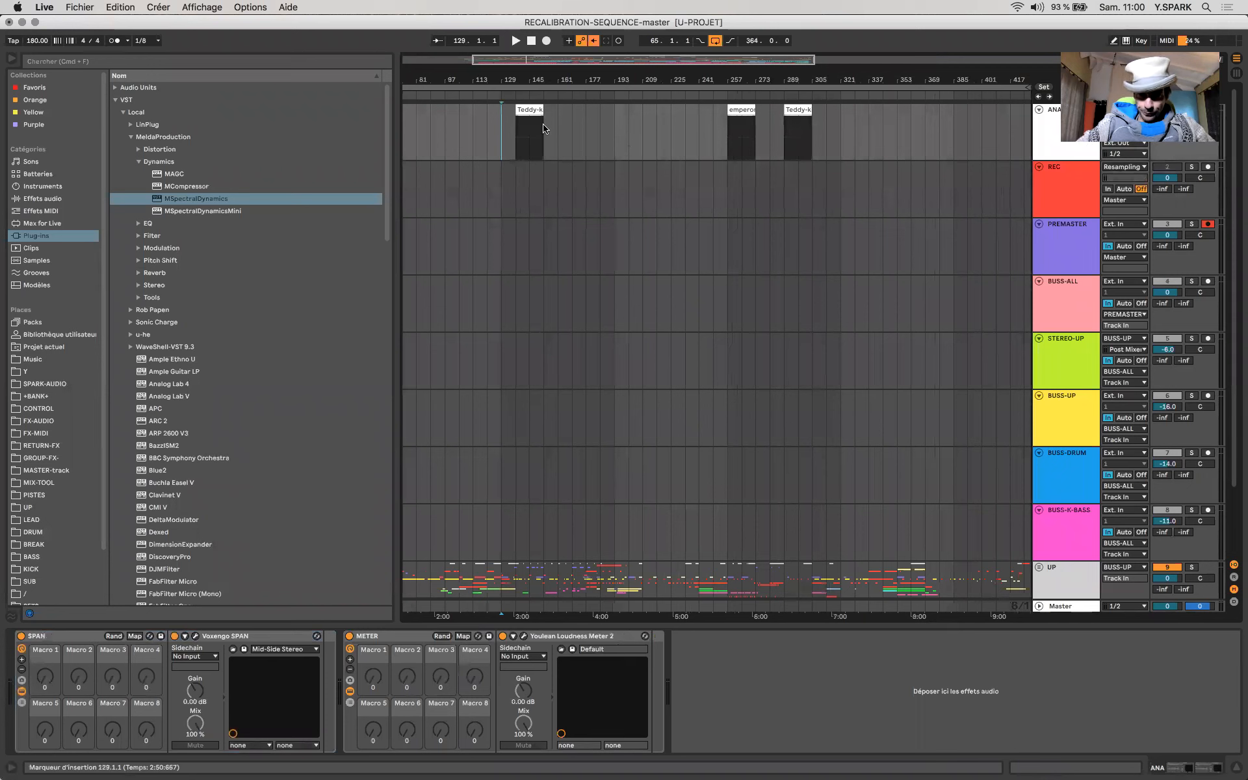
Step: Extend the first Teddy-killerz clip to end at bar 161 and the emperor-sunder clip to start at bar 225
left_click(529, 106)
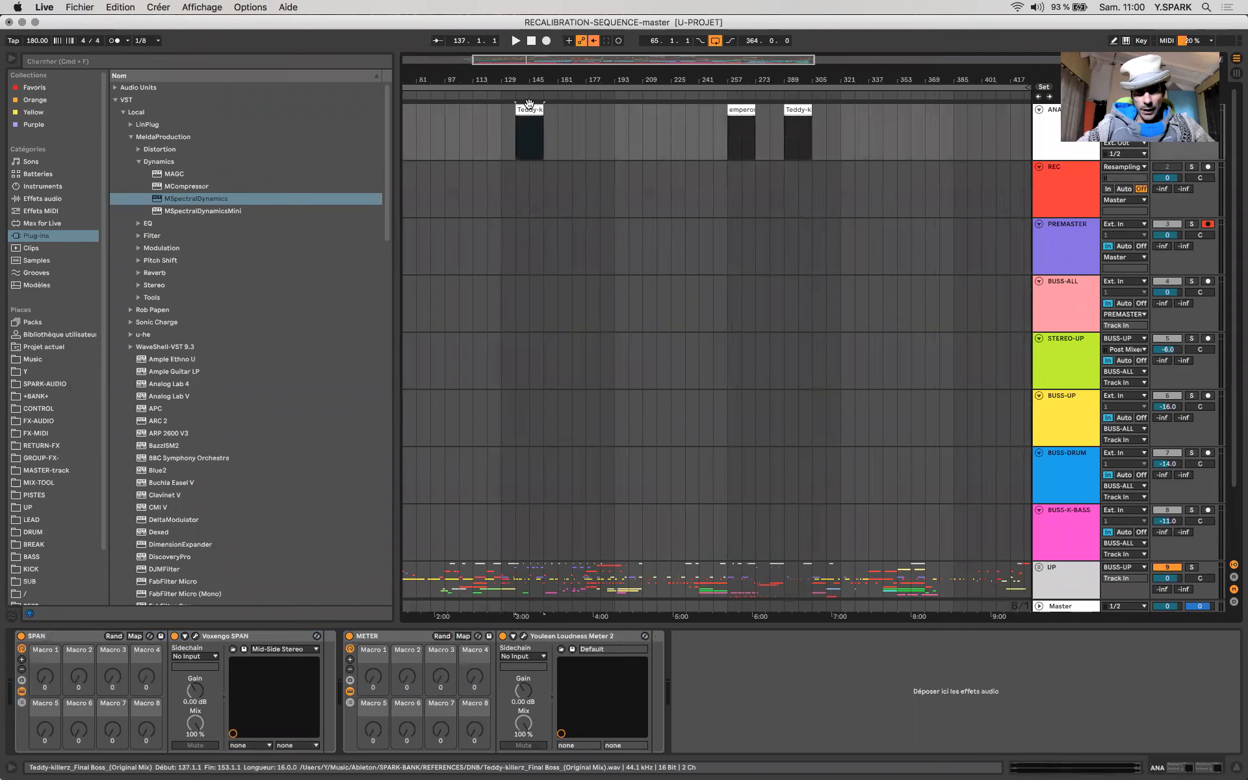
mouse_move(542, 109)
left_mouse_down()
mouse_move(588, 109)
mouse_move(558, 109)
left_mouse_up()
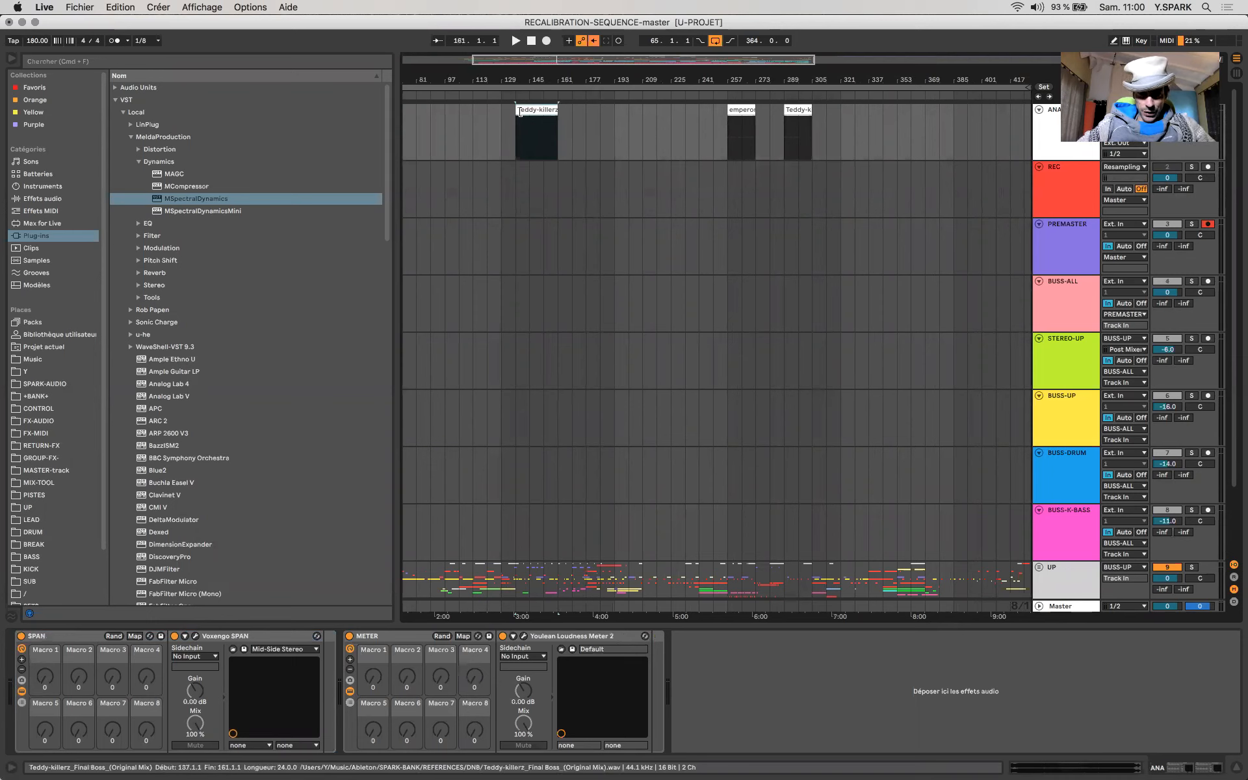
mouse_move(747, 115)
left_mouse_down()
mouse_move(691, 116)
mouse_move(755, 109)
left_mouse_up()
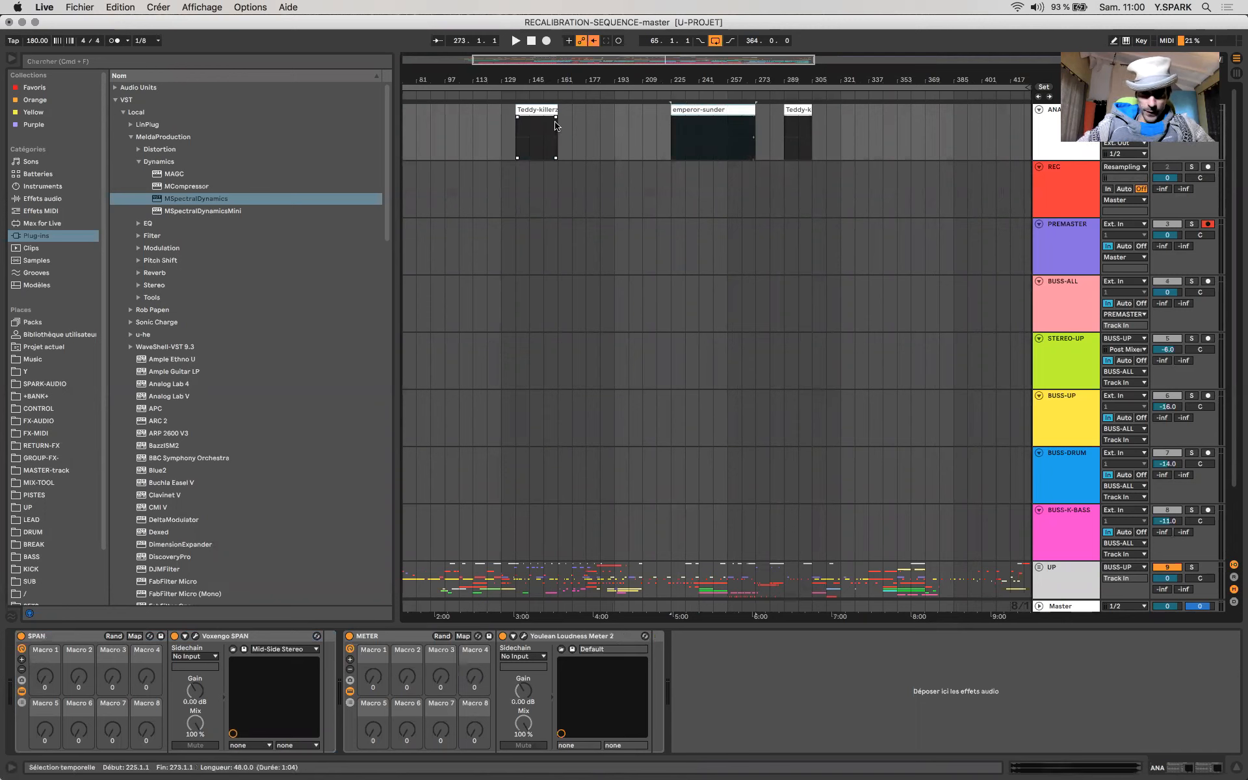
mouse_move(556, 113)
left_mouse_down()
mouse_move(615, 126)
mouse_move(562, 125)
left_mouse_up()
scroll(598, 162, "left", 2)
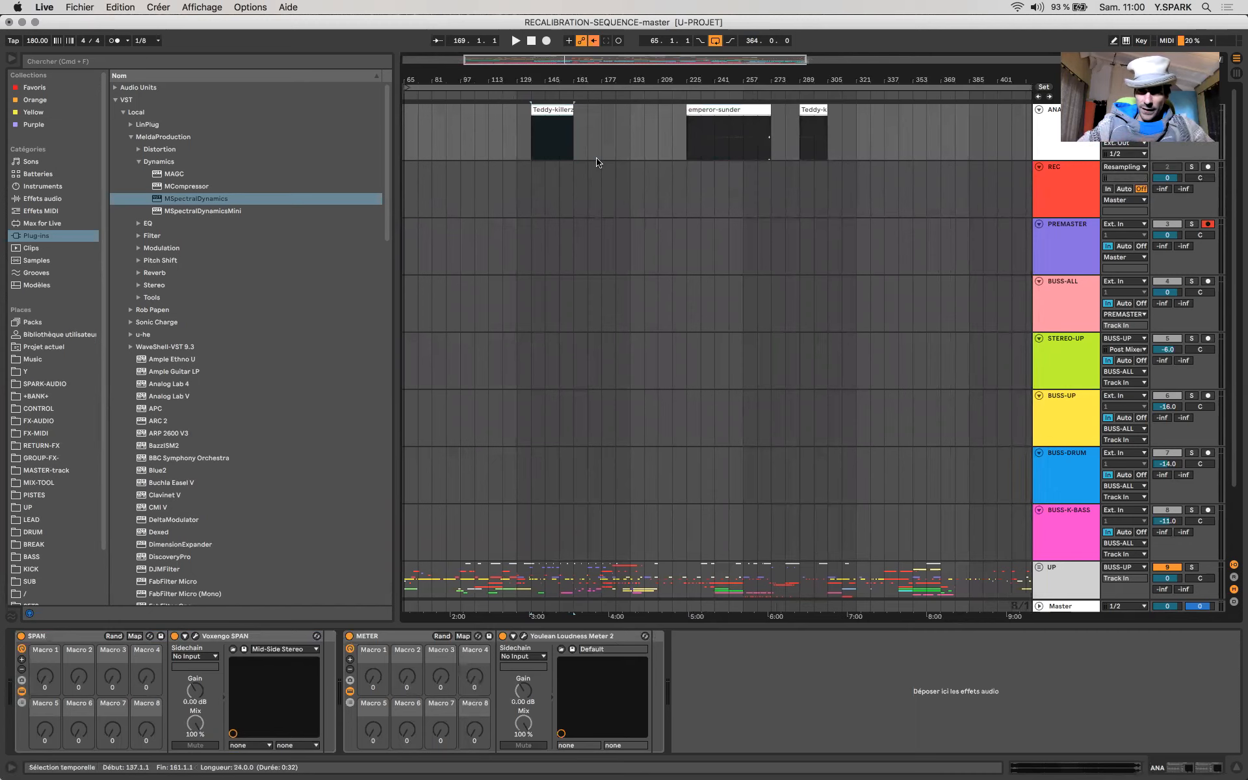
Step: Examine the emperor-sunder clip's waveform up close around bar 231
left_click(551, 109)
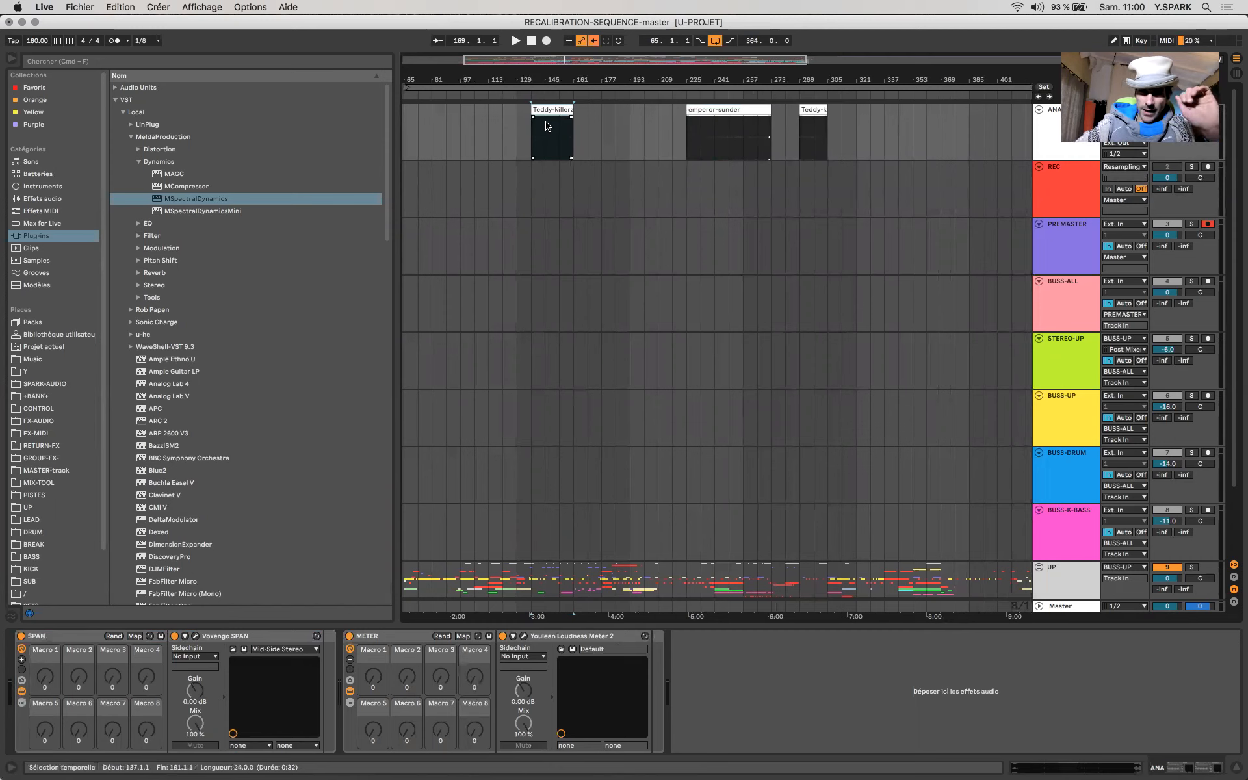
left_click(722, 107)
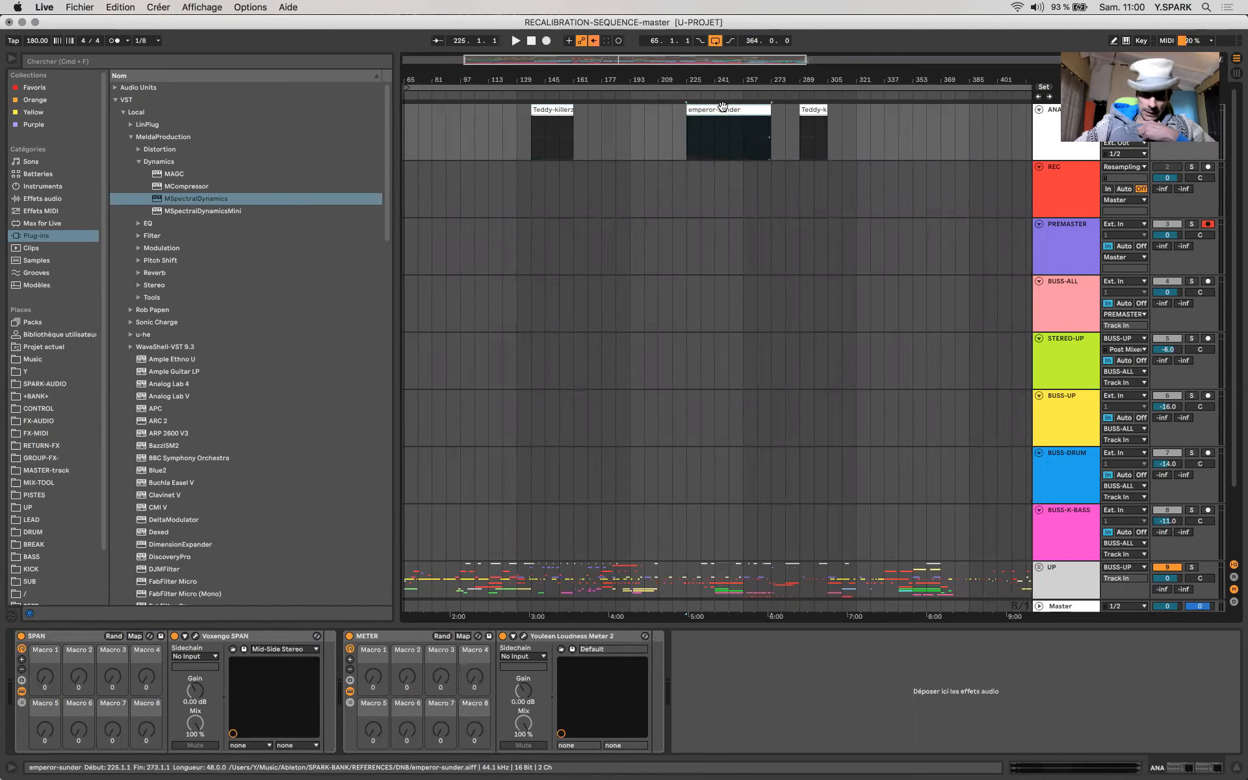
key("z")
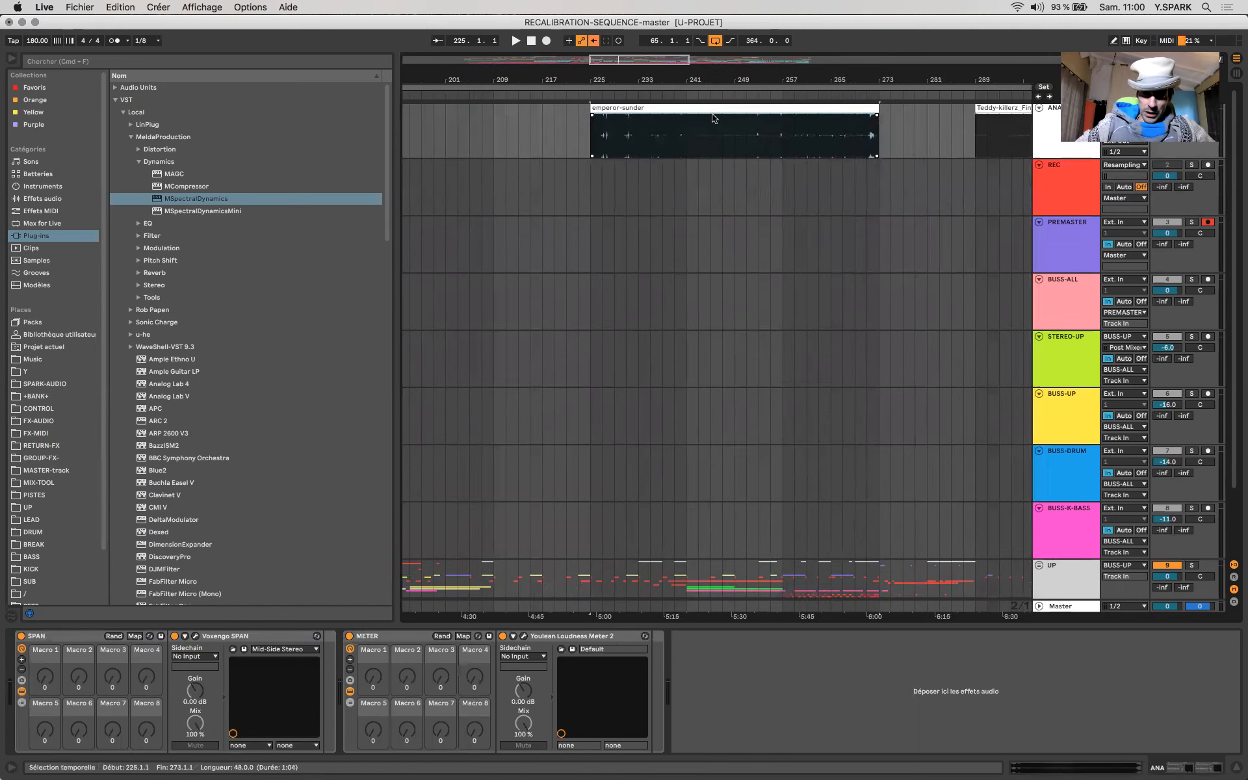
scroll(632, 157, "up", 10)
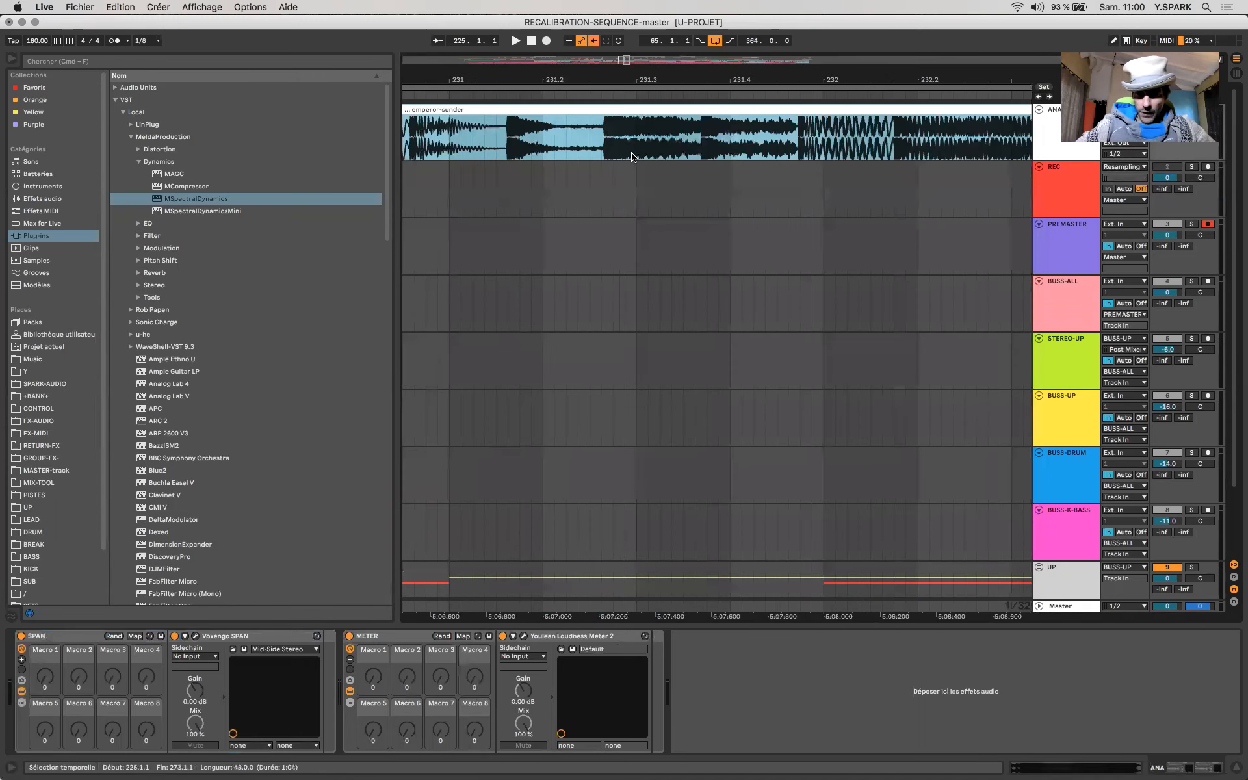
scroll(632, 157, "up", 5)
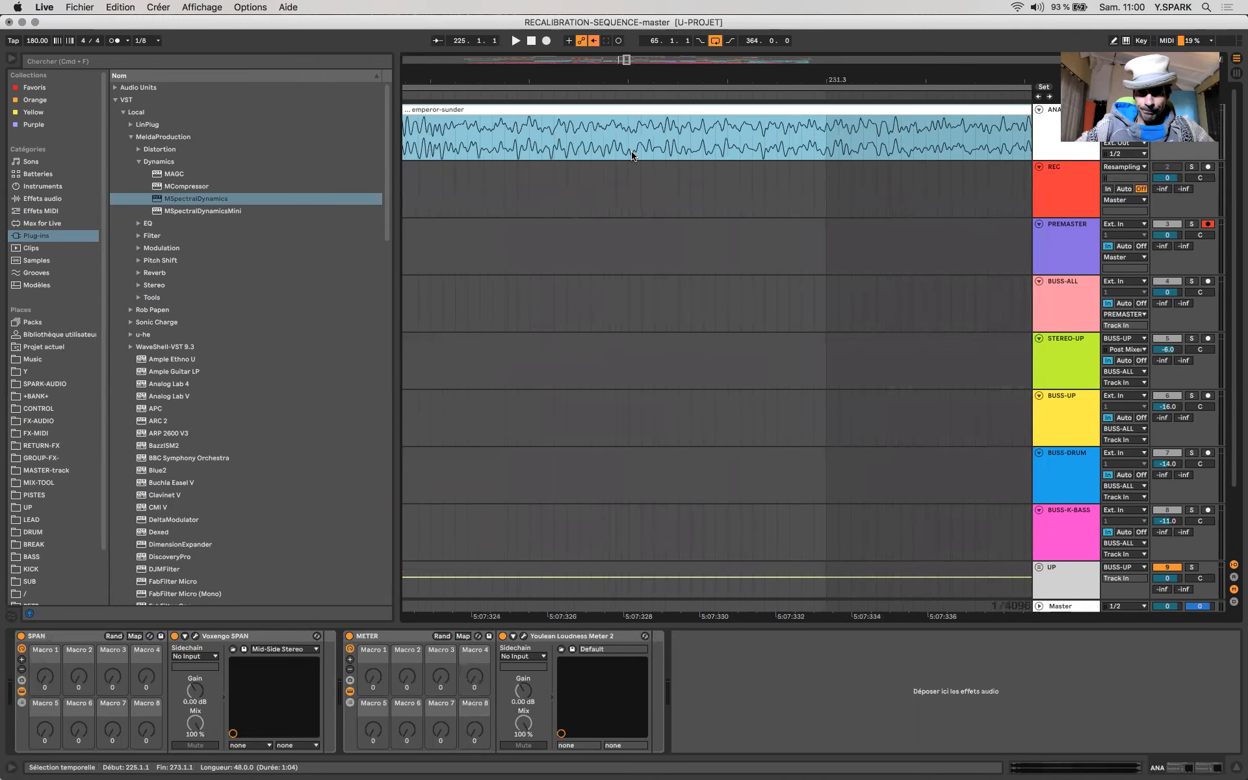
scroll(631, 156, "left", 5)
scroll(632, 157, "up", 5)
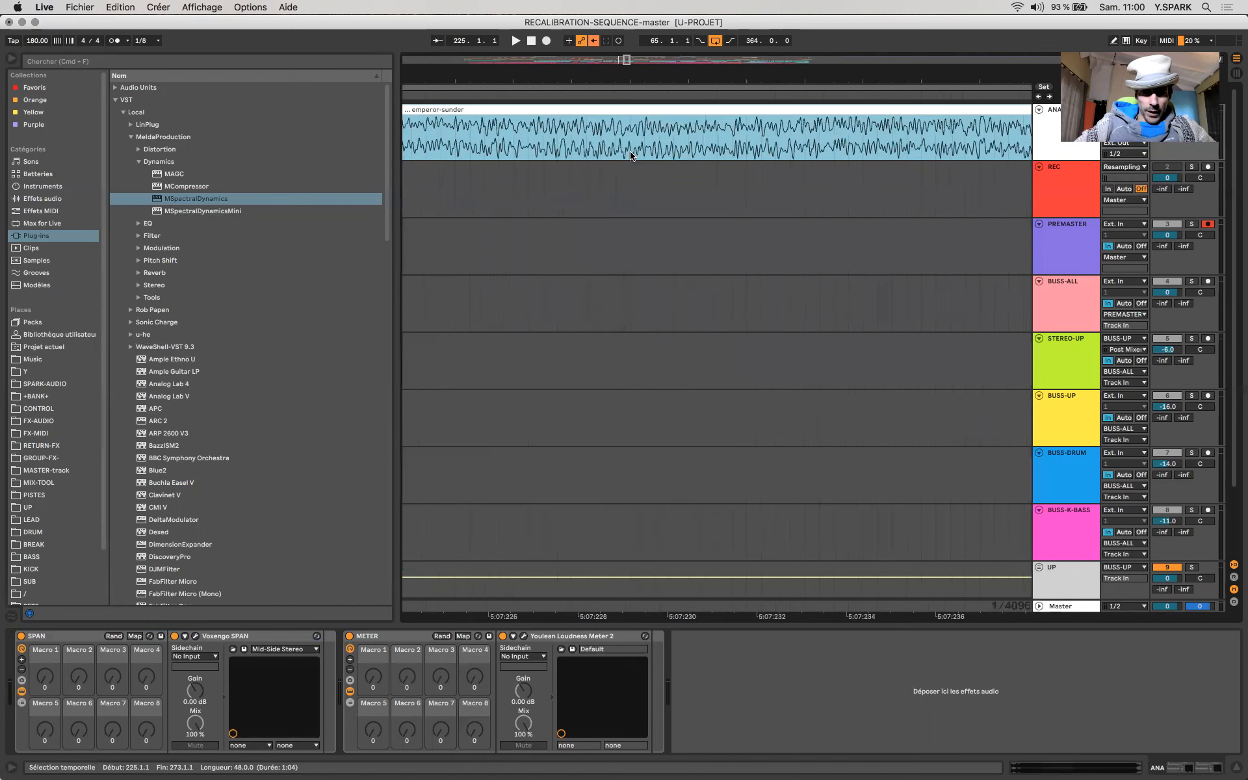
scroll(508, 152, "down", 5)
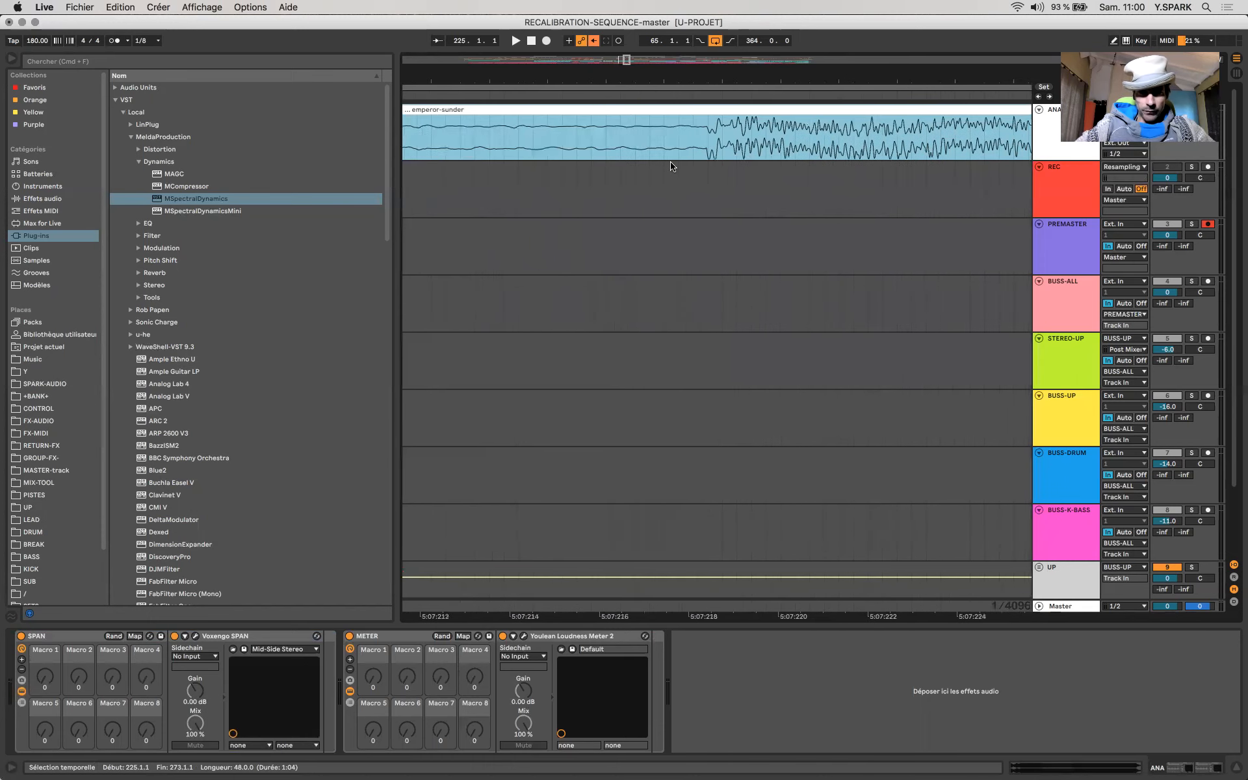
scroll(671, 165, "down", 8)
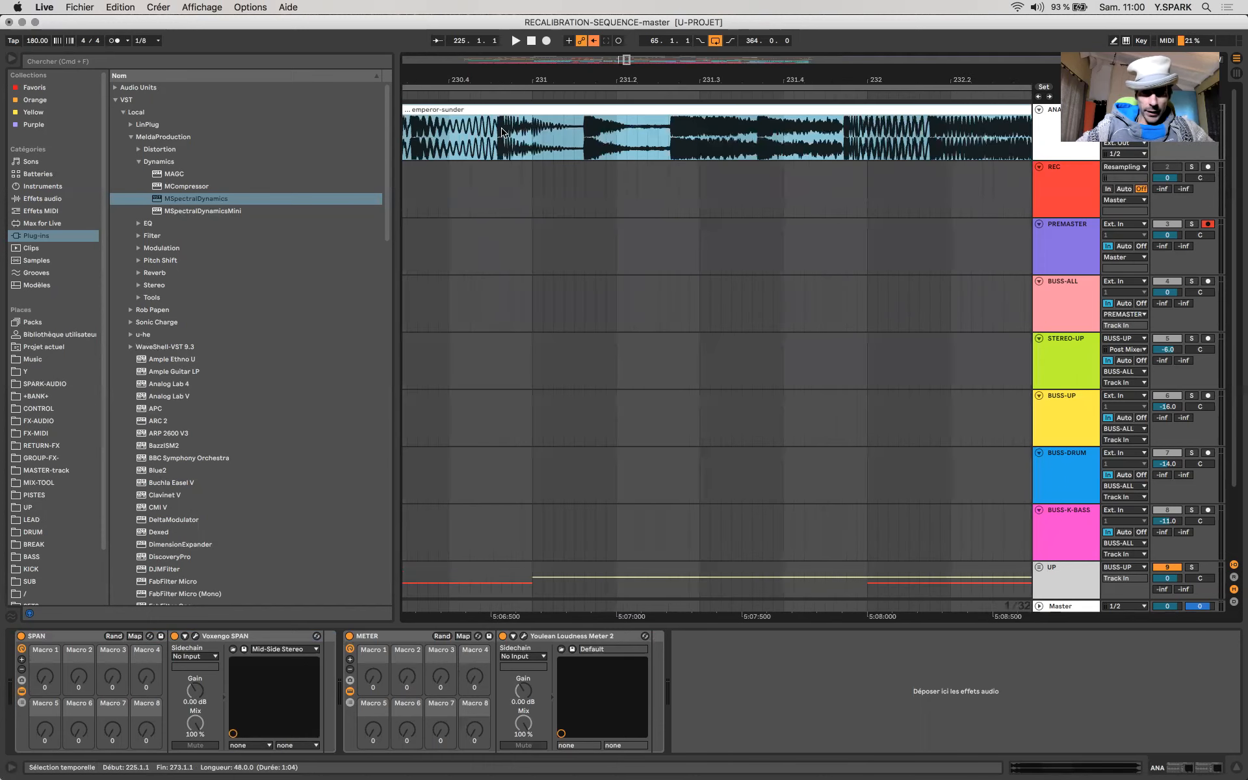
scroll(501, 132, "up", 3)
left_click(502, 131)
scroll(501, 132, "down", 15)
left_click(567, 143)
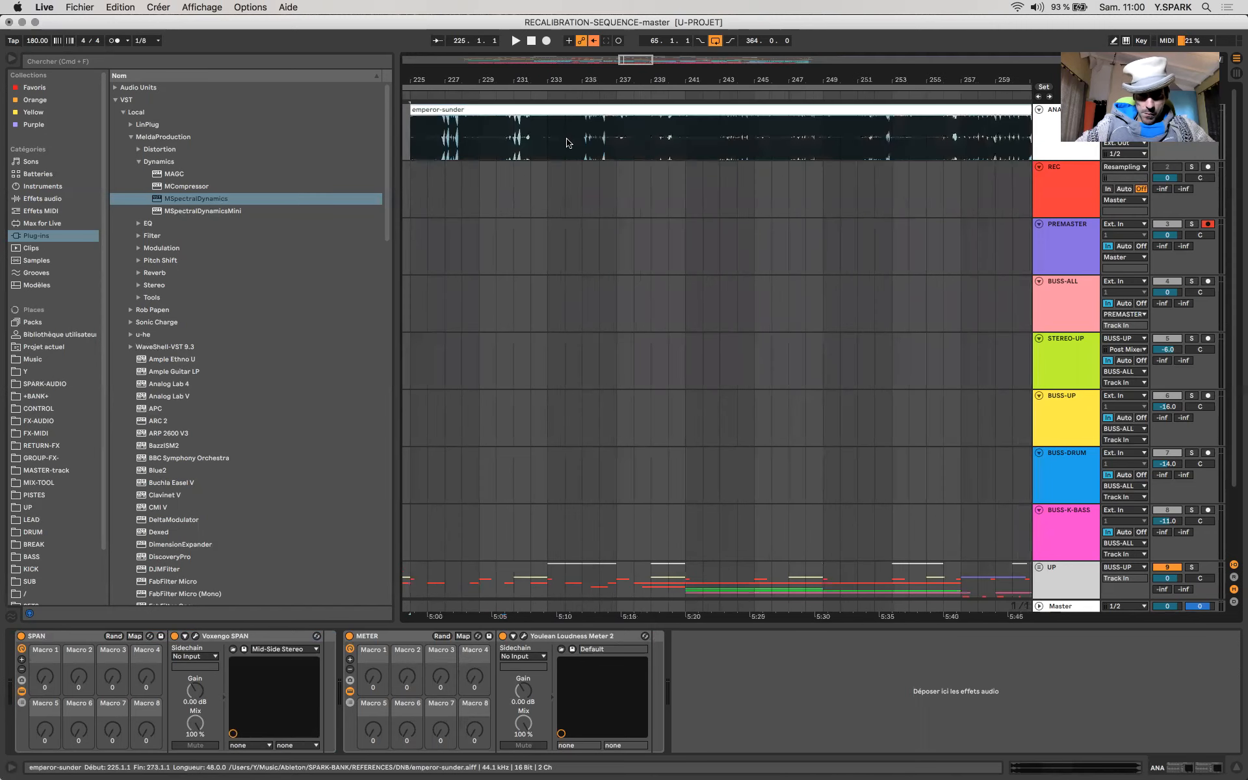
Step: View the Master track's device chain and return to the emperor-sunder clip on the ANA track
left_click(1061, 606)
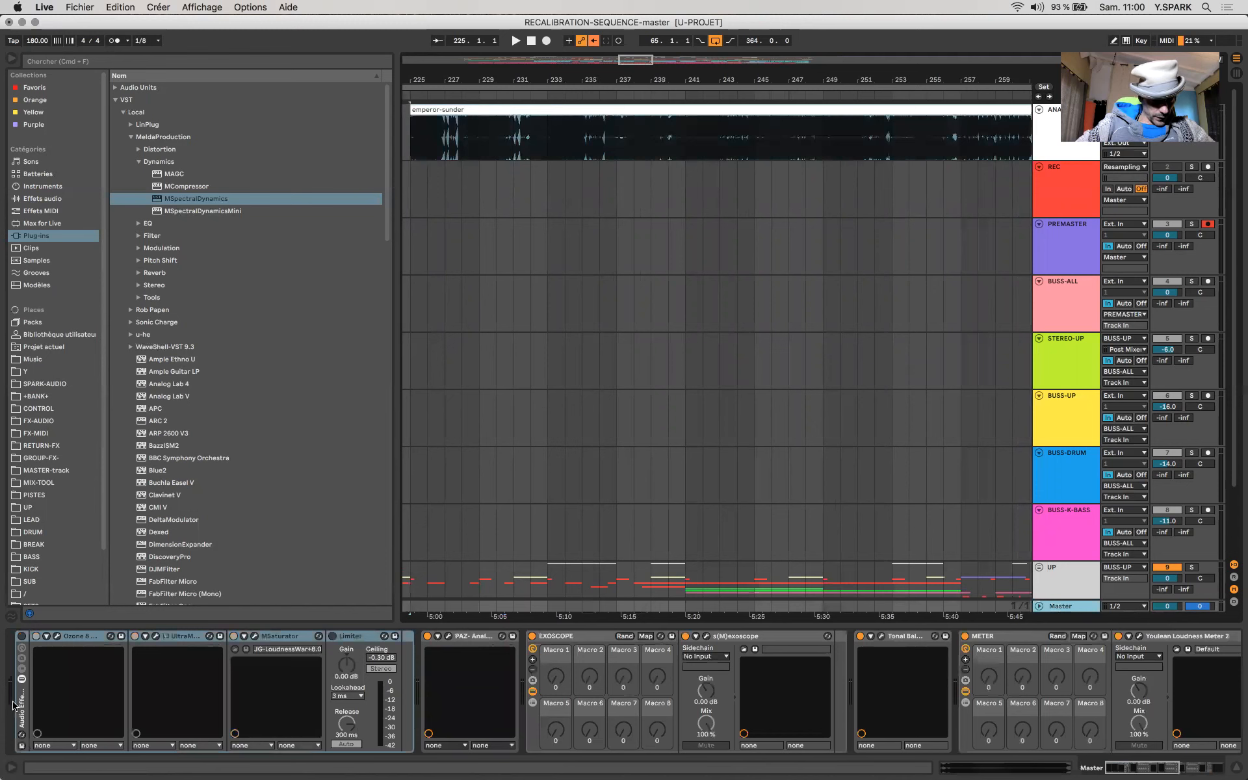
left_click(520, 130)
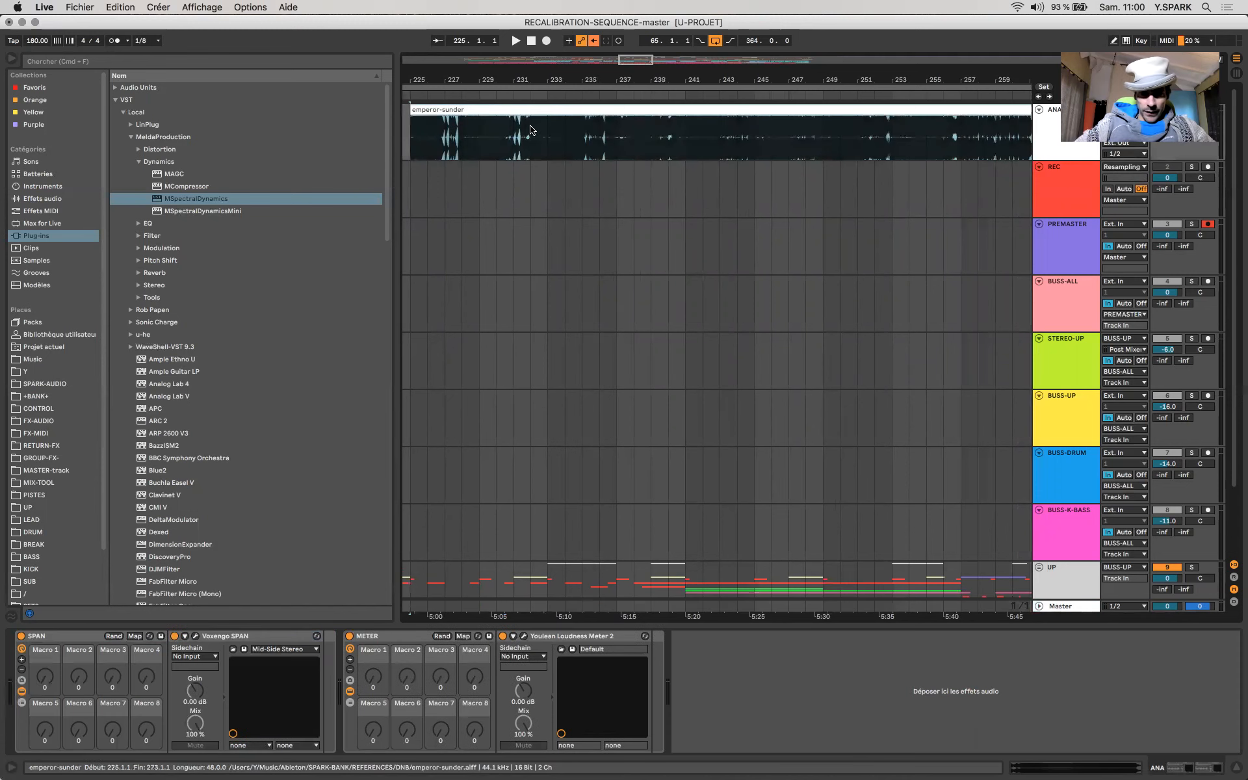
scroll(814, 209, "down", 5)
scroll(855, 193, "right", 4)
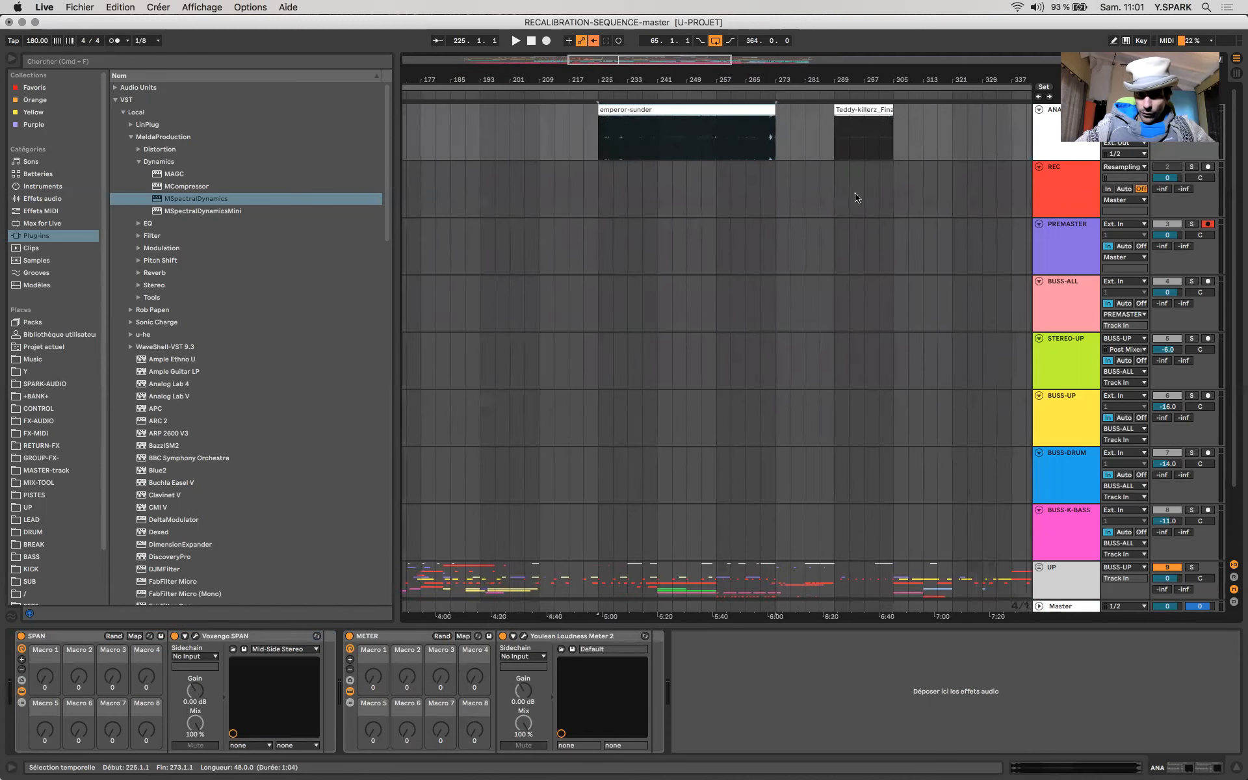
scroll(855, 197, "right", 3)
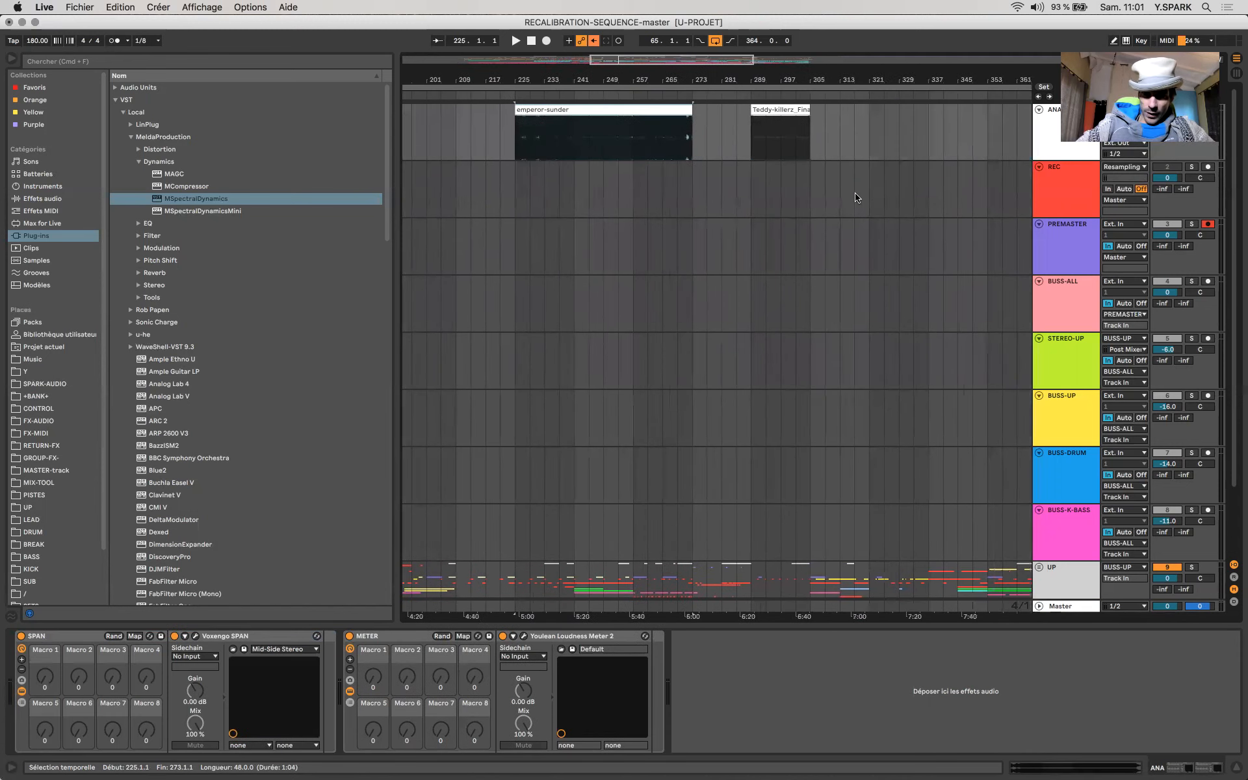
Step: Open the ANA track's Youlean Loudness Meter 2 and Voxengo SPAN, and arrange their windows side by side below the clips
left_click(525, 636)
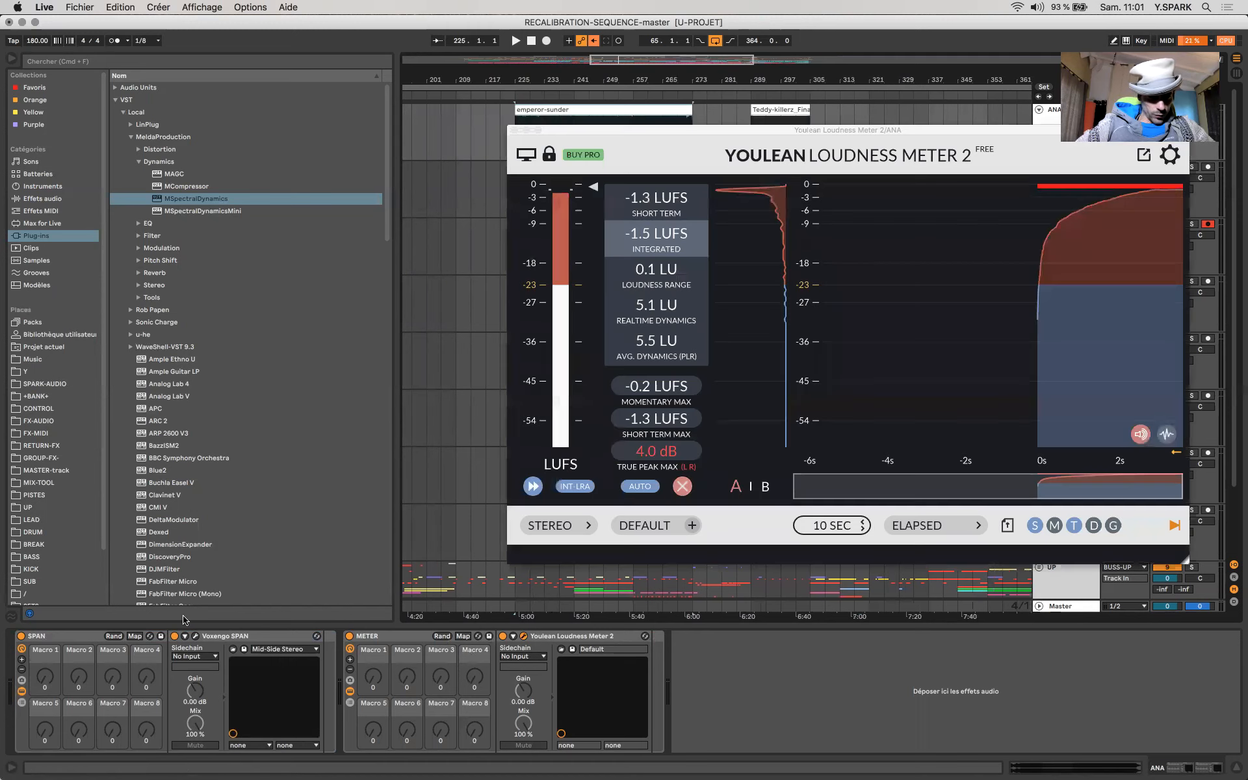
left_click(195, 637)
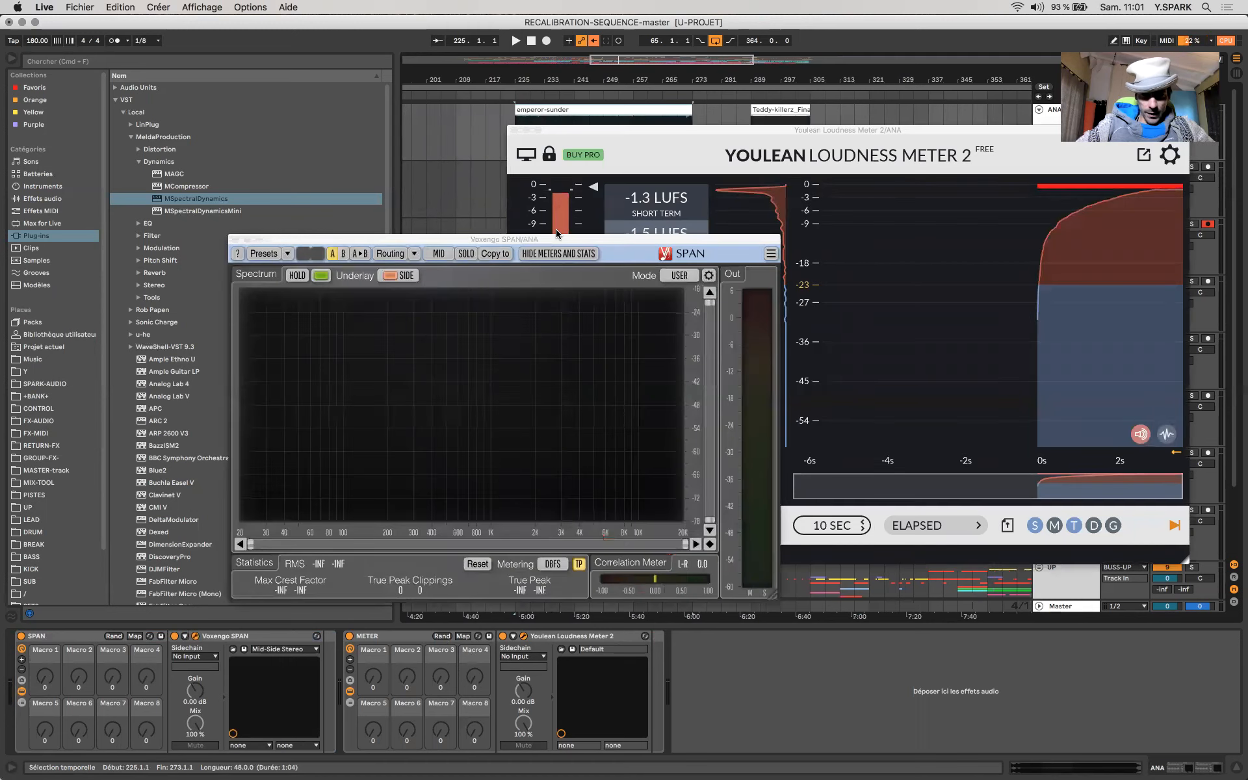
left_click_drag(526, 243, 315, 299)
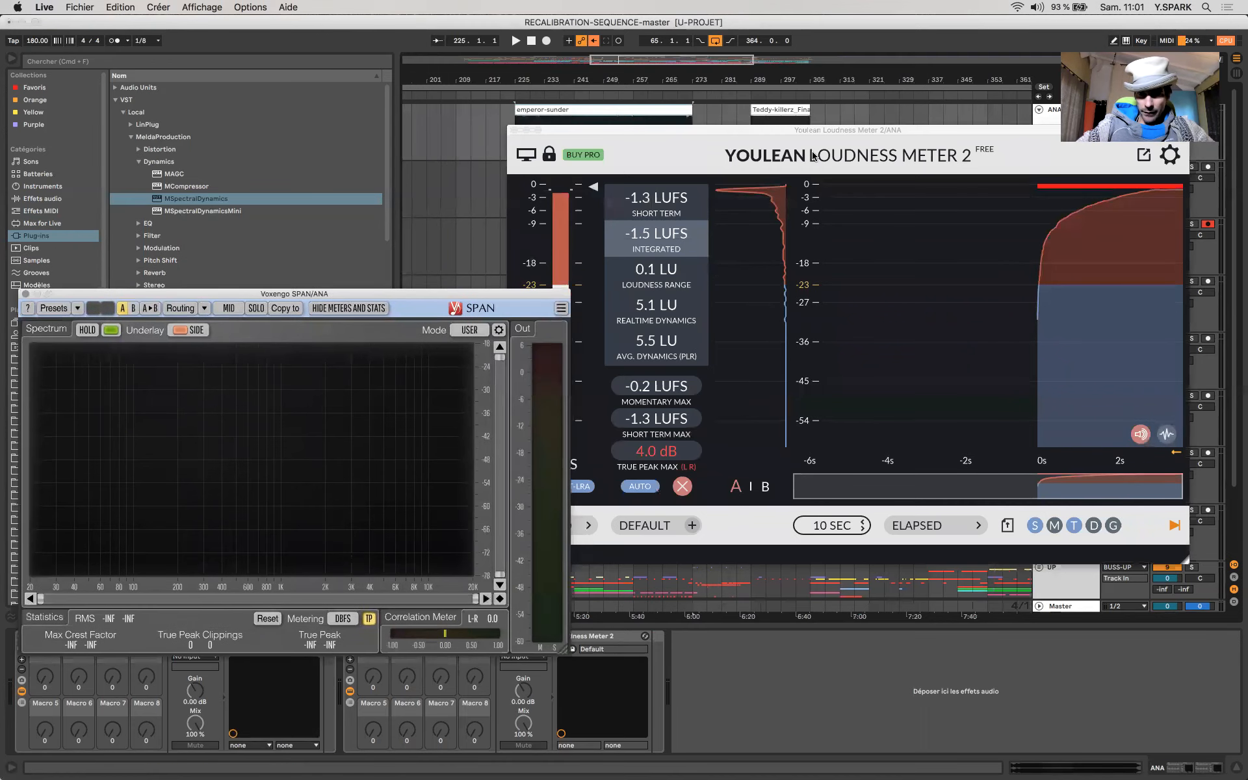
left_click_drag(809, 134, 848, 275)
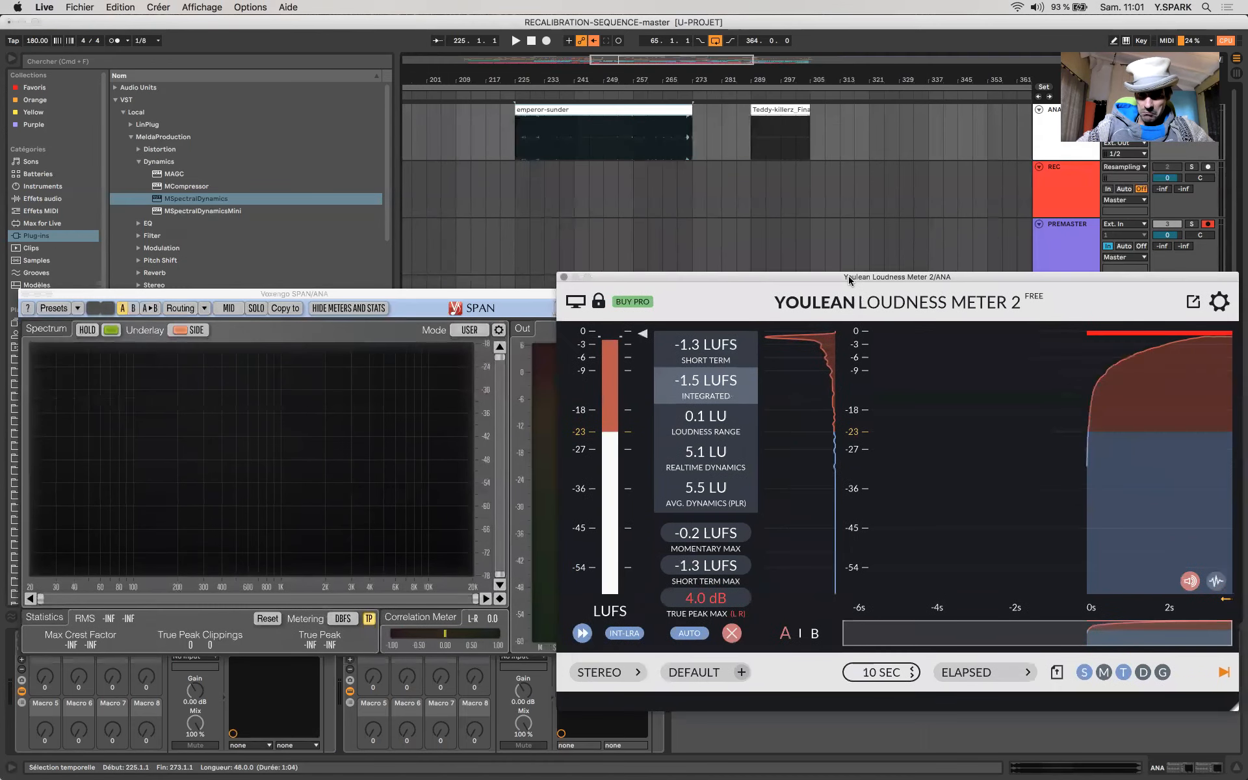
Step: Play the emperor-sunder clip from bar 225 to measure its loudness and spectrum, stopping around bar 245
left_click(571, 110)
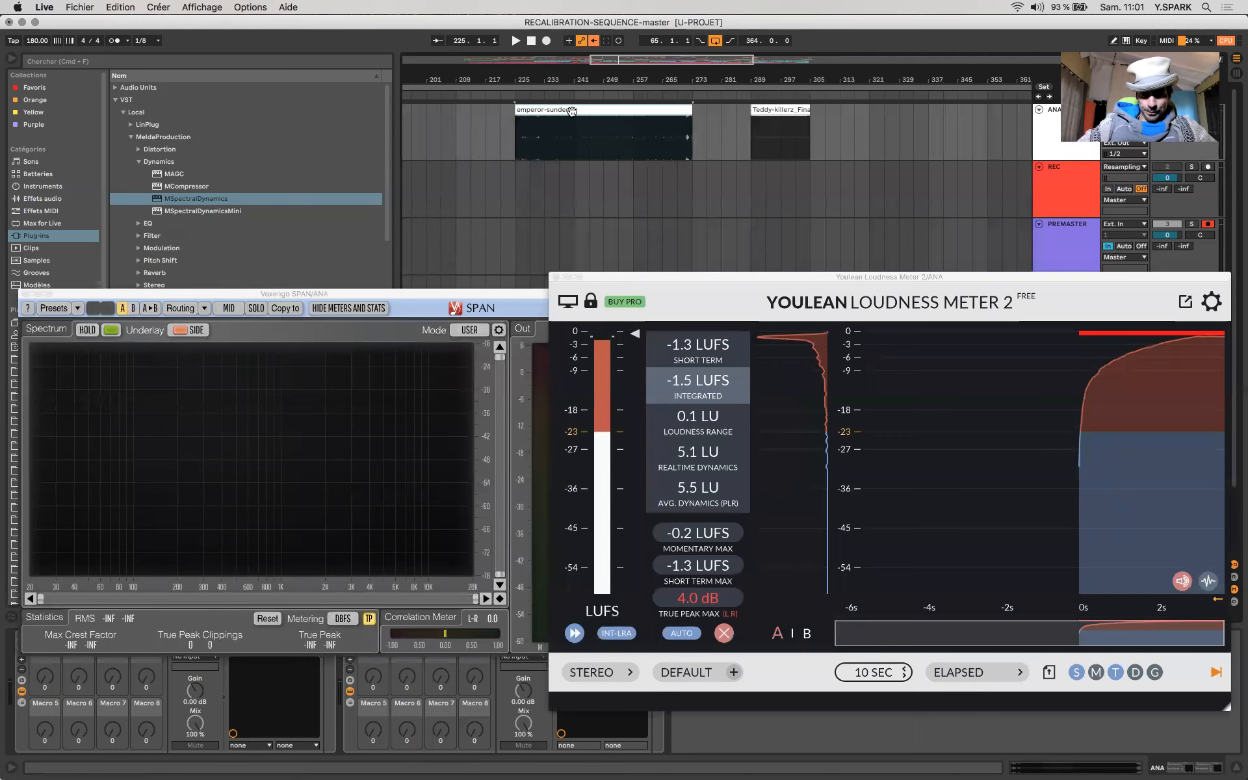
key("space")
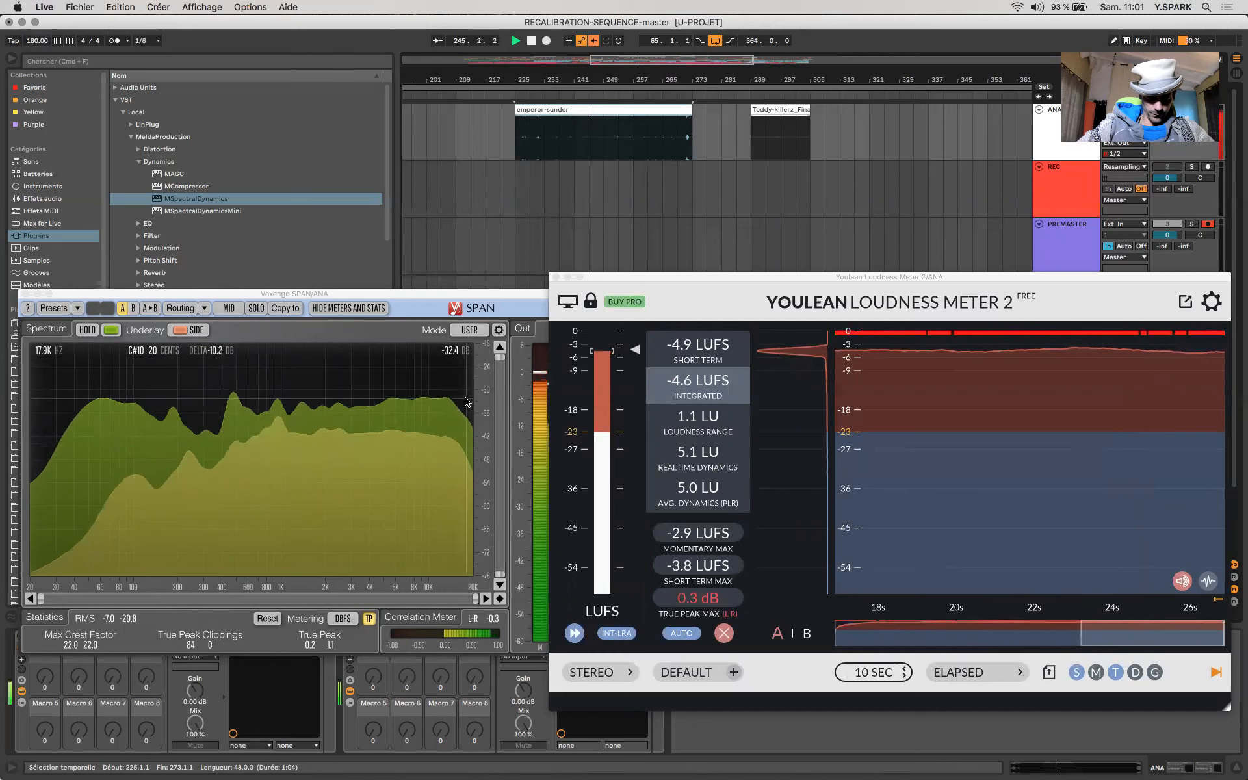
key("space")
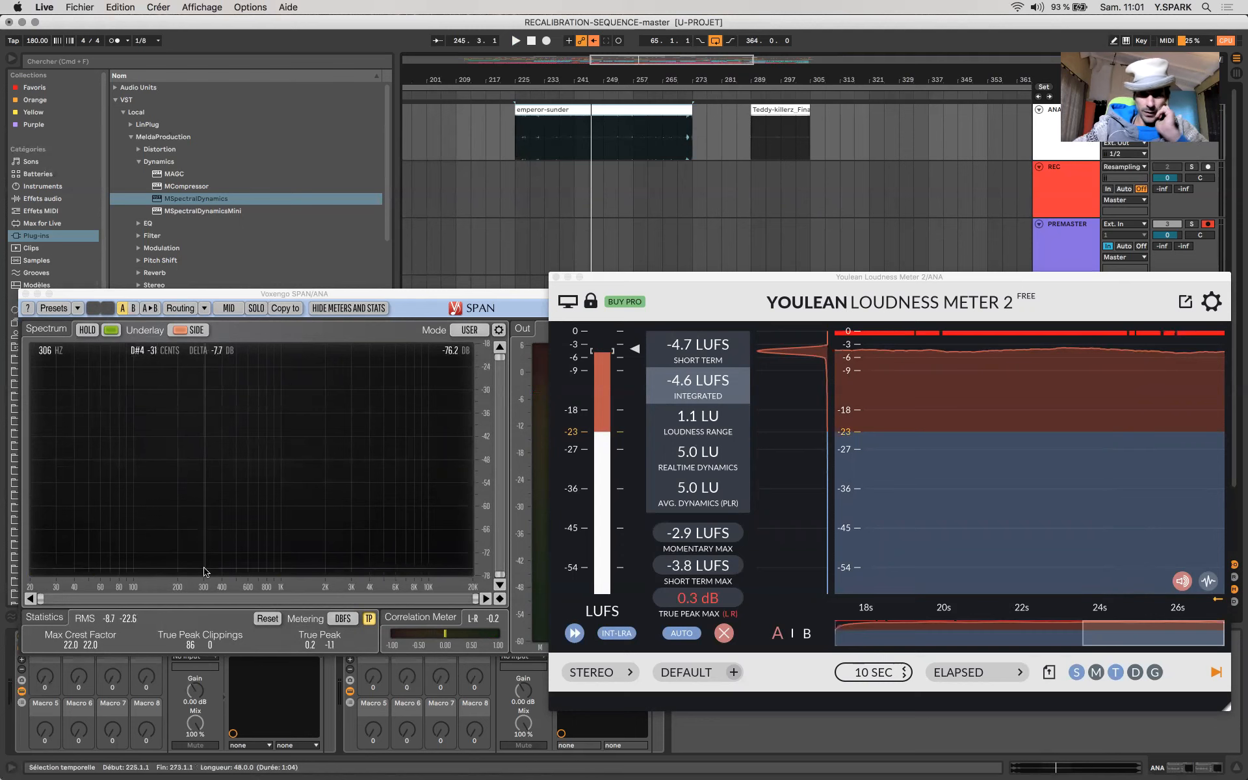
mouse_move(639, 281)
left_mouse_down()
mouse_move(658, 260)
mouse_move(635, 264)
left_mouse_up()
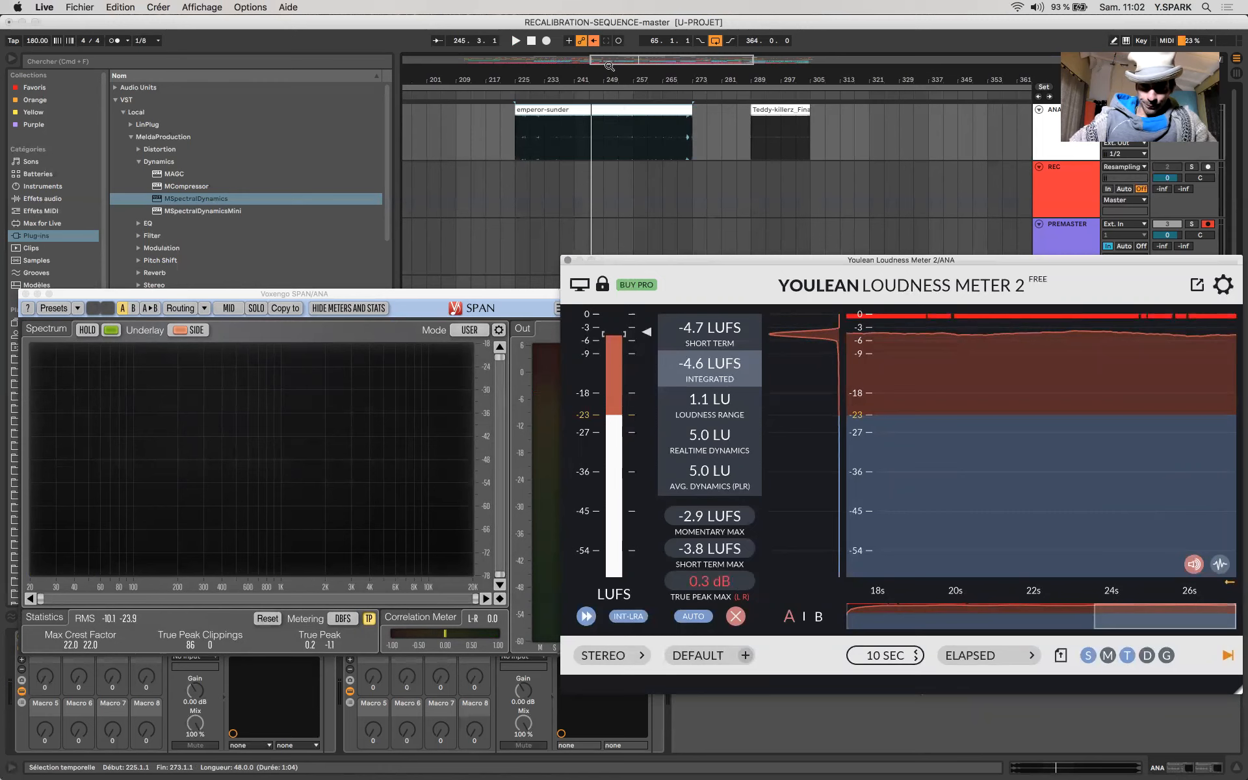
Step: Play the Teddy-killerz clip from bar 289 to measure its loudness and spectrum, stopping around bar 301
left_click(608, 110)
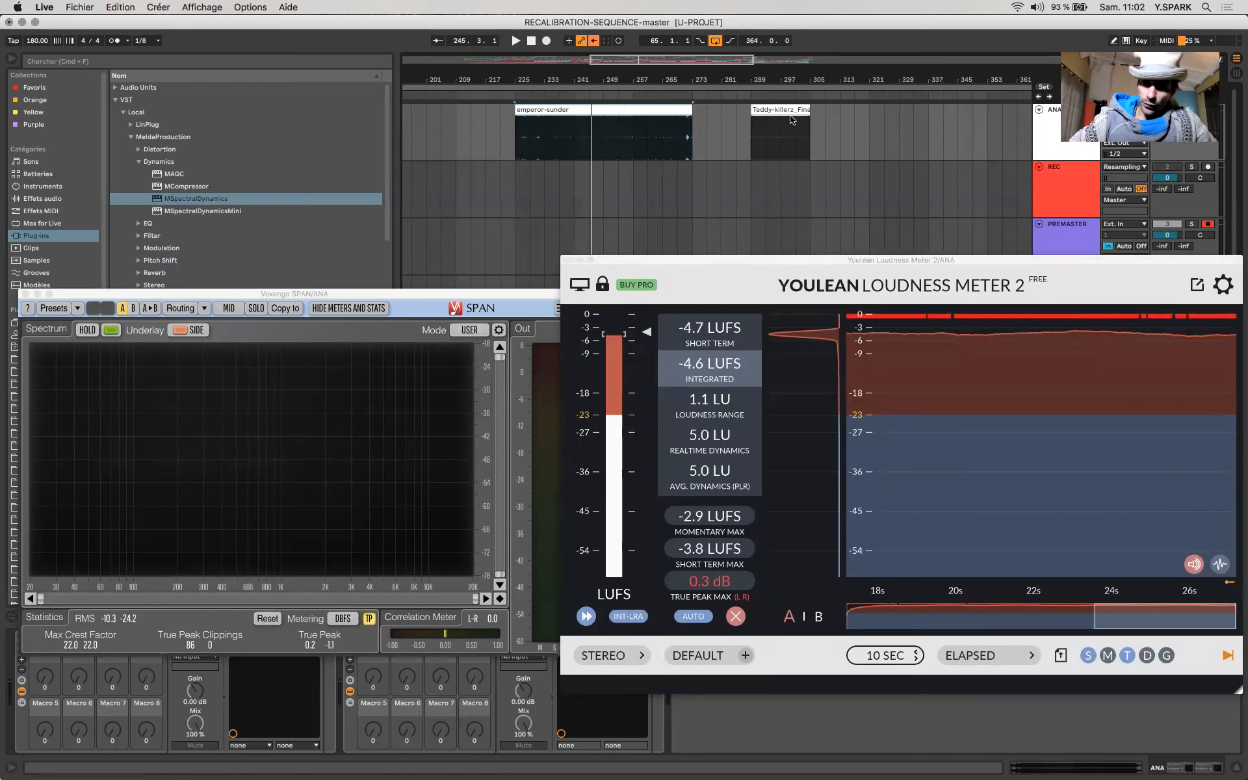
left_click(769, 108)
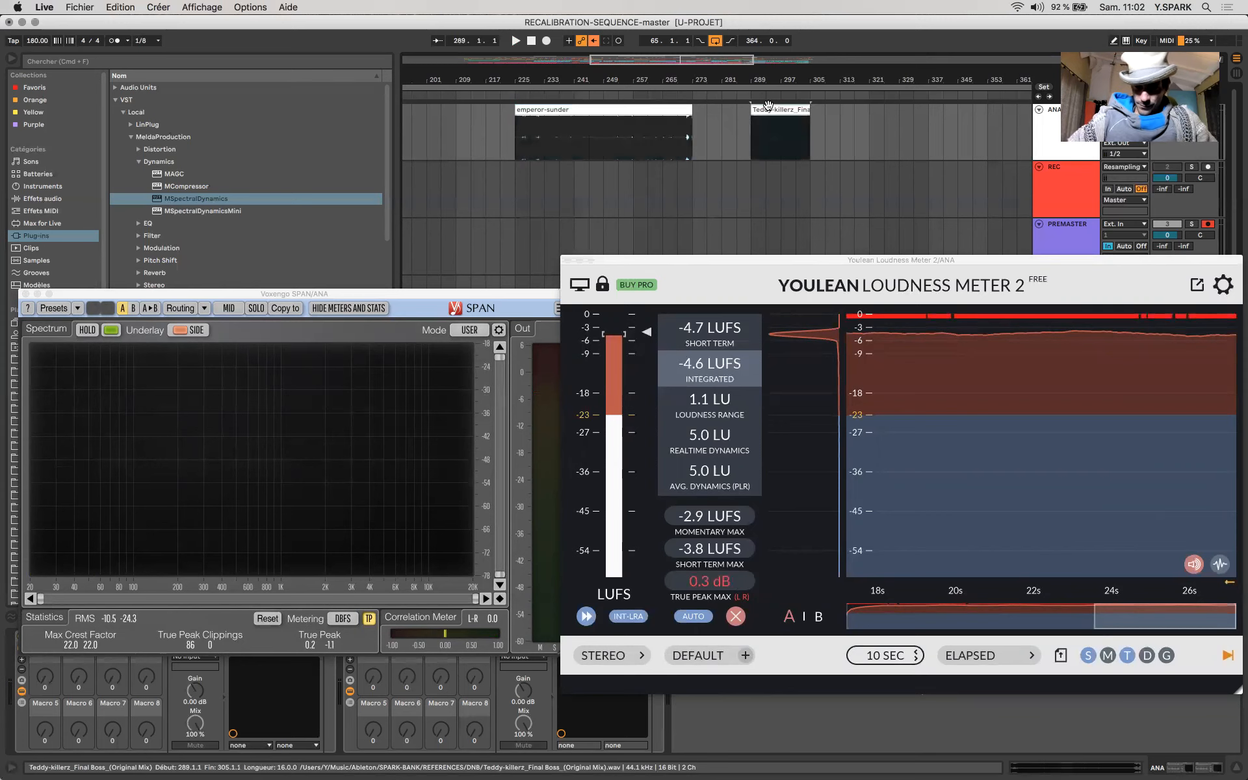
key("space")
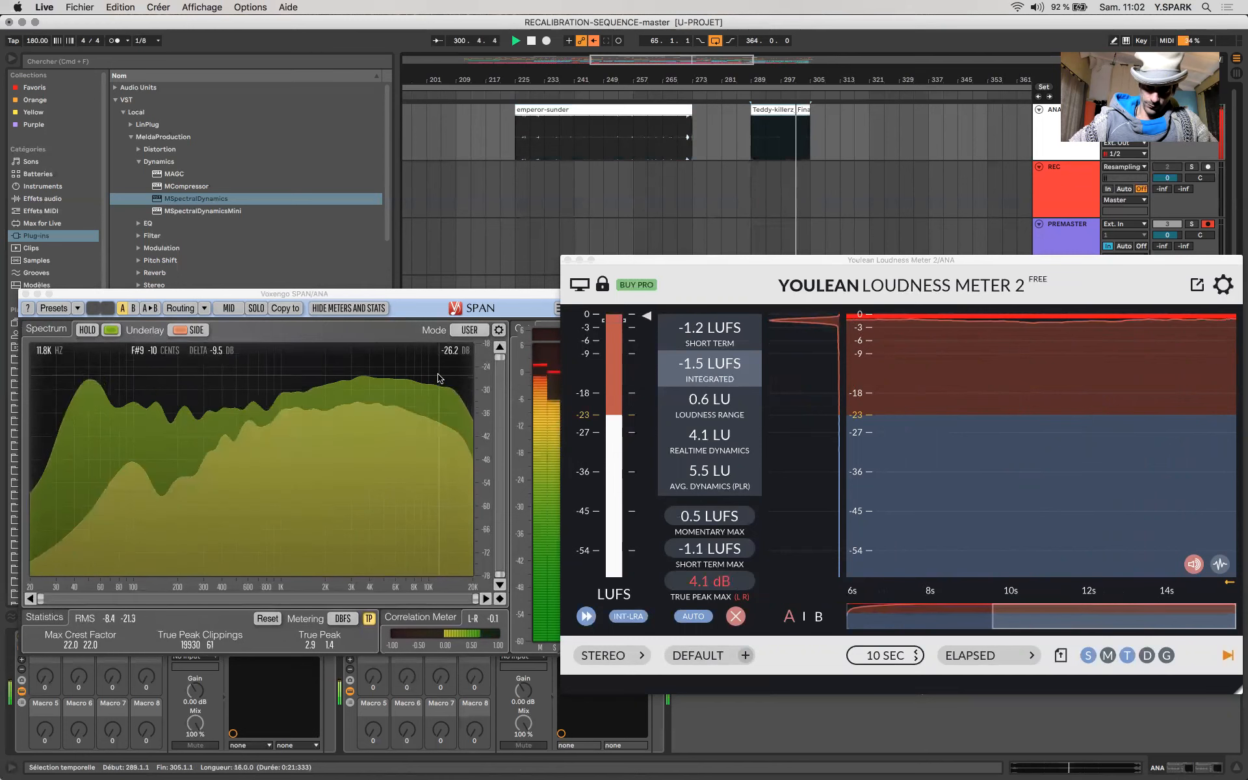
key("space")
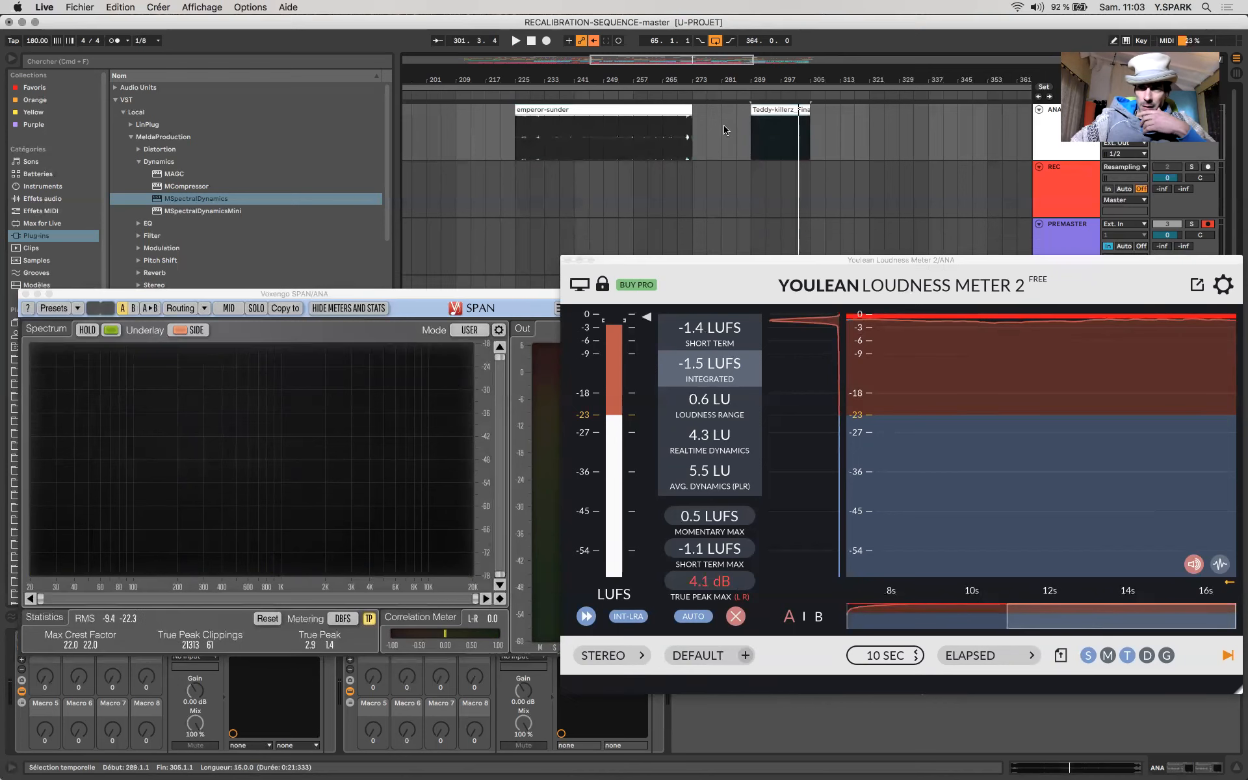
left_click(783, 110)
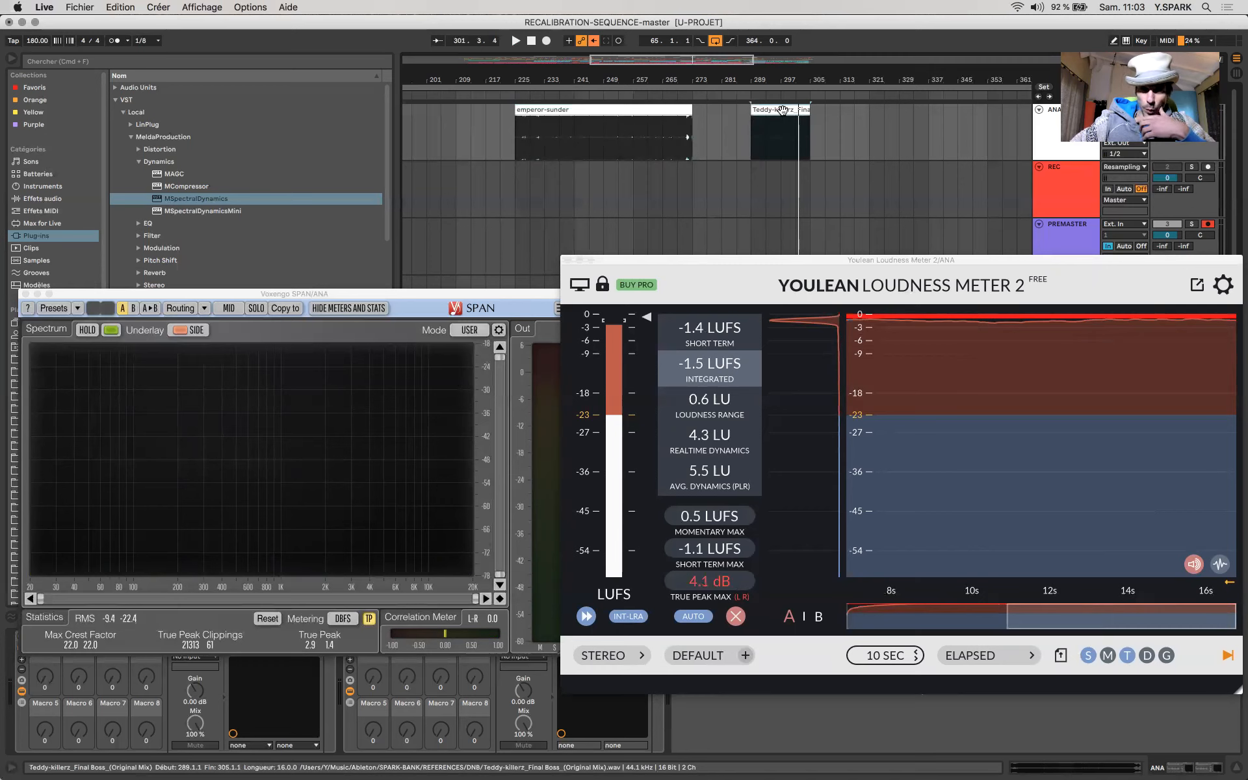
left_click(784, 118)
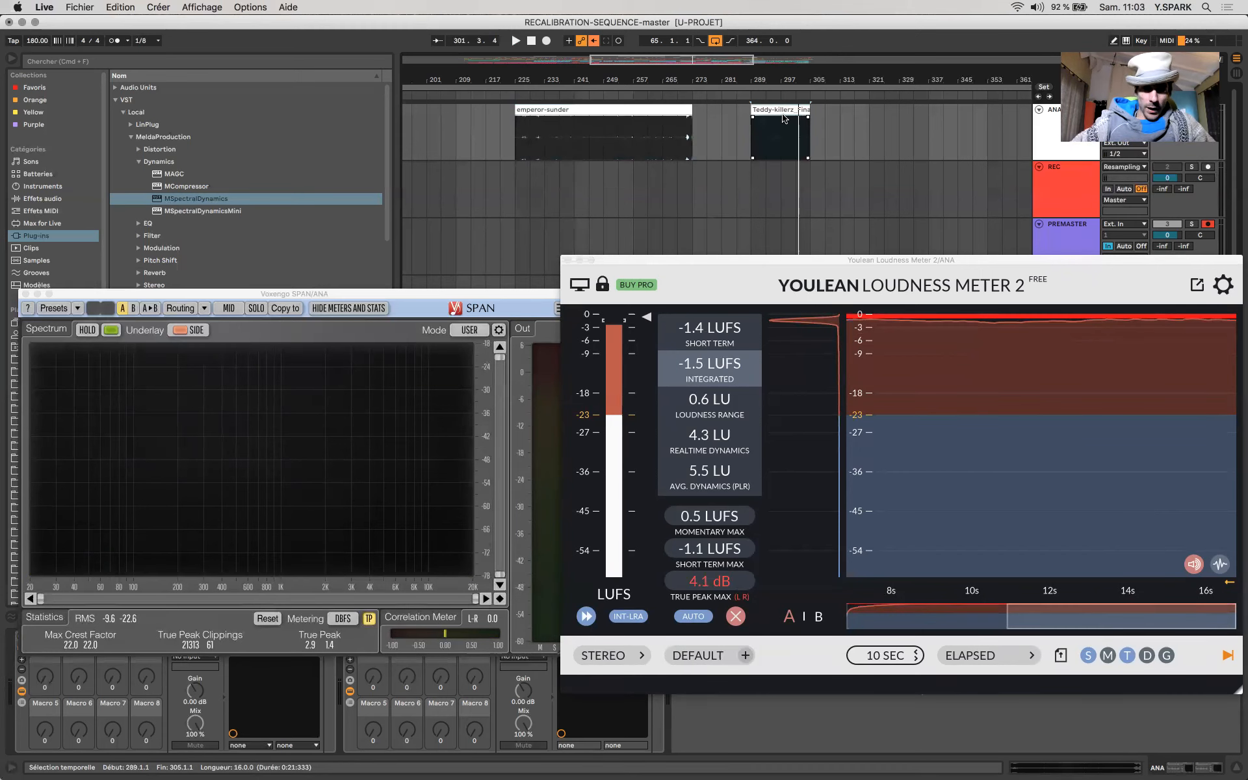
Step: Turn on the Master track's audio effect rack and set the playback position to bar 353 in the arrangement
left_click(497, 274)
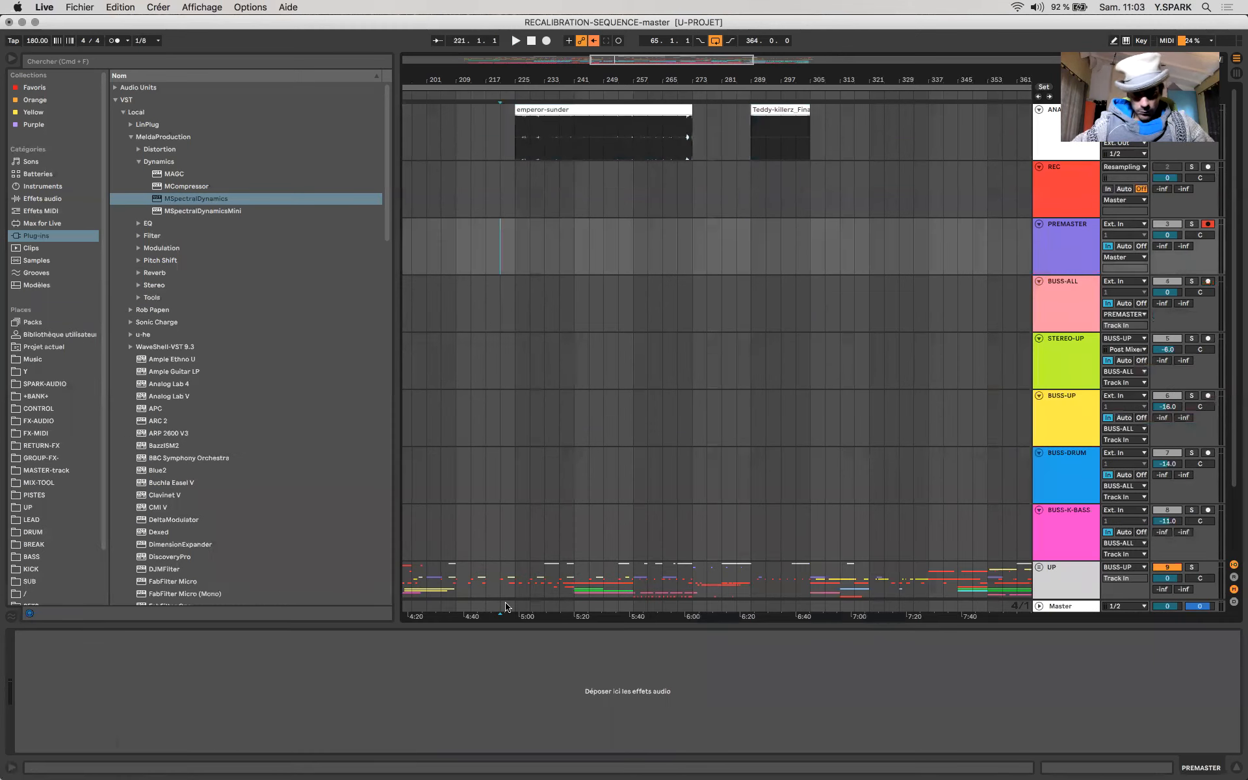
left_click(21, 636)
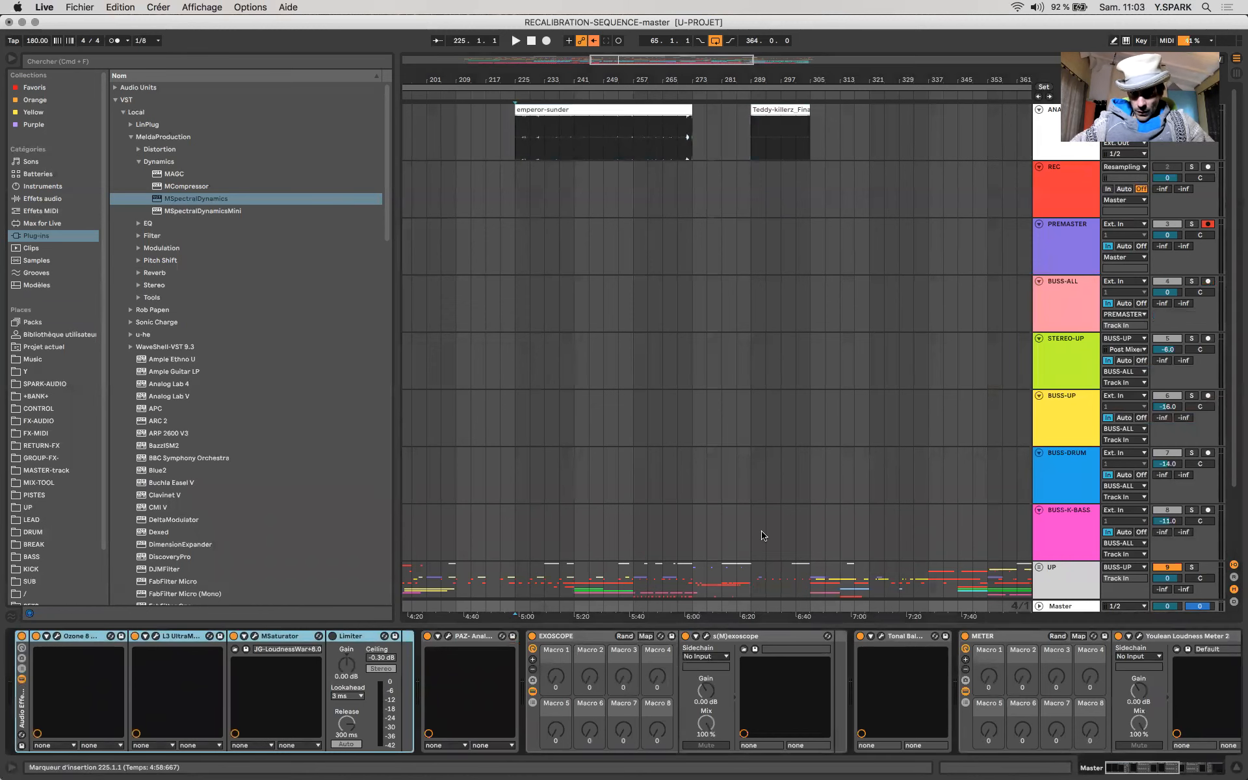
scroll(763, 535, "down", 3)
scroll(763, 534, "right", 5)
scroll(764, 536, "down", 5)
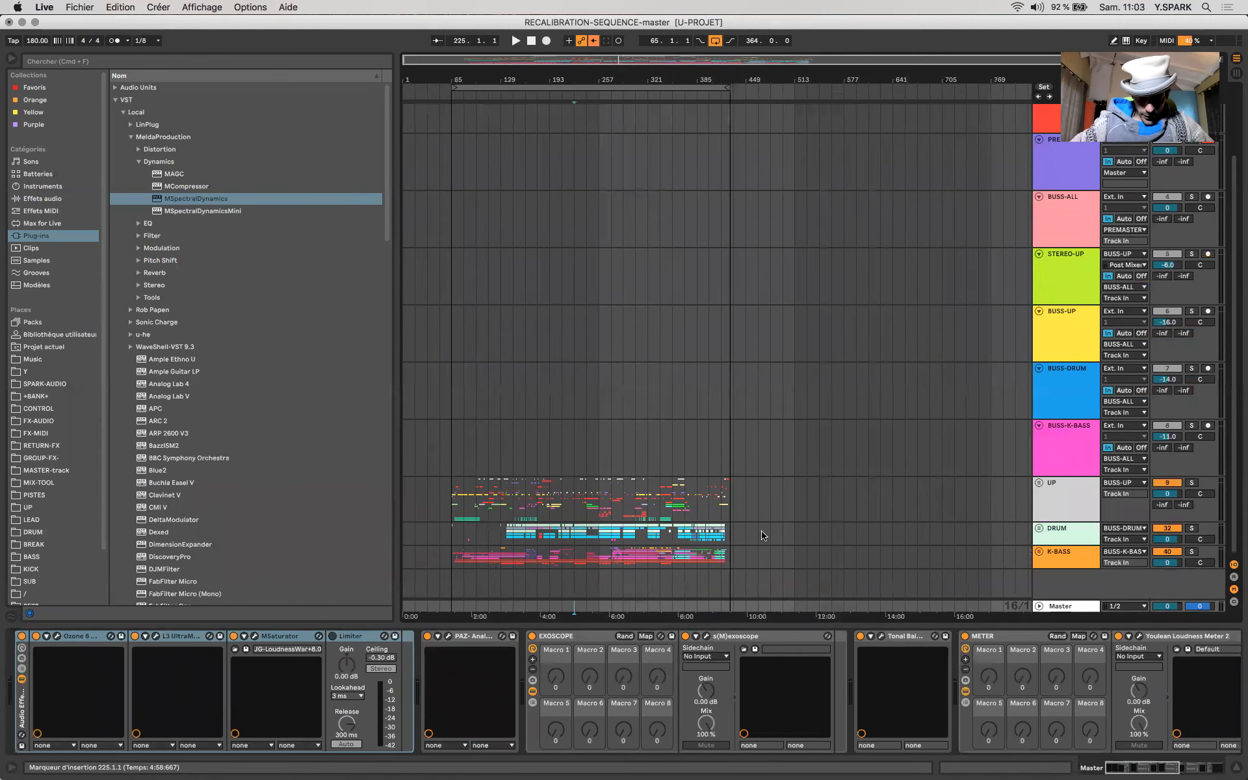
scroll(764, 535, "up", 2)
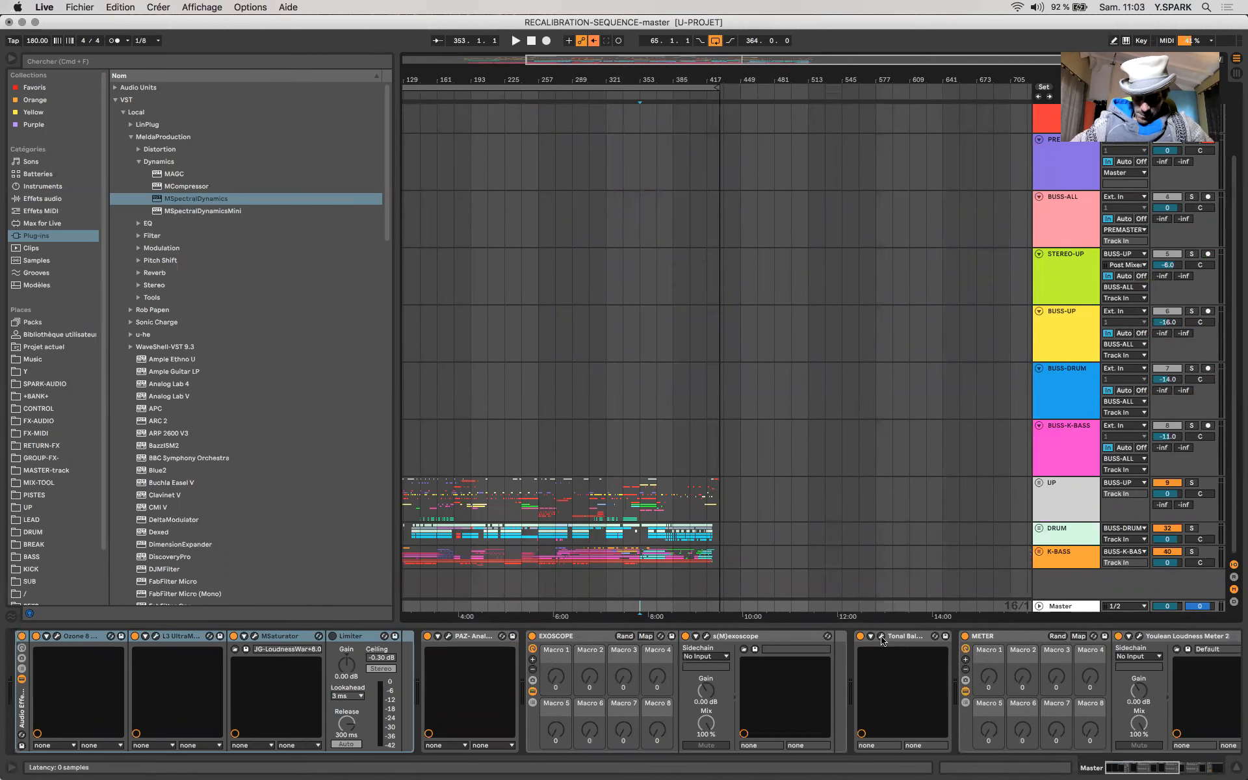
Step: Open the Master track's Youlean Loudness Meter 2 and Voxengo SPAN, and arrange their windows side by side
left_click(1140, 637)
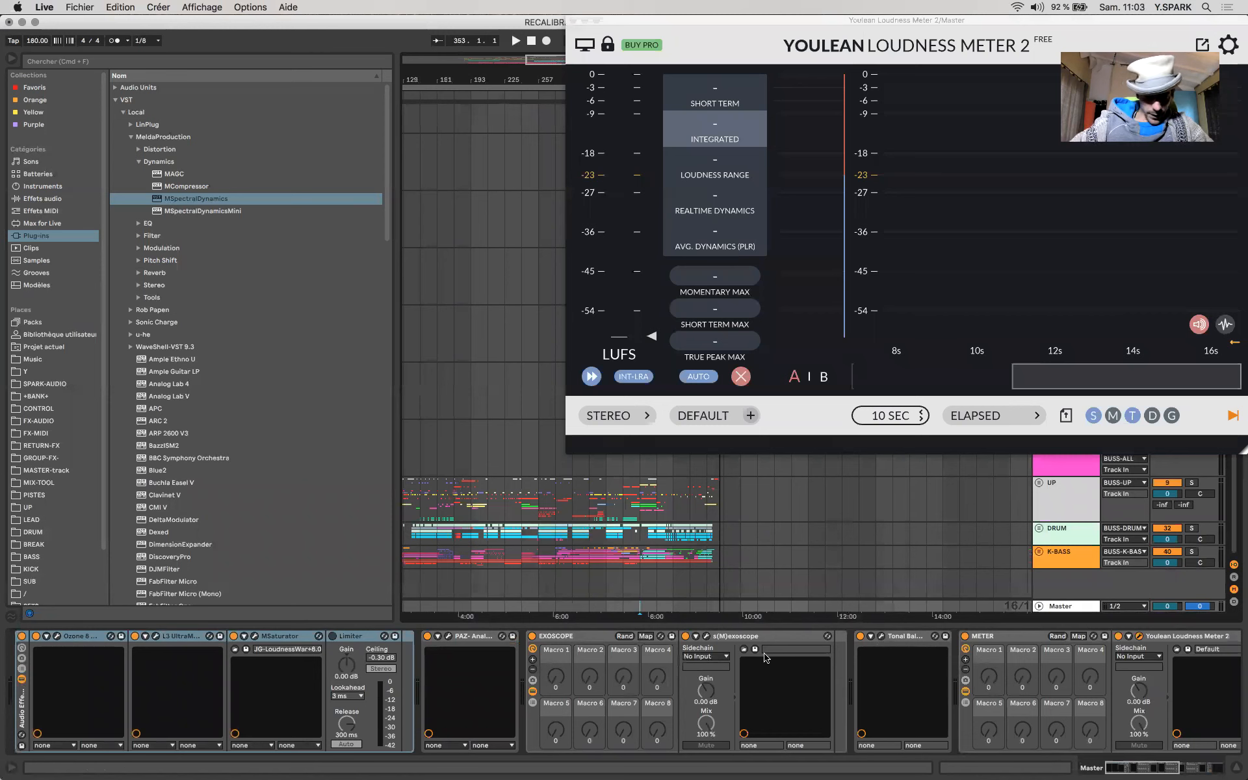
scroll(453, 659, "right", 10)
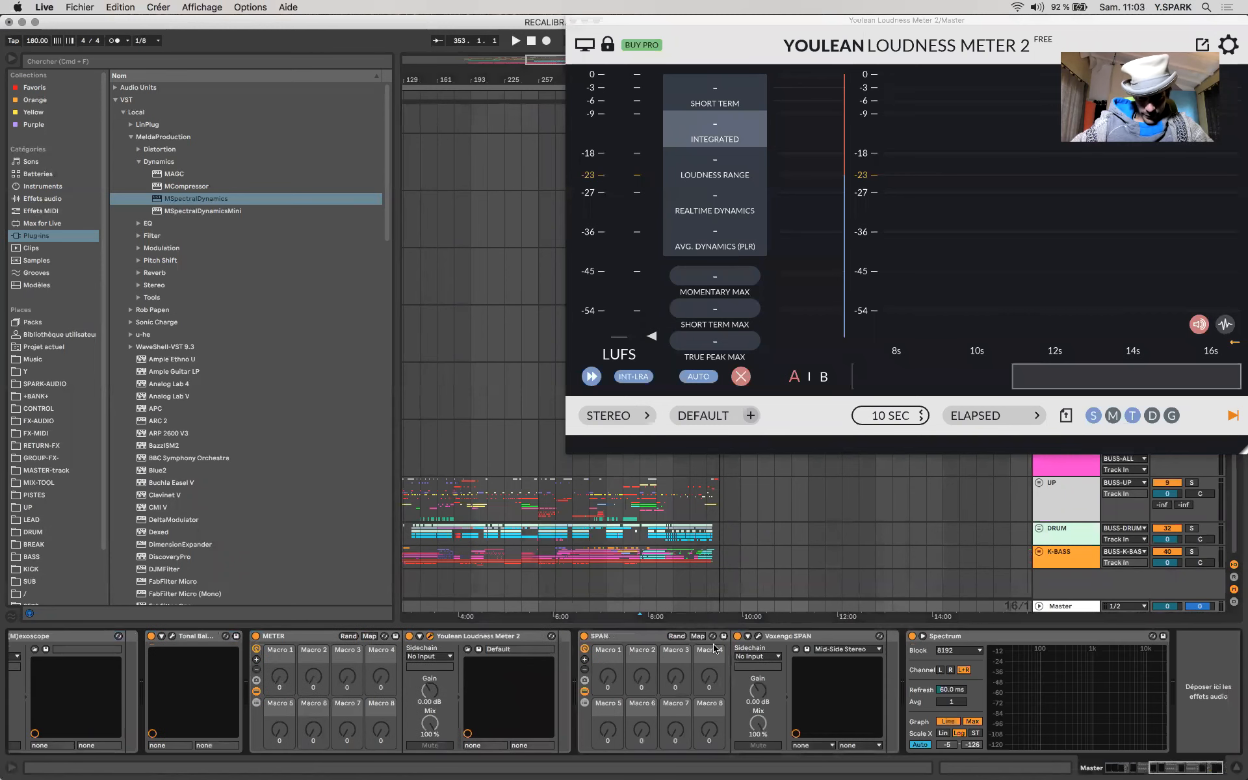
left_click(758, 637)
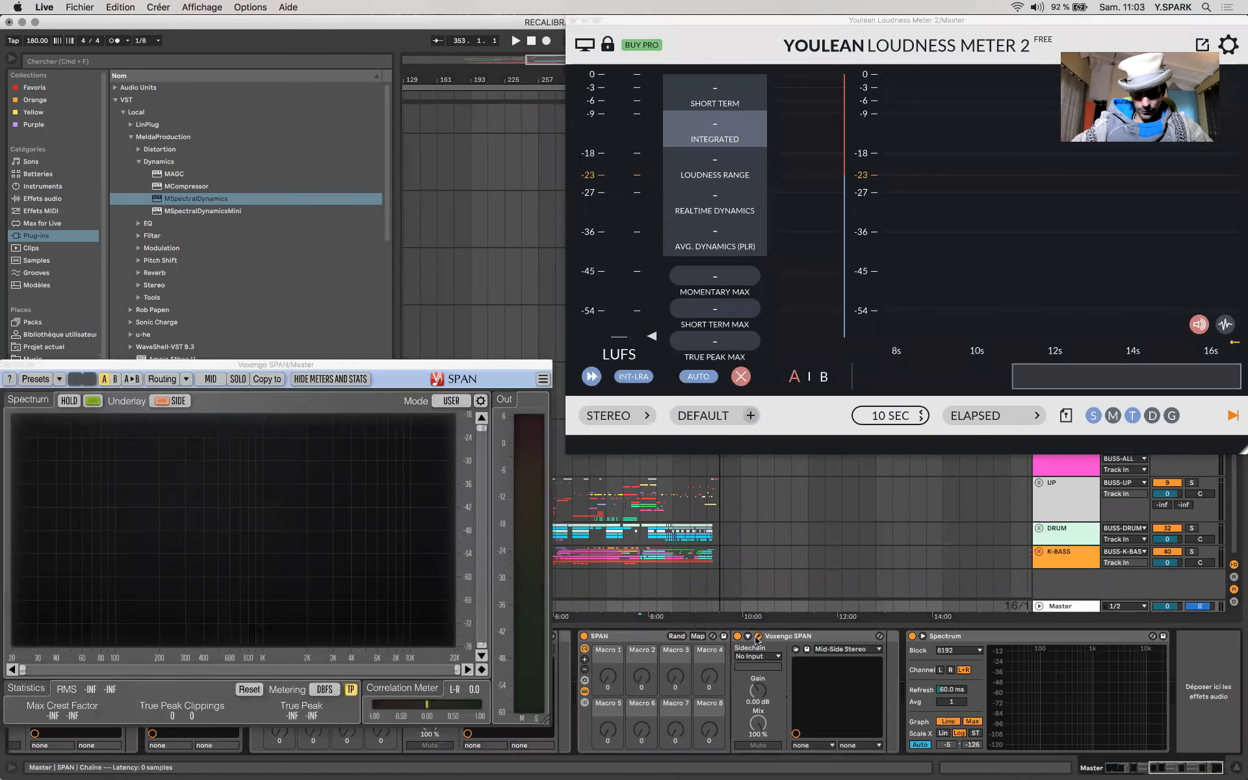
key("space")
key("space")
scroll(1171, 513, "up", 3)
left_click_drag(1018, 22, 1006, 295)
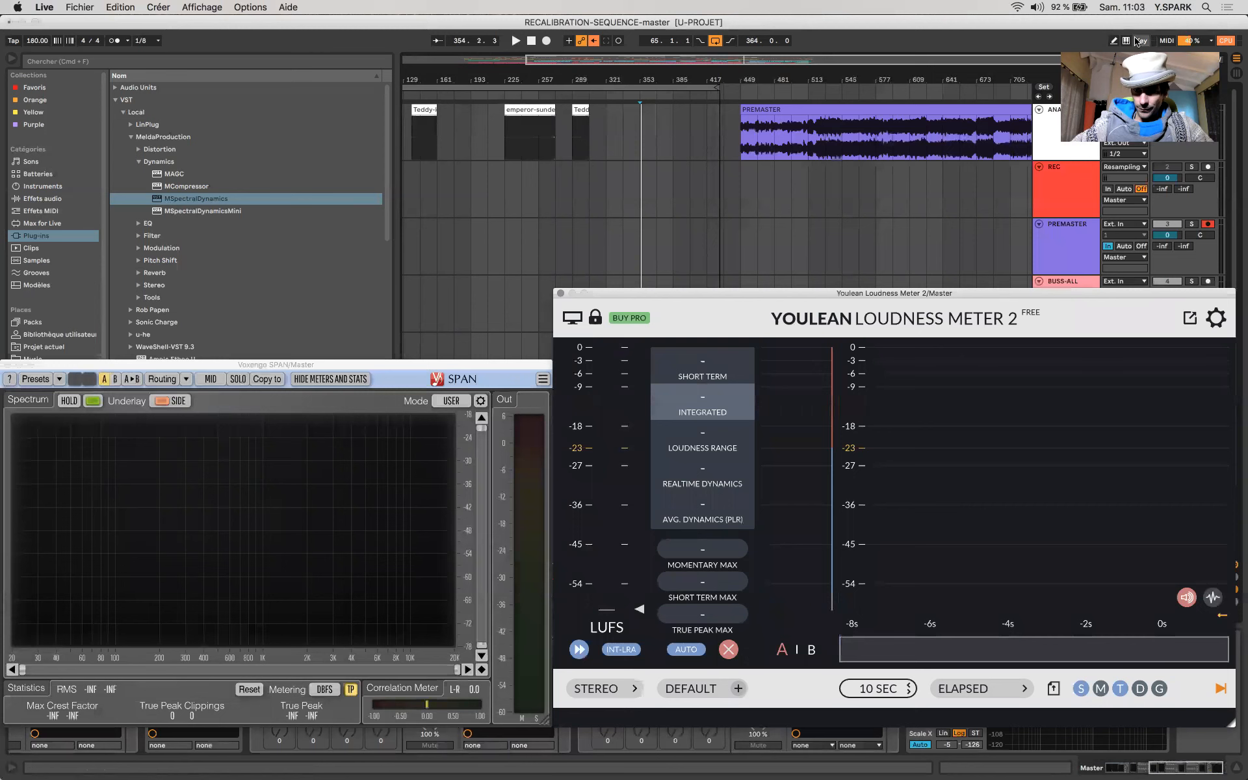
Step: Unsolo the ANA track and play the own track through the Master chain from bars 353 and 361, stopping at bar 382, to measure loudness and spectrum
left_click(1195, 111)
key("space")
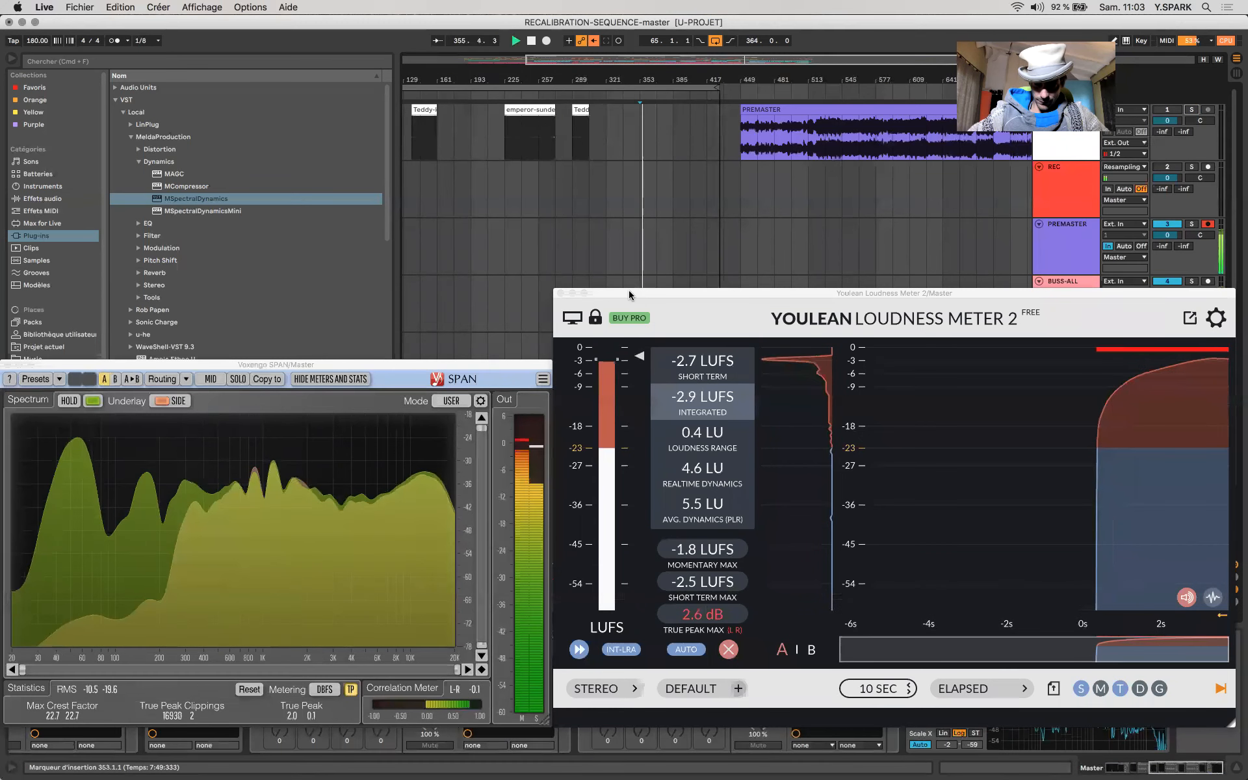
left_click_drag(628, 294, 726, 79)
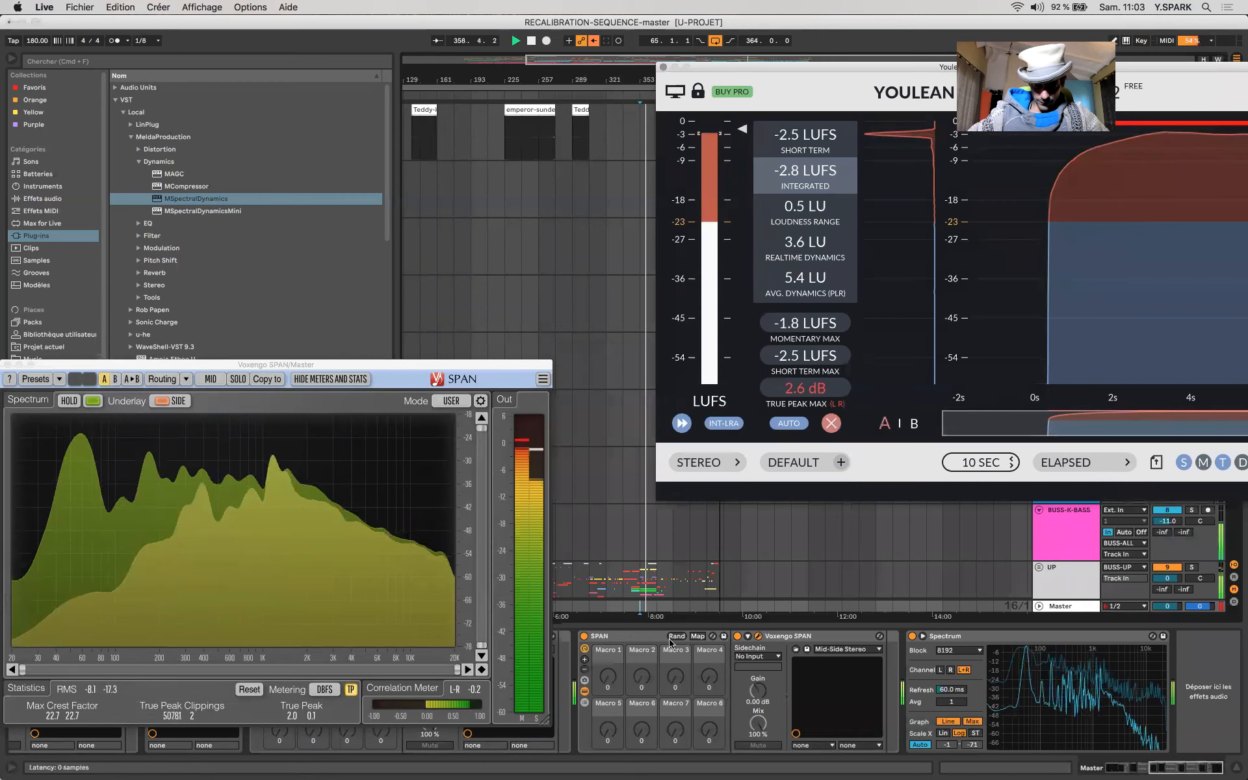
left_click(653, 590)
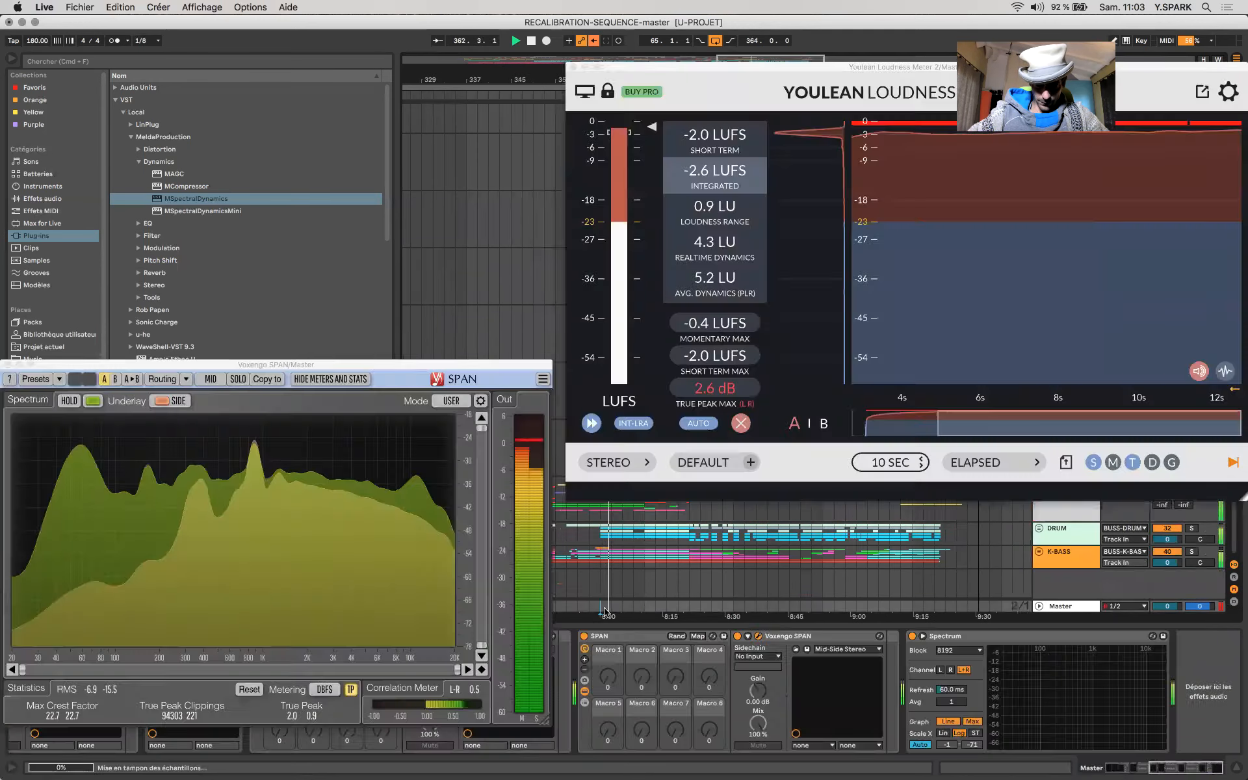
left_click(605, 610)
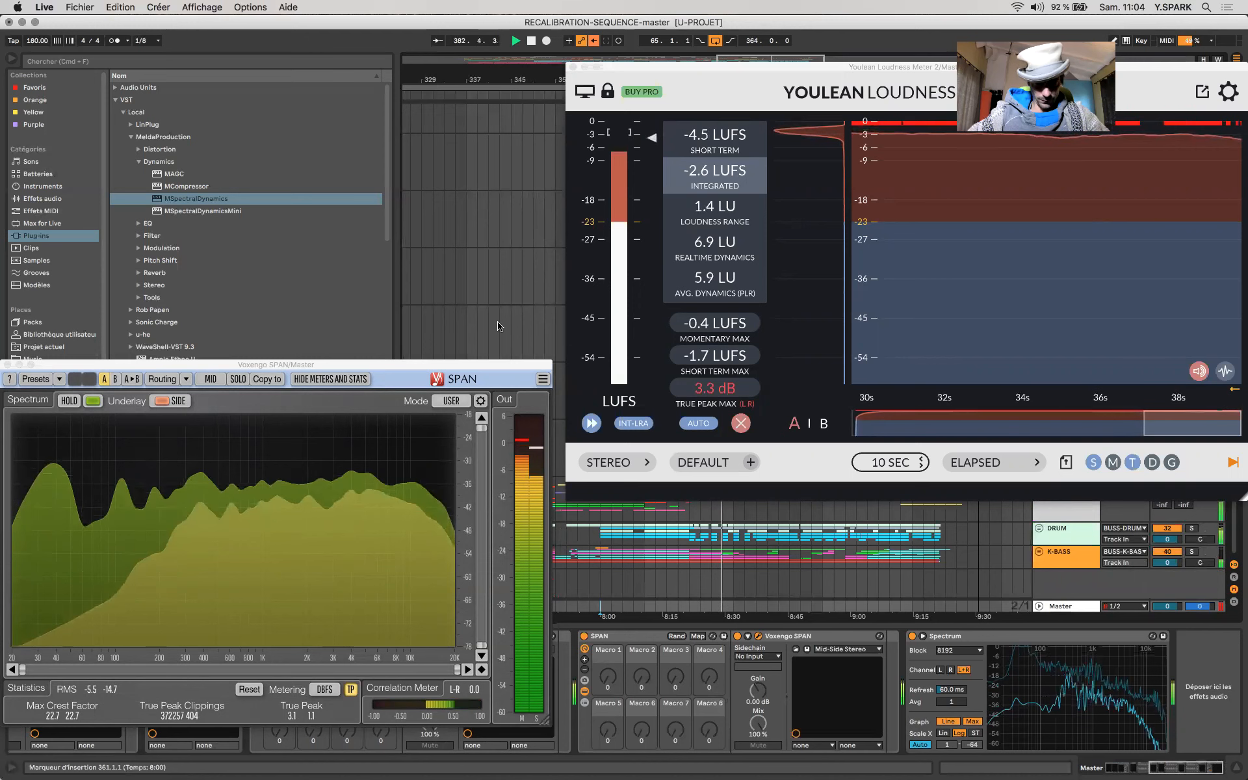
key("space")
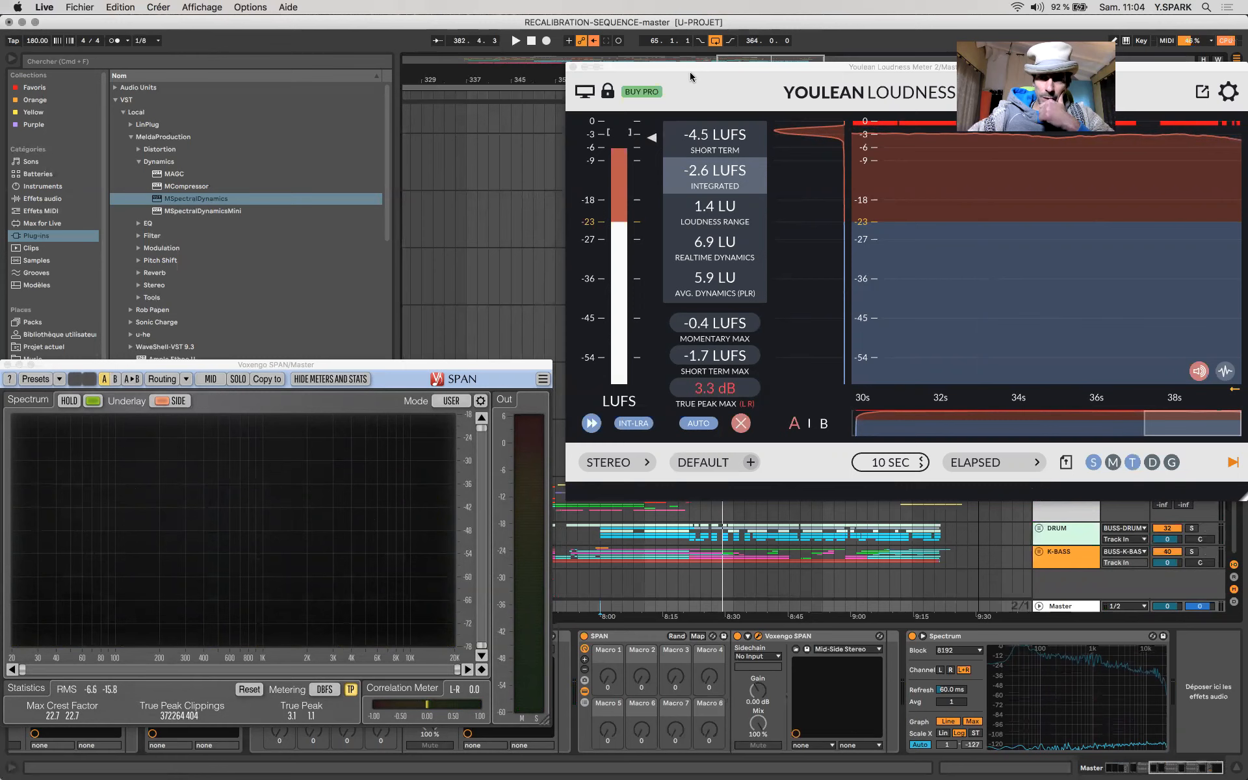
Step: Close the Master's Voxengo SPAN window and turn off the audio effect rack containing Ozone 8, L3 UltraMaximizer, MSaturator and Limiter
left_click_drag(686, 67, 684, 211)
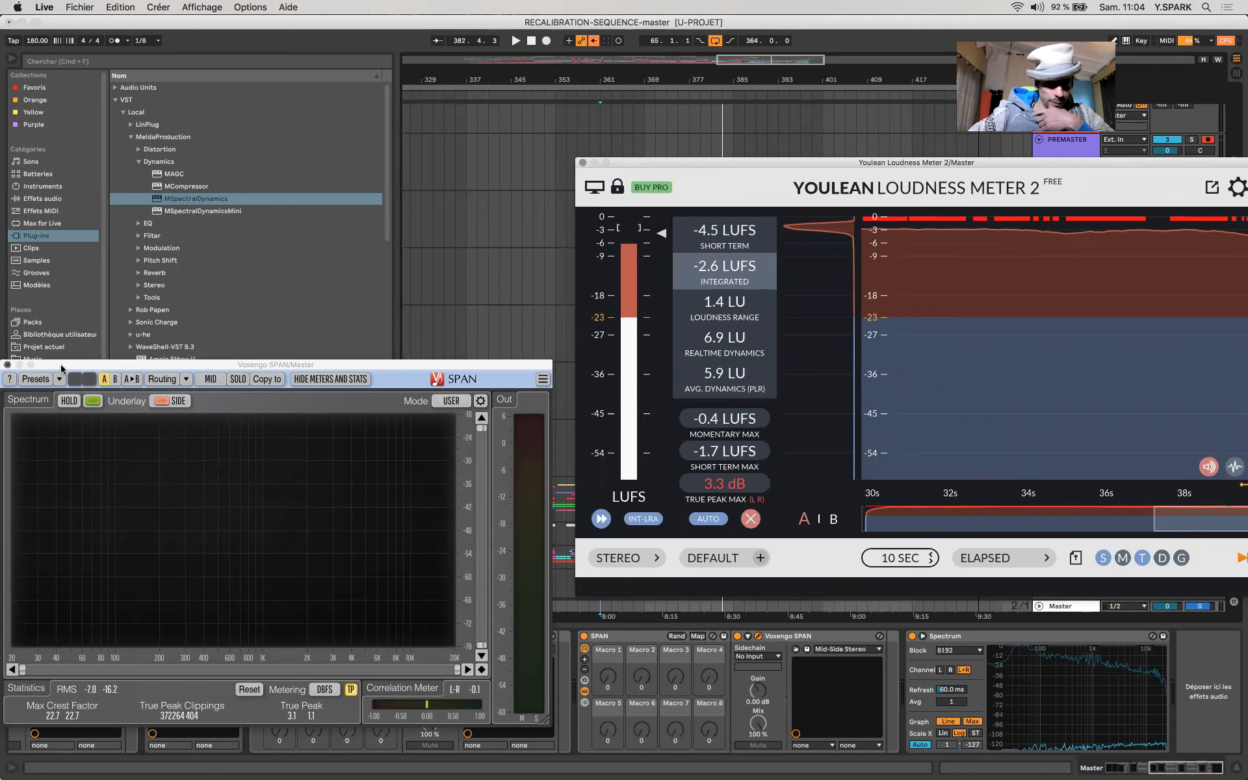
left_click(7, 365)
scroll(55, 644, "left", 10)
key("space")
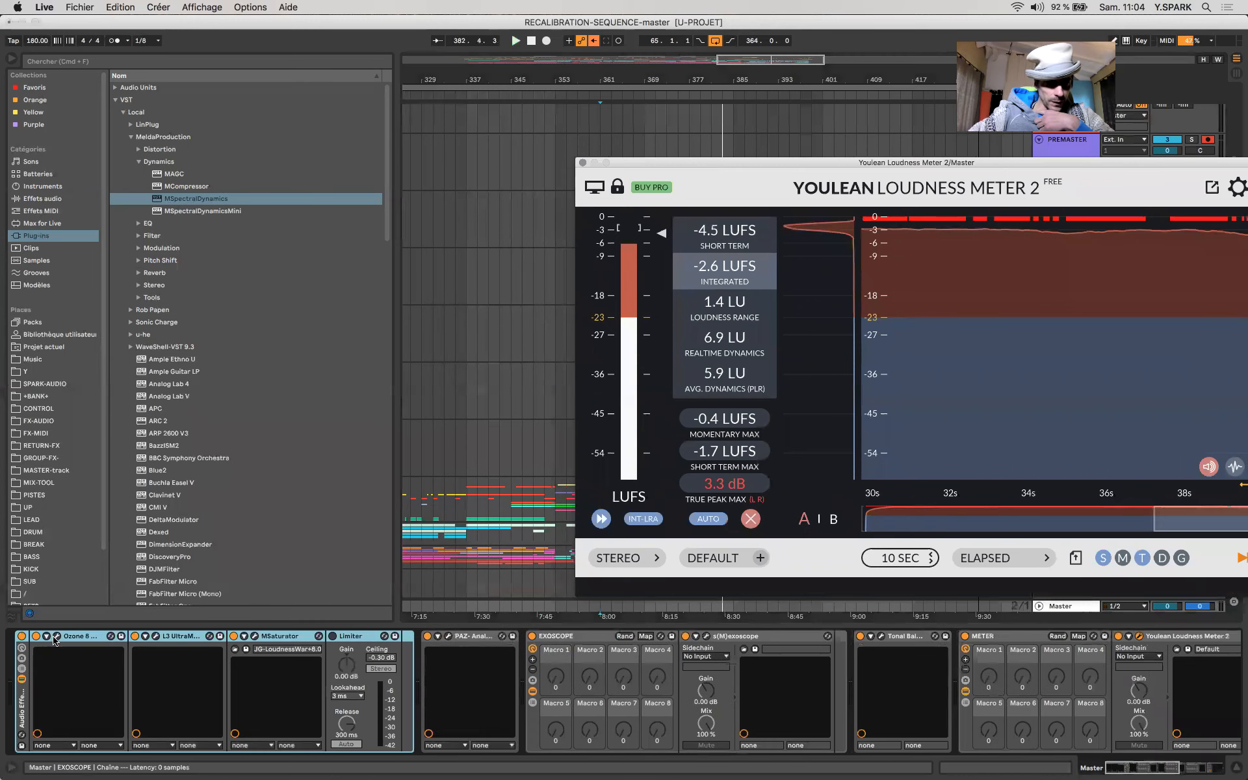
left_click(156, 637)
left_click(155, 635)
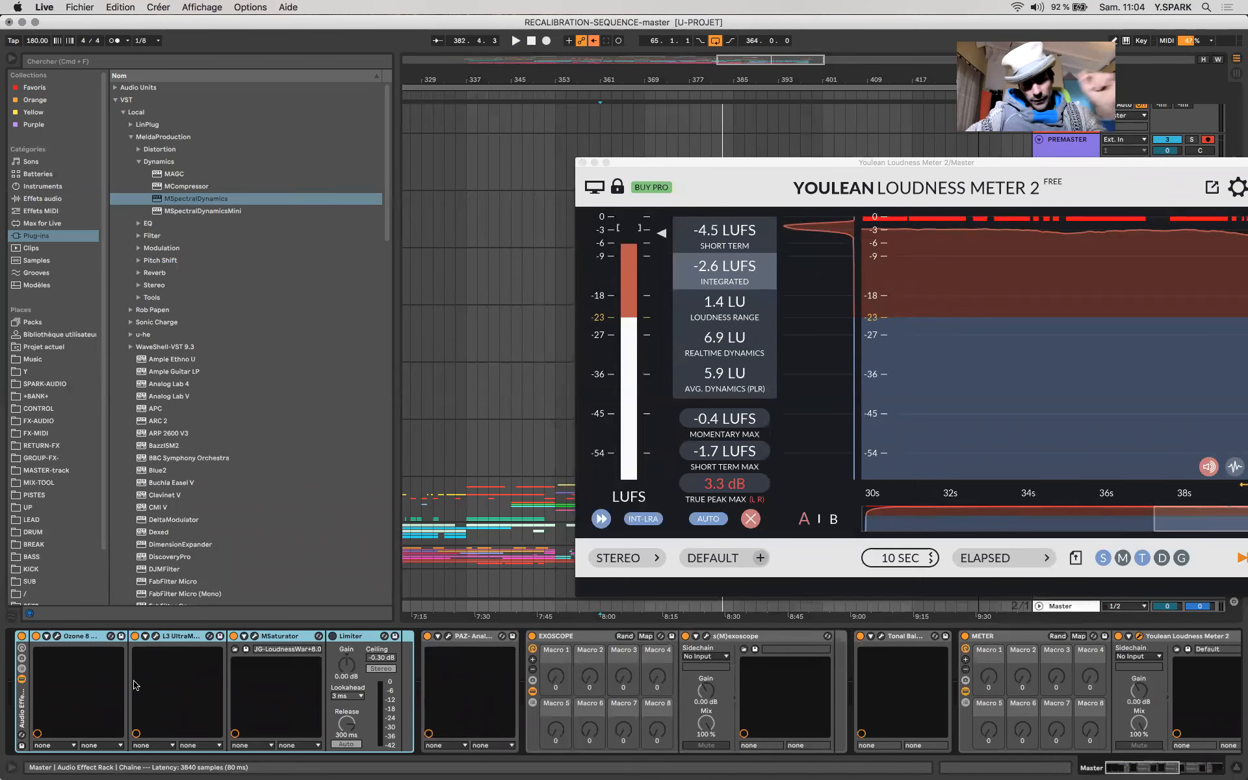
left_click(22, 636)
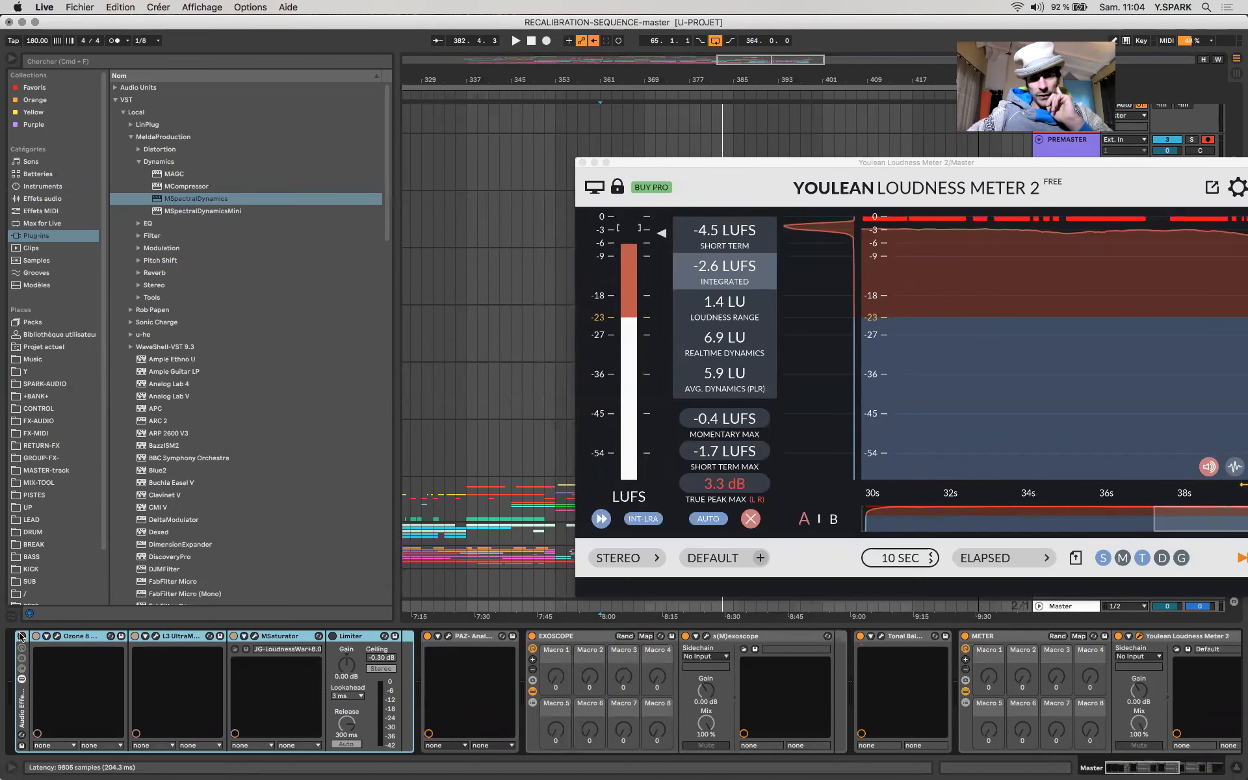
Step: Look through the Ozone 8, L3 UltraMaximizer and MSaturator devices in the Master's audio effect rack
double_click(23, 702)
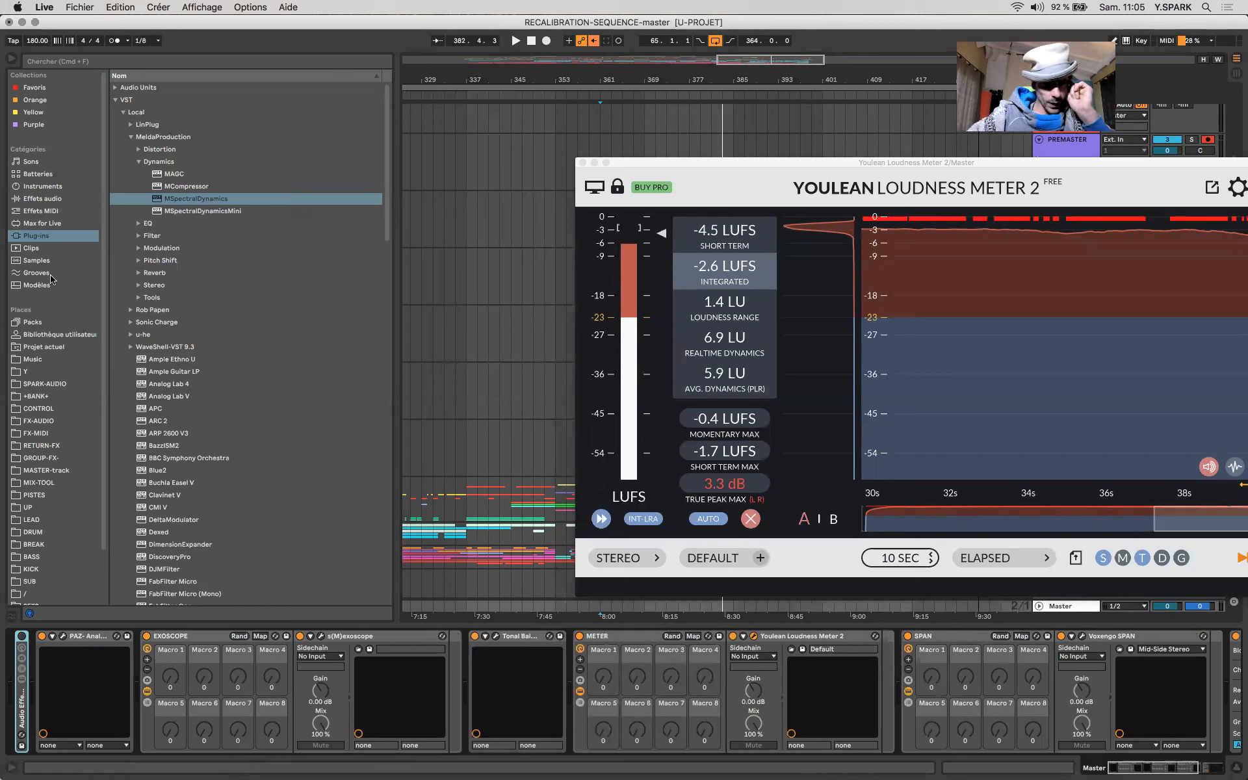
left_click(34, 238)
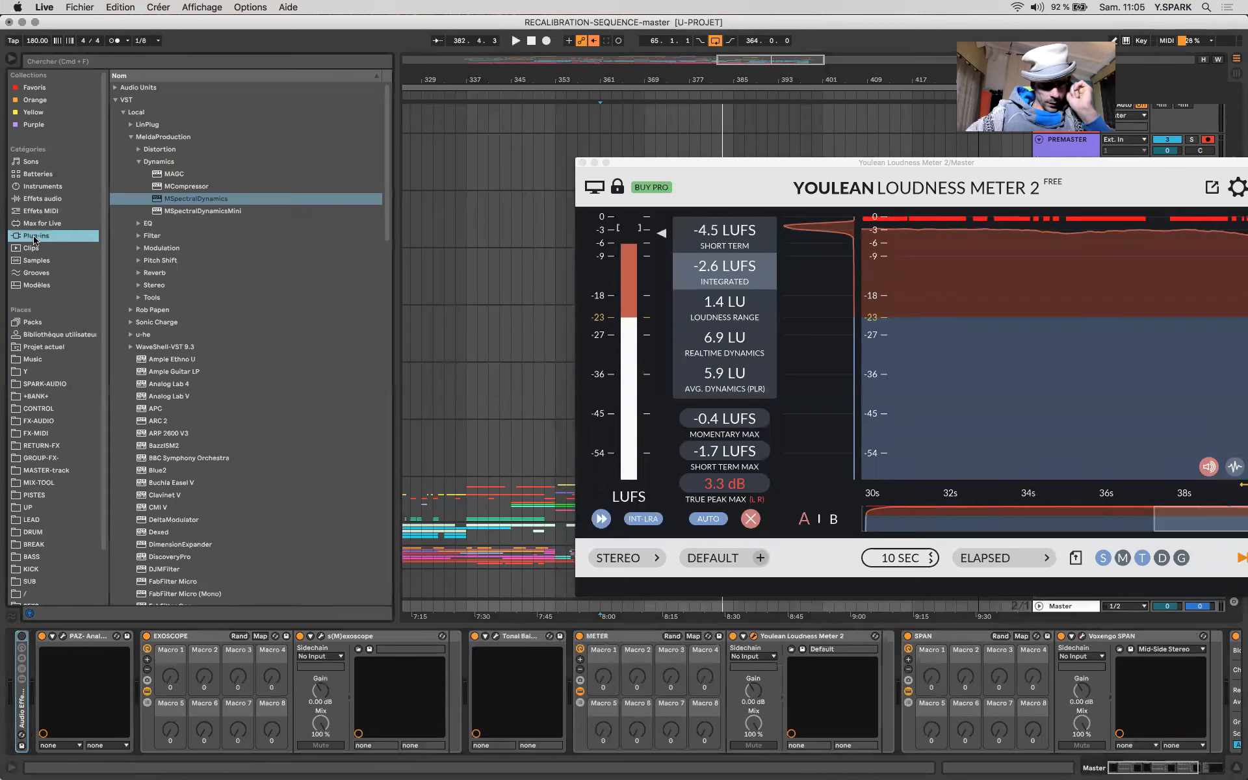
left_click(22, 701)
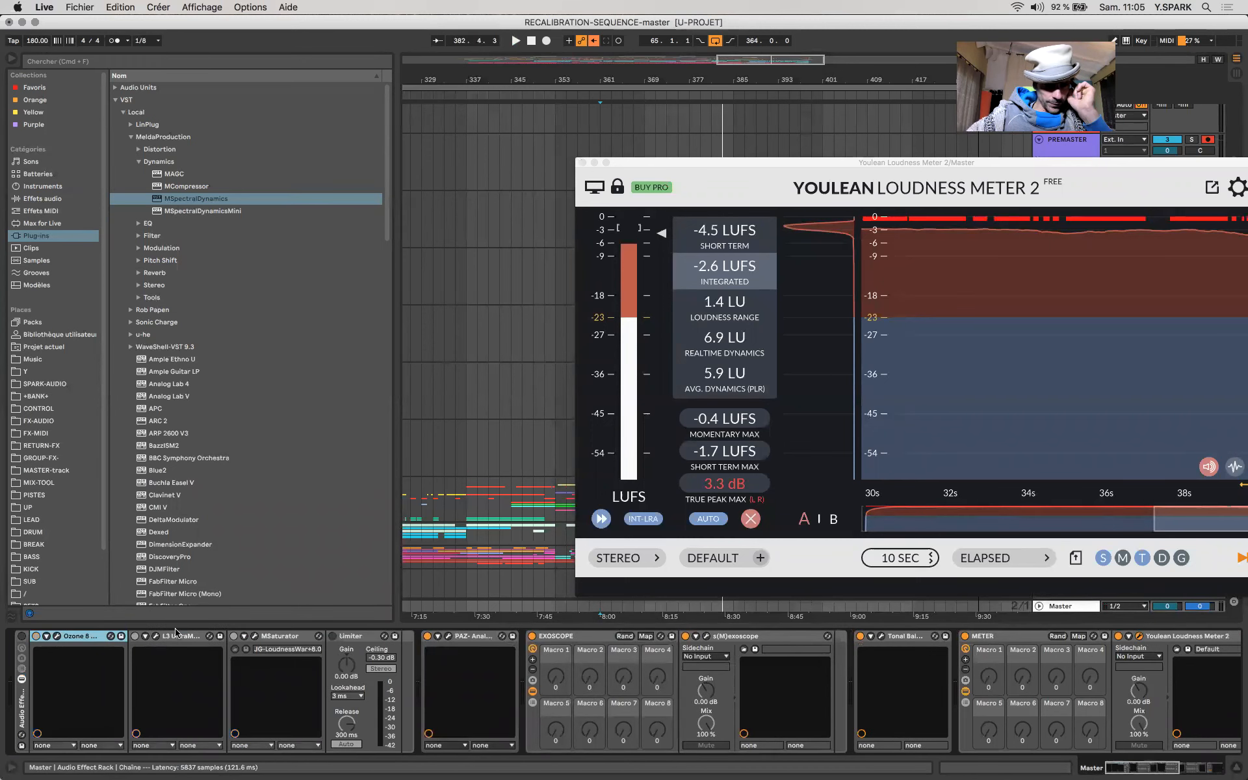
left_click(175, 636)
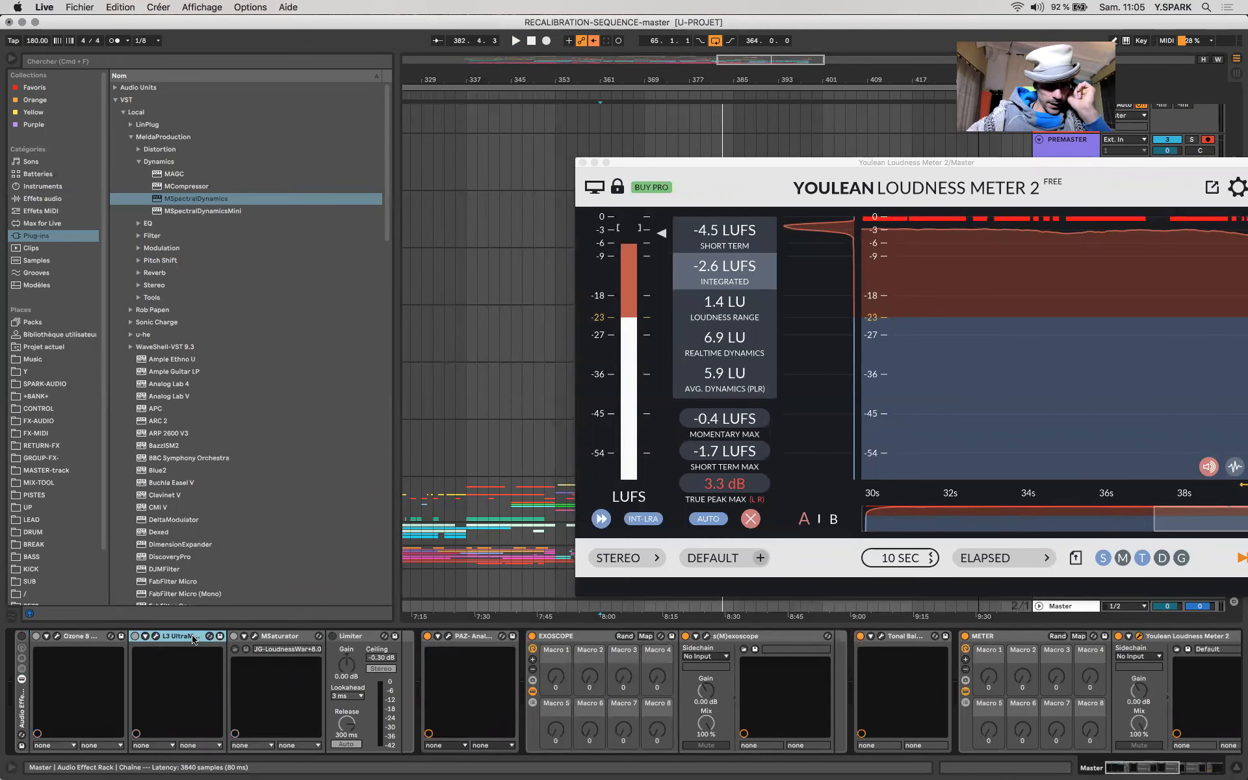
left_click(289, 636)
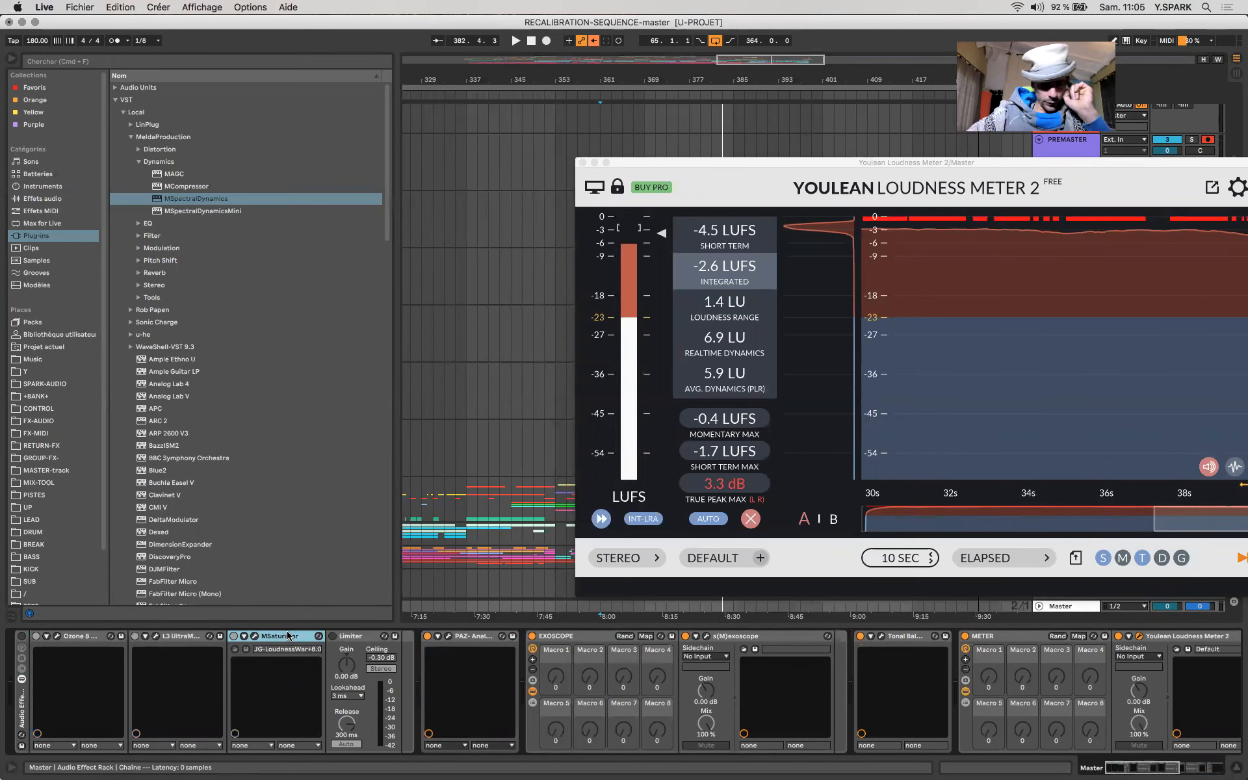
Step: Add iZotope's Ozone 8 Maximizer Audio Unit to the Master track before the audio effect rack, and move the loudness meter clear of it
left_click(55, 225)
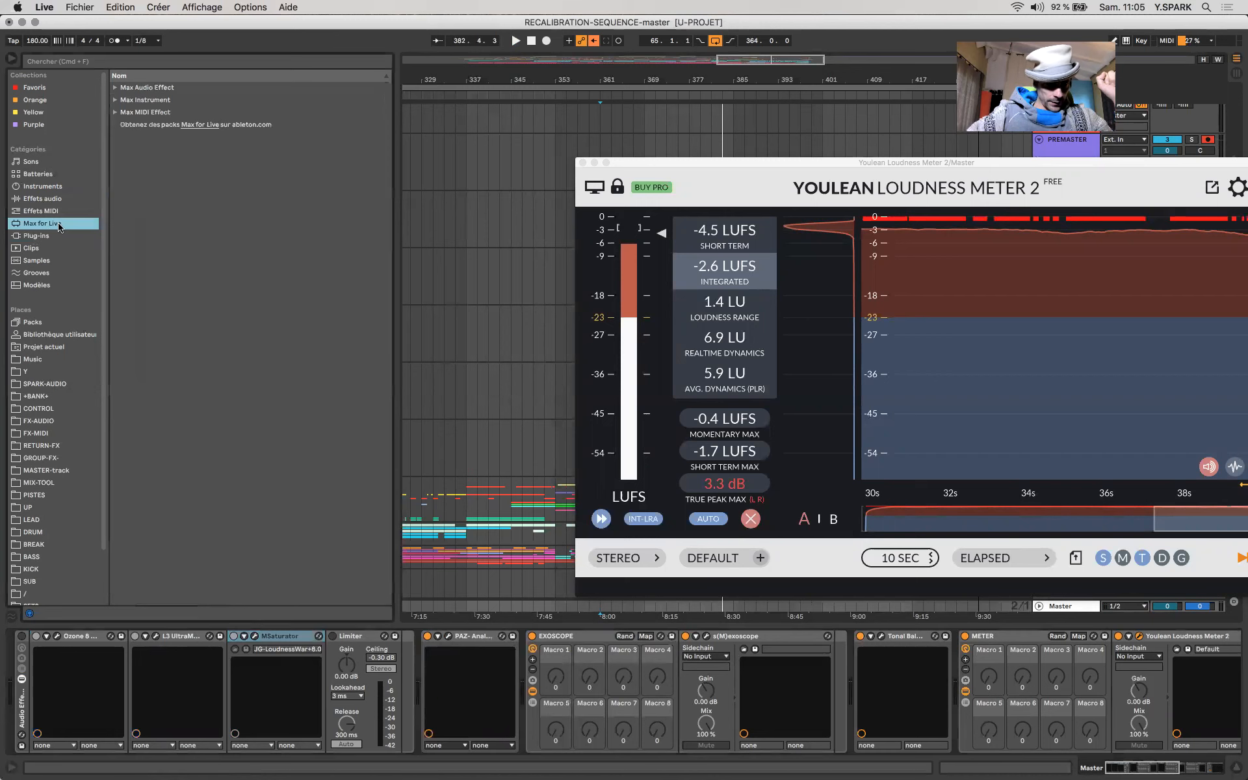
left_click(54, 237)
left_click(114, 88)
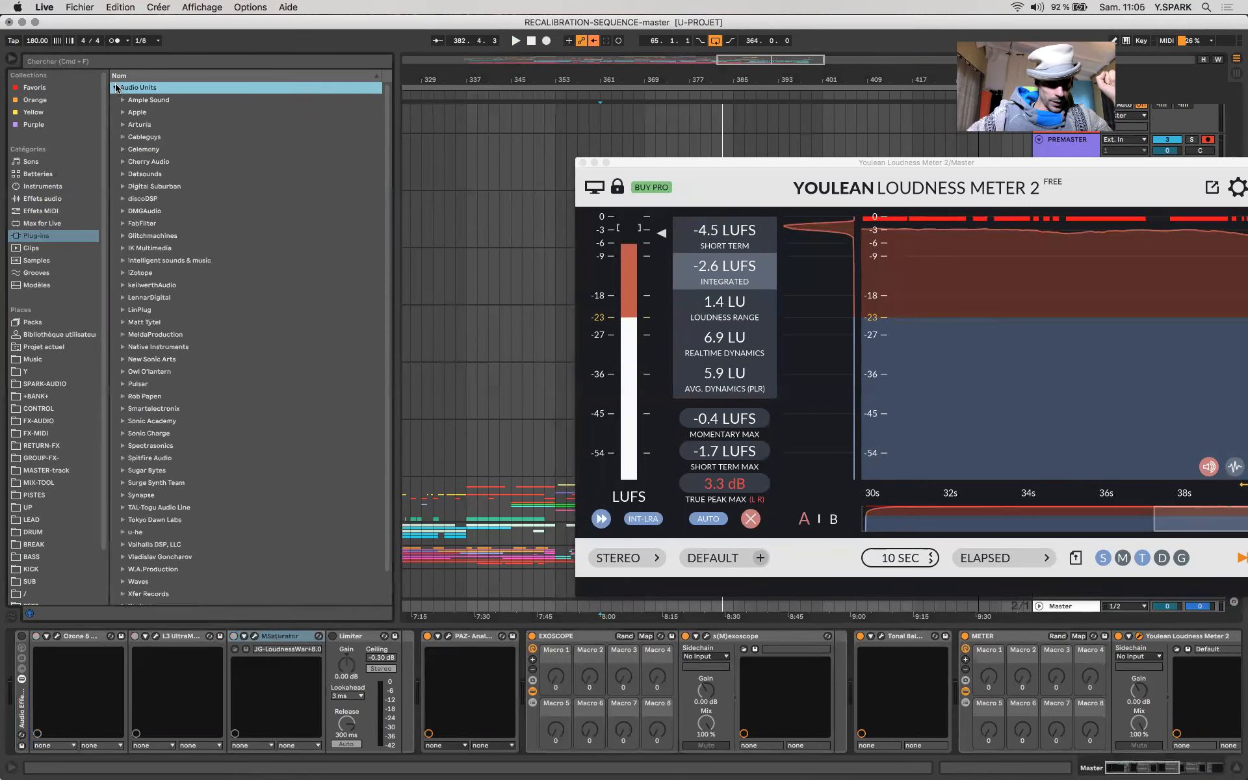
left_click(122, 274)
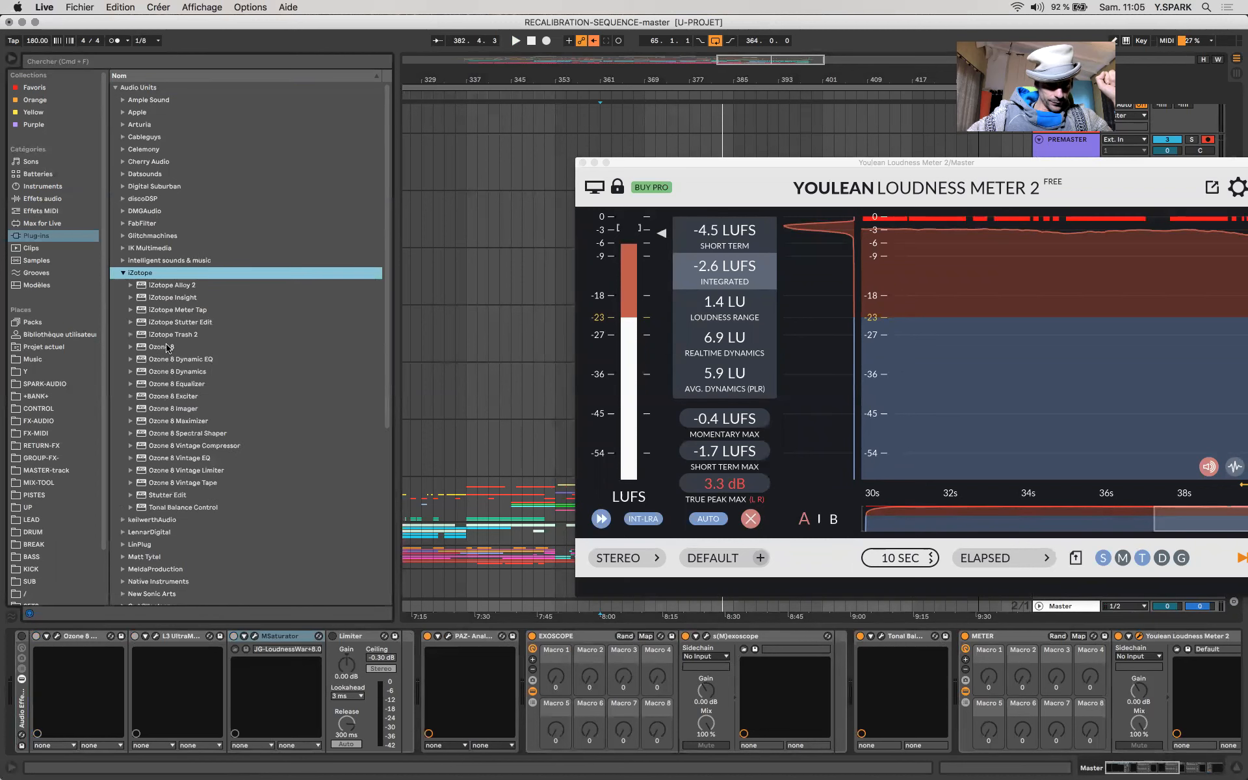
left_click_drag(177, 423, 17, 701)
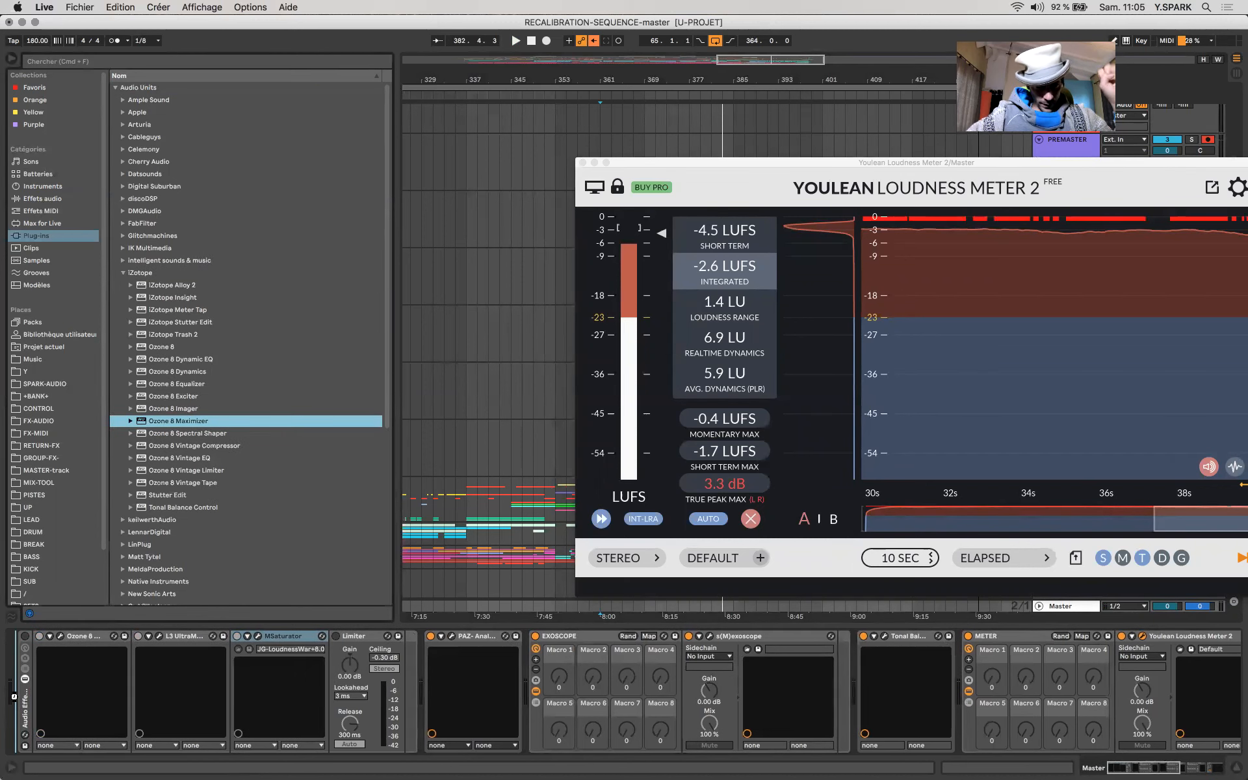
left_click_drag(90, 683, 98, 684)
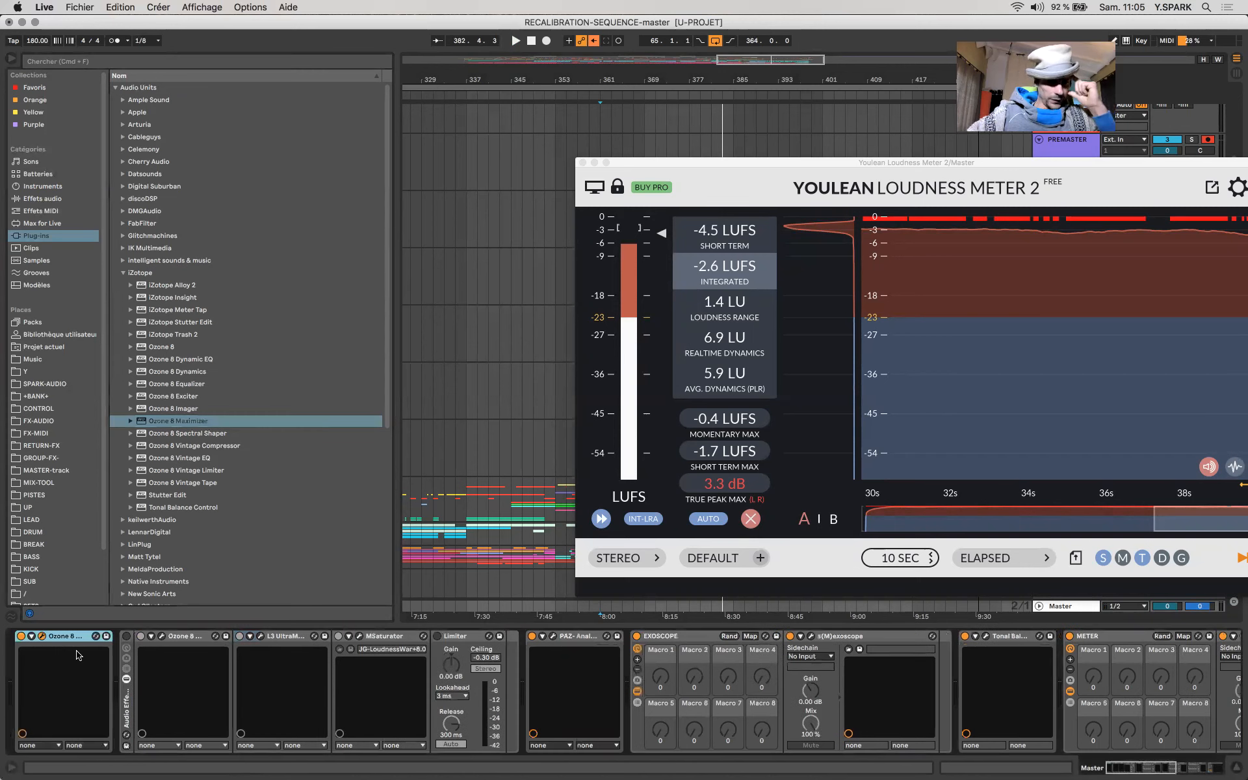
left_click_drag(630, 165, 740, 507)
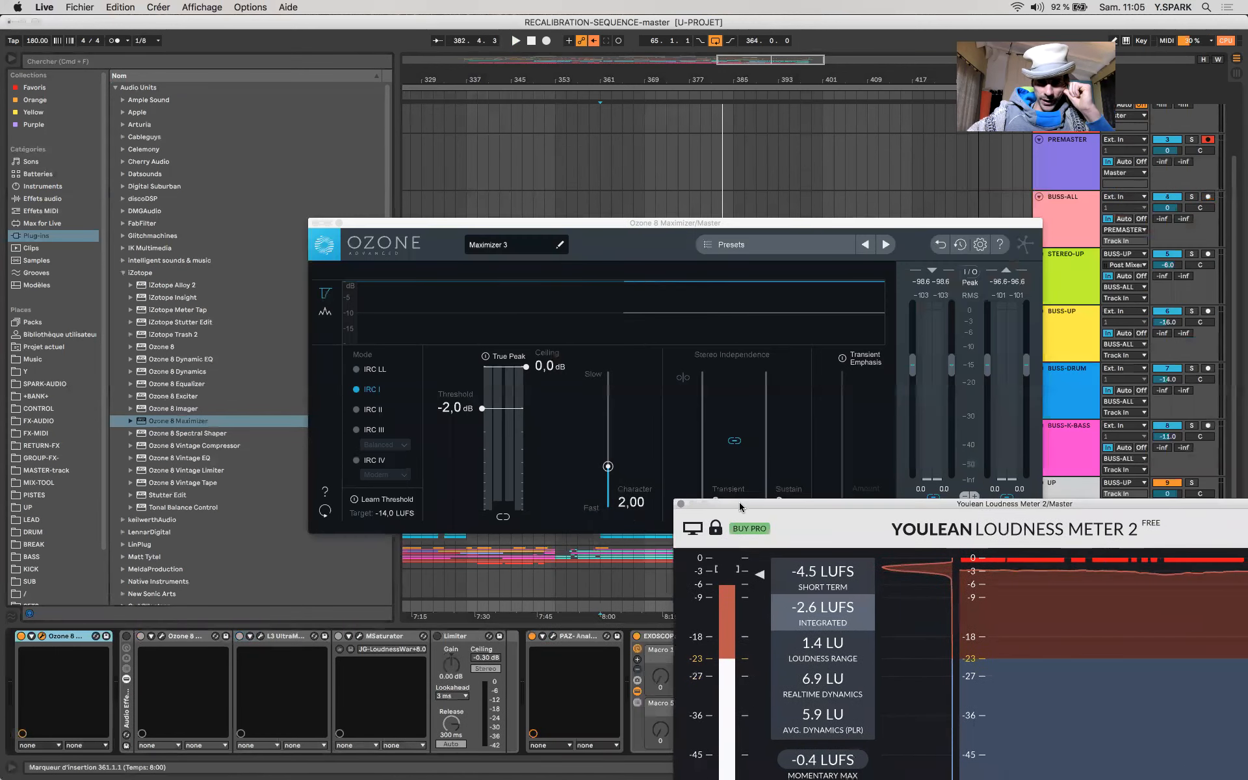
Step: Set the Ozone 8 Maximizer to IRC IV Modern mode with Character 0.00, and move its window and the loudness meter clear of the arrangement
left_click(531, 375)
mouse_move(528, 372)
left_mouse_down()
mouse_move(527, 391)
mouse_move(527, 368)
left_mouse_up()
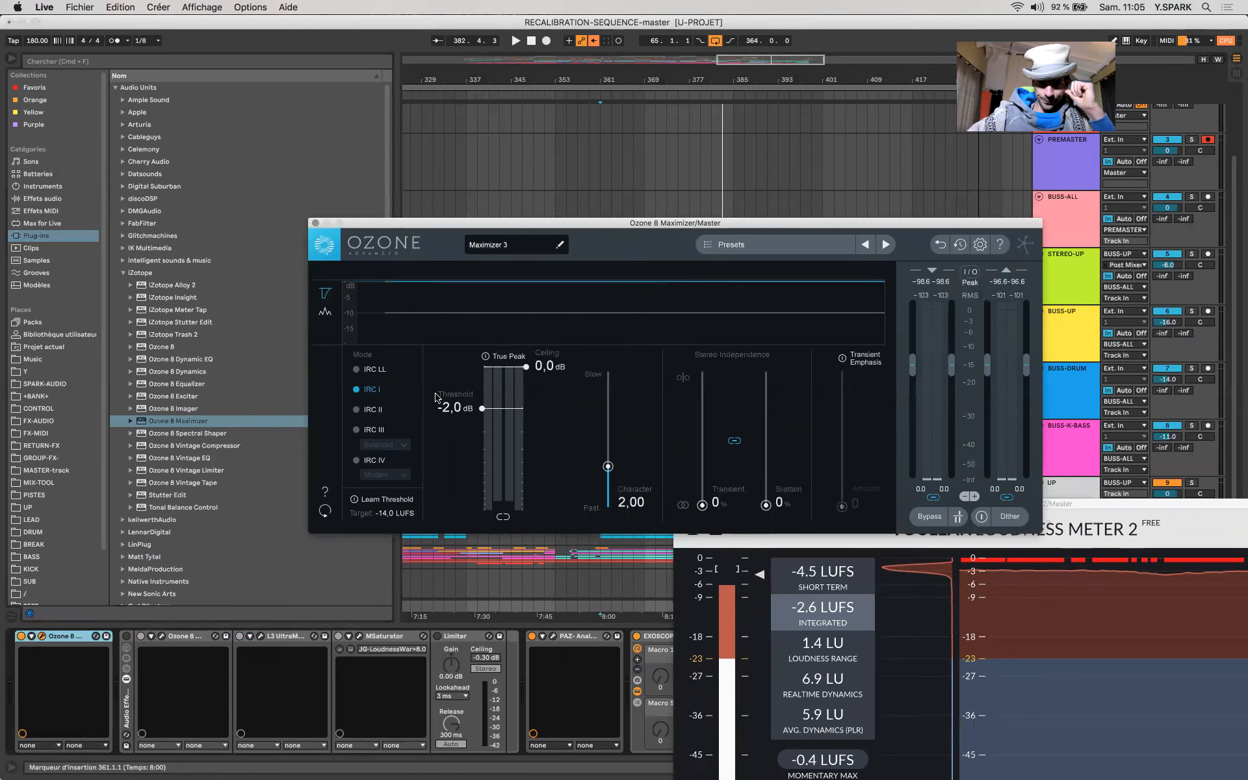
left_click(373, 460)
left_click(381, 475)
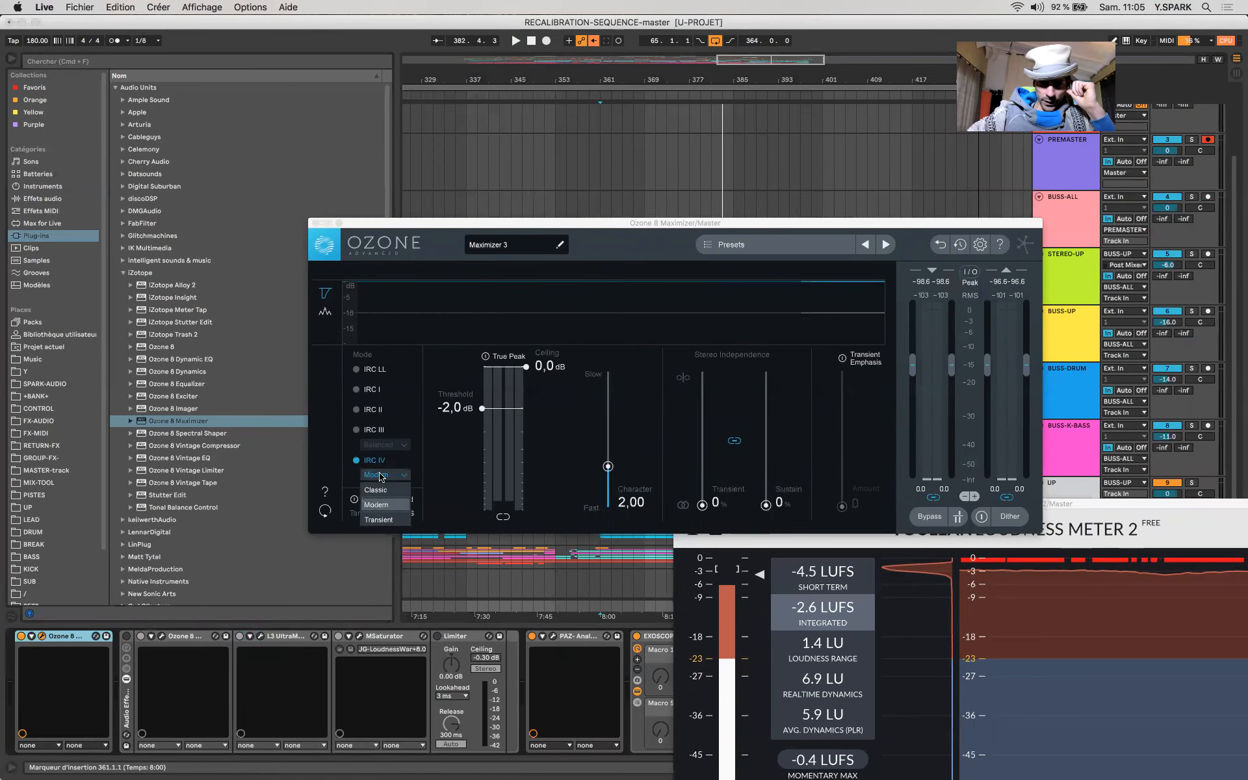
left_click(377, 505)
left_click_drag(593, 524, 578, 628)
left_click_drag(603, 466, 623, 563)
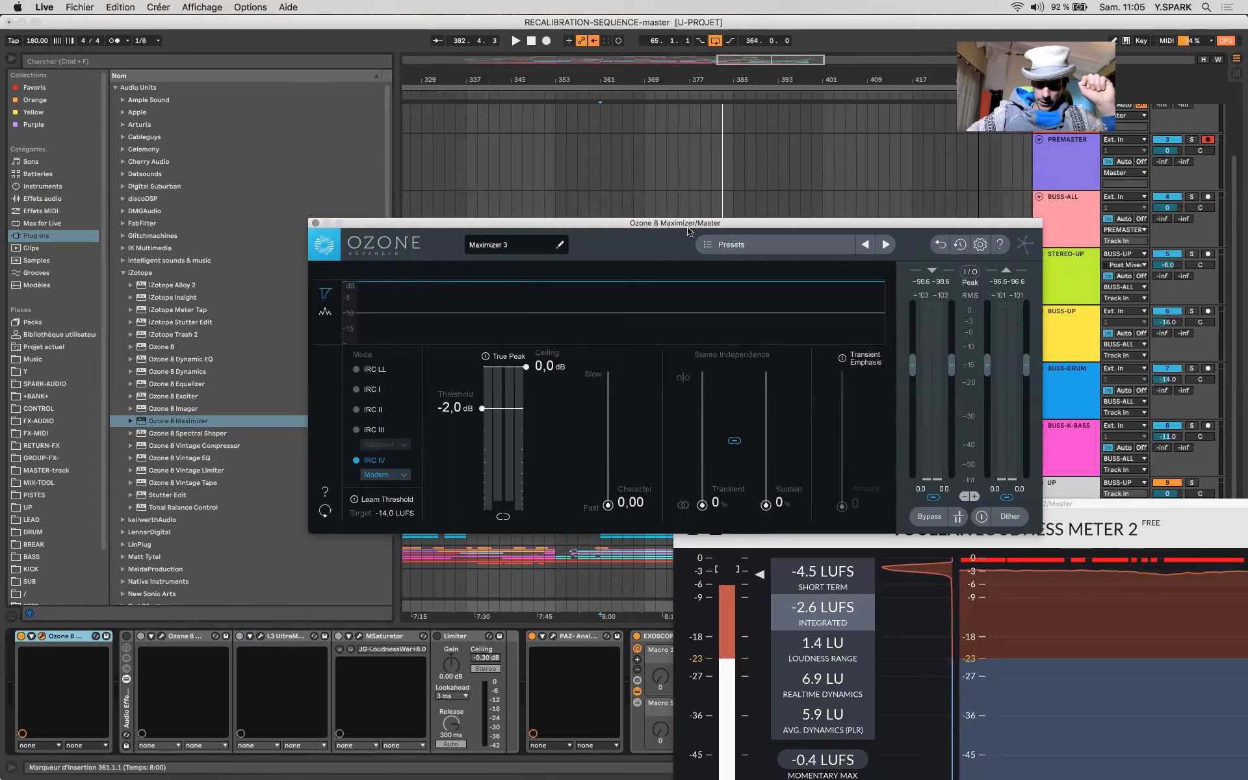
left_click_drag(543, 224, 235, 92)
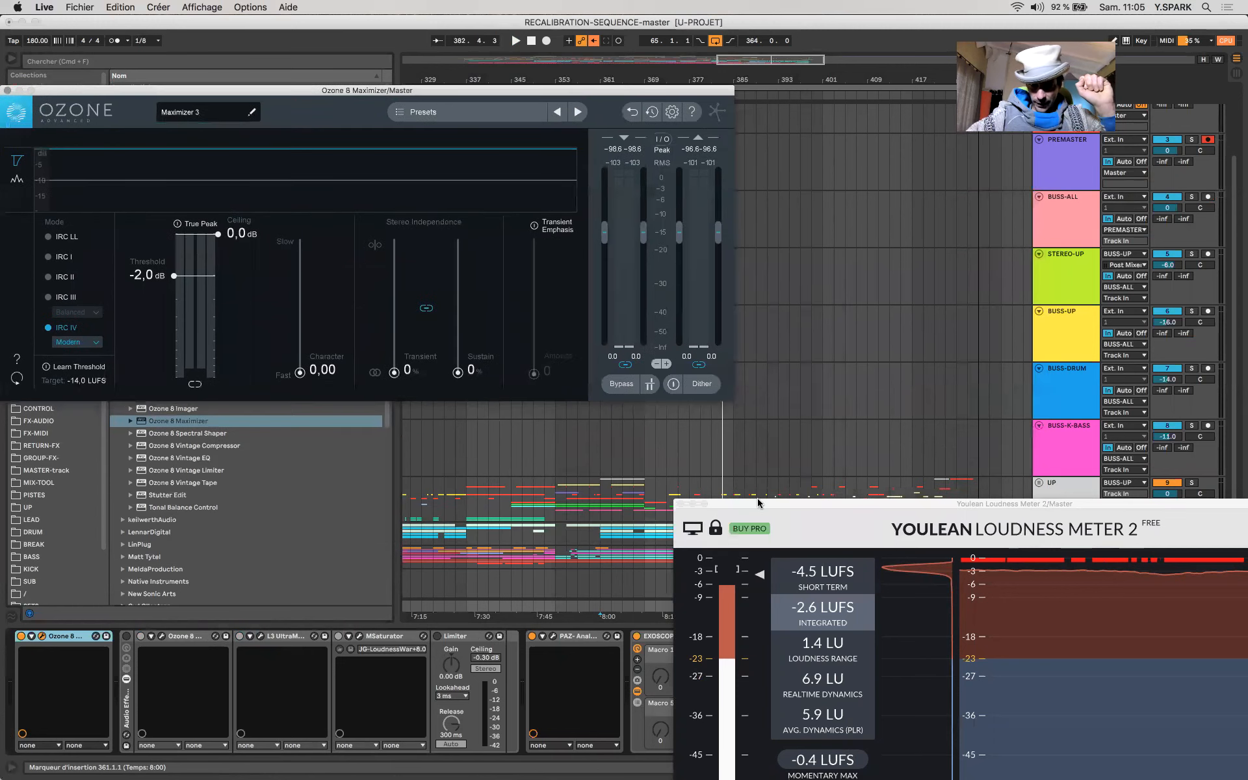
left_click_drag(758, 498, 1028, 522)
Step: Play the own track through the Maximizer from several points between bars 377 and 401, ending with playback from bar 377
left_click(751, 608)
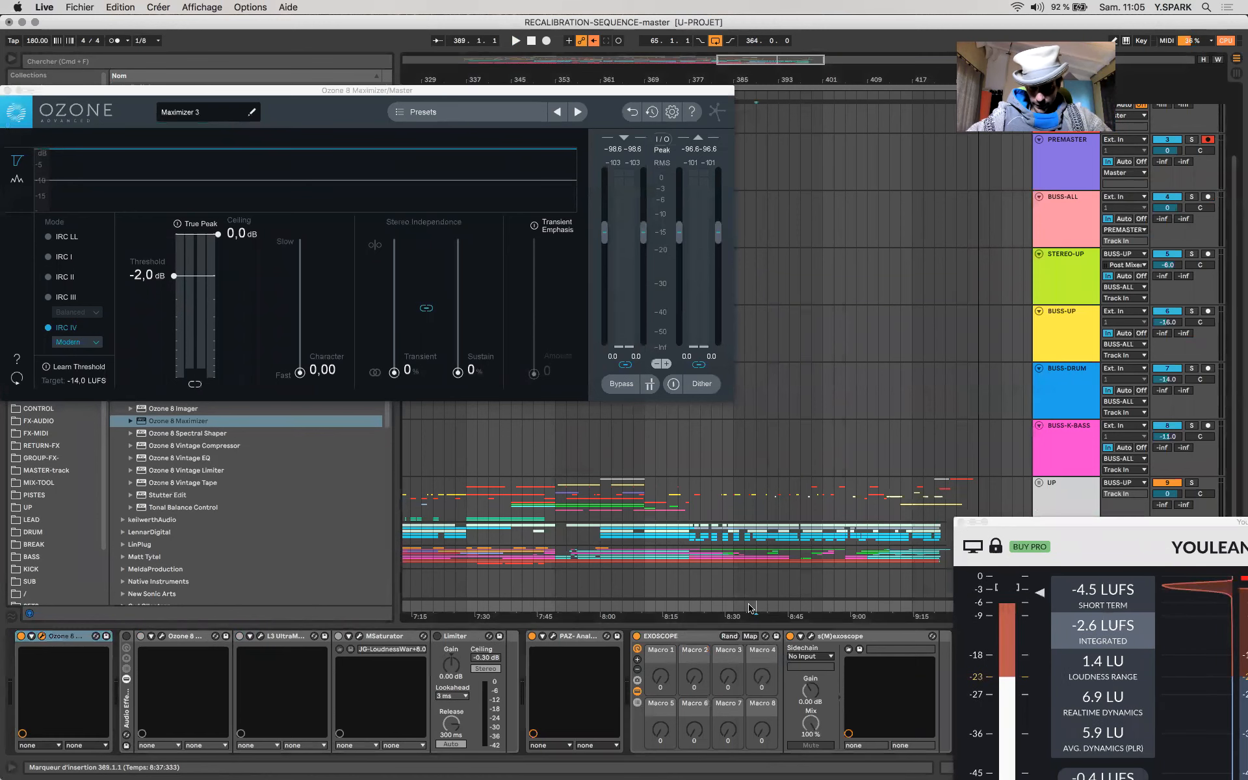
key("space")
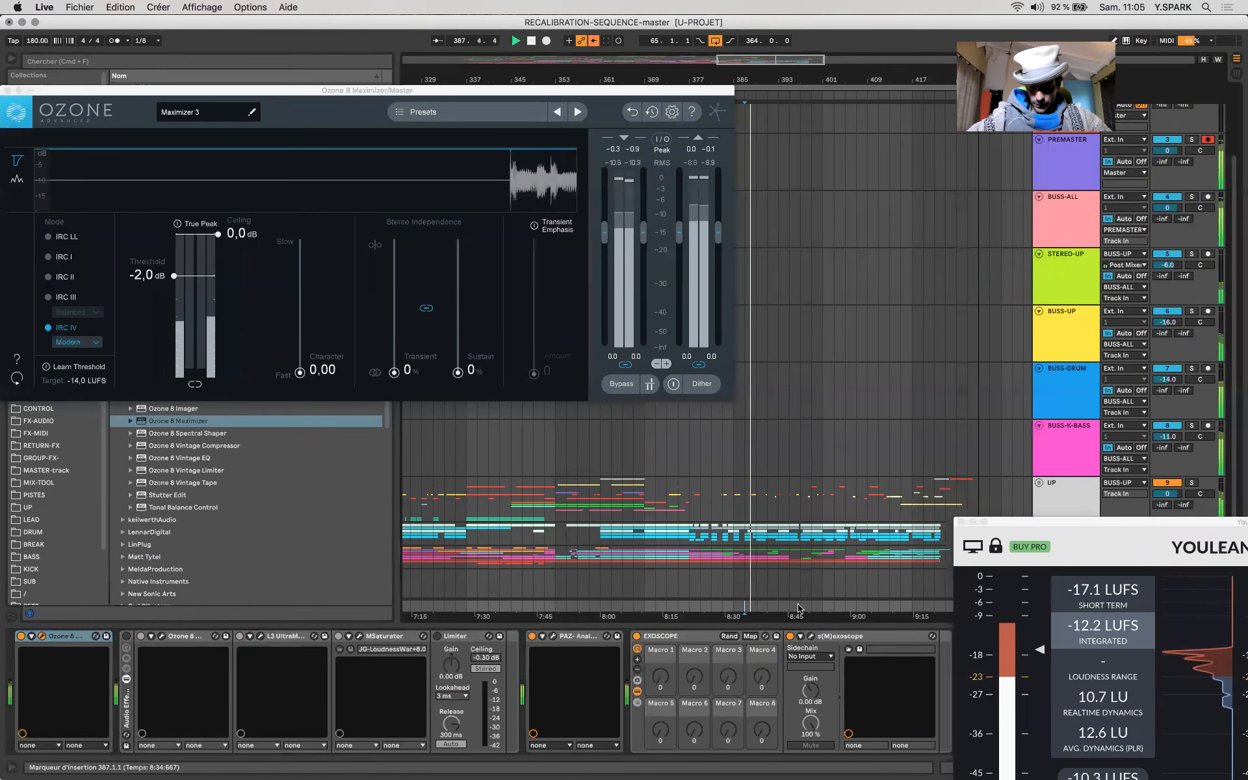
left_click(822, 610)
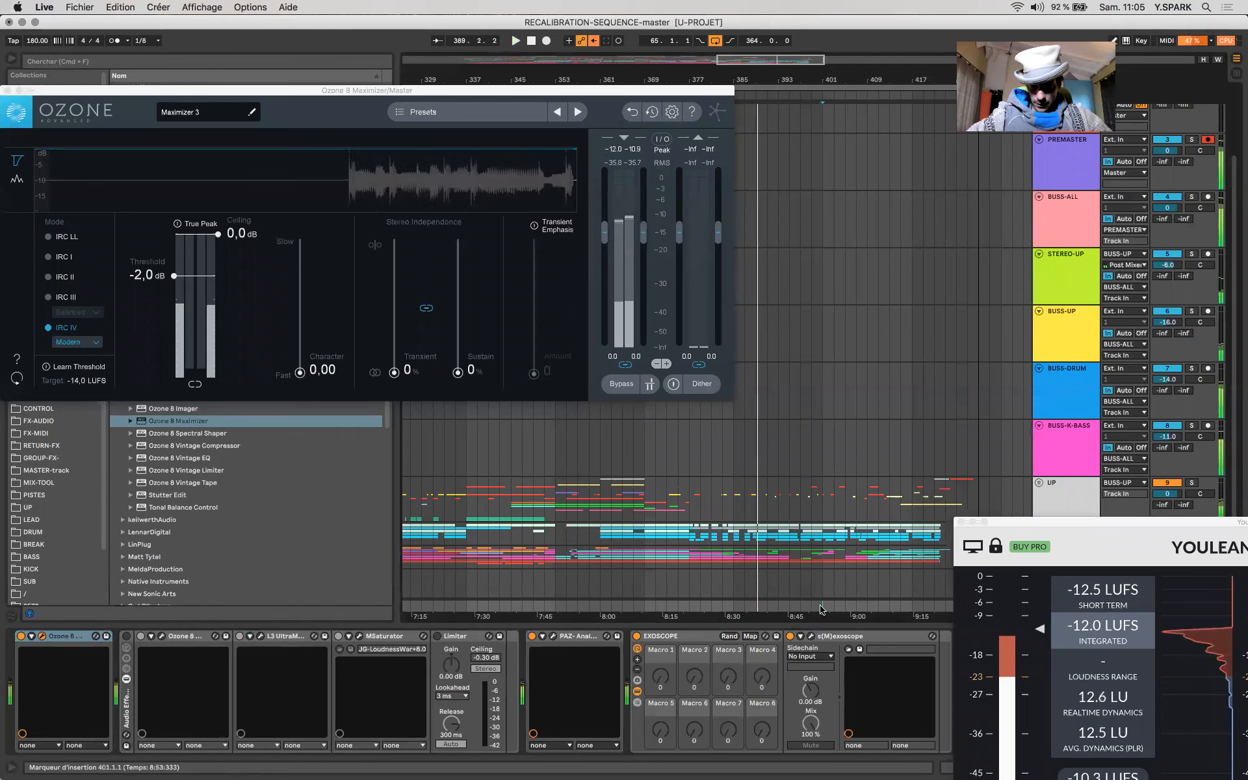
left_click(854, 607)
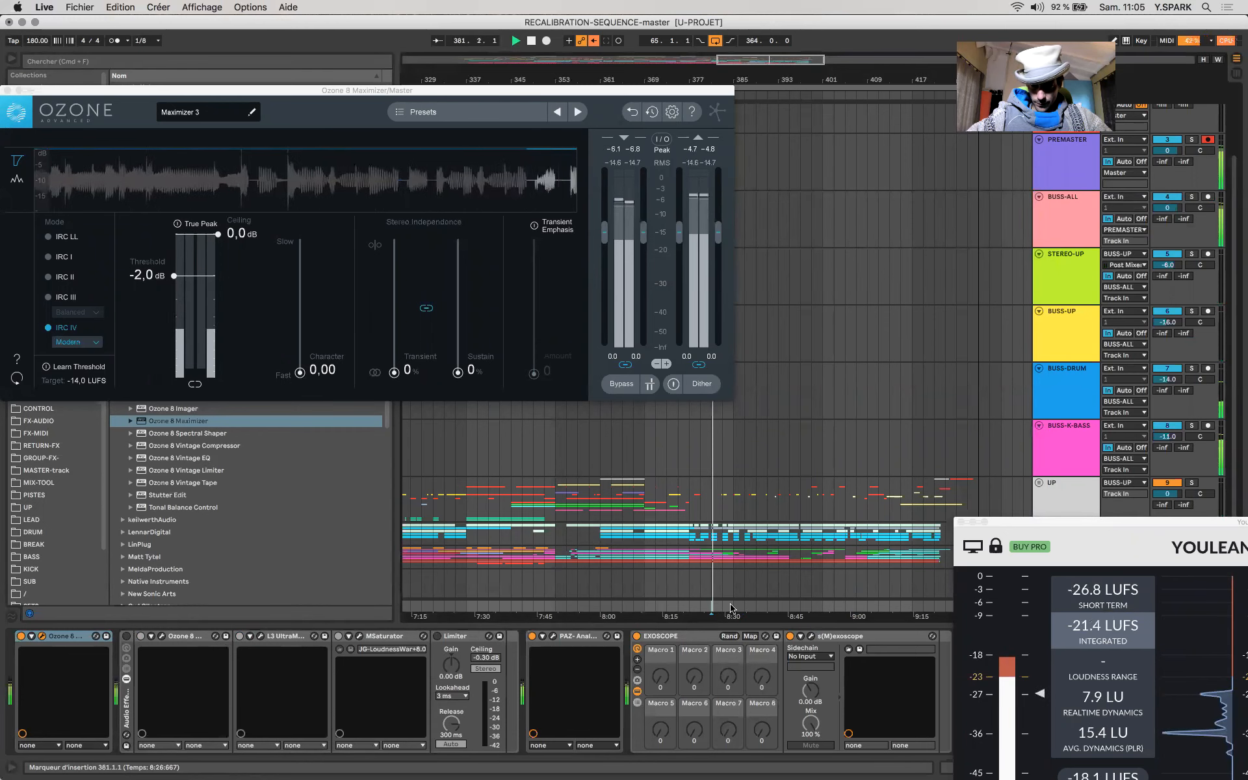
left_click(713, 609)
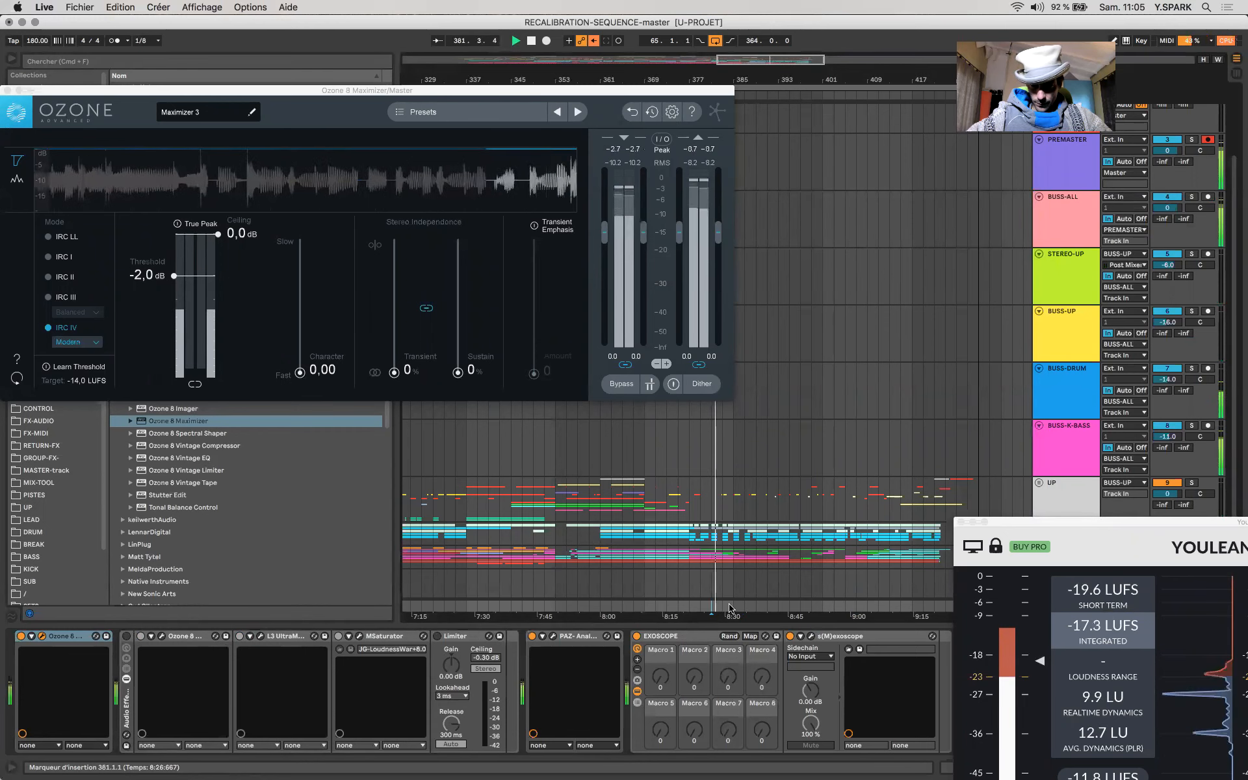
left_click(696, 606)
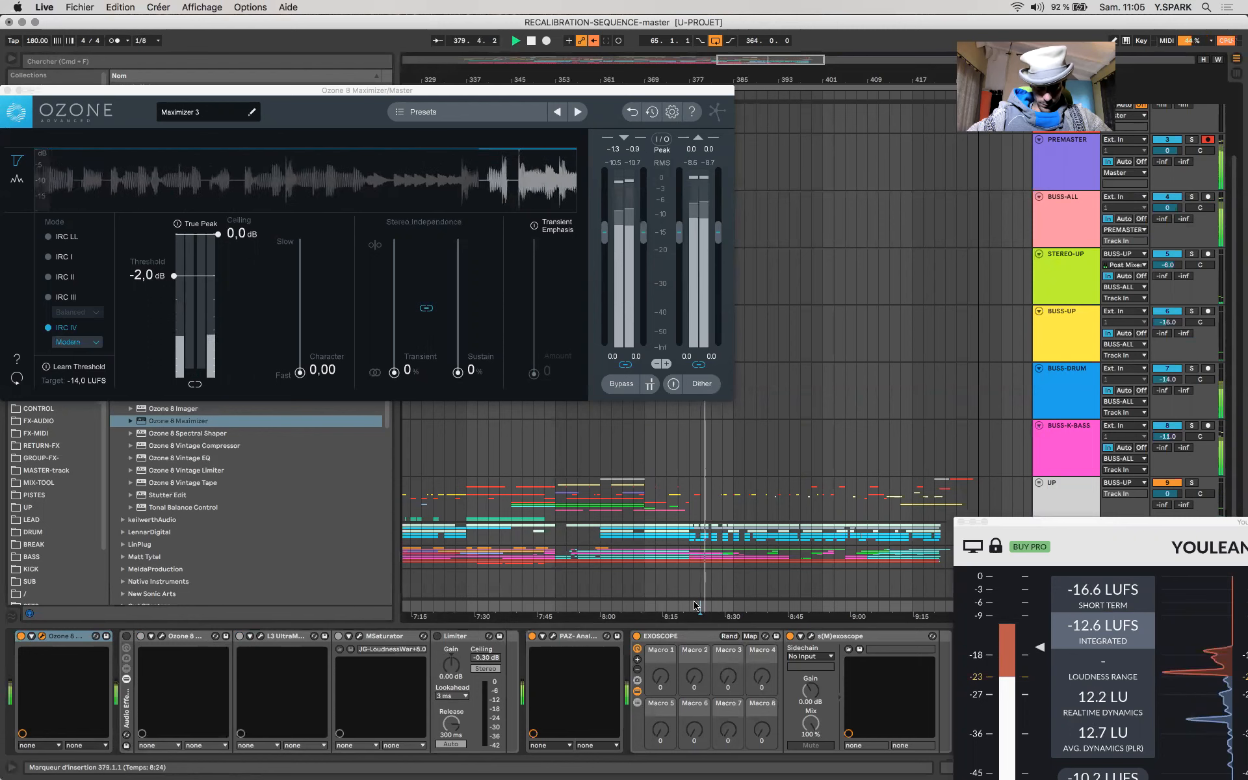
left_click(690, 606)
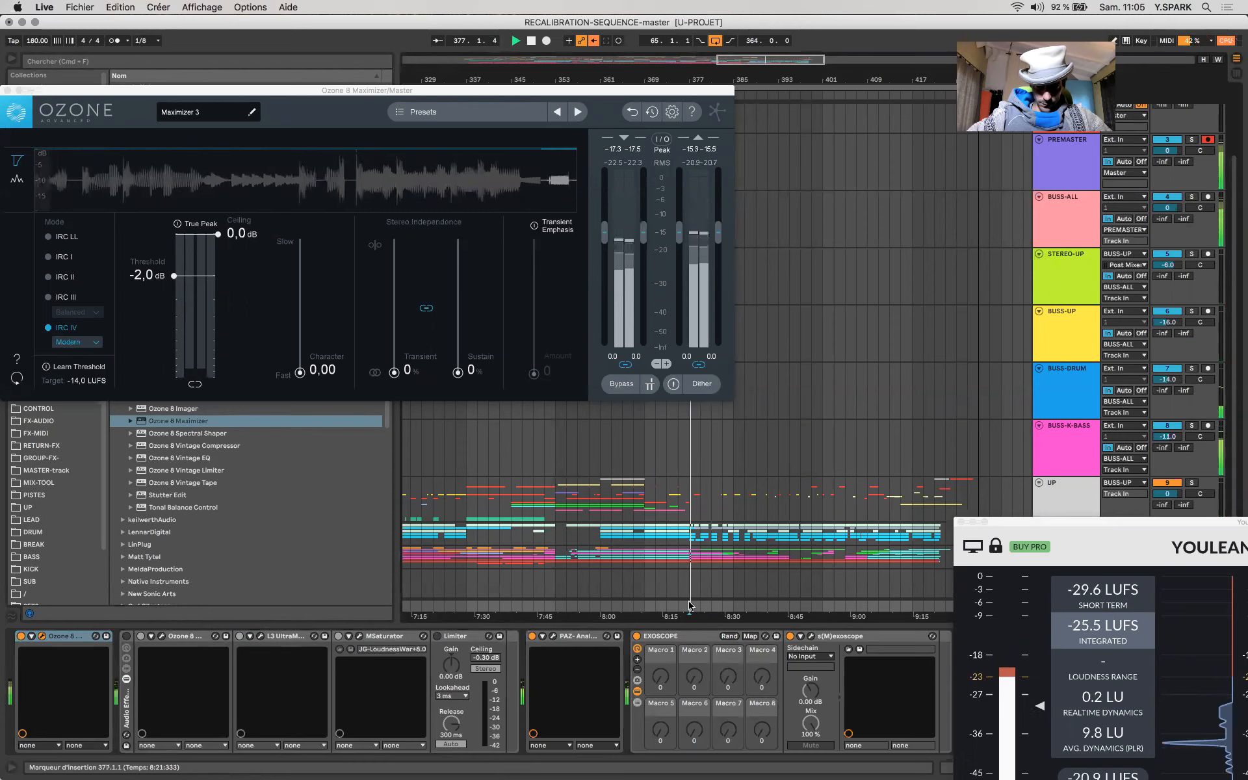
Step: Play the own track through the Maximizer from bar 337 and from bar 321
scroll(634, 597, "left", 5)
left_click(582, 608)
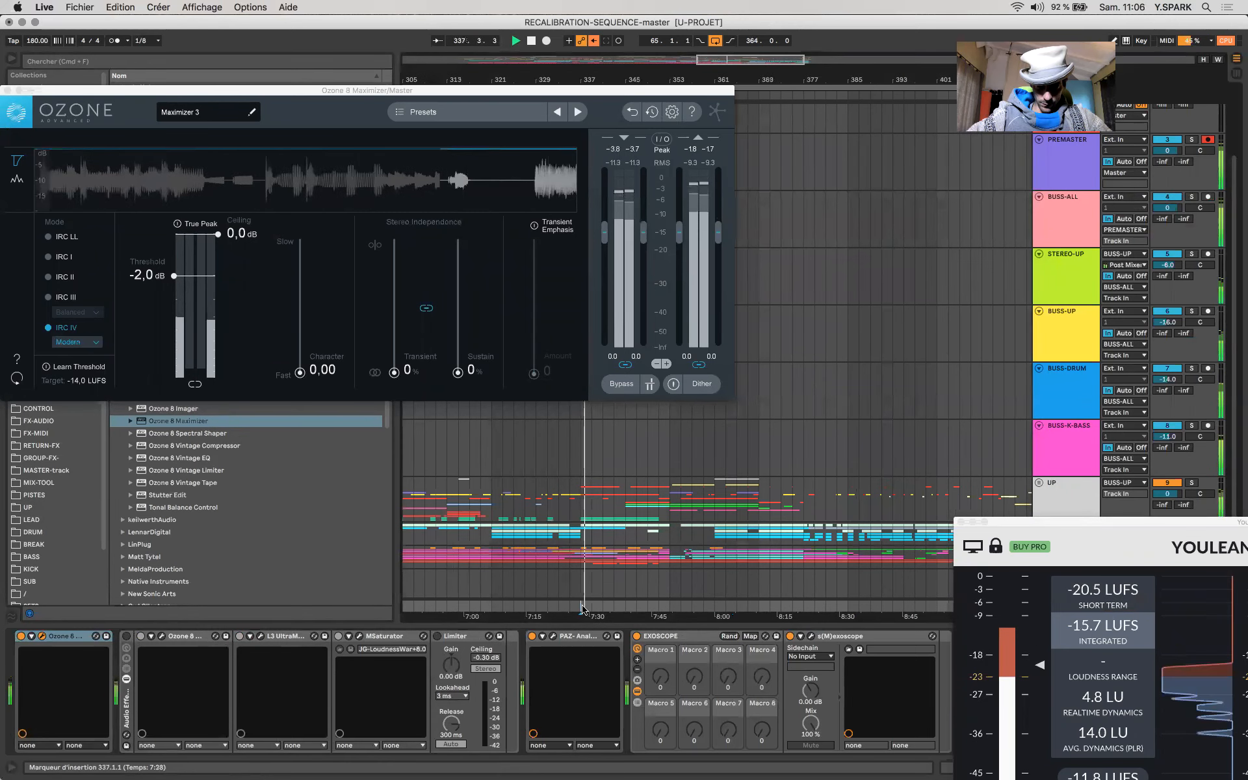
left_click(493, 610)
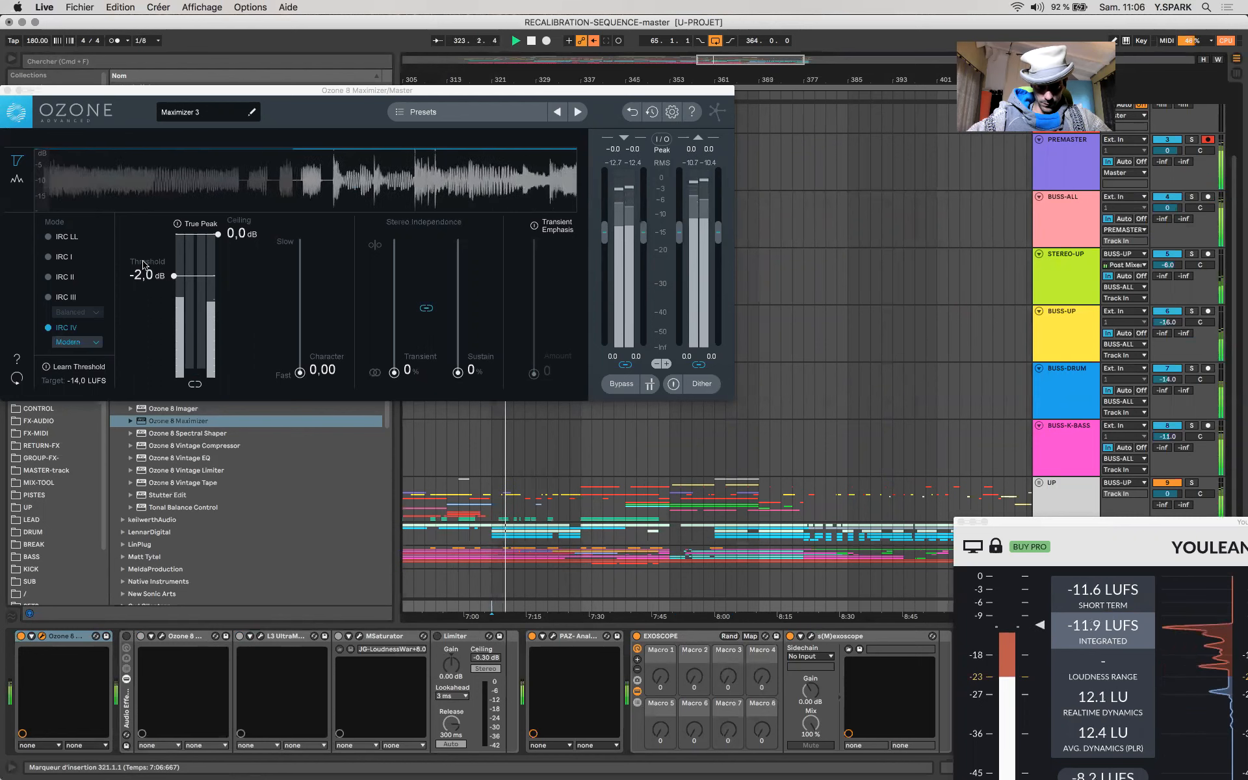
Step: Try Maximizer thresholds of -11.8 and -4.5 dB around playback from bar 321, and settle on -7.0 dB
left_click_drag(176, 305, 184, 355)
key("space")
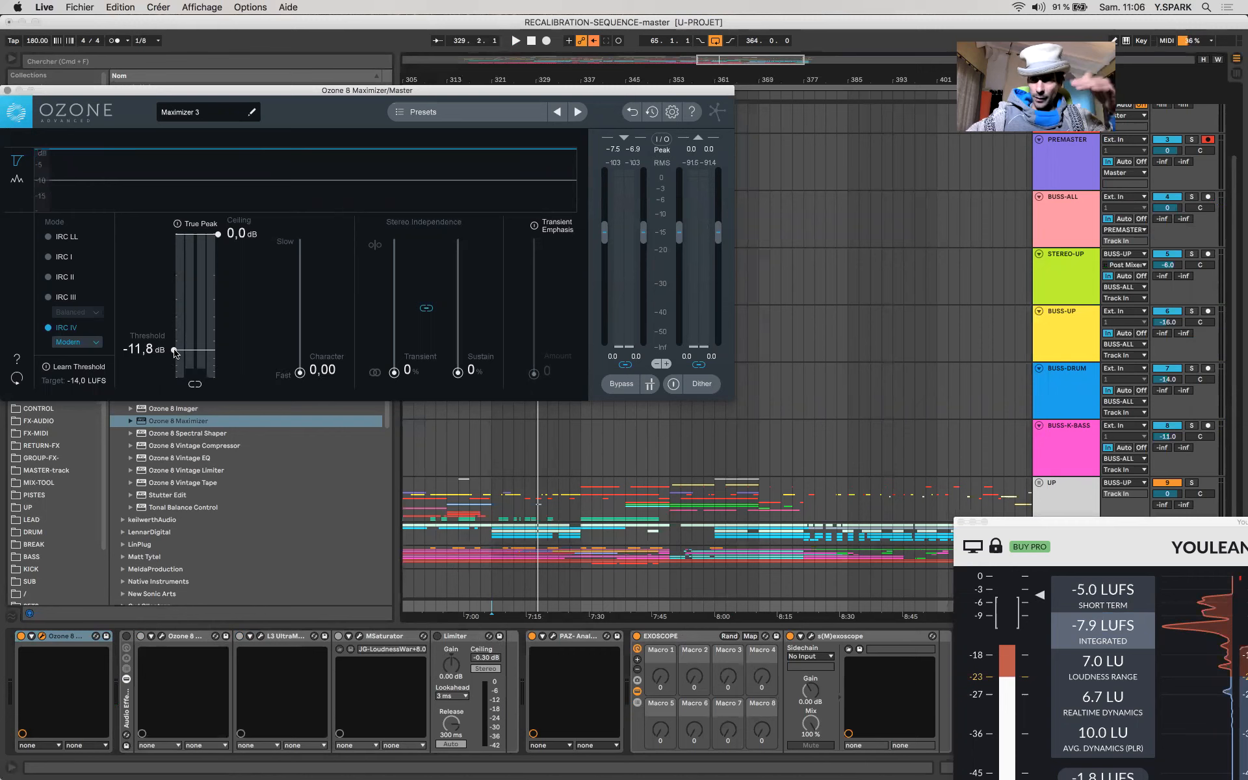
left_click_drag(174, 352, 189, 308)
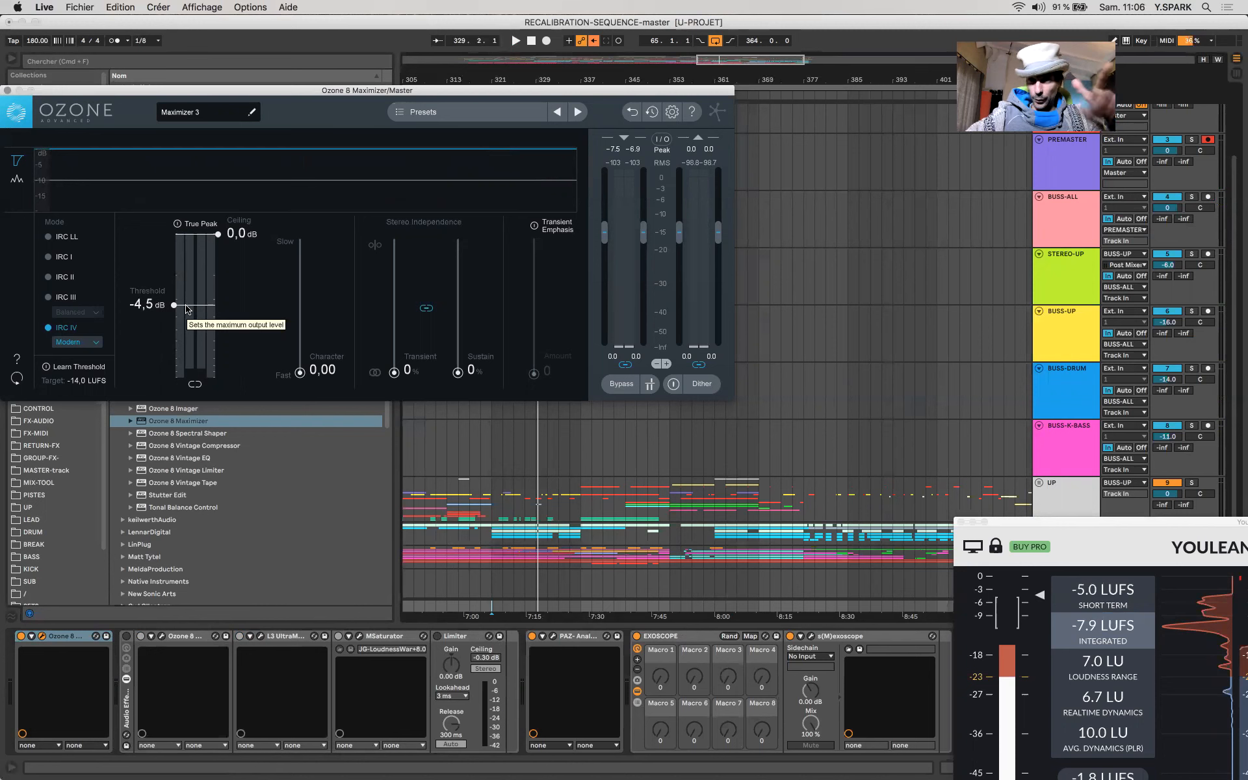
key("space")
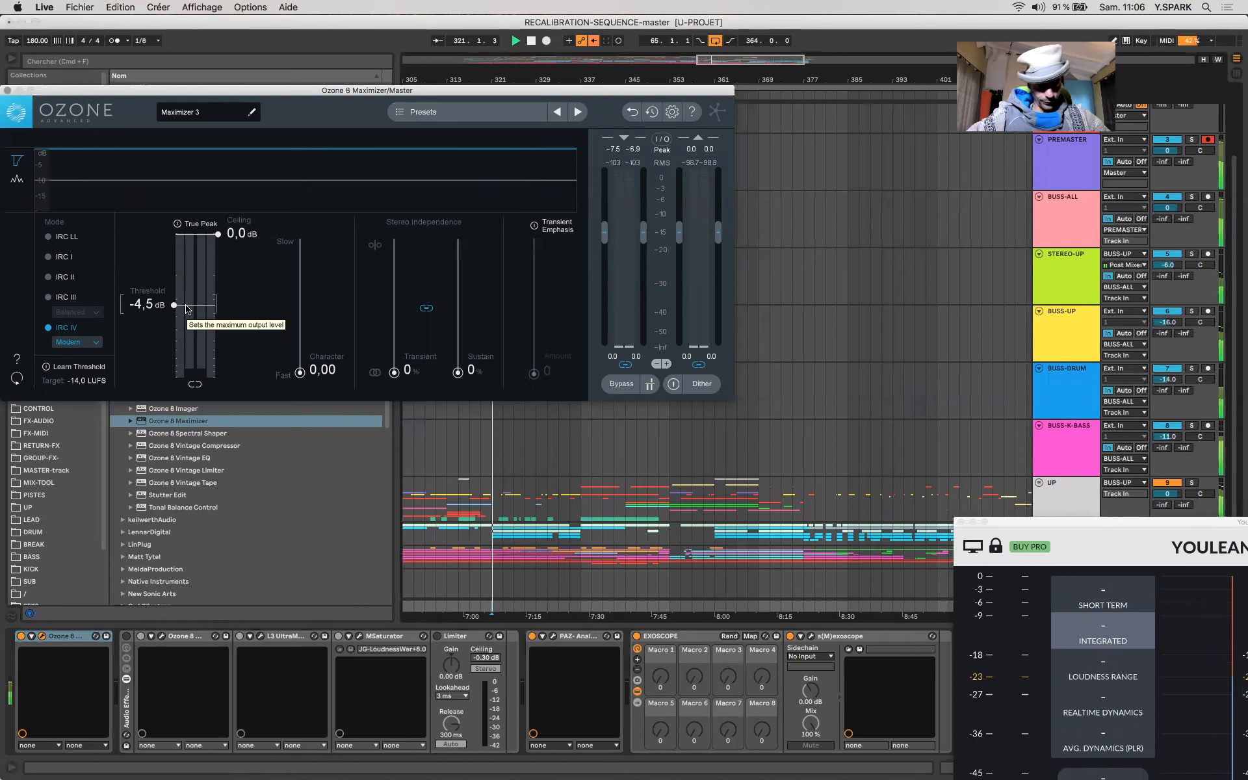
left_click_drag(174, 305, 172, 320)
left_click_drag(171, 321, 173, 325)
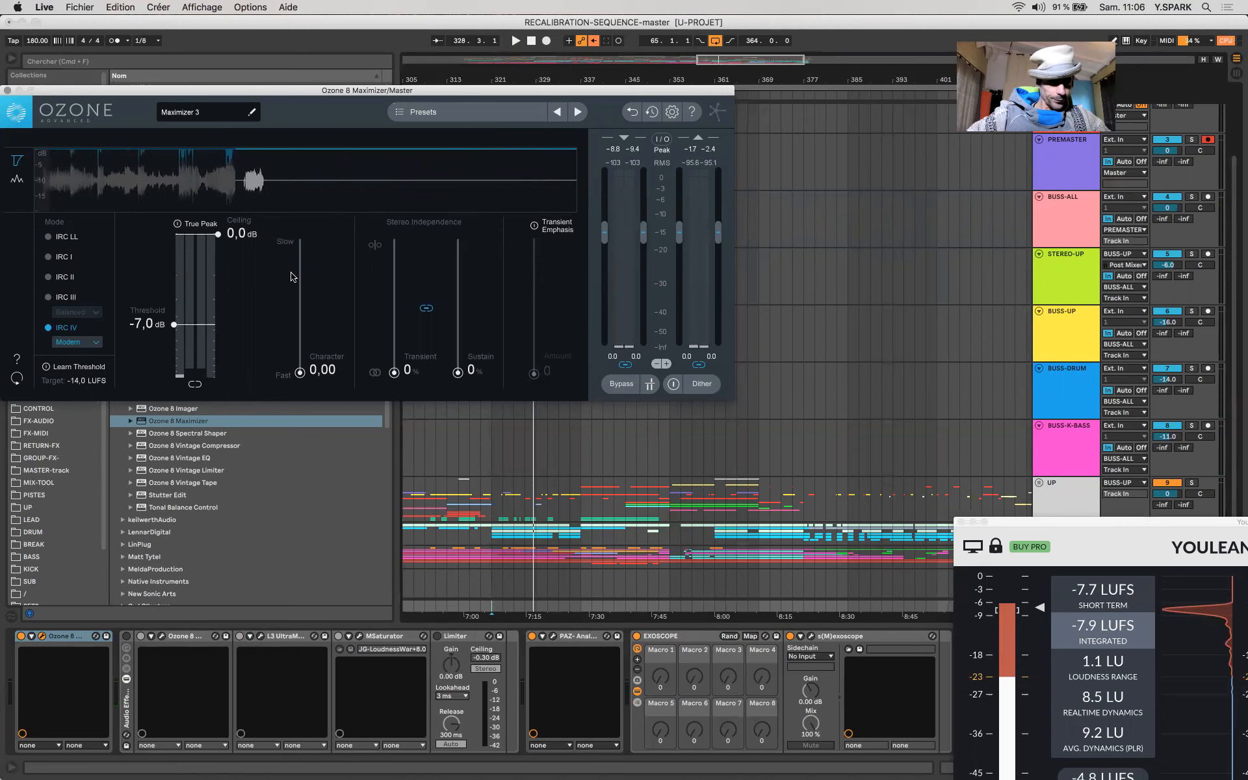
Step: Move the Maximizer window off the browser and, with playback from bar 321, set its threshold to -7.1 dB and Character to 0.75
left_click_drag(90, 91, 460, 48)
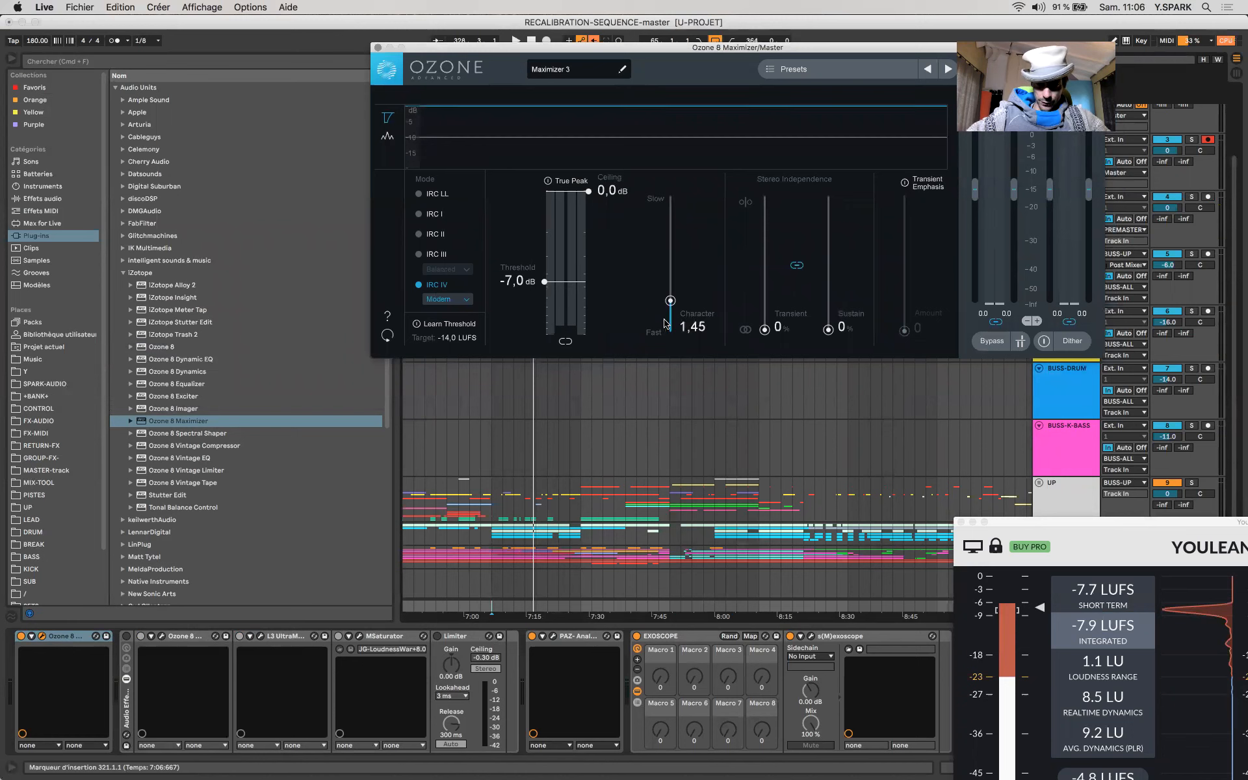
key("space")
left_click_drag(550, 286, 554, 310)
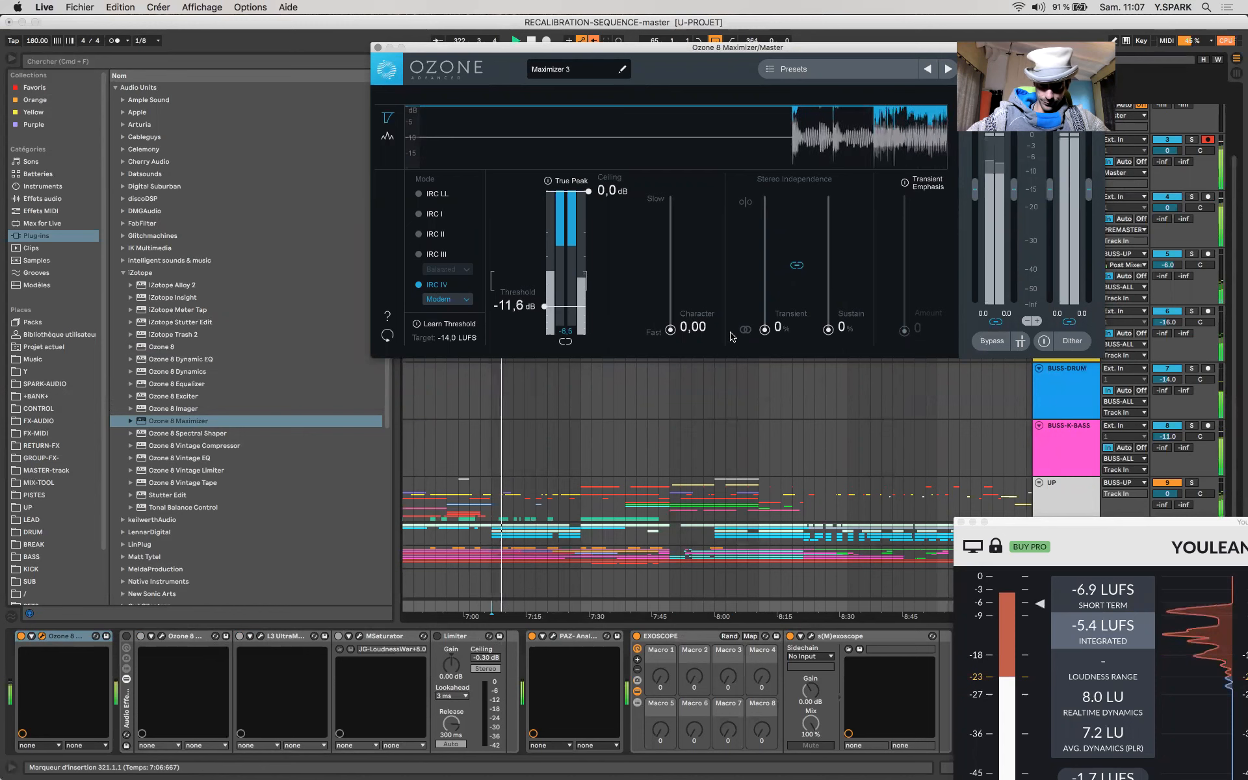
mouse_move(673, 334)
left_mouse_down()
mouse_move(667, 299)
mouse_move(666, 333)
mouse_move(662, 318)
left_mouse_up()
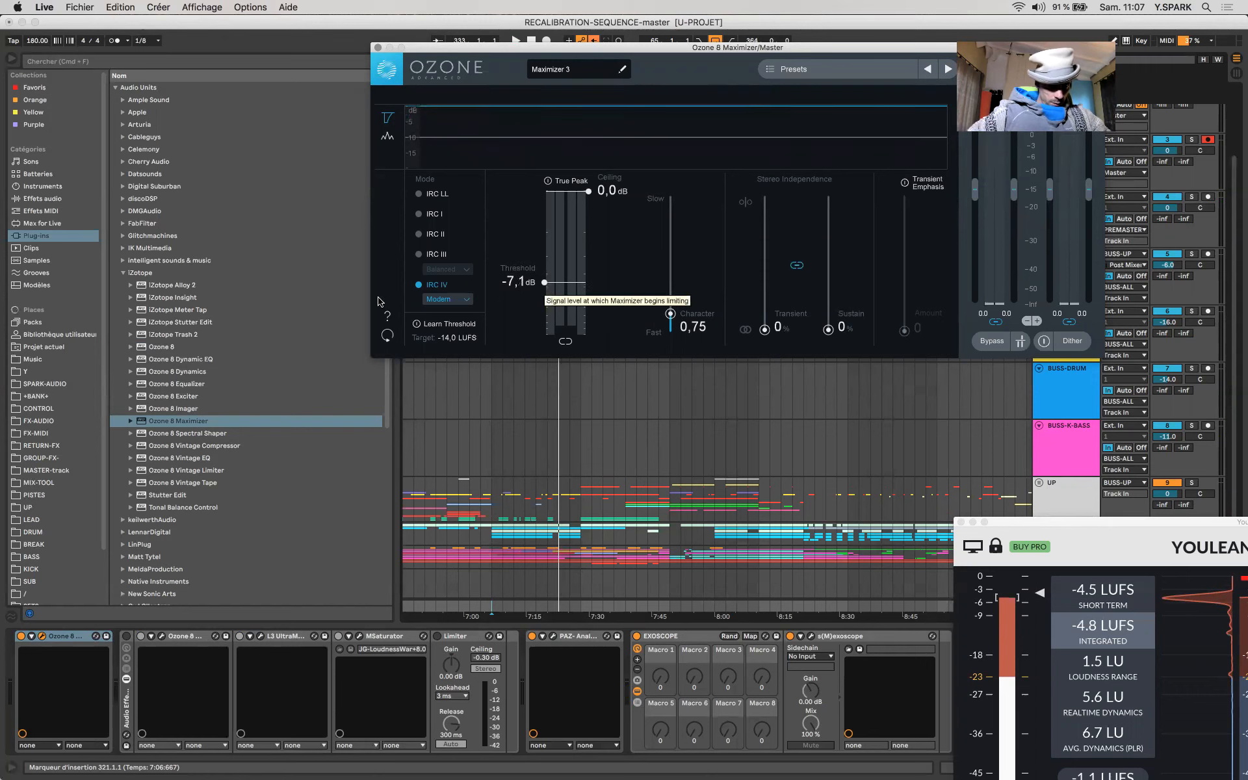
Step: Add the Waves L3 UltraMaximizer (s) Audio Unit to the Master directly after the Ozone 8 Maximizer
left_click(28, 237)
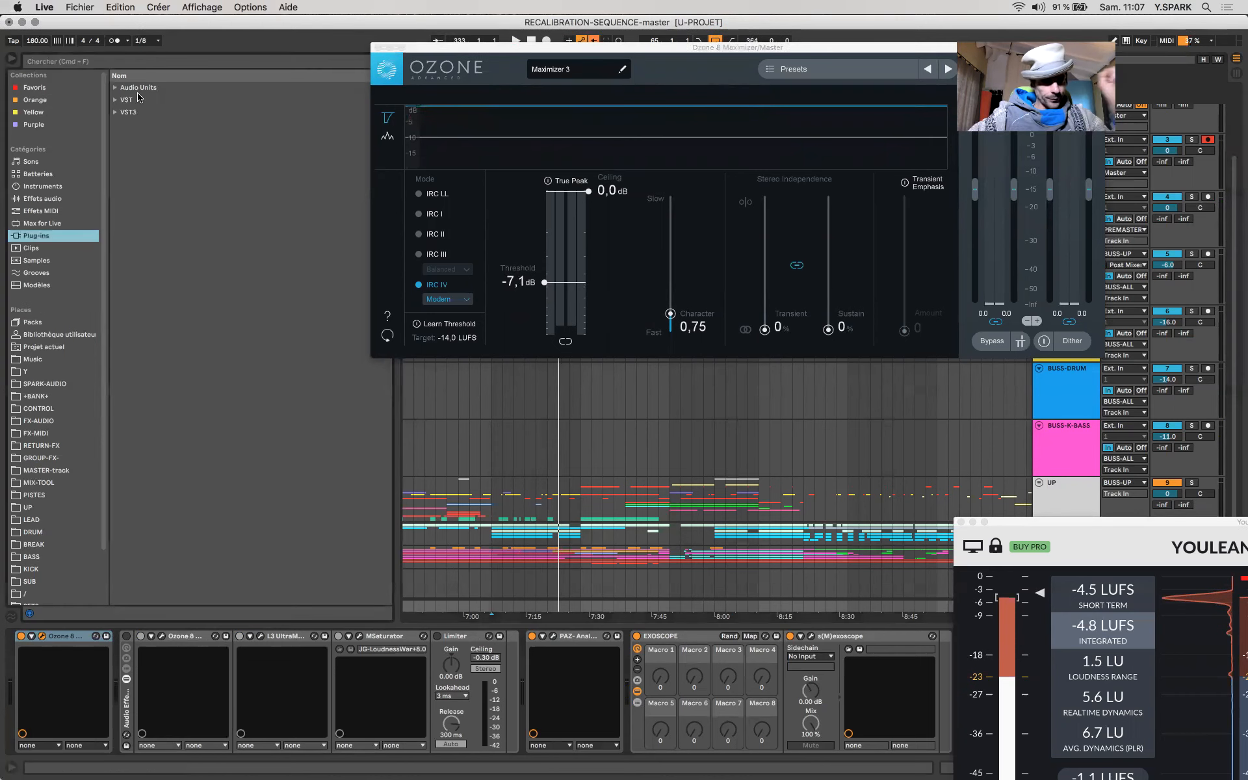
left_click(115, 87)
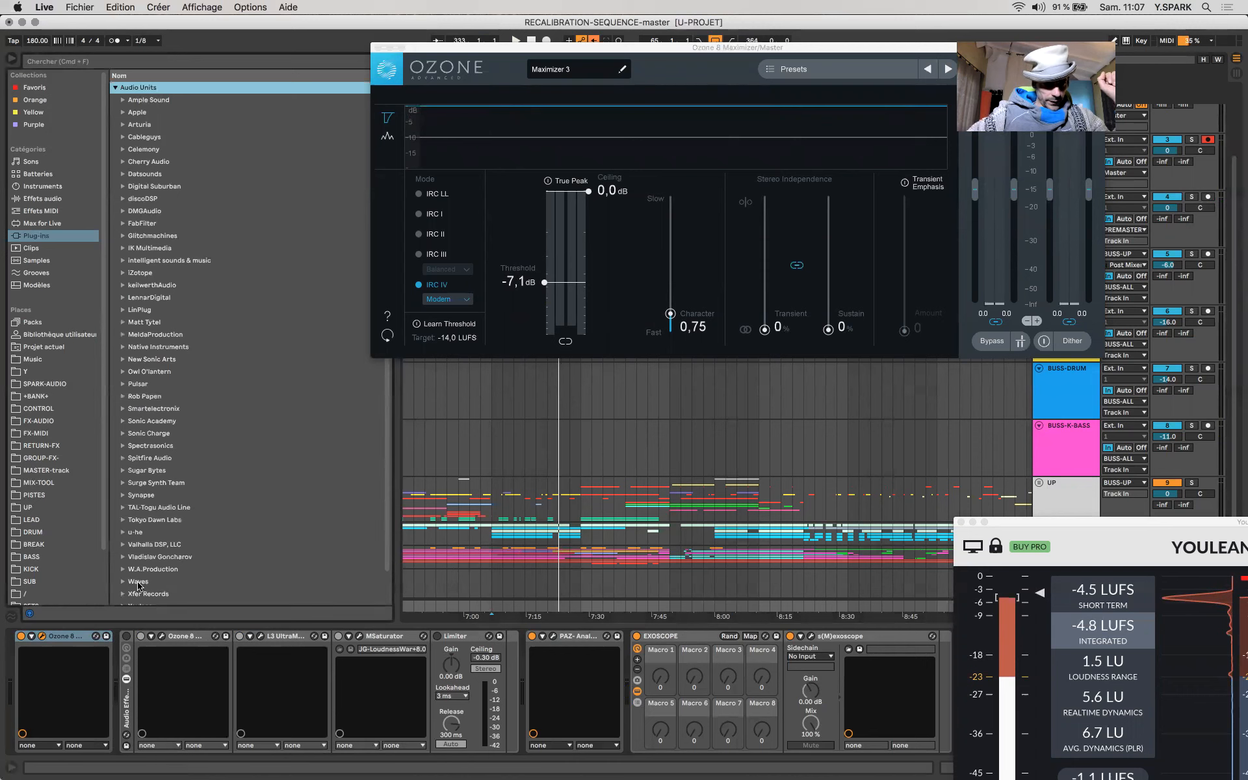
left_click(124, 581)
scroll(125, 585, "down", 15)
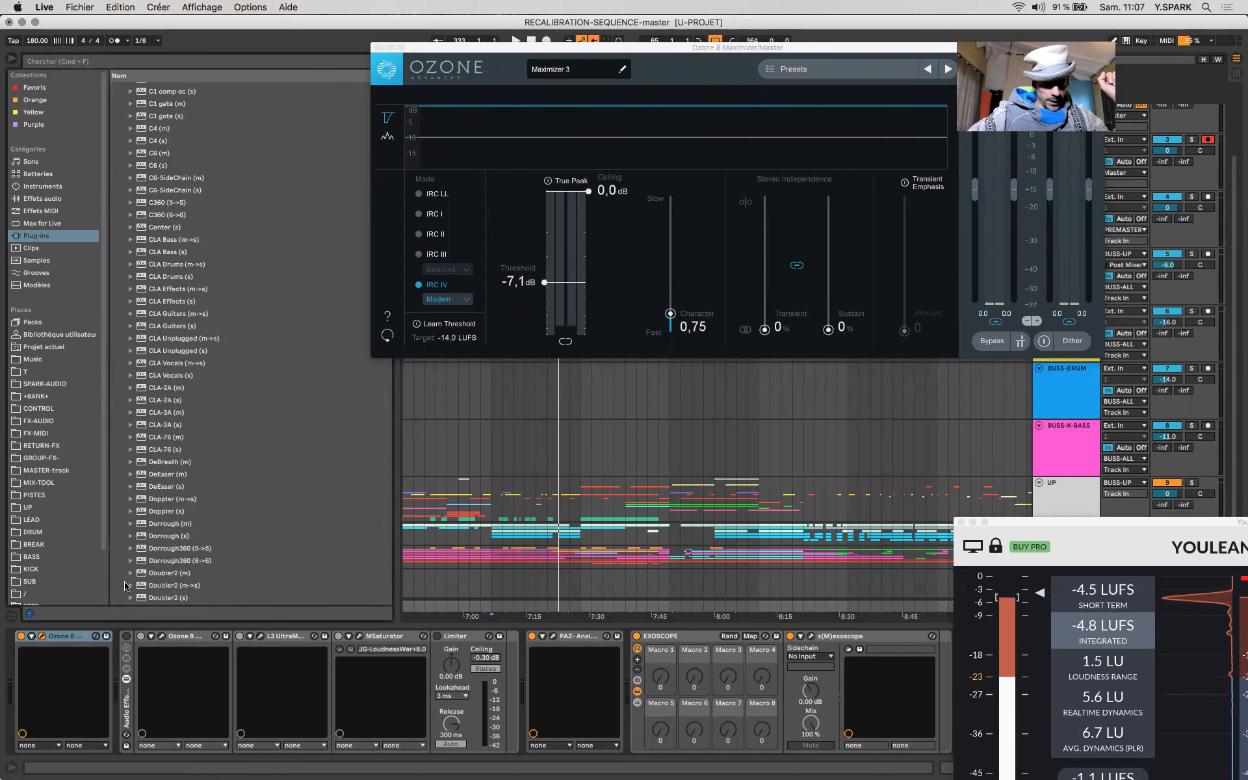
scroll(127, 585, "down", 15)
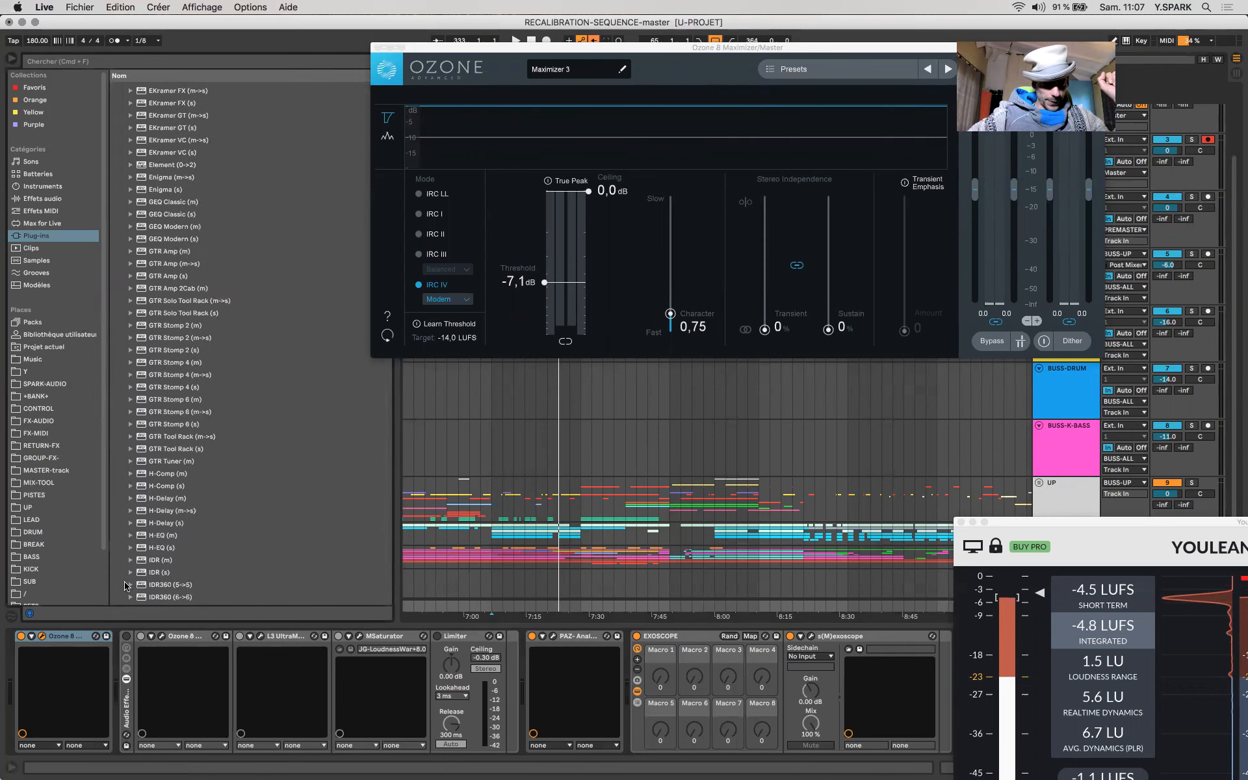
scroll(195, 572, "down", 7)
scroll(207, 568, "down", 10)
left_click_drag(172, 523, 127, 680)
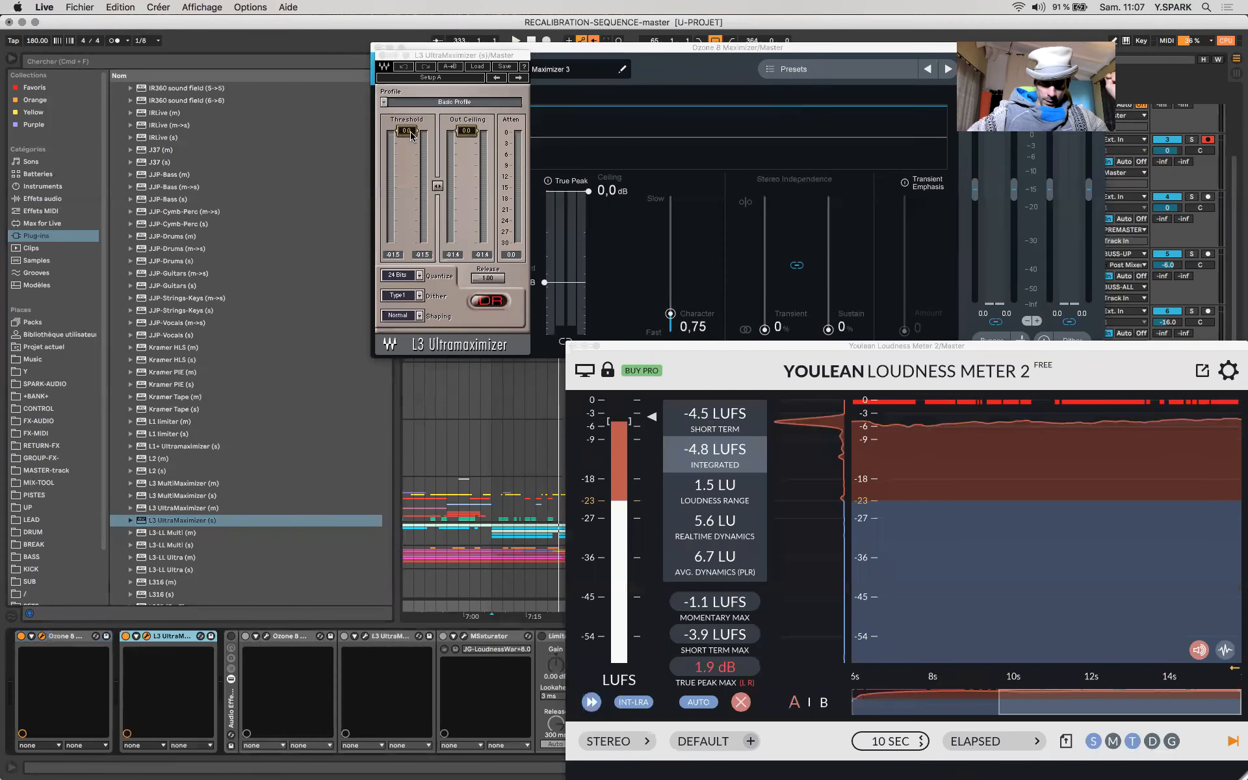
Step: Move the L3 UltraMaximizer window over the browser, load its 16bit Moderate Limiting preset and set Quantize to 24 Bits
left_click_drag(432, 55, 240, 194)
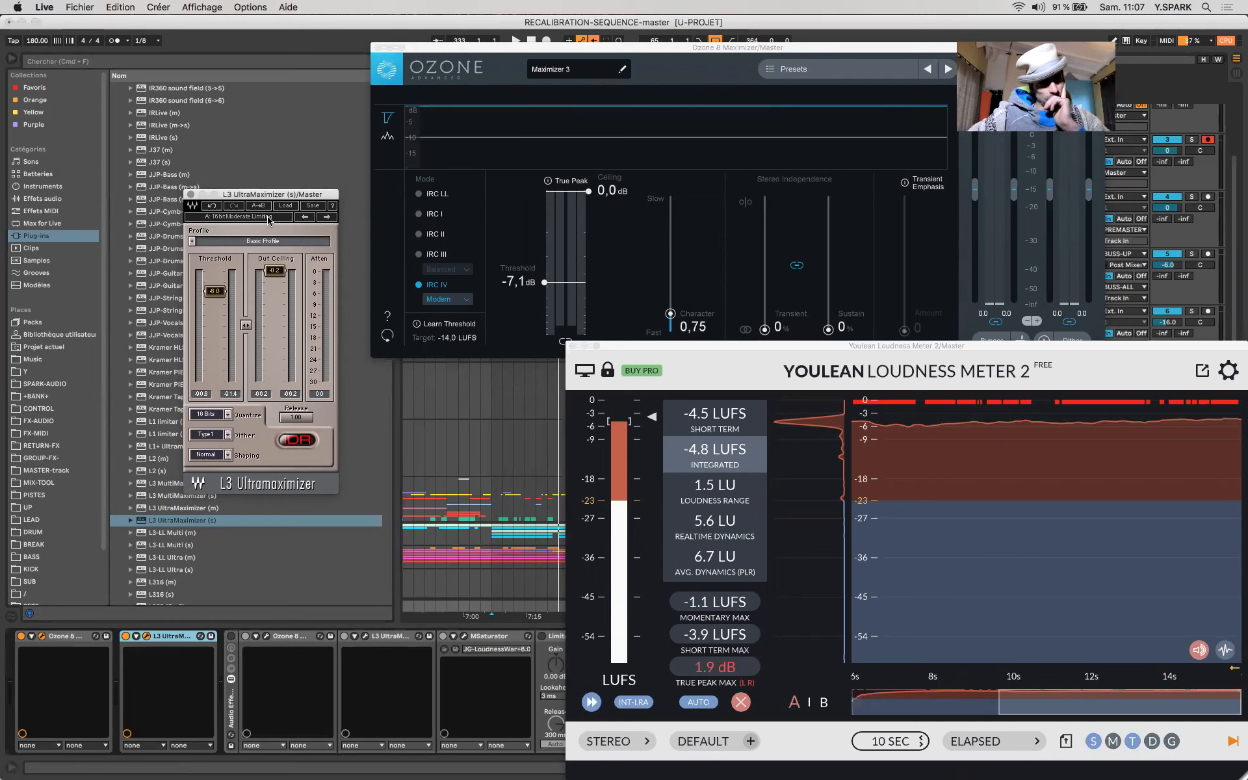
left_click(227, 415)
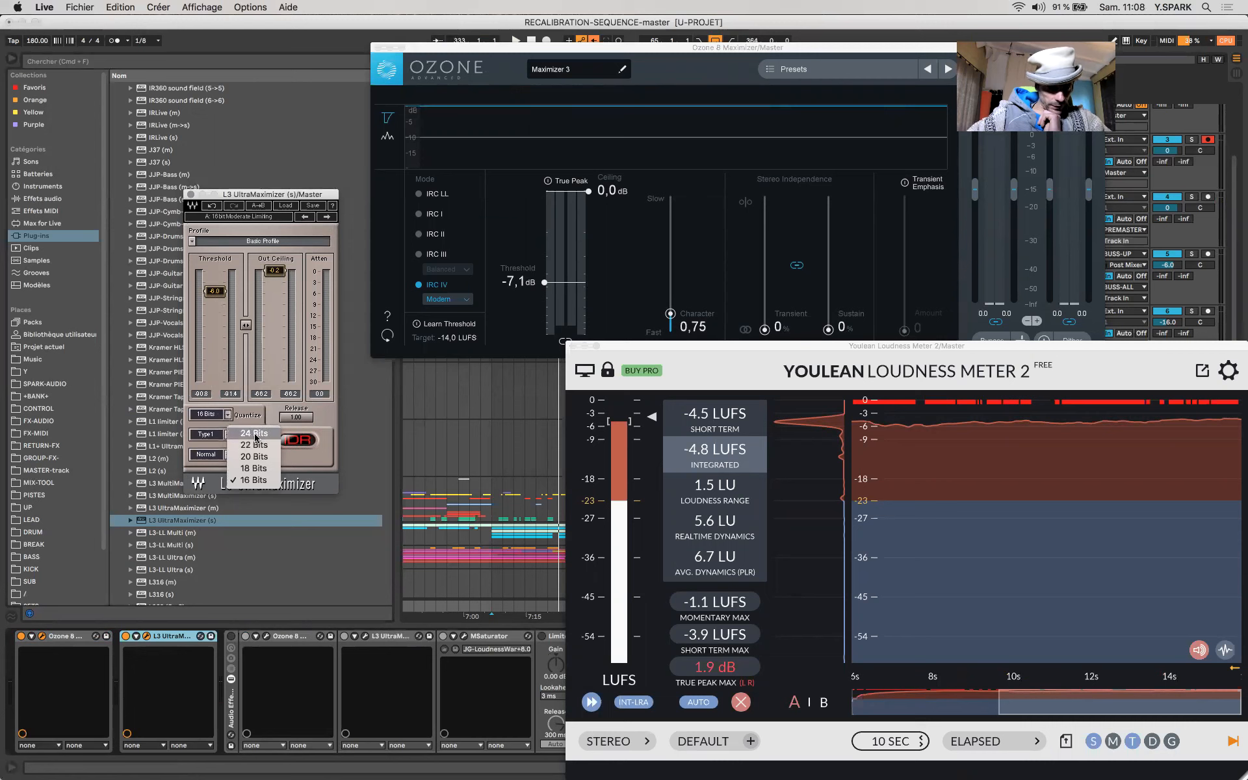
left_click(254, 433)
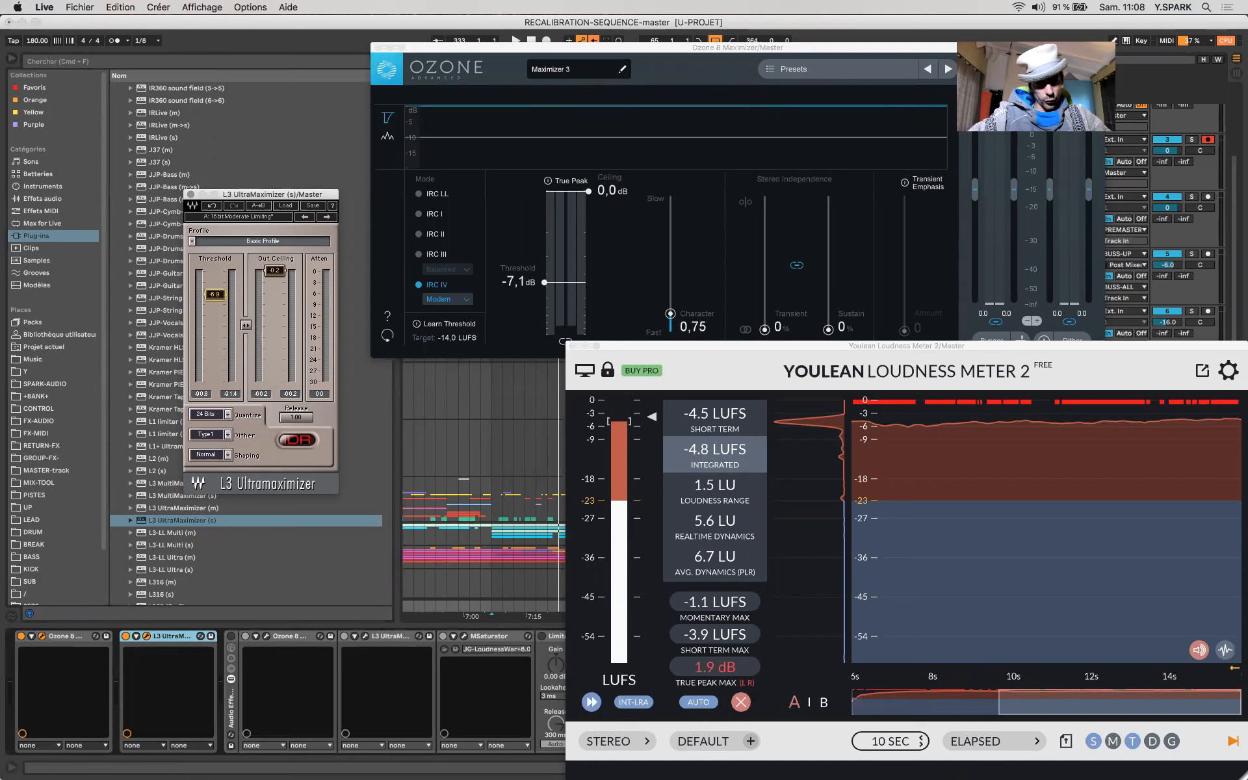
Step: Set the L3 UltraMaximizer threshold to -3.8 while playing the track from bar 321, and stop playback
key("space")
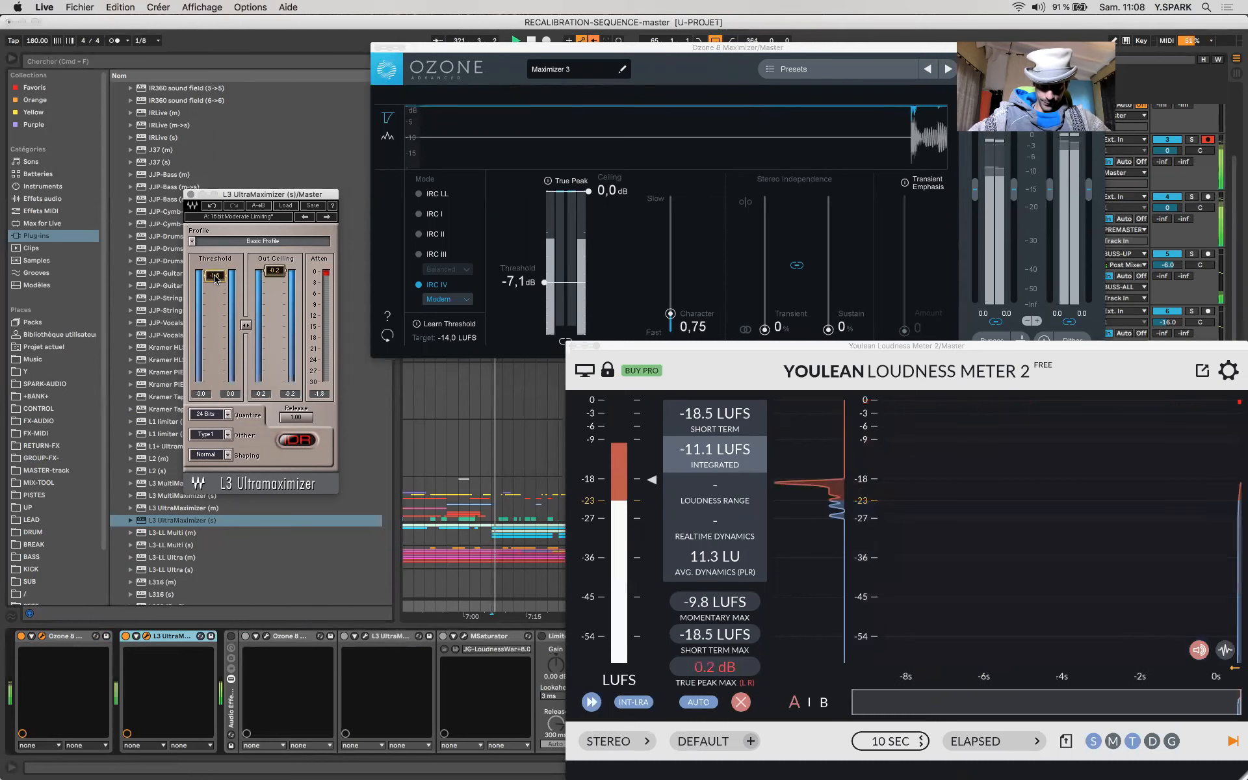
mouse_move(215, 278)
left_mouse_down()
mouse_move(215, 301)
mouse_move(215, 283)
left_mouse_up()
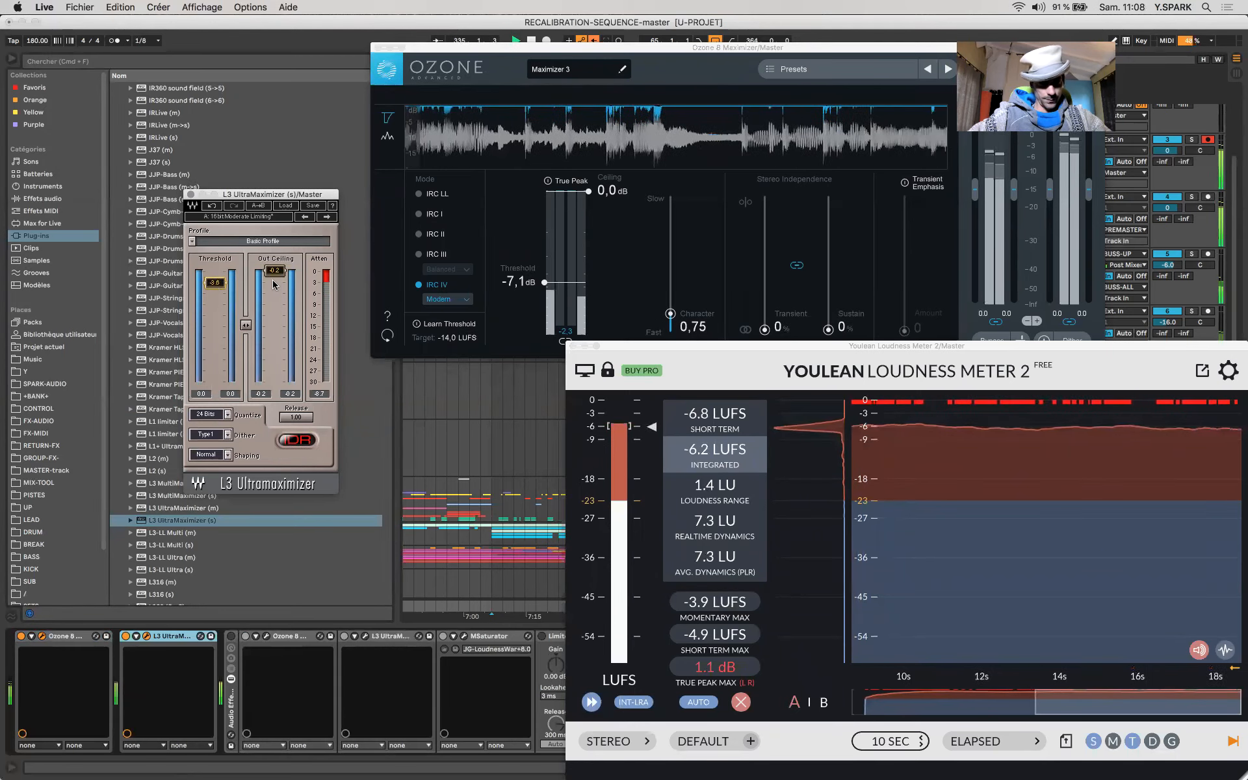
key("space")
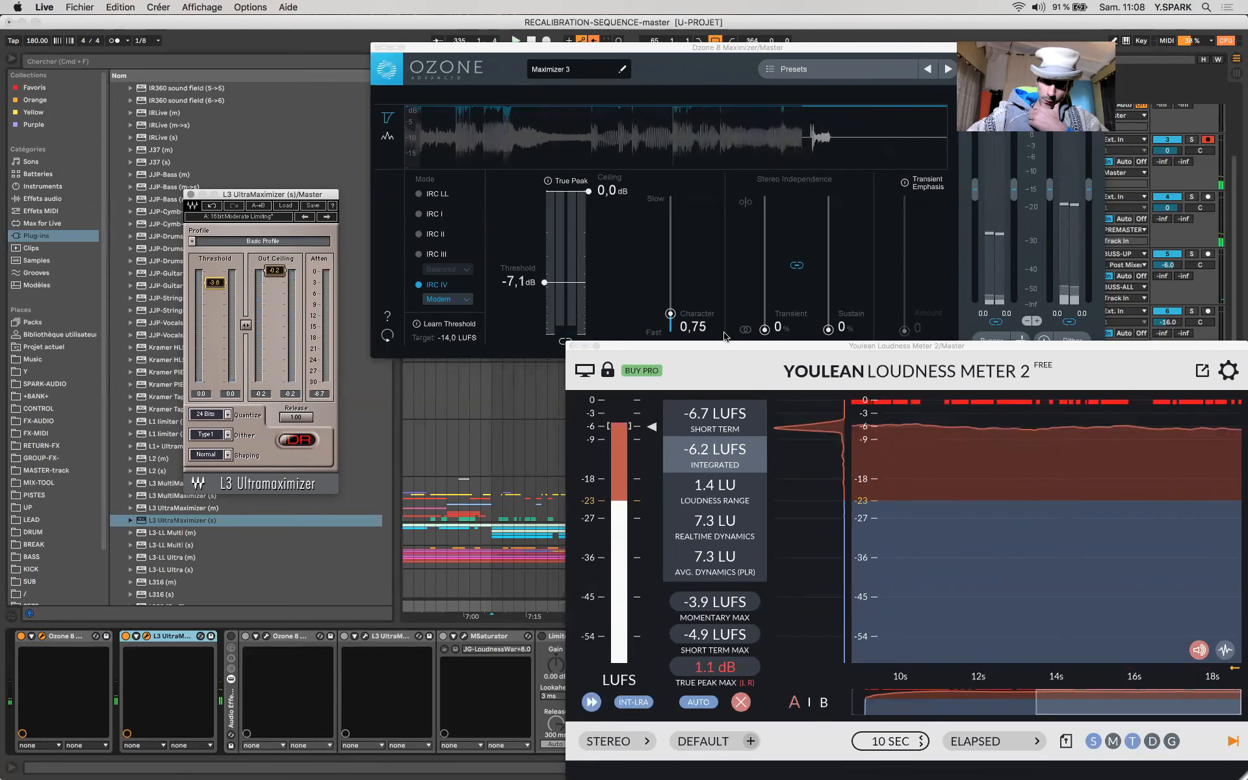
Step: Open the Master's Tonal Balance Control window and rearrange the loudness meter and Ozone 8 Maximizer windows around it
left_click_drag(726, 345, 595, 174)
left_click(1090, 636)
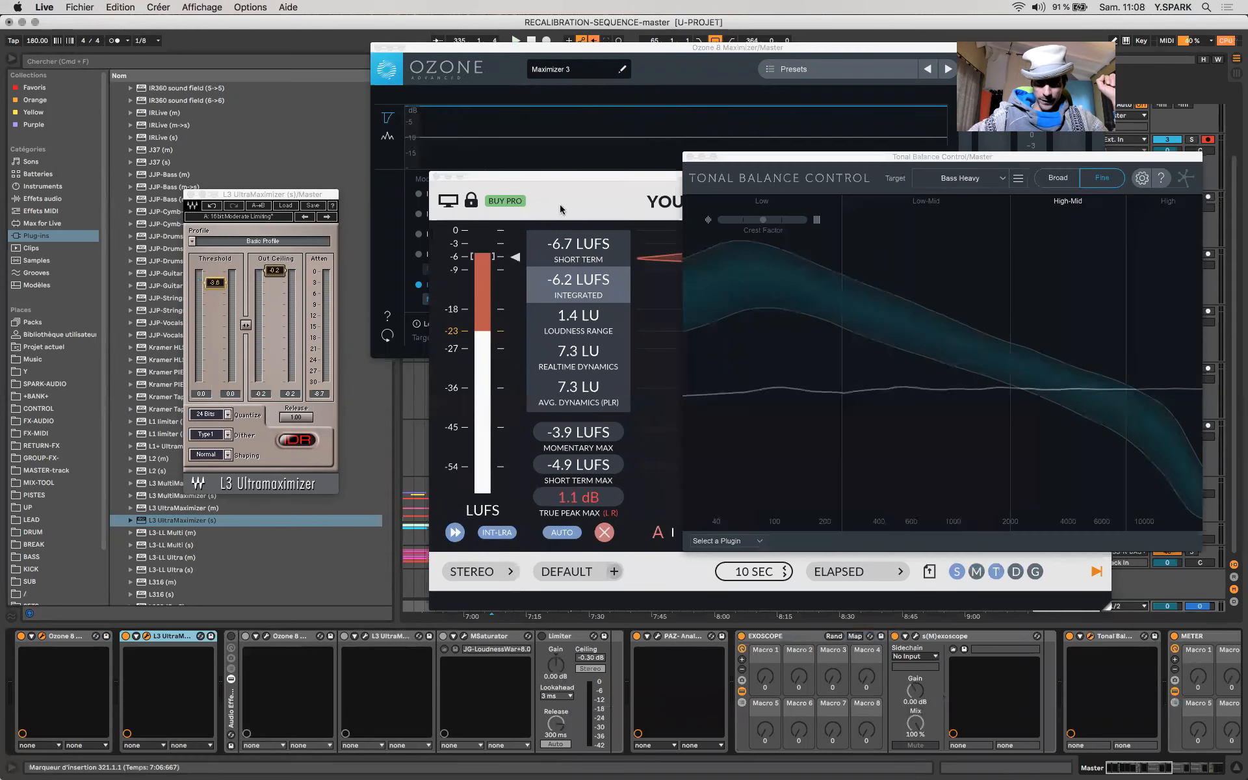
left_click_drag(539, 174, 583, 413)
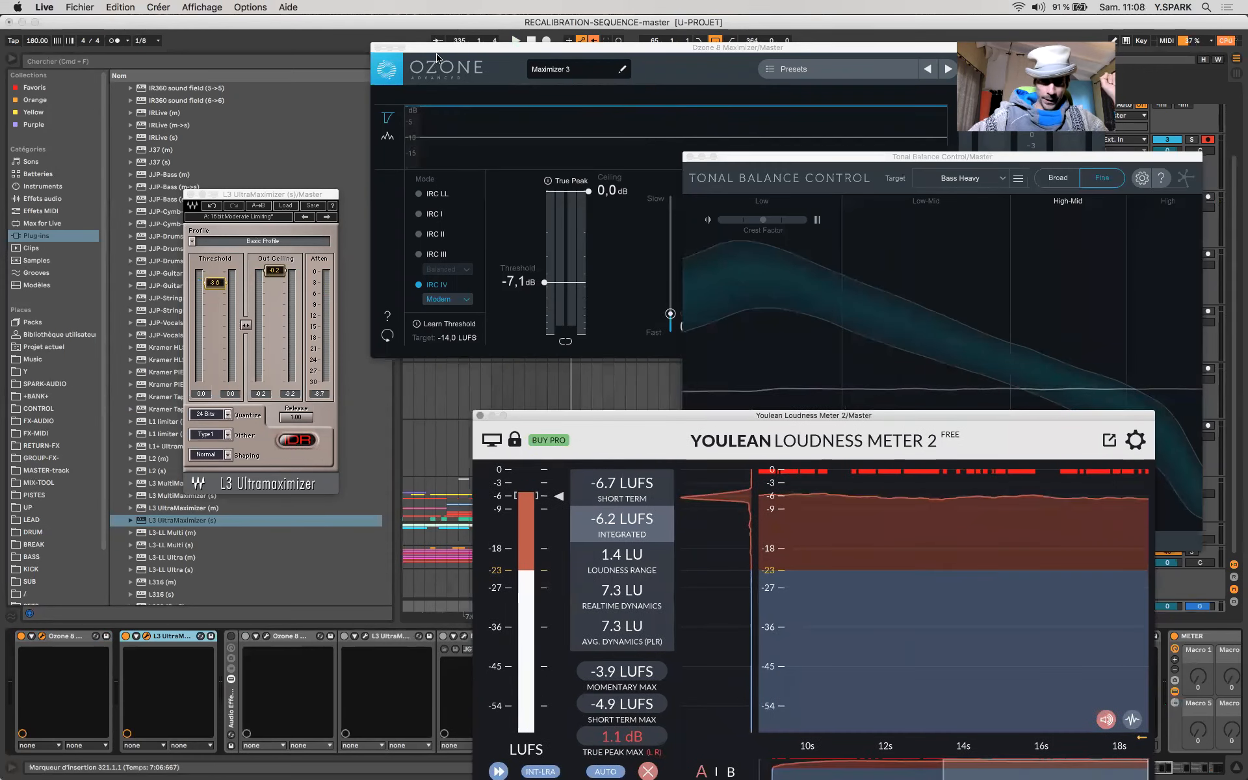
left_click_drag(437, 52, 48, 6)
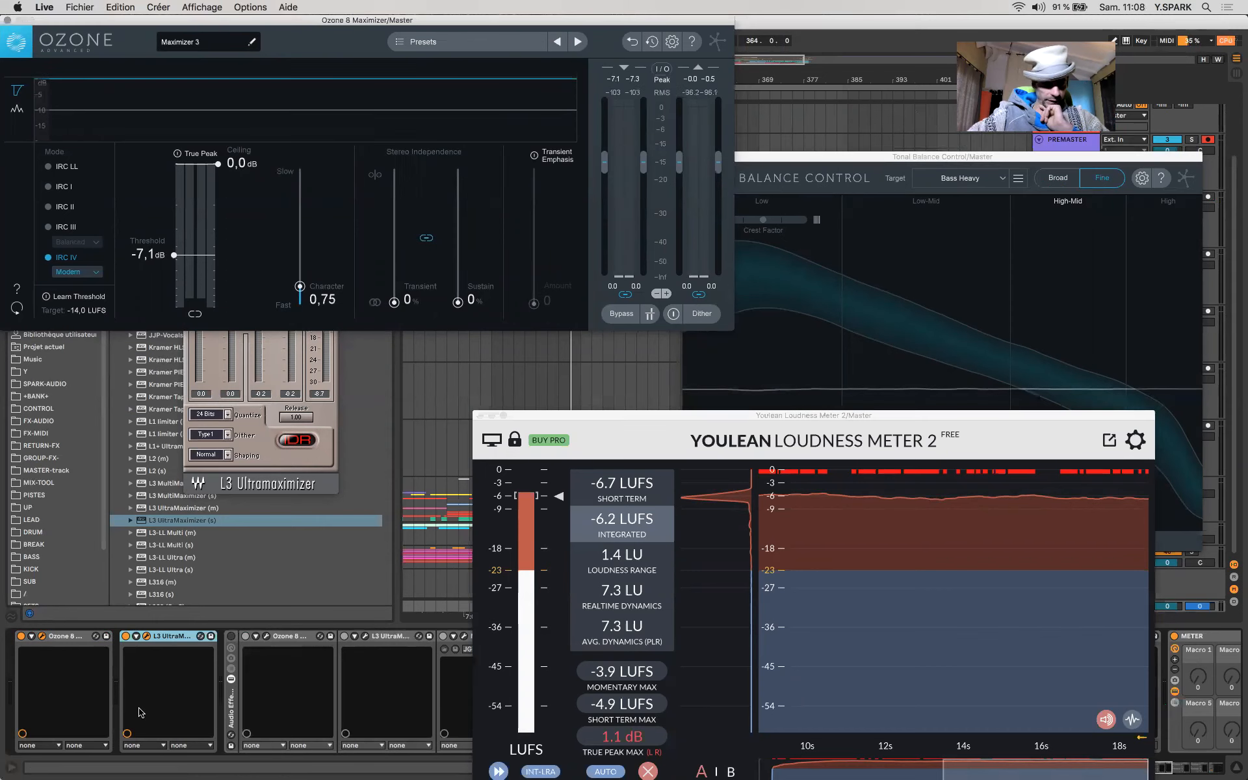
Step: Compare the track's tonal balance and loudness with the new L3 UltraMaximizer switched off and back on during playback
left_click(126, 637)
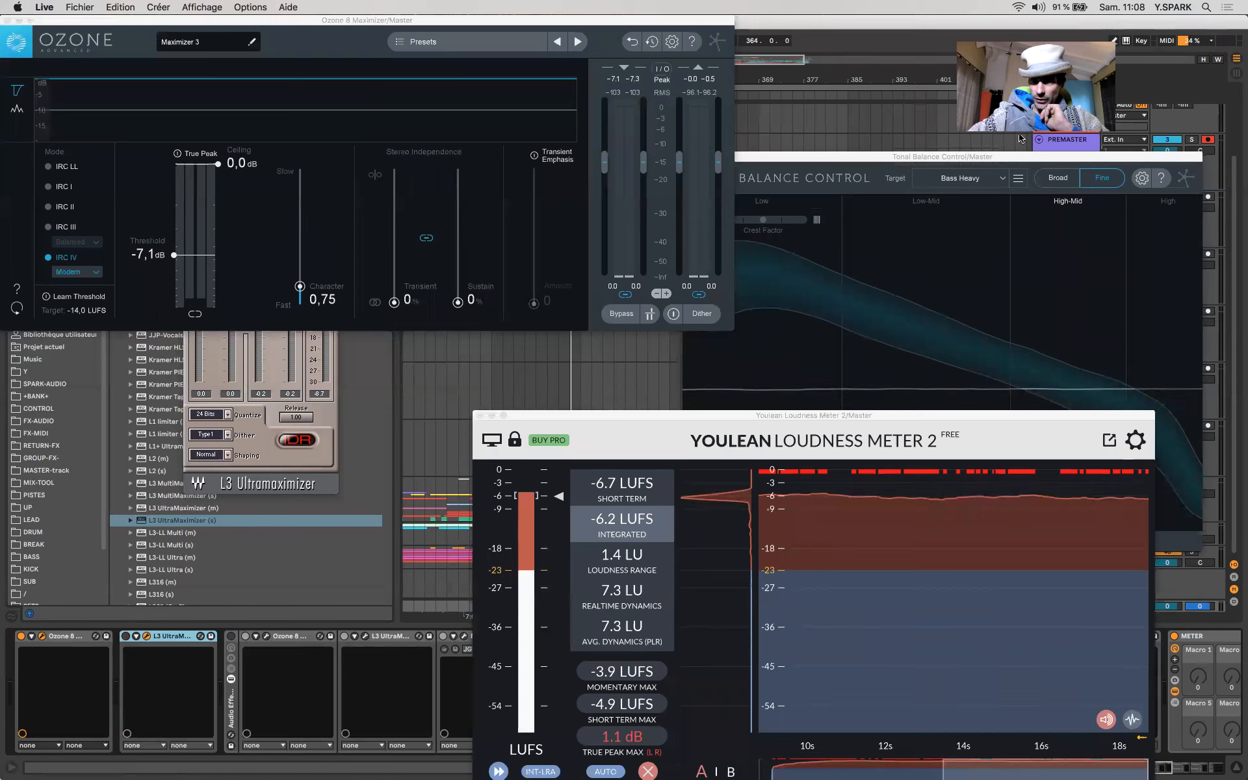
left_click(923, 158)
key("space")
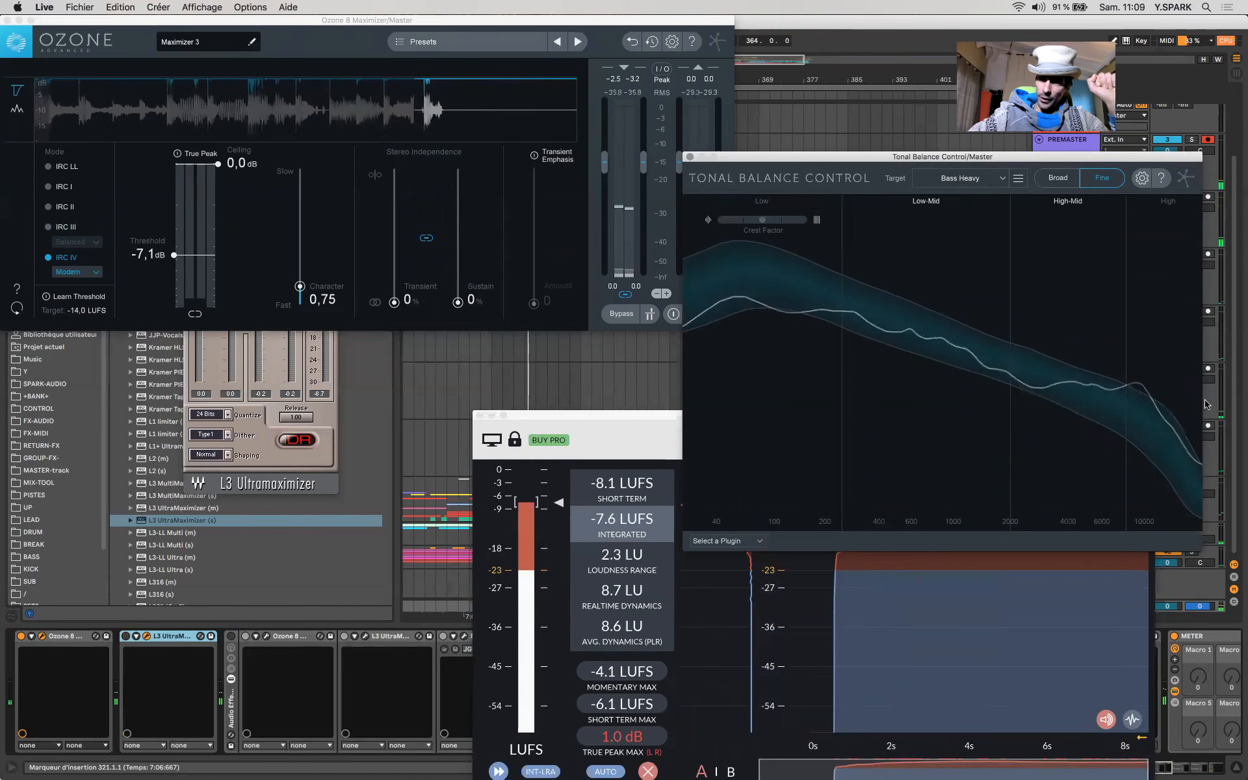
left_click(125, 637)
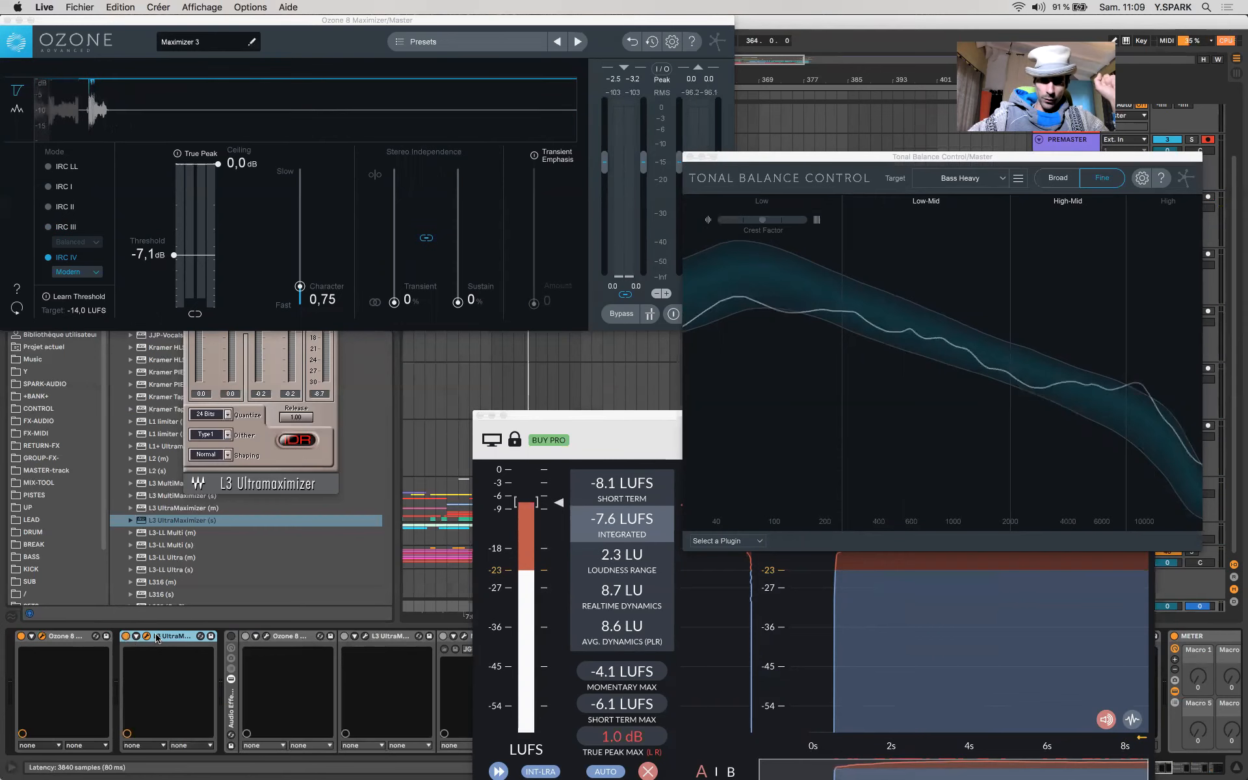
left_click(263, 452)
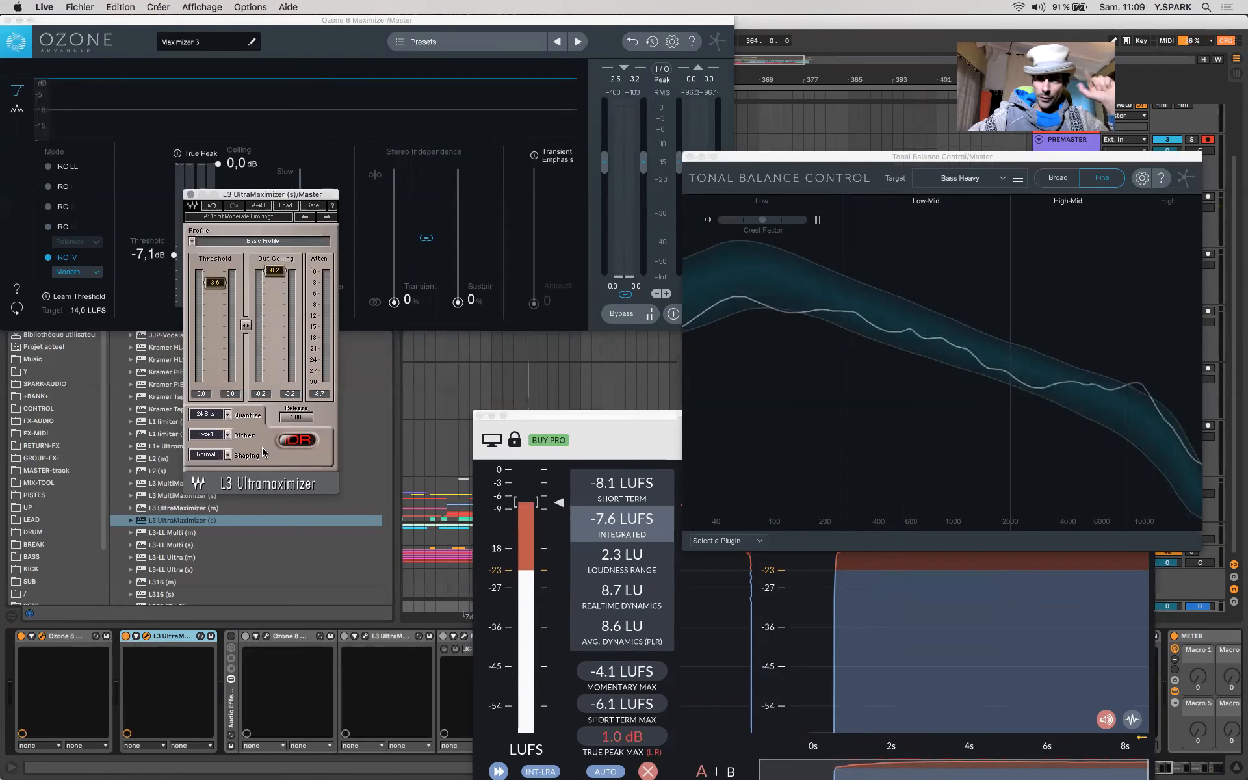
key("space")
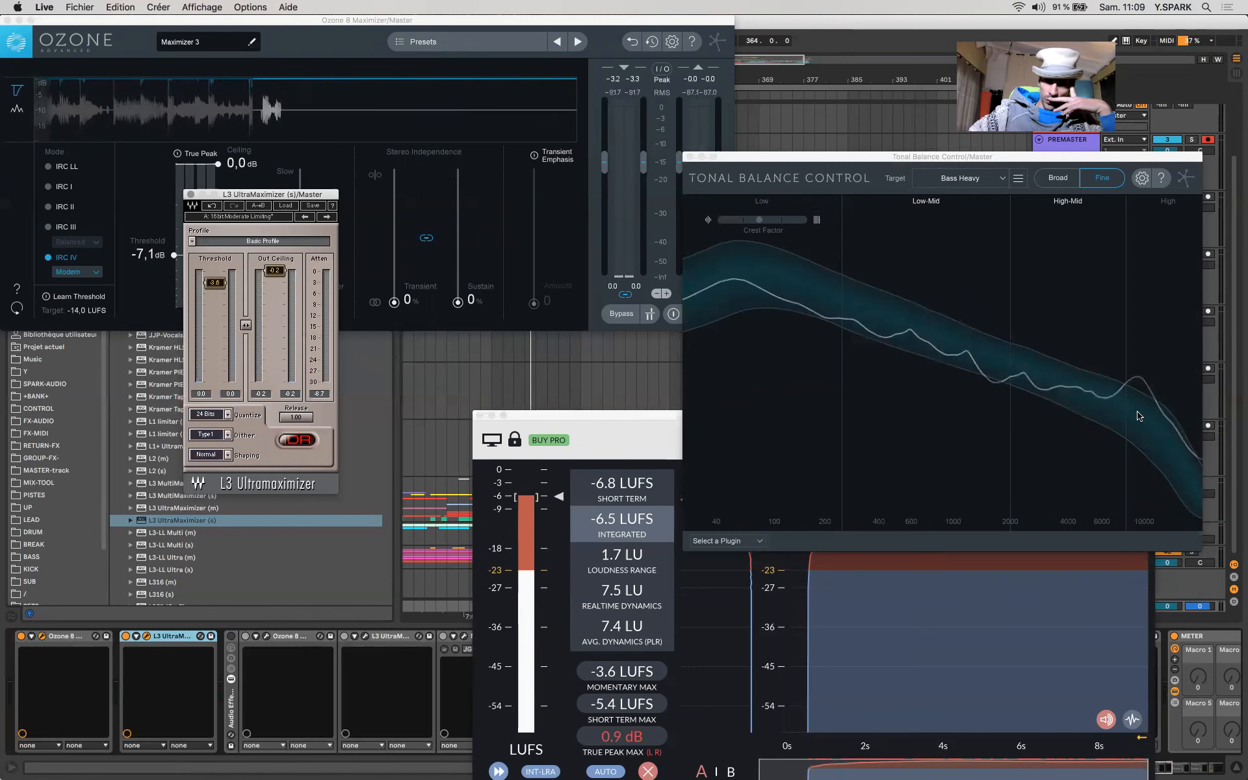
Step: Set the Ozone 8 Maximizer threshold to -8.1 dB and the L3 UltraMaximizer threshold to -2.8, and play the track to check
left_click(320, 19)
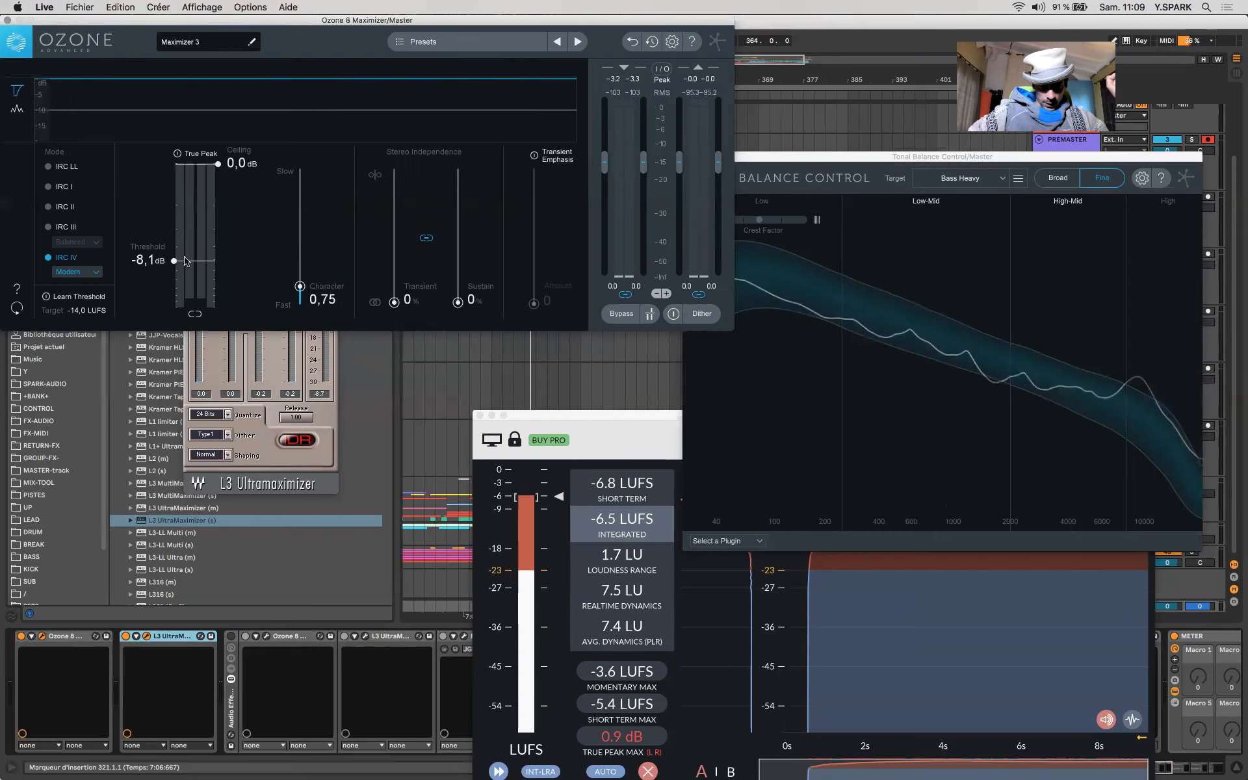
left_click(257, 333)
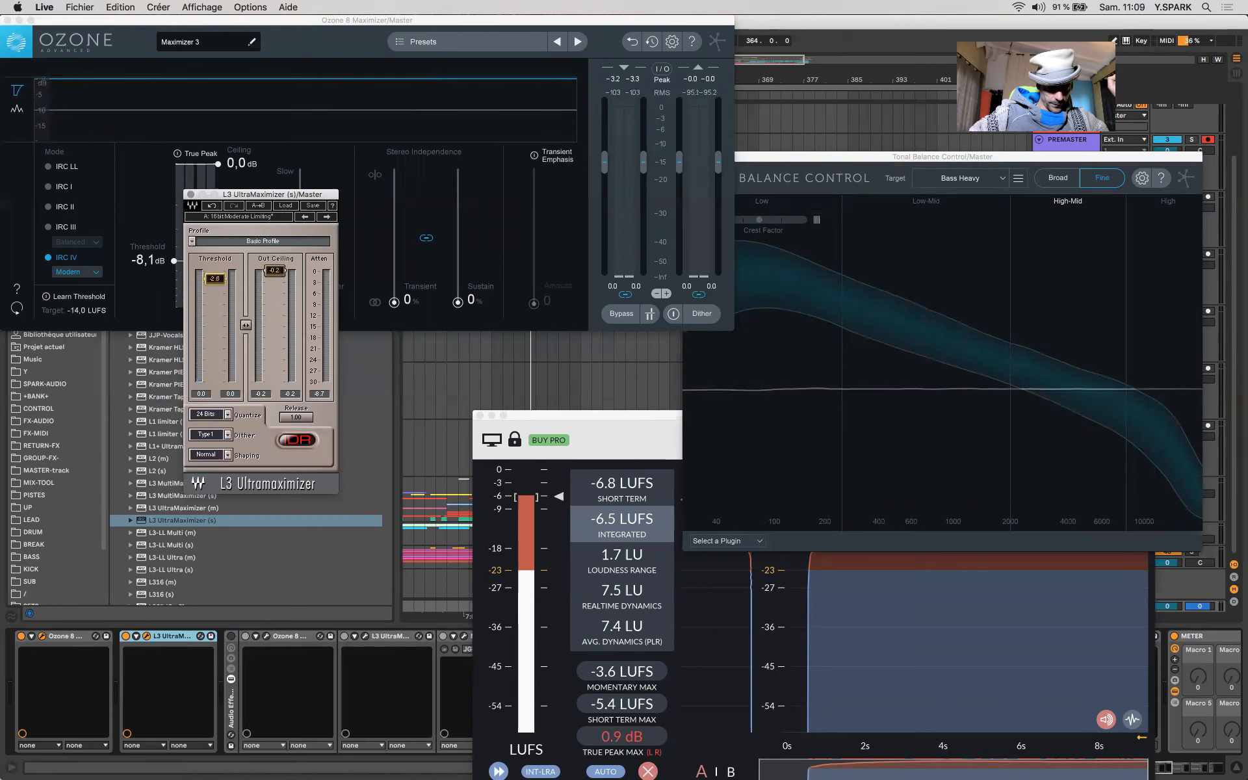
key("space")
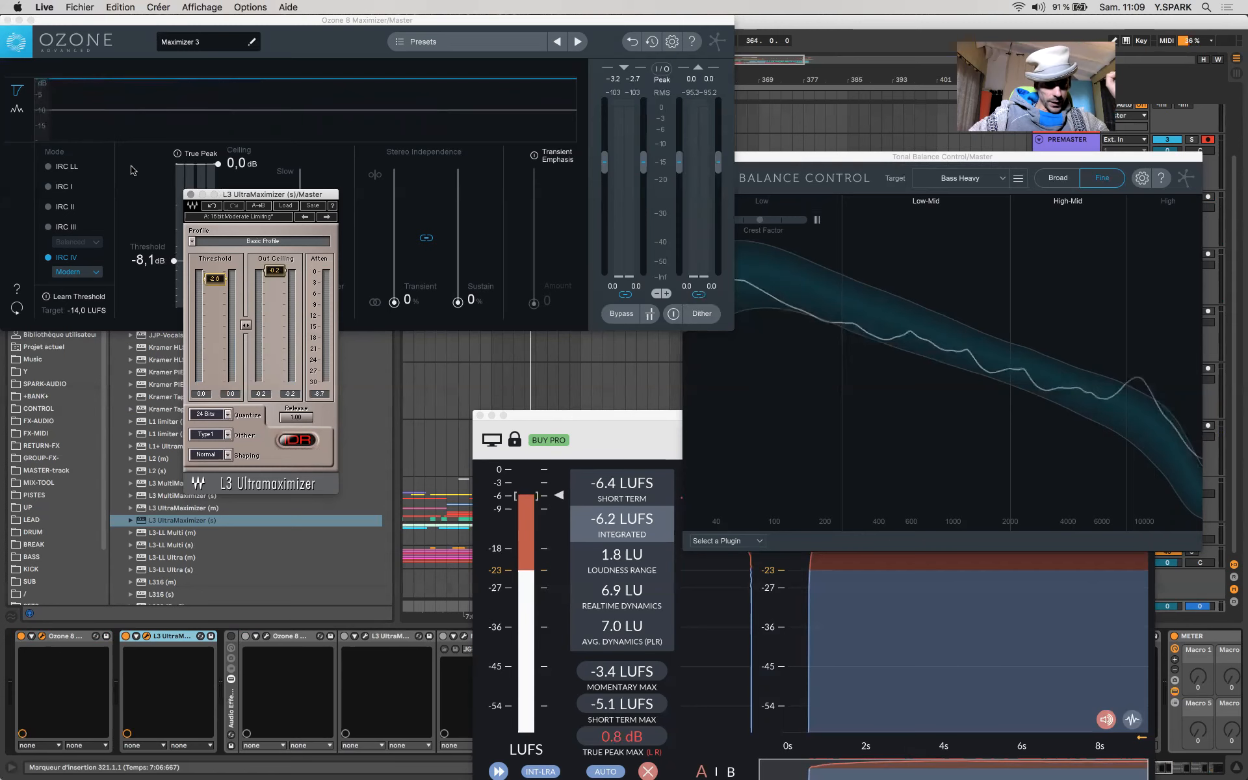
Step: Move the Ozone 8 Maximizer and L3 UltraMaximizer windows off the browser and add MeldaProduction's VST MSaturator after the L3 UltraMaximizer on the Master
left_click_drag(64, 23, 466, 23)
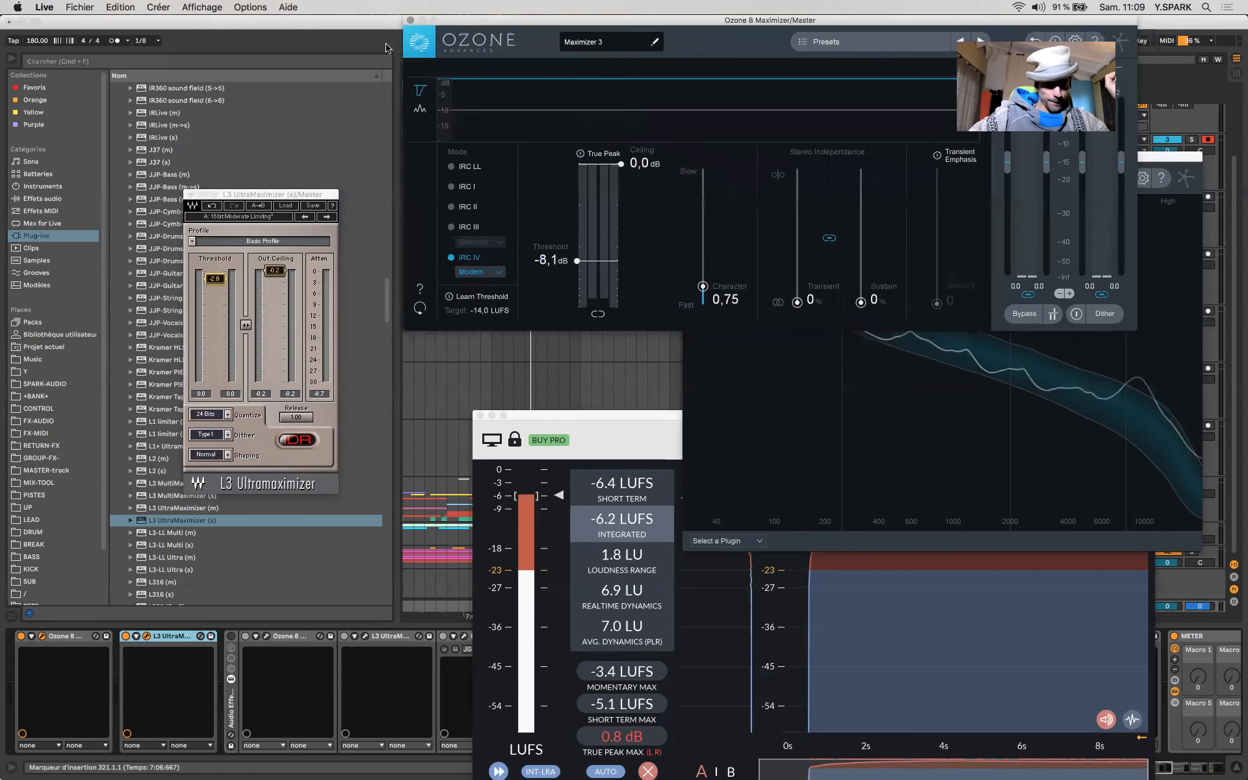
left_click_drag(273, 194, 434, 420)
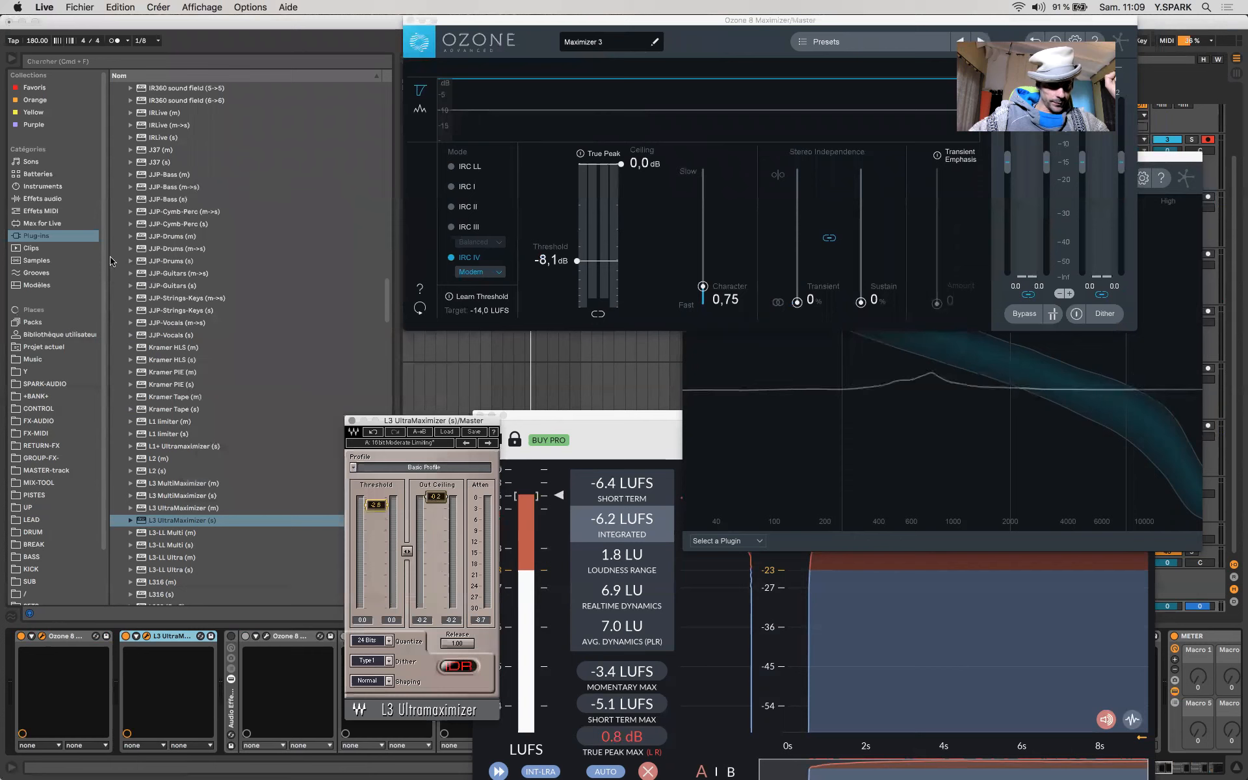
left_click(50, 236)
left_click(115, 101)
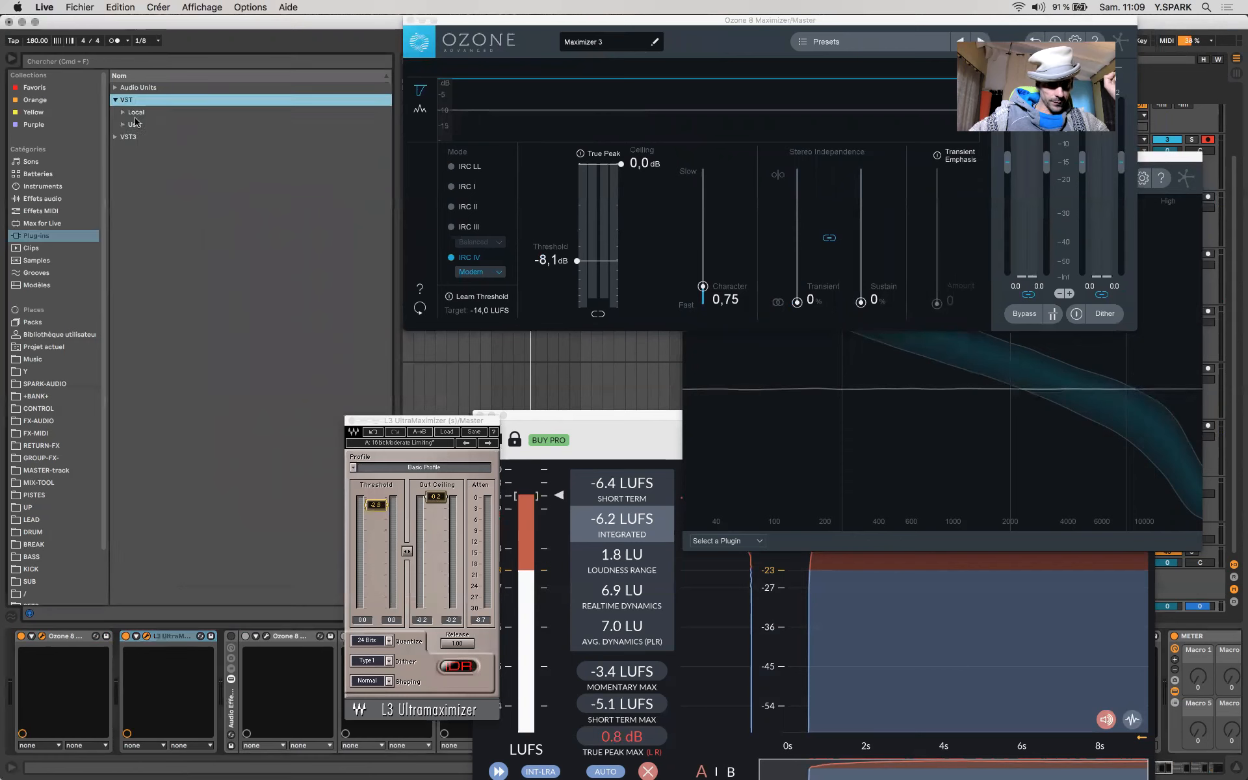
left_click(131, 114)
left_click(119, 114)
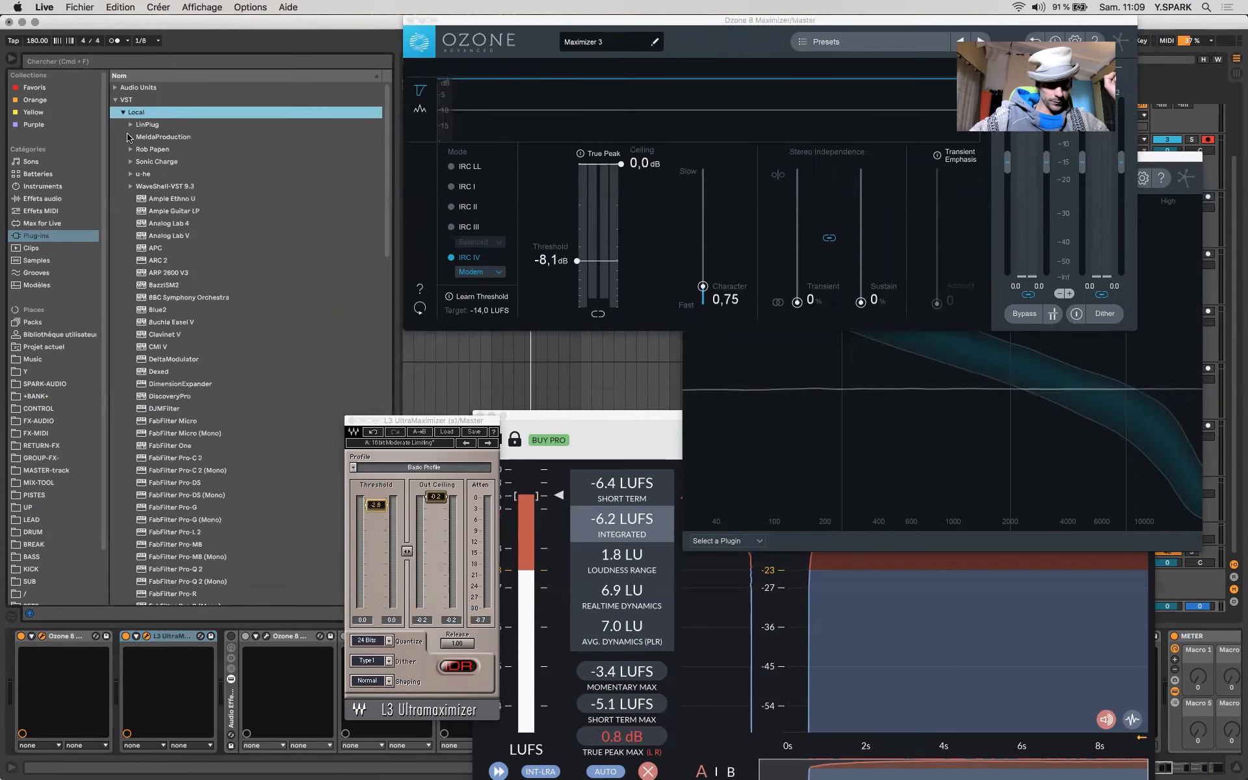
left_click(129, 137)
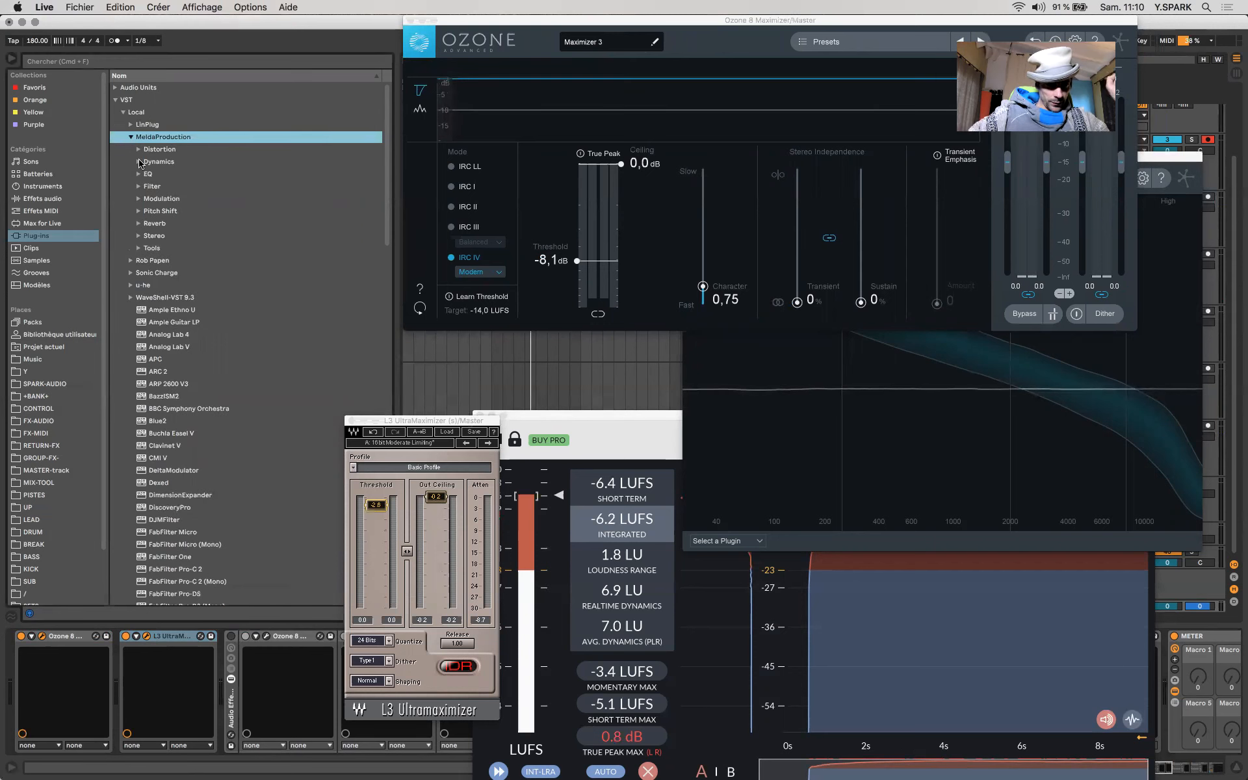
left_click(139, 150)
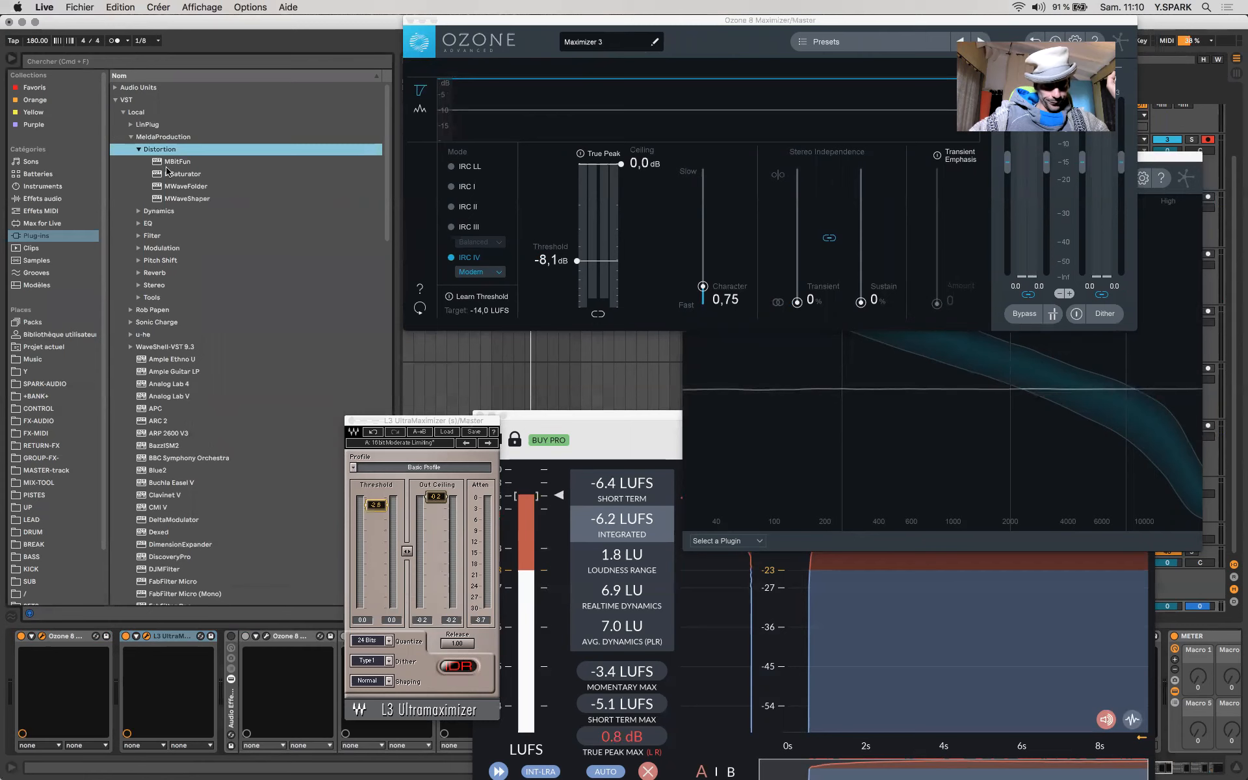
mouse_move(168, 175)
left_mouse_down()
mouse_move(214, 432)
mouse_move(219, 731)
left_mouse_up()
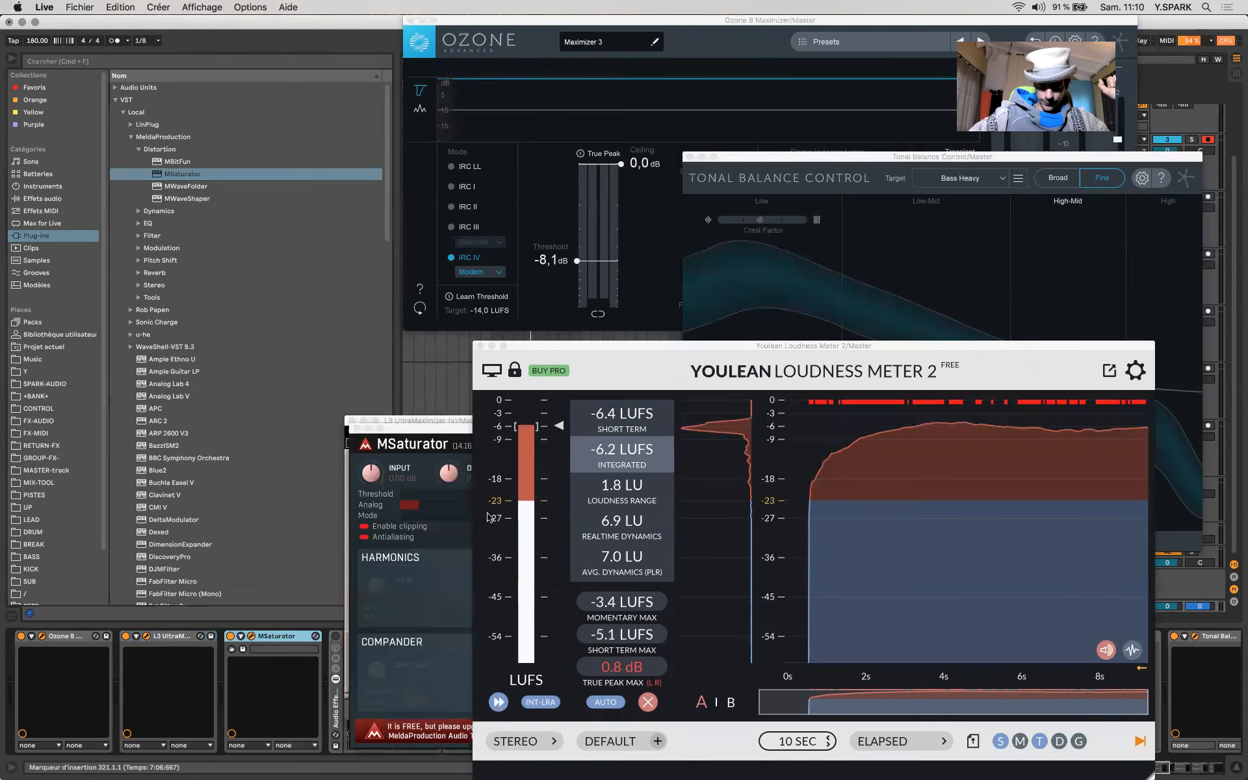
Step: Load the JG-LoudnessWar+8.0db-Soft1 preset from the JGMaster folder into MSaturator and close the preset browser
left_click_drag(407, 431, 125, 136)
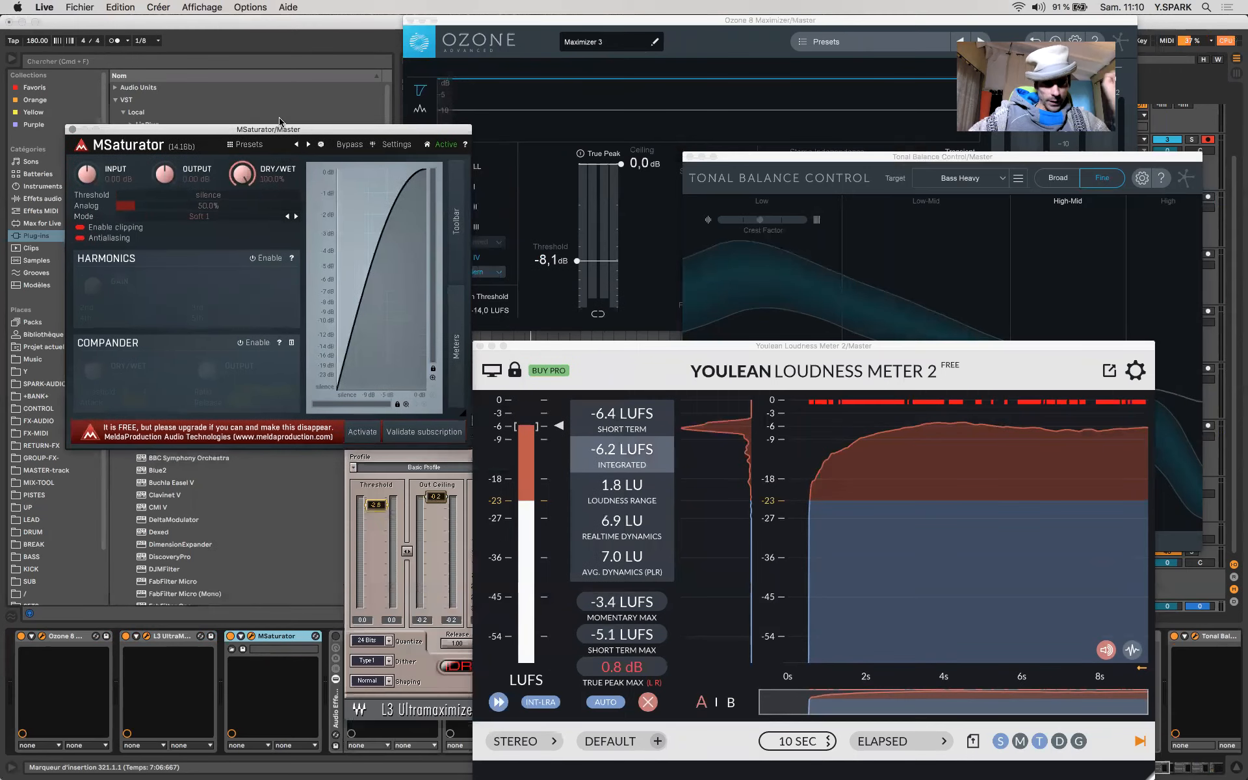
left_click(234, 140)
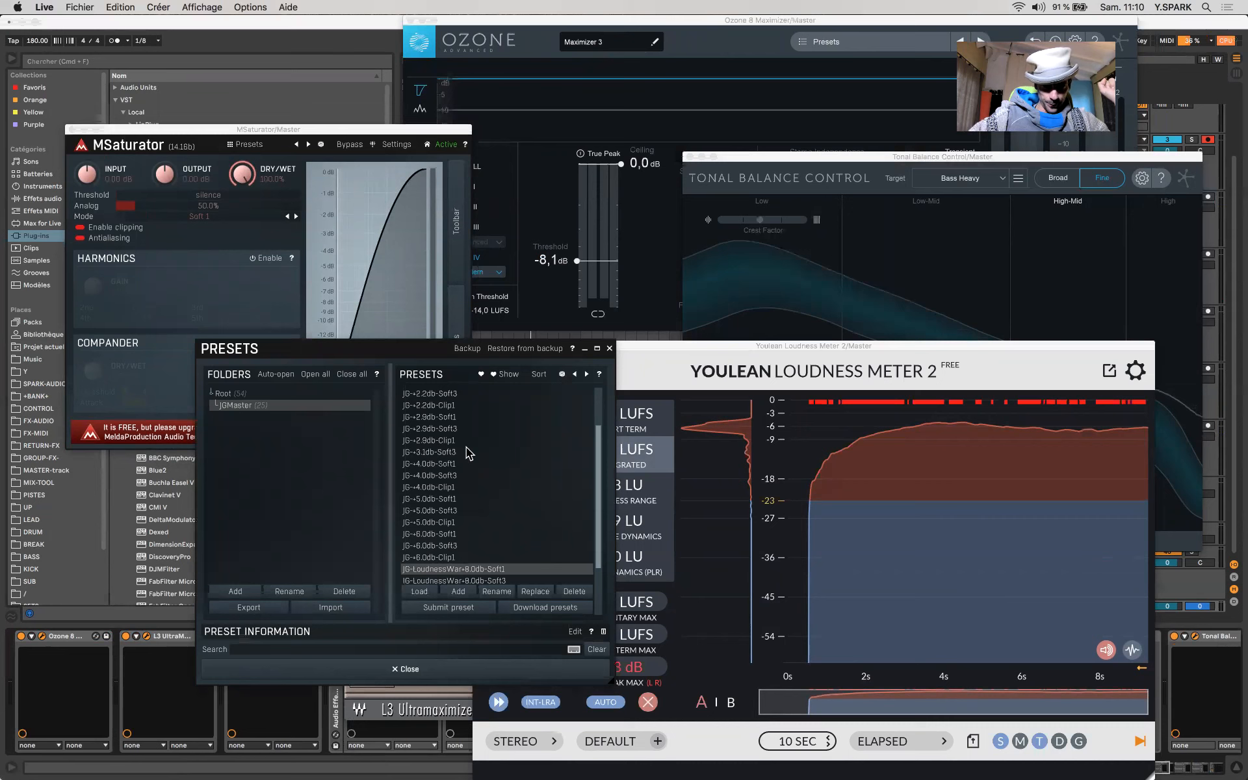
left_click(459, 570)
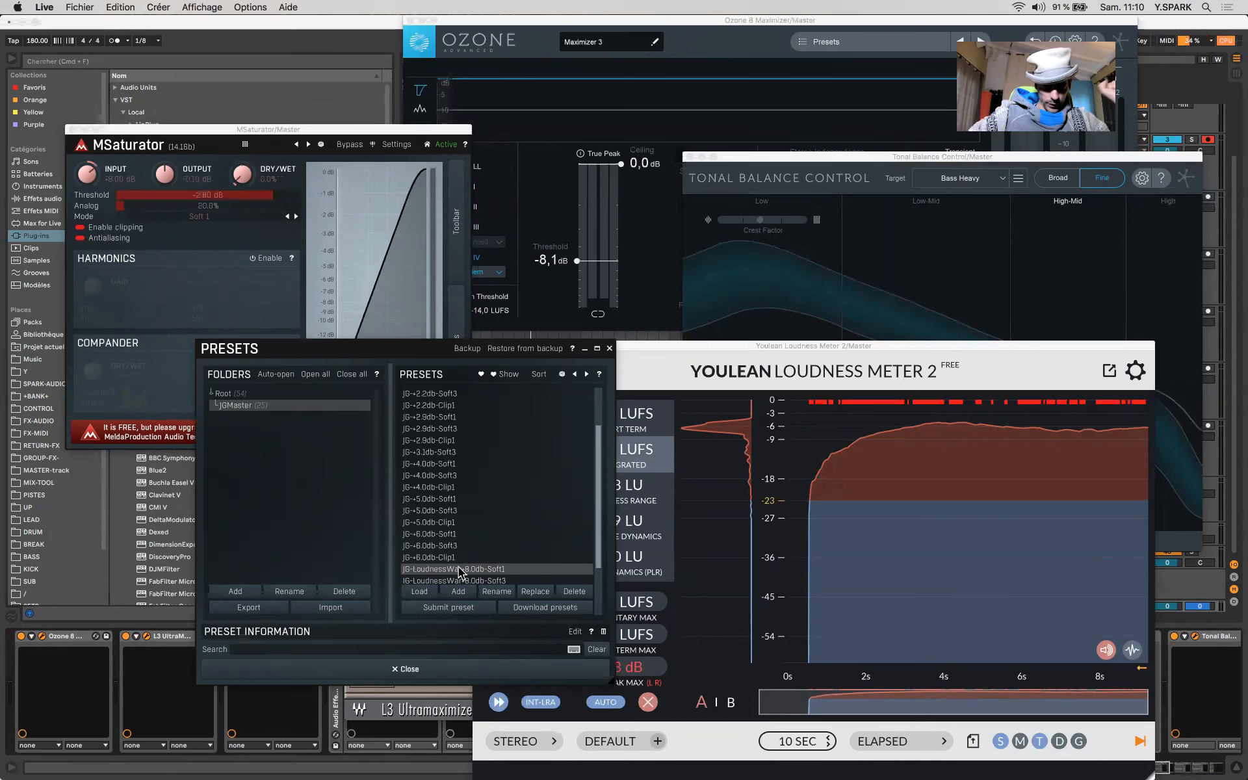
left_click(405, 669)
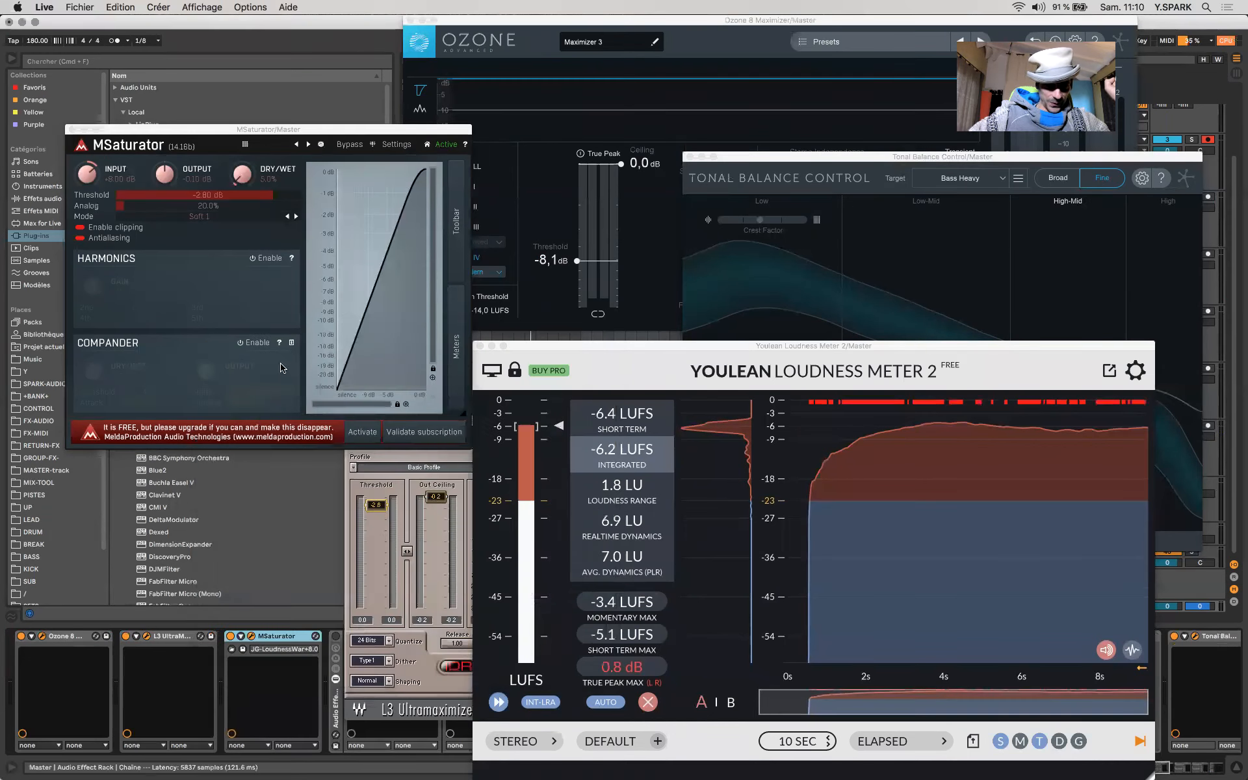
Step: Set the MSaturator input to 3 dB and play the track, checking the loudness meter and the tonal balance curve
double_click(89, 177)
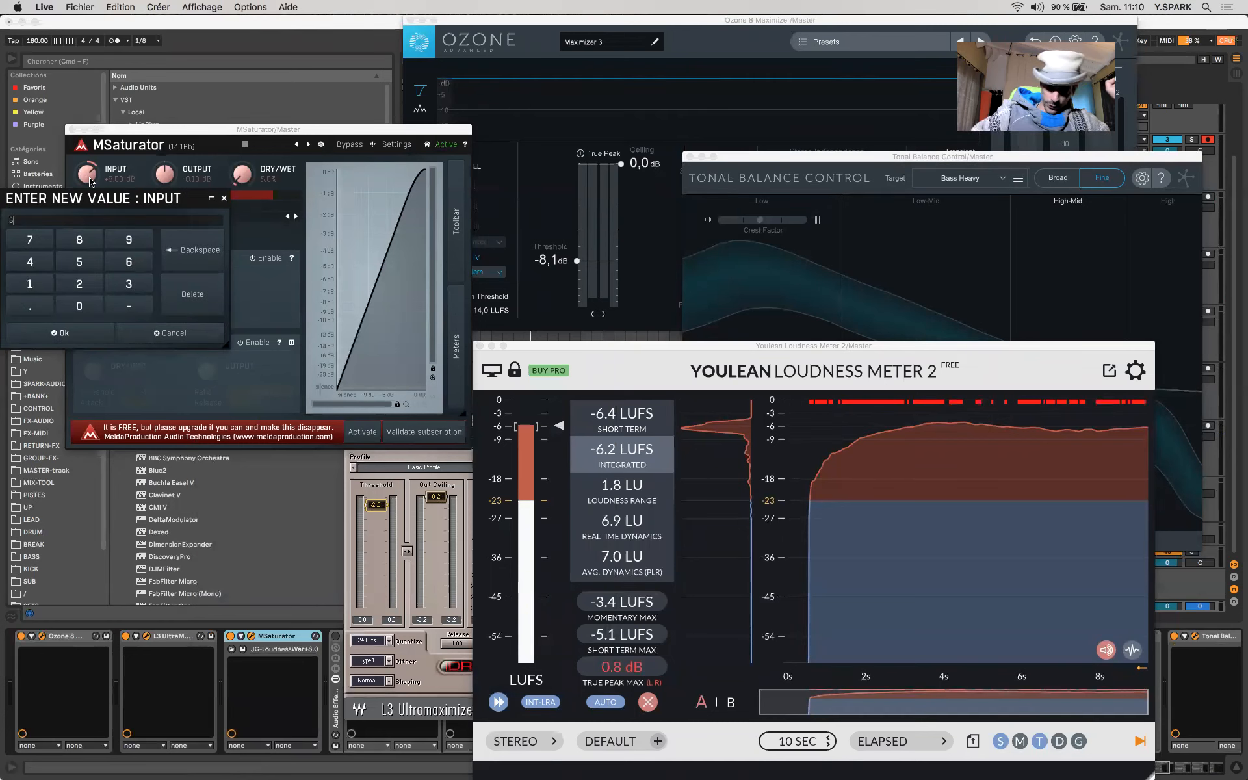
key("Return")
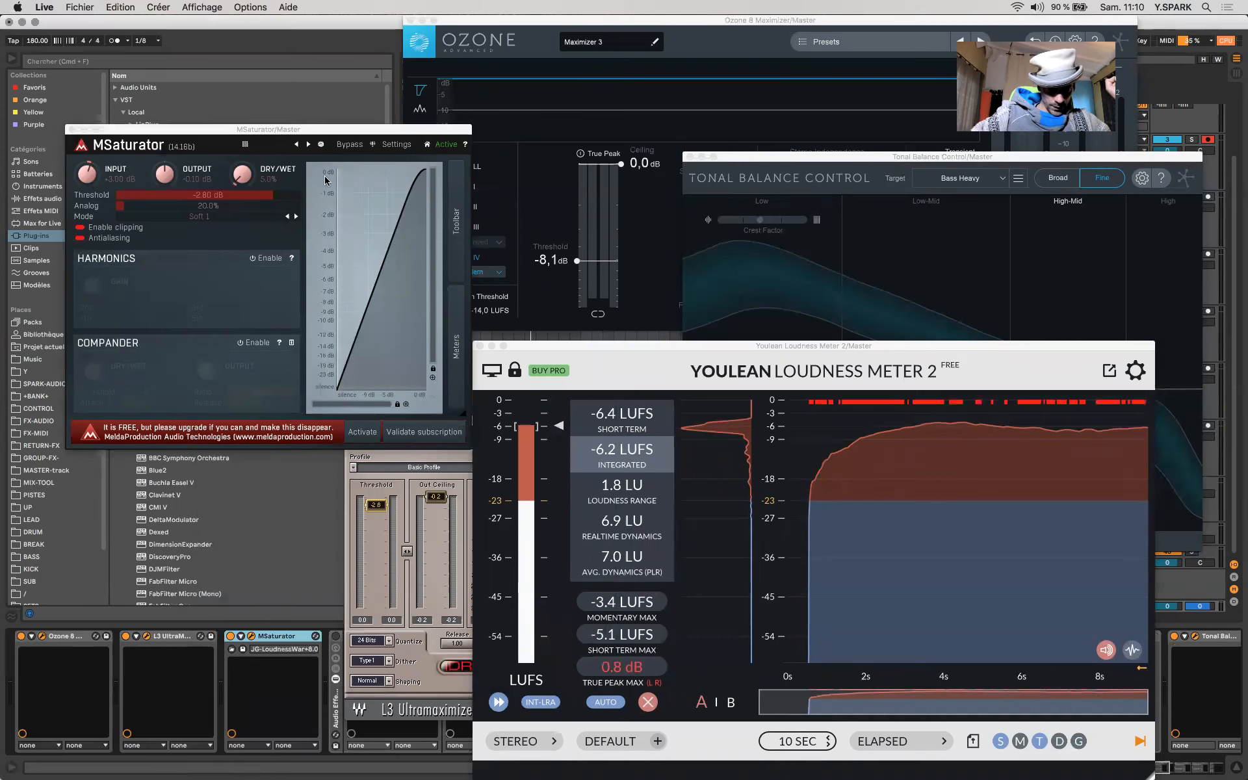
key("space")
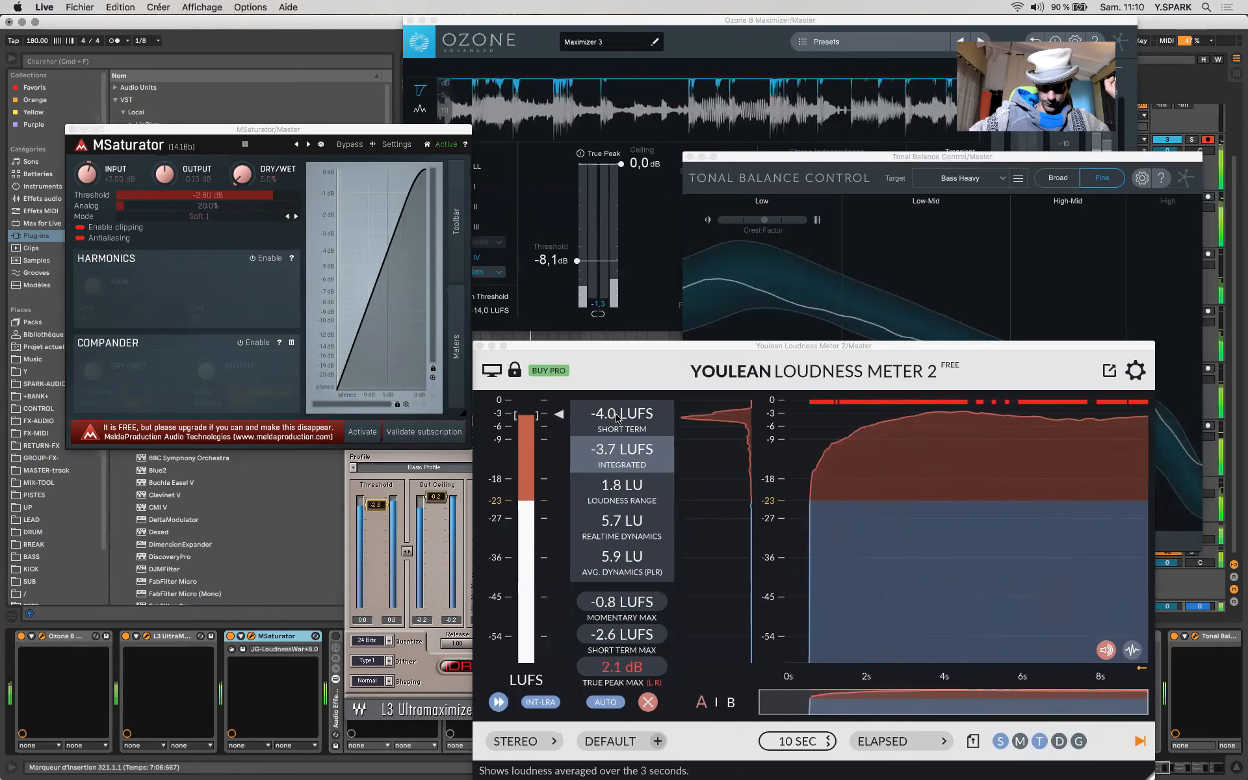
left_click_drag(659, 346, 676, 505)
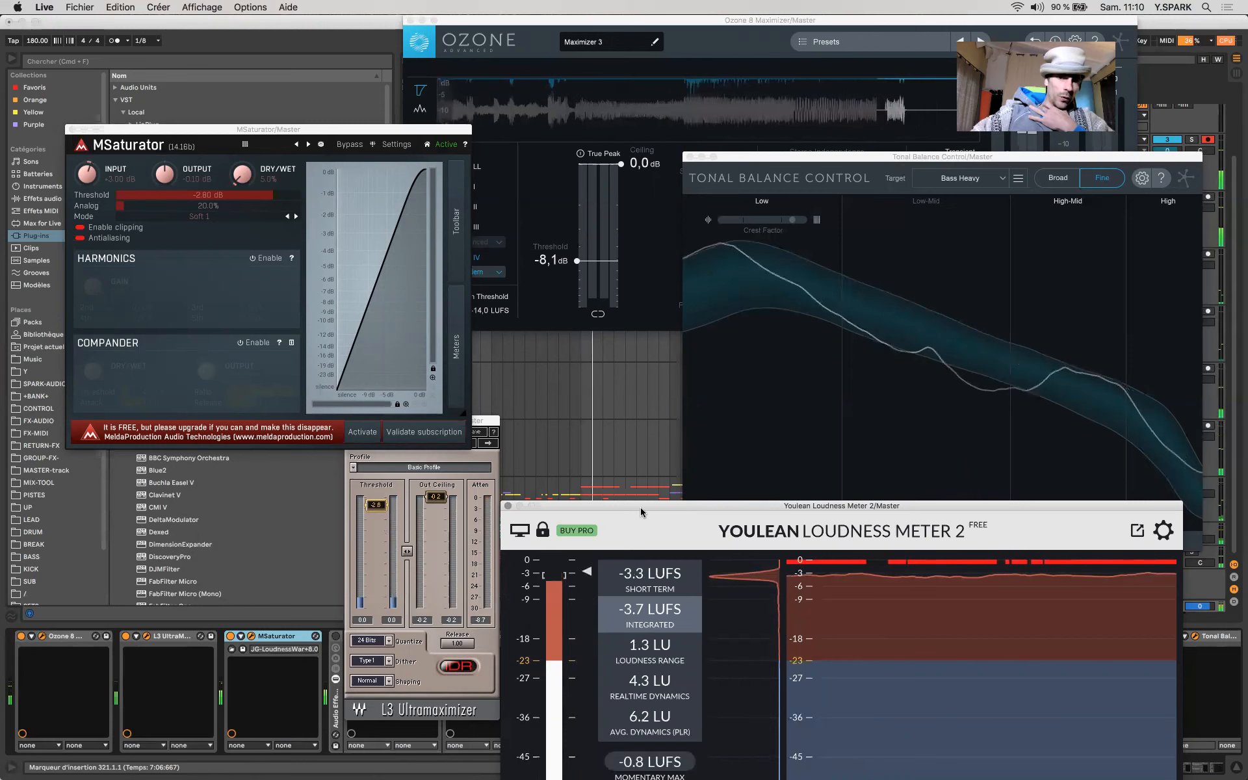
left_click_drag(641, 507, 598, 360)
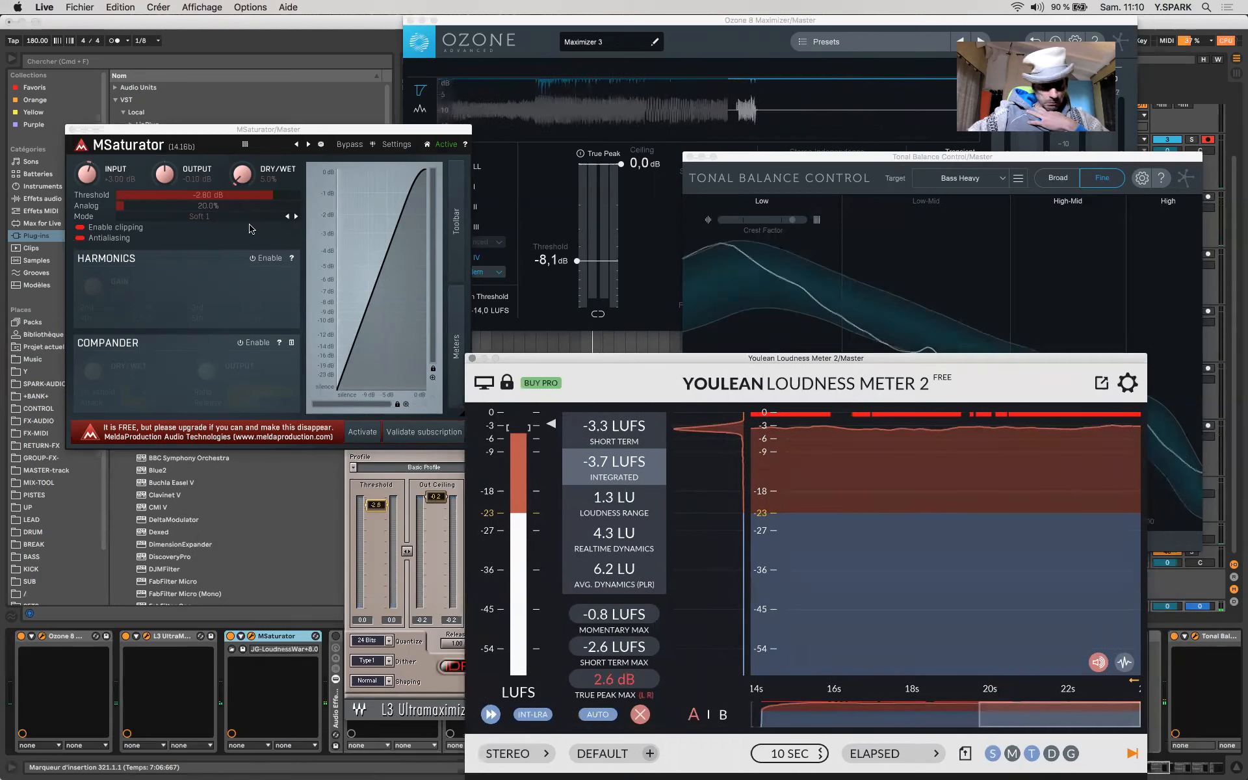
Step: Set the MSaturator input to 2 dB and, with the track playing, the Ozone 8 Maximizer threshold to -9.6 dB
left_click(93, 175)
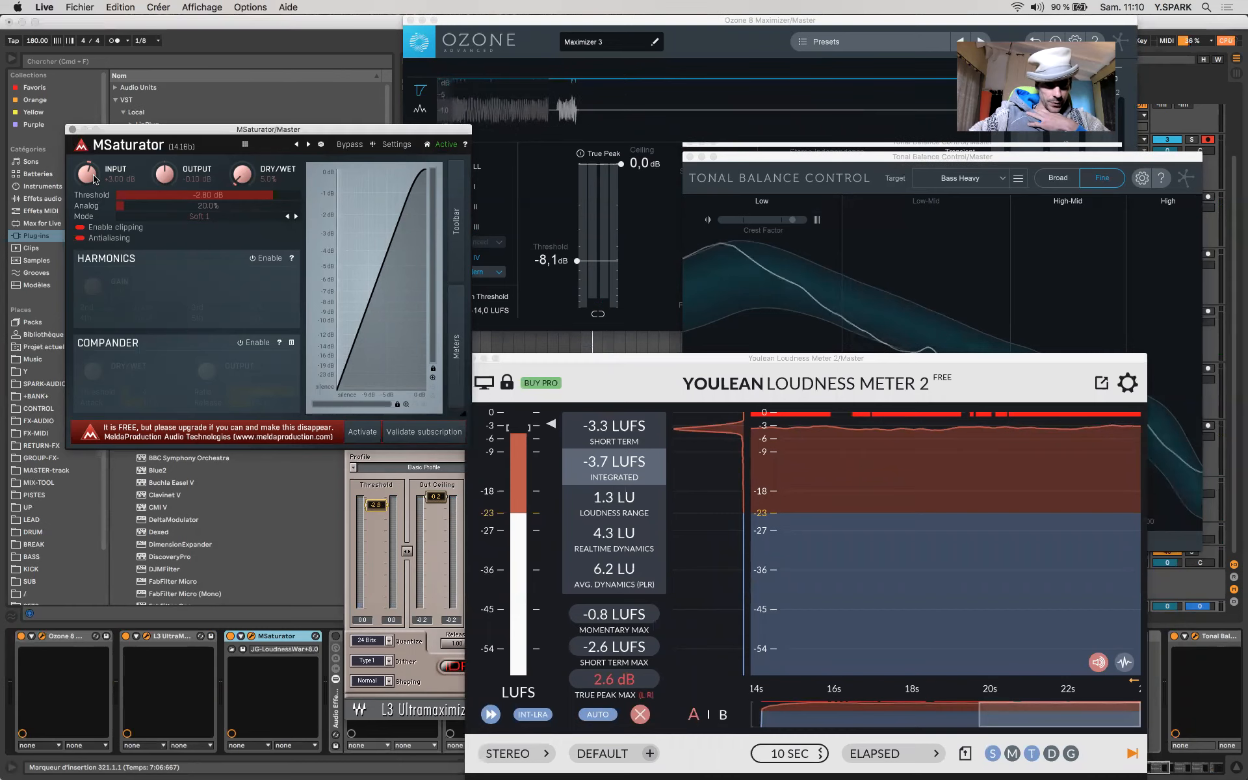
double_click(94, 177)
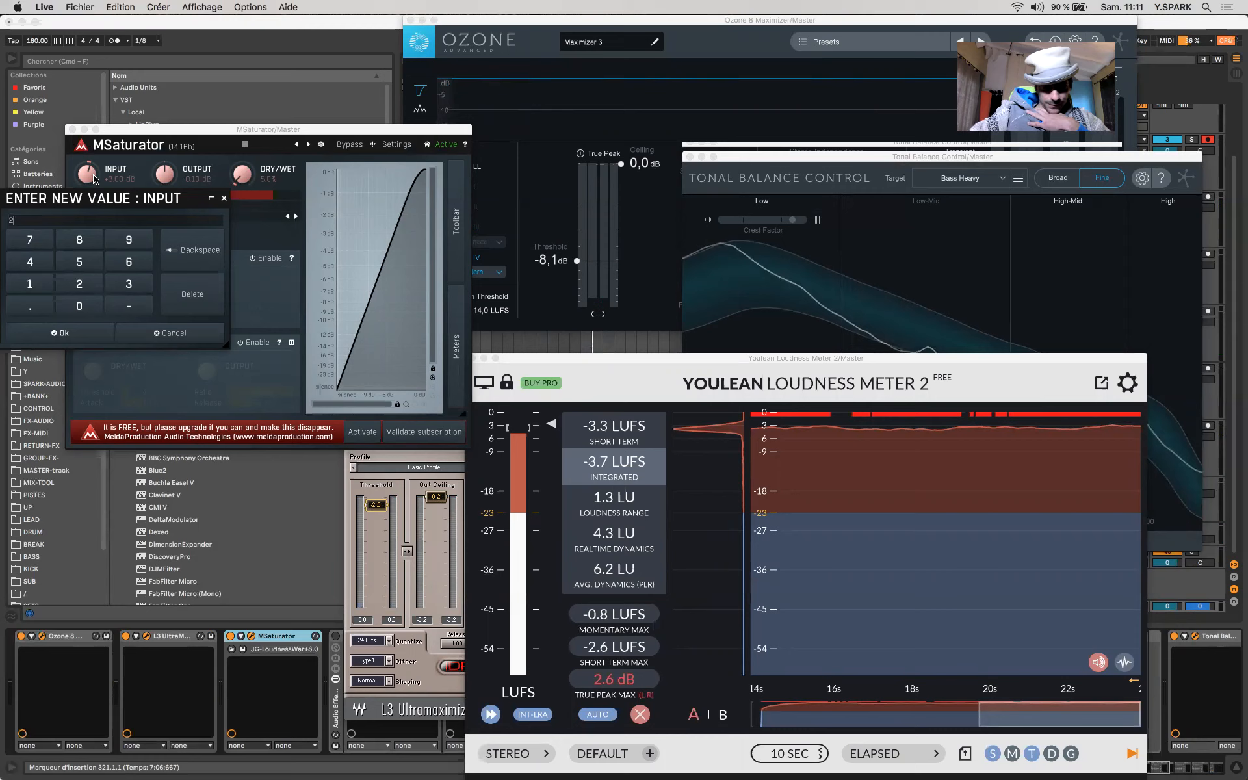
key("Return")
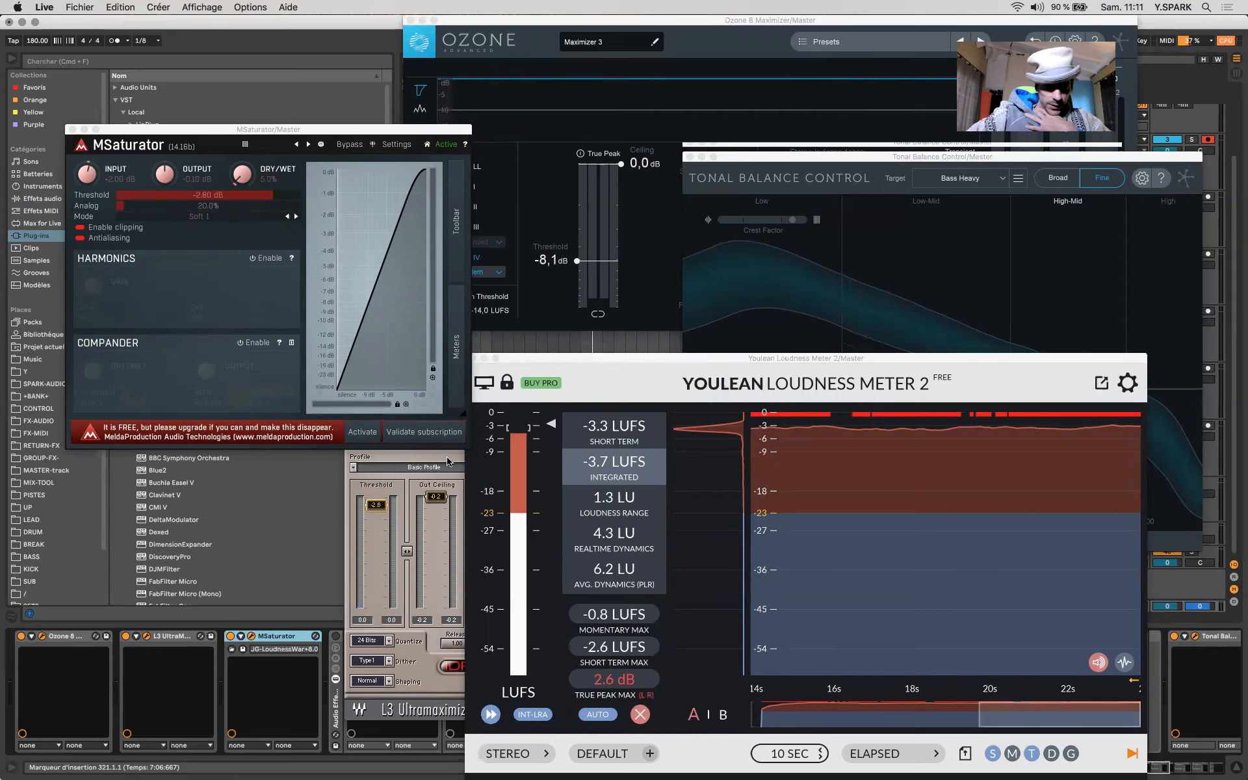
left_click(583, 25)
key("space")
left_click_drag(578, 263, 579, 273)
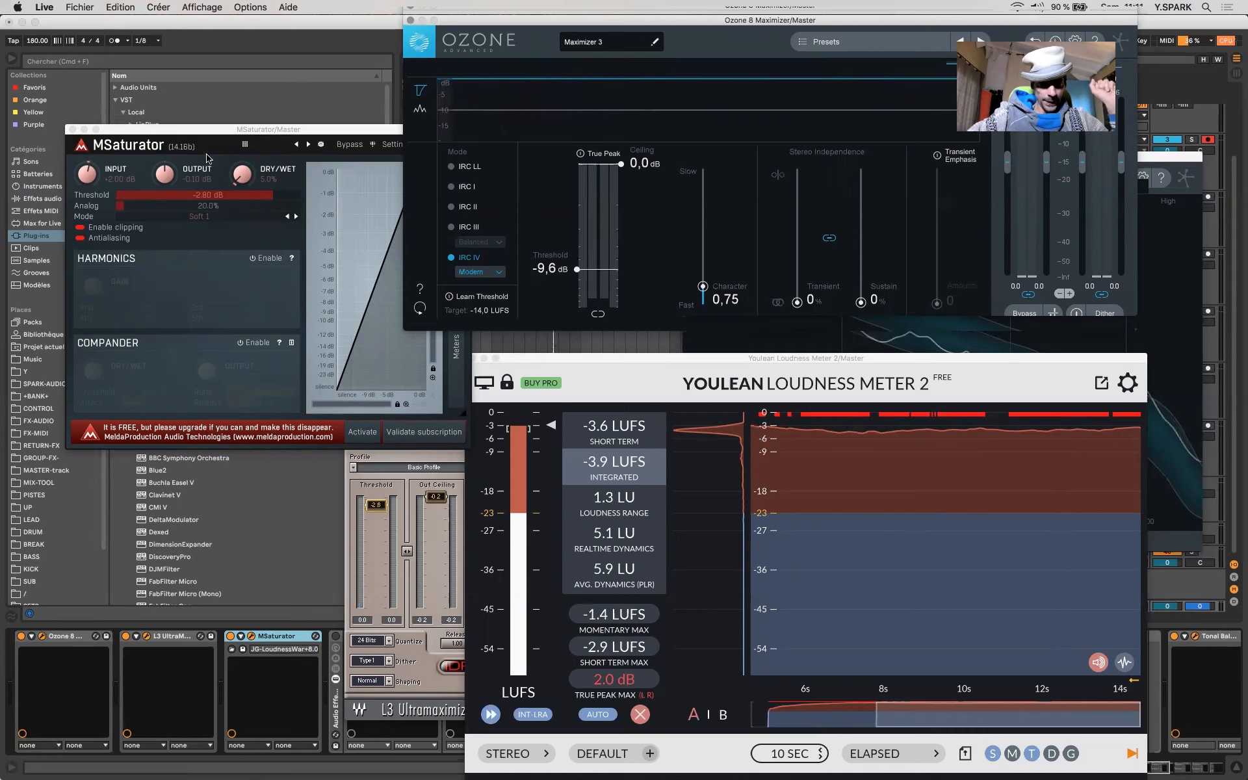
Step: Rearrange the MSaturator and Tonal Balance Control windows and play the track to check its tonal balance
left_click_drag(117, 133, 89, 149)
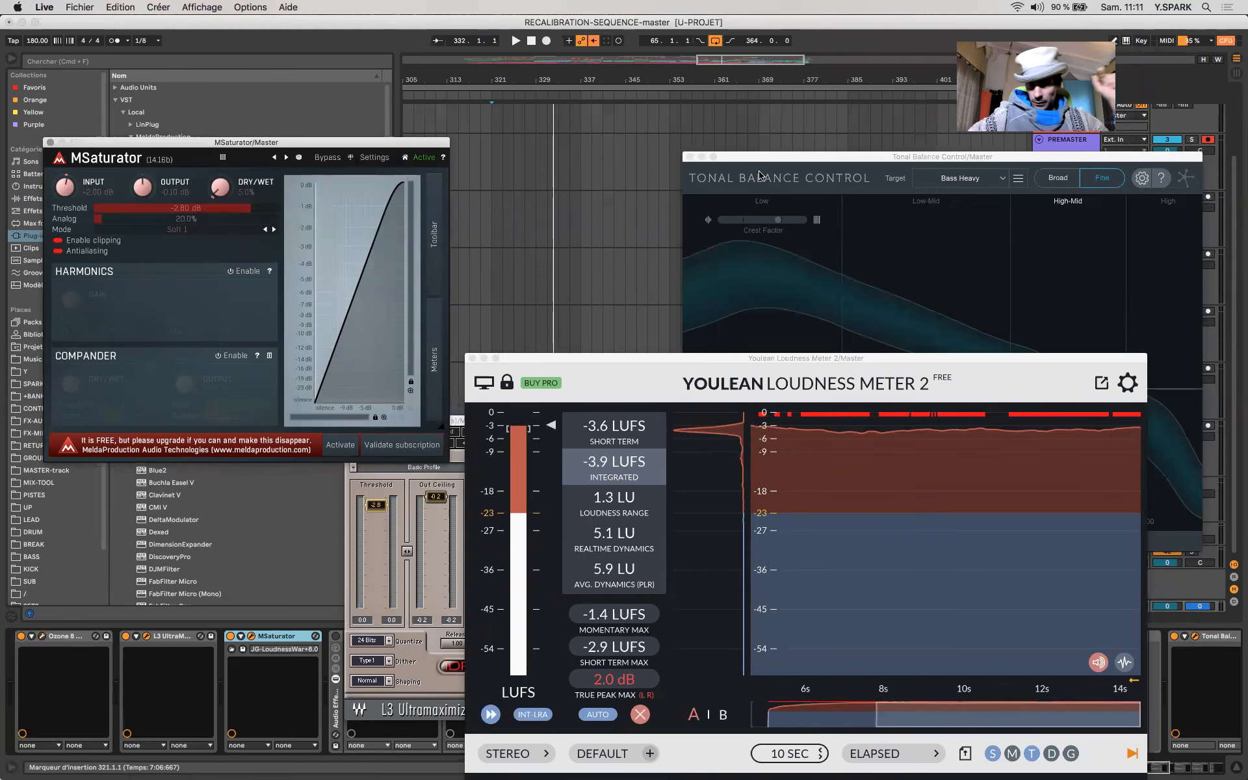
left_click_drag(753, 158, 697, 100)
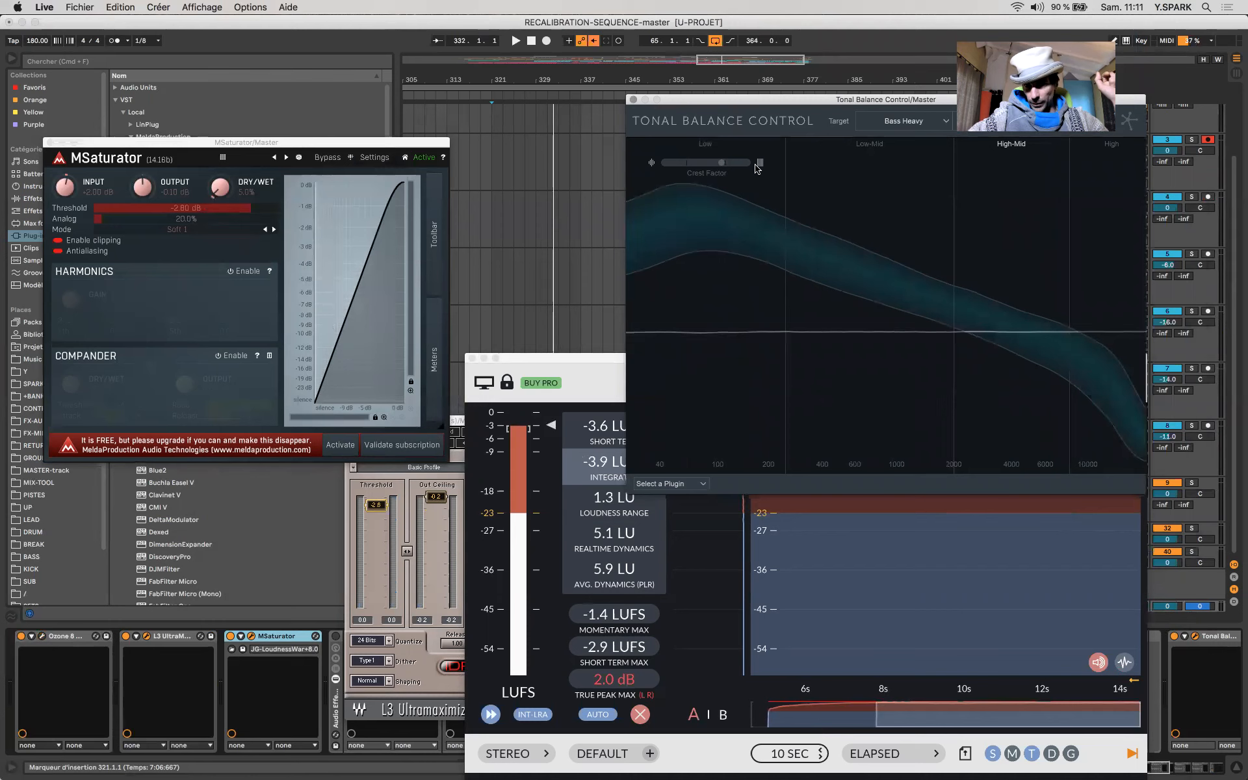
key("space")
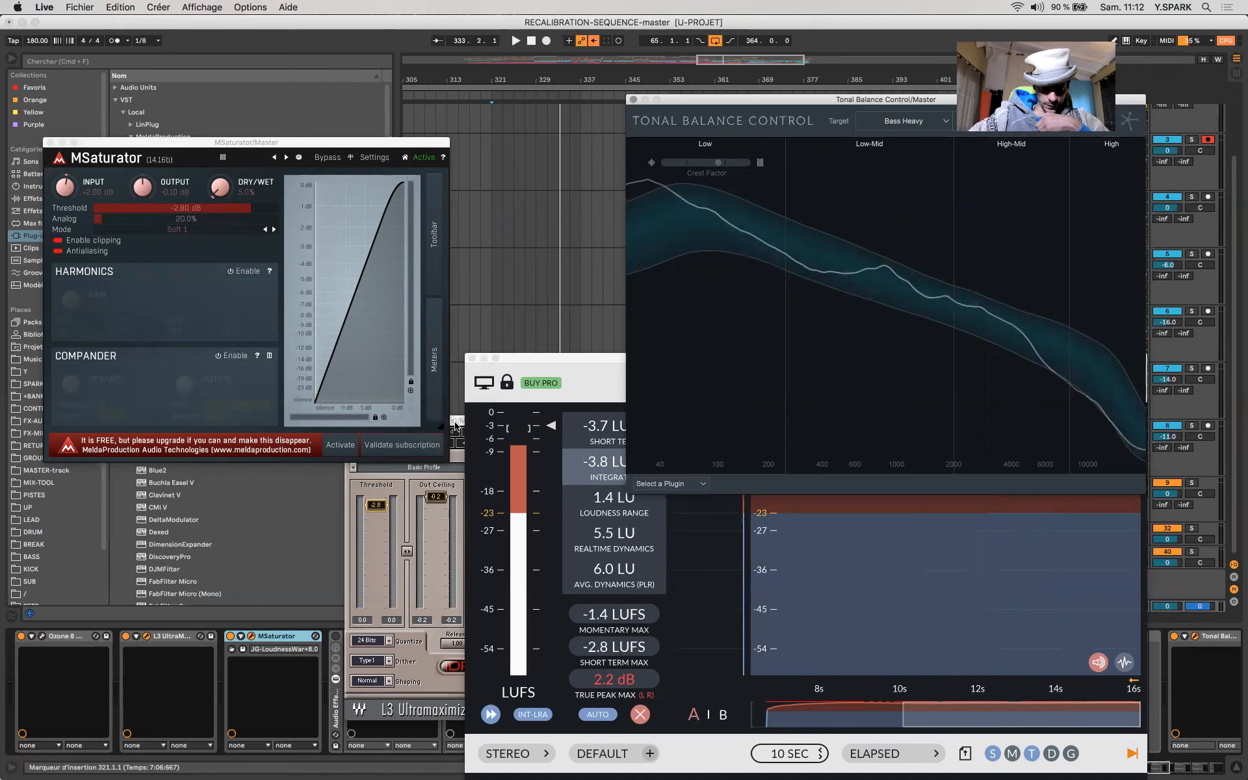
Step: Set the L3 UltraMaximizer threshold to -3.3 and play the track to check its loudness and tonal balance
left_click(457, 426)
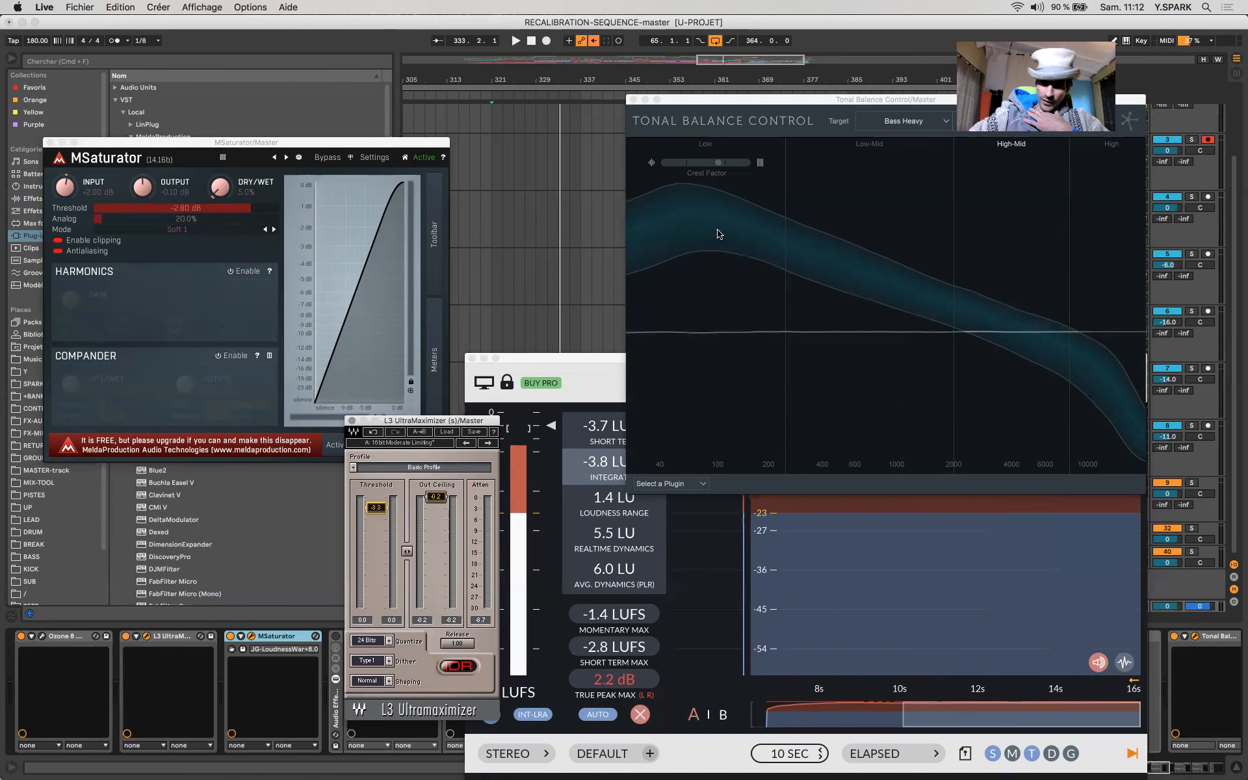
key("space")
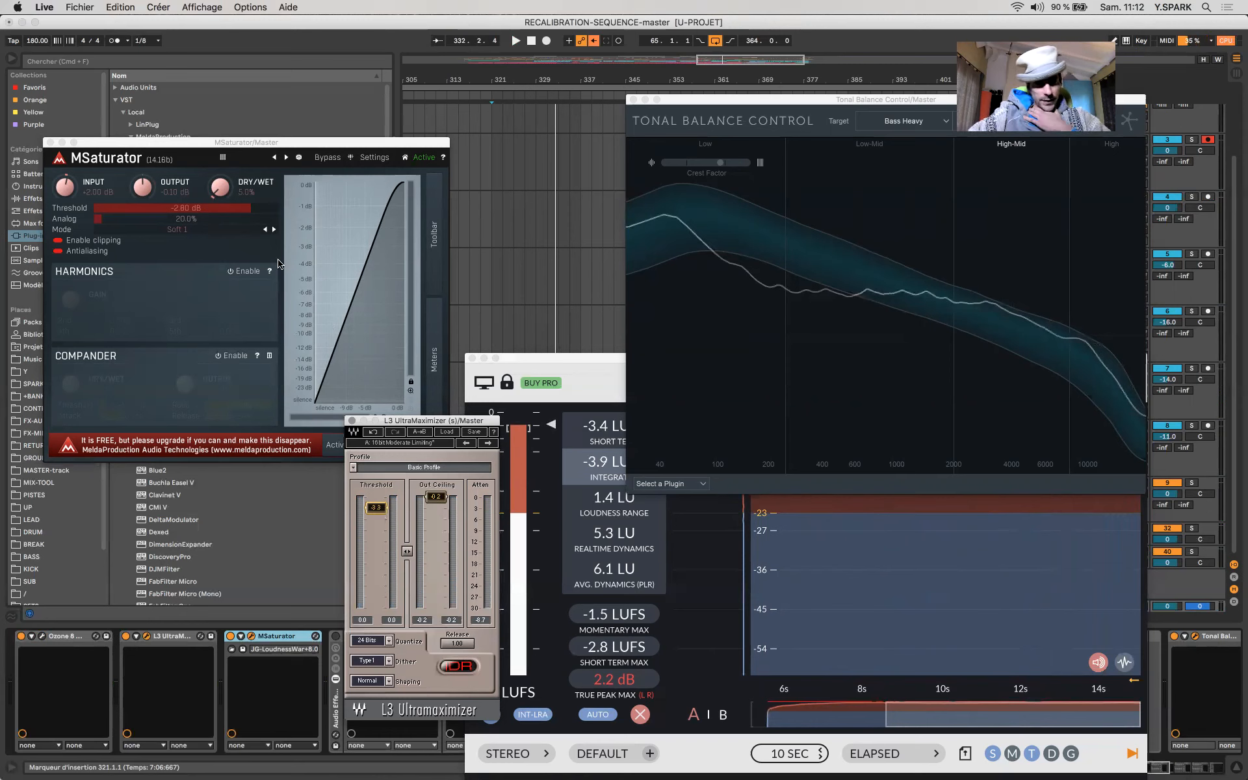
Step: Enable MSaturator's Harmonics section with a gain of 1 dB and play the track with the loudness meter in front
left_click(241, 272)
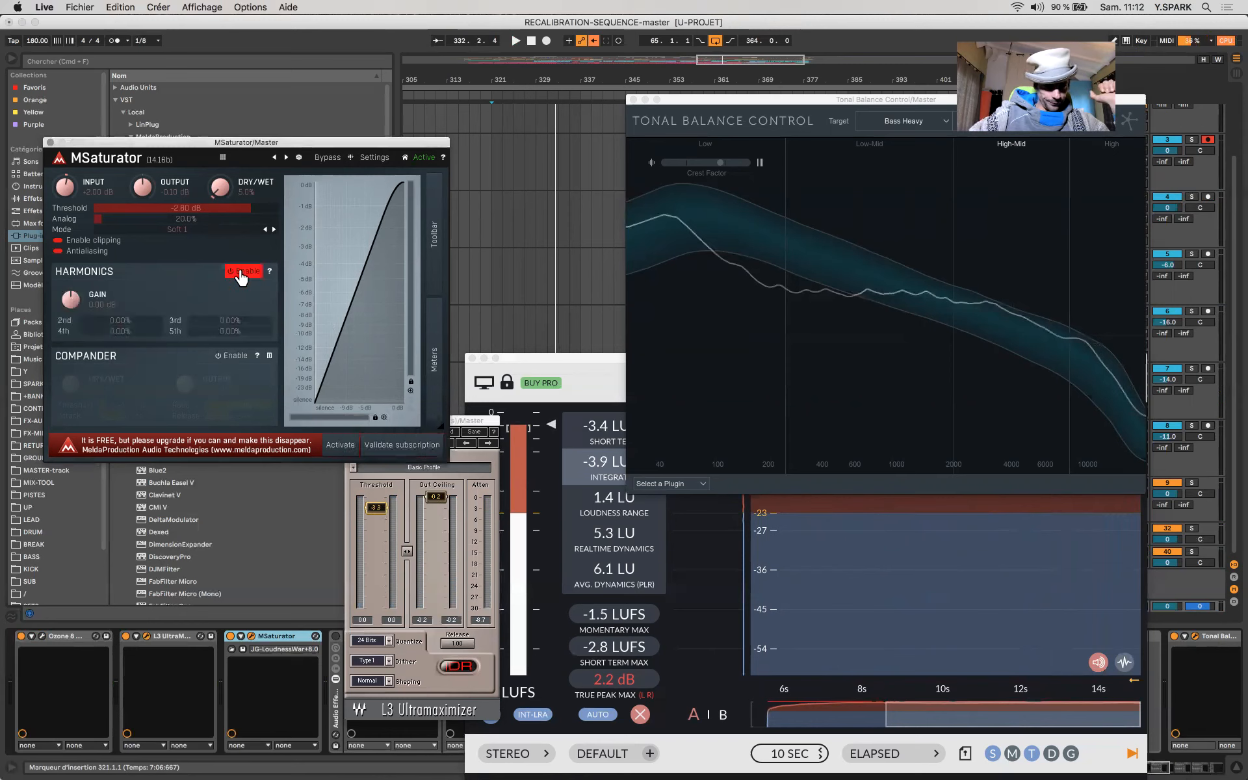
double_click(72, 298)
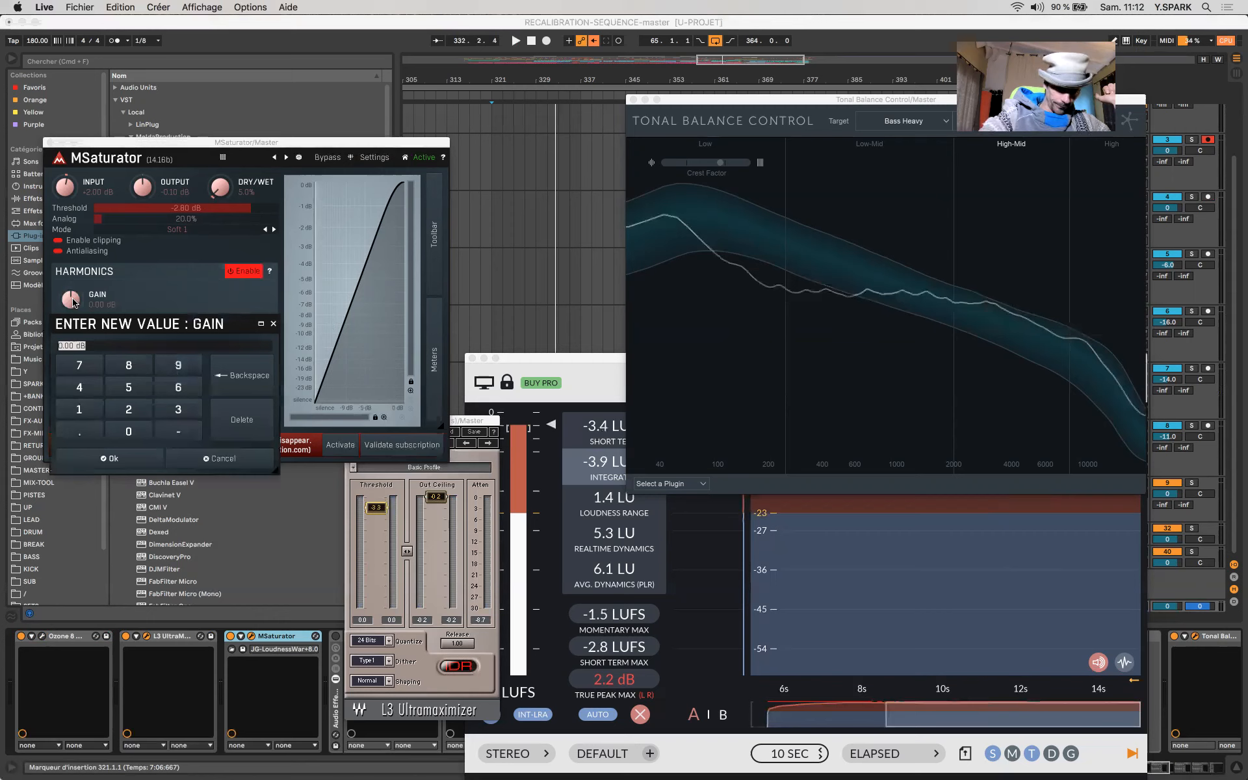
type("1")
key("Return")
key("space")
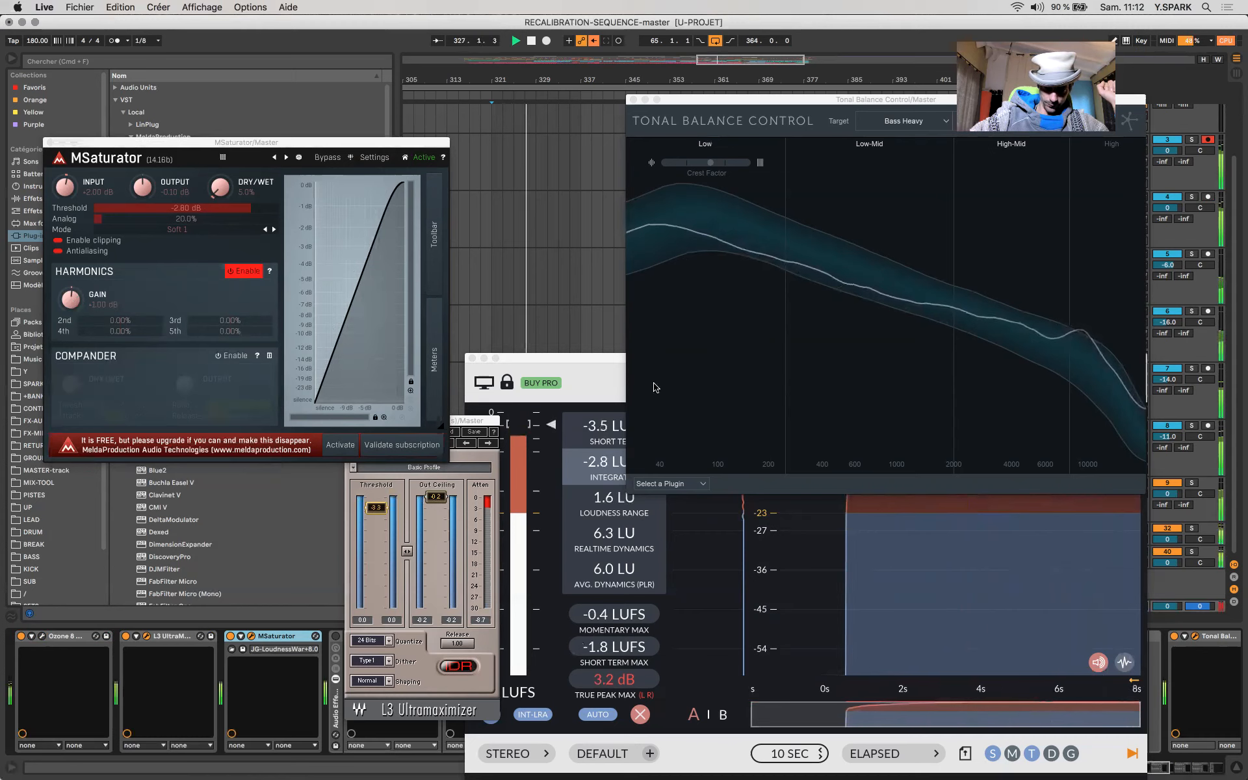
left_click(599, 360)
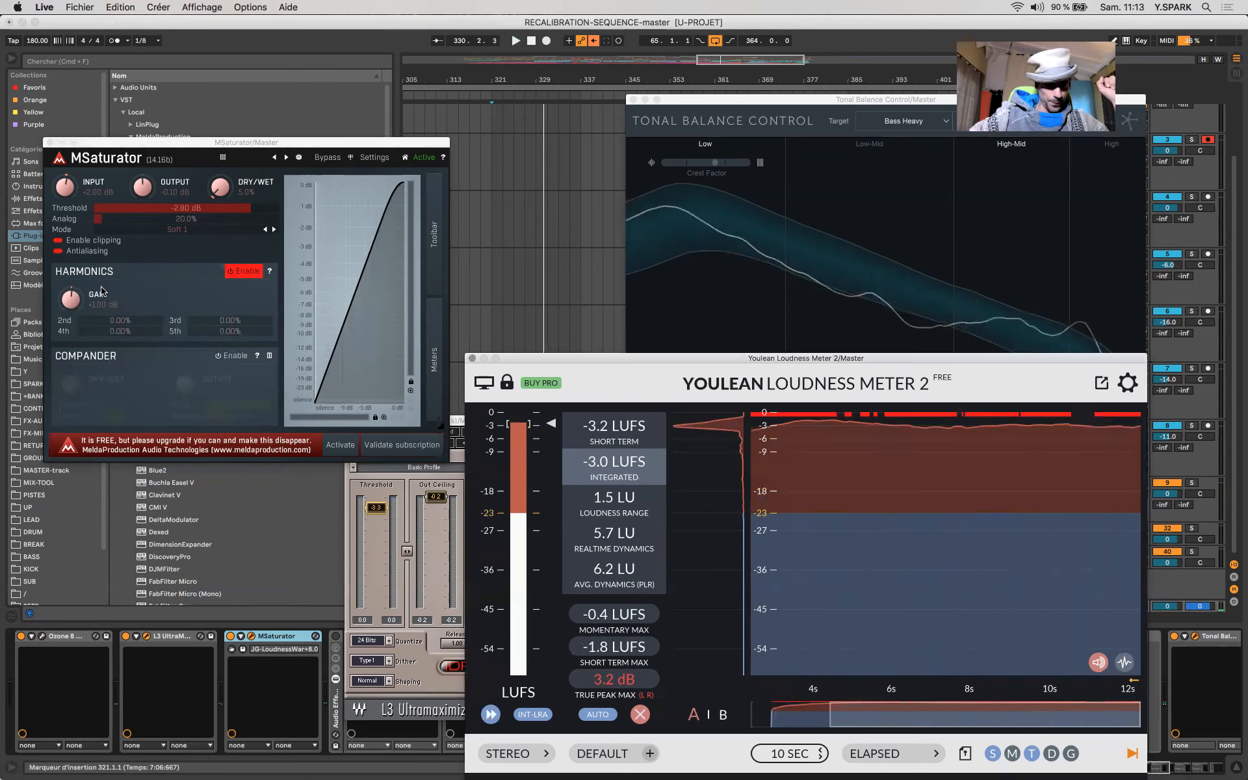
Step: Set MSaturator's Harmonics gain to 2 dB and play the track to check the loudness
double_click(70, 299)
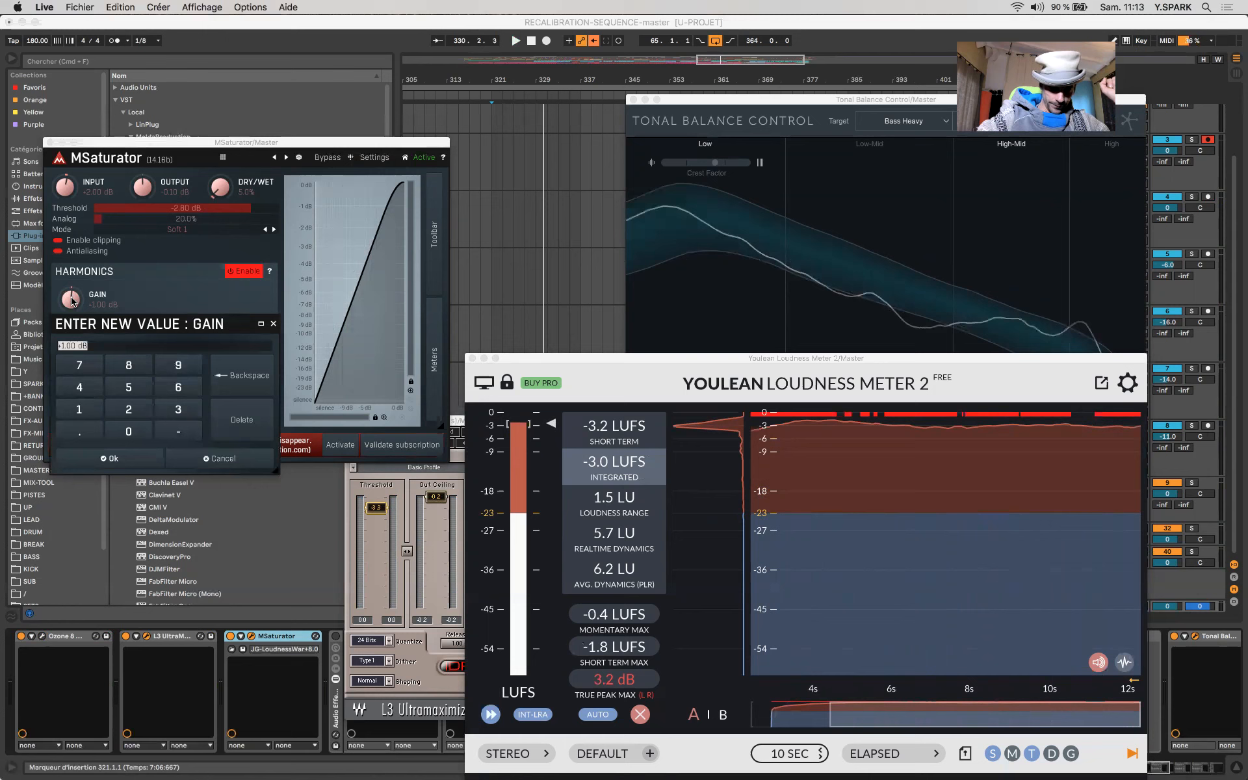
key("Return")
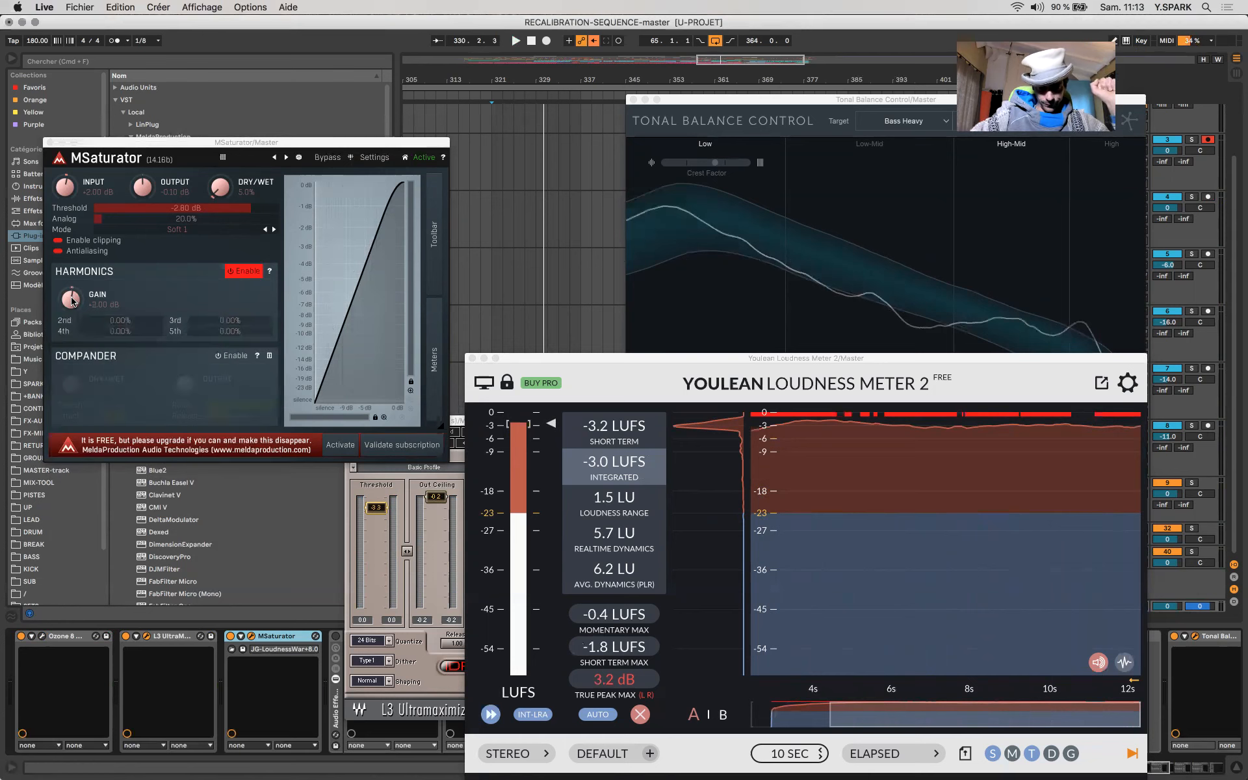
key("space")
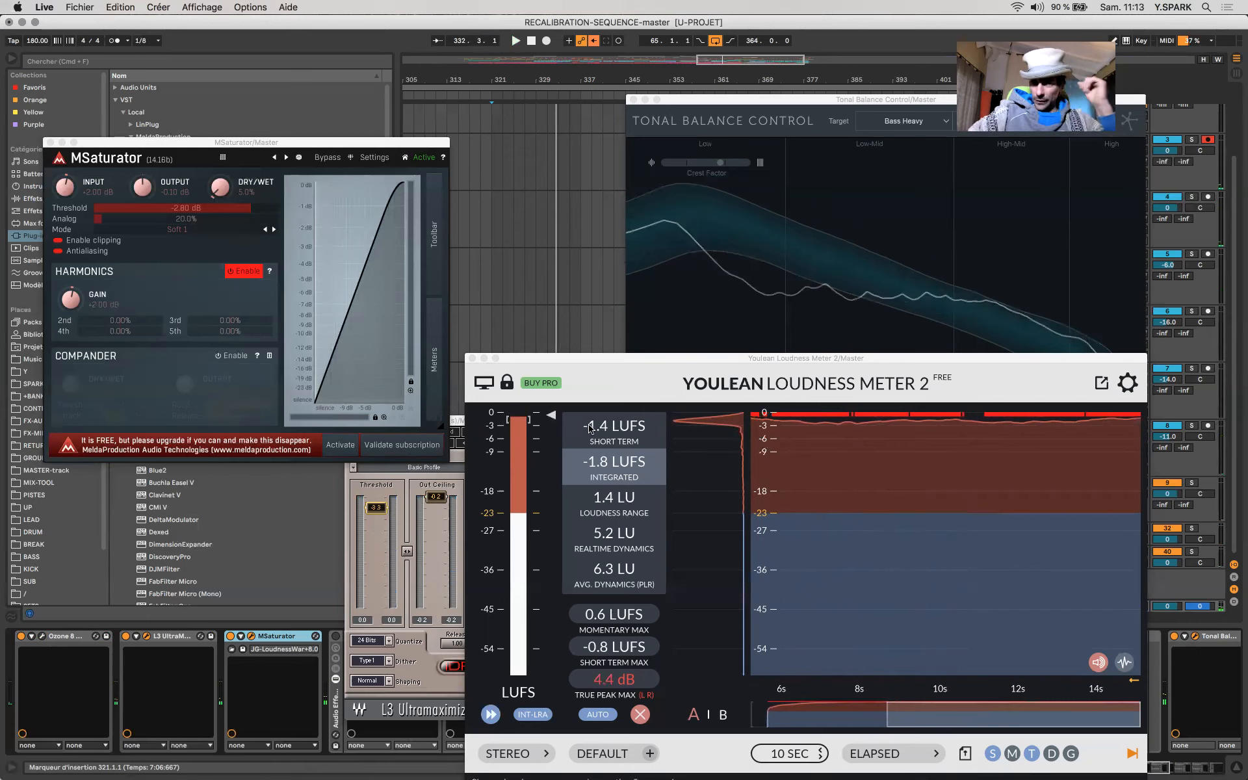
Step: Set MSaturator's Input to 3 dB and its Harmonics gain to 1 dB, and play the track to check the loudness
double_click(63, 189)
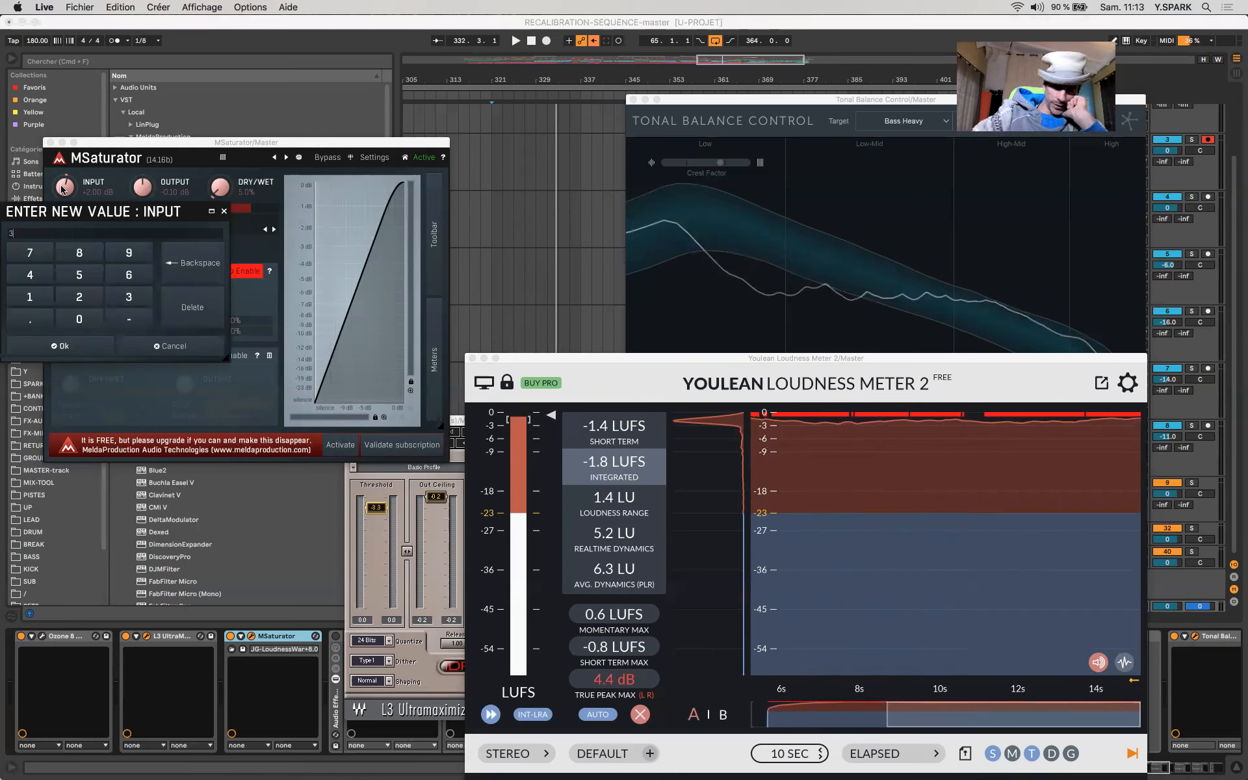
key("Return")
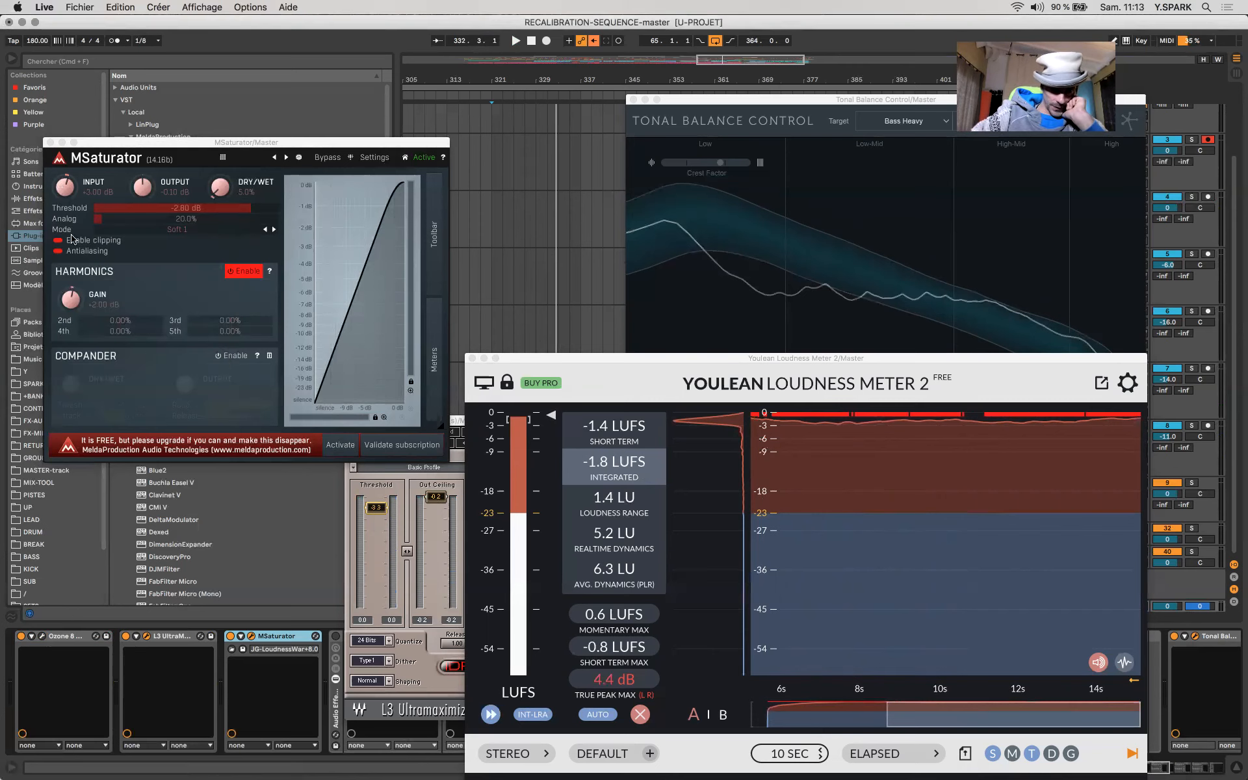
double_click(66, 302)
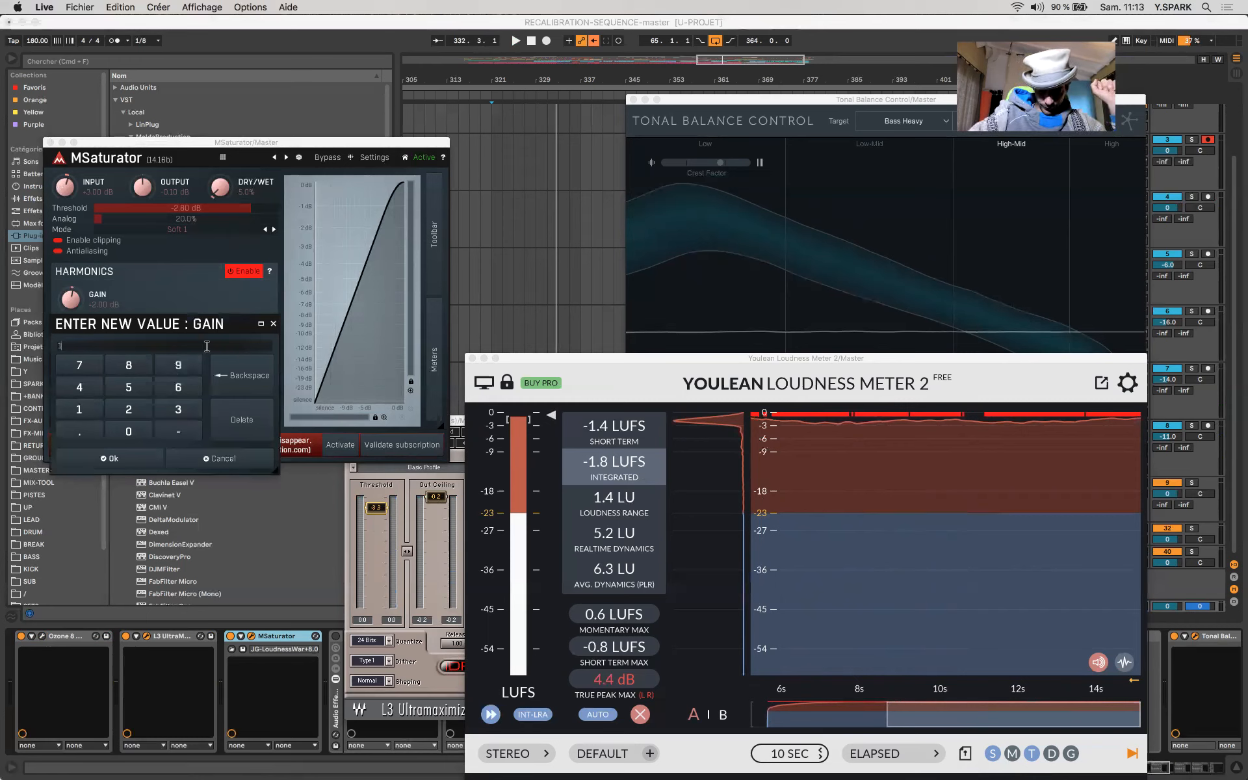
type("1")
key("Return")
key("space")
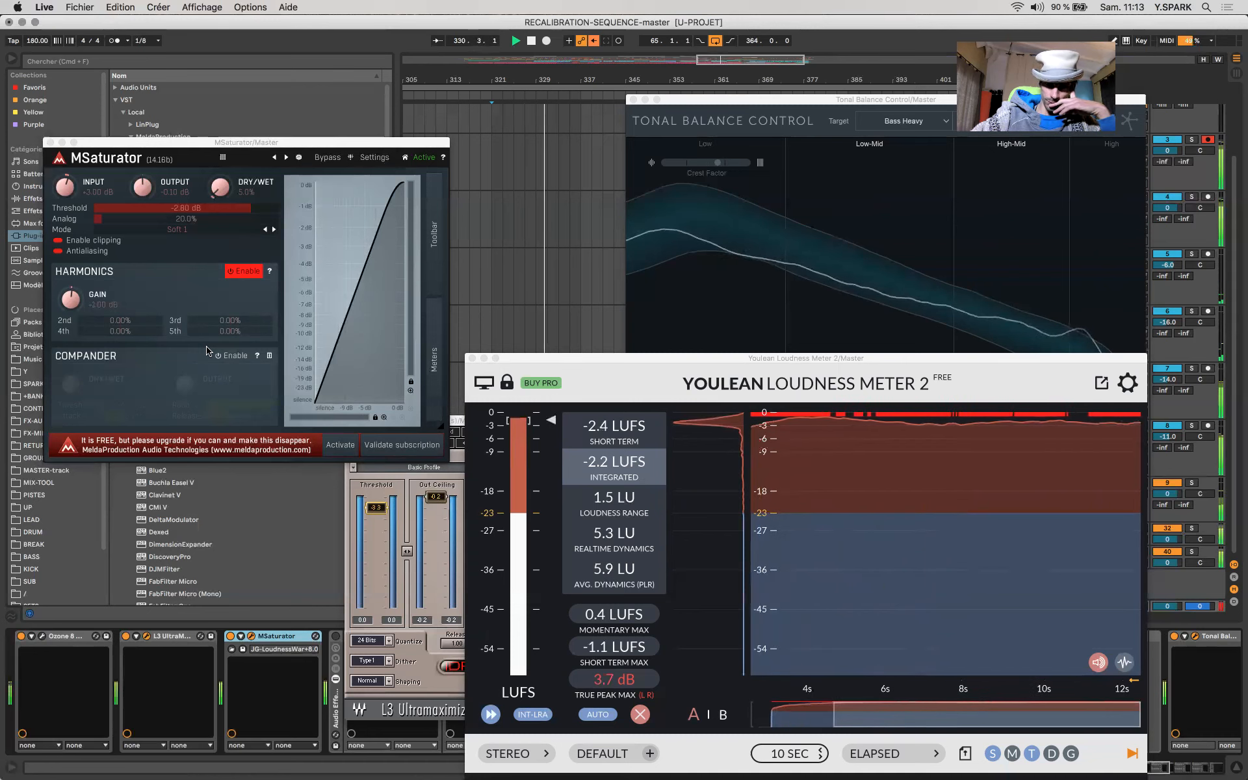
key("space")
Step: Try a Harmonics gain of 3 dB in MSaturator during playback and compare the loudness with Harmonics disabled
left_click(69, 309)
double_click(69, 309)
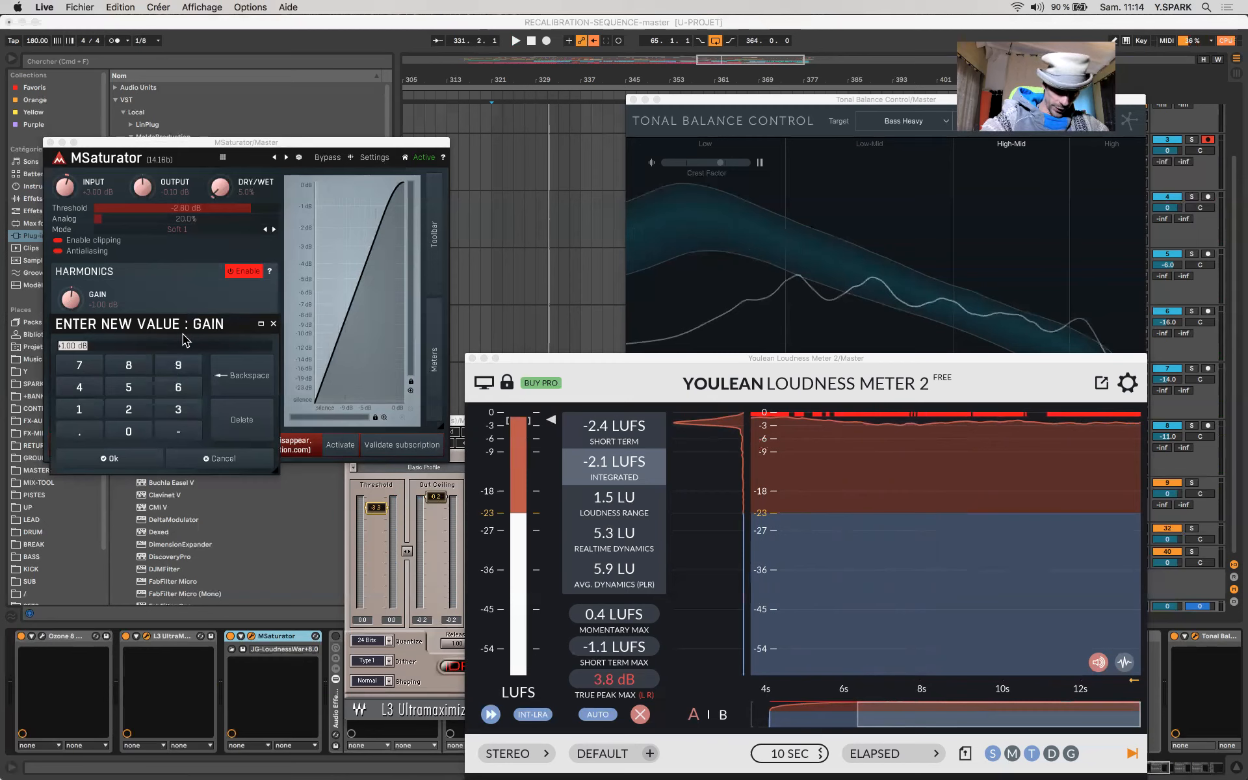
type("3")
key("Return")
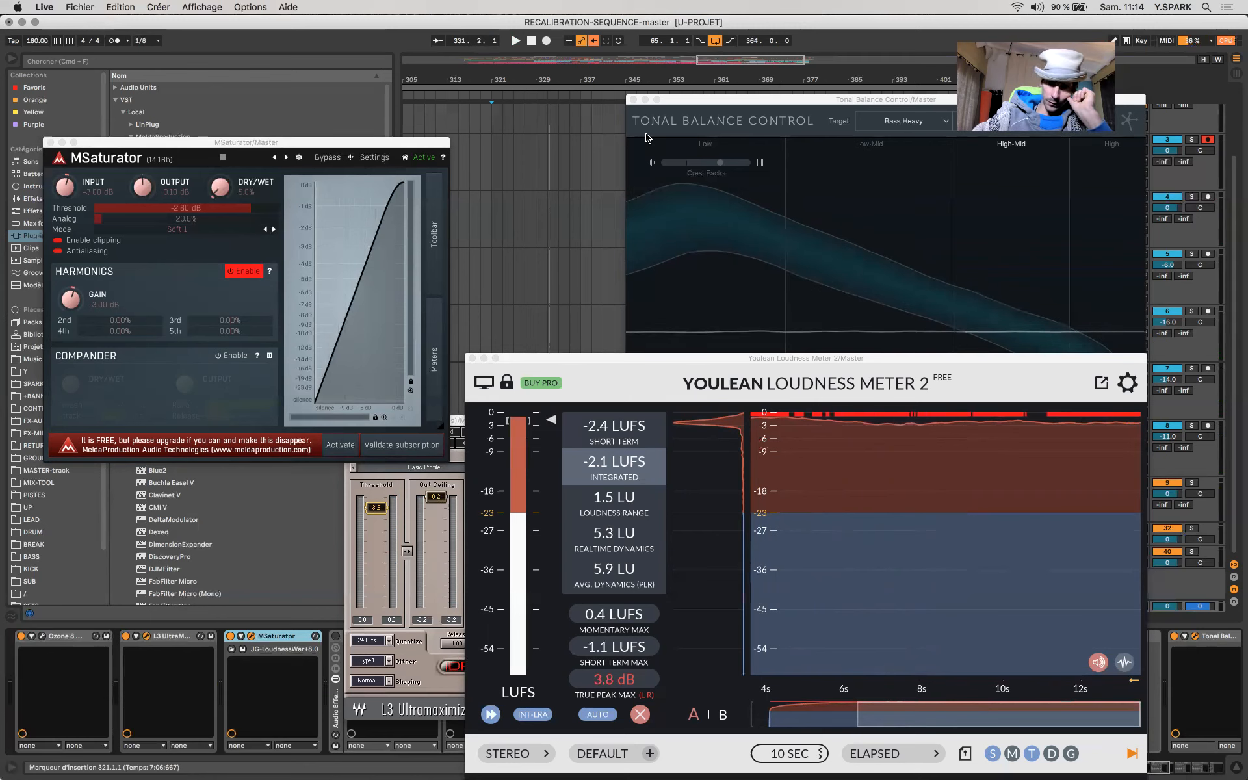
key("space")
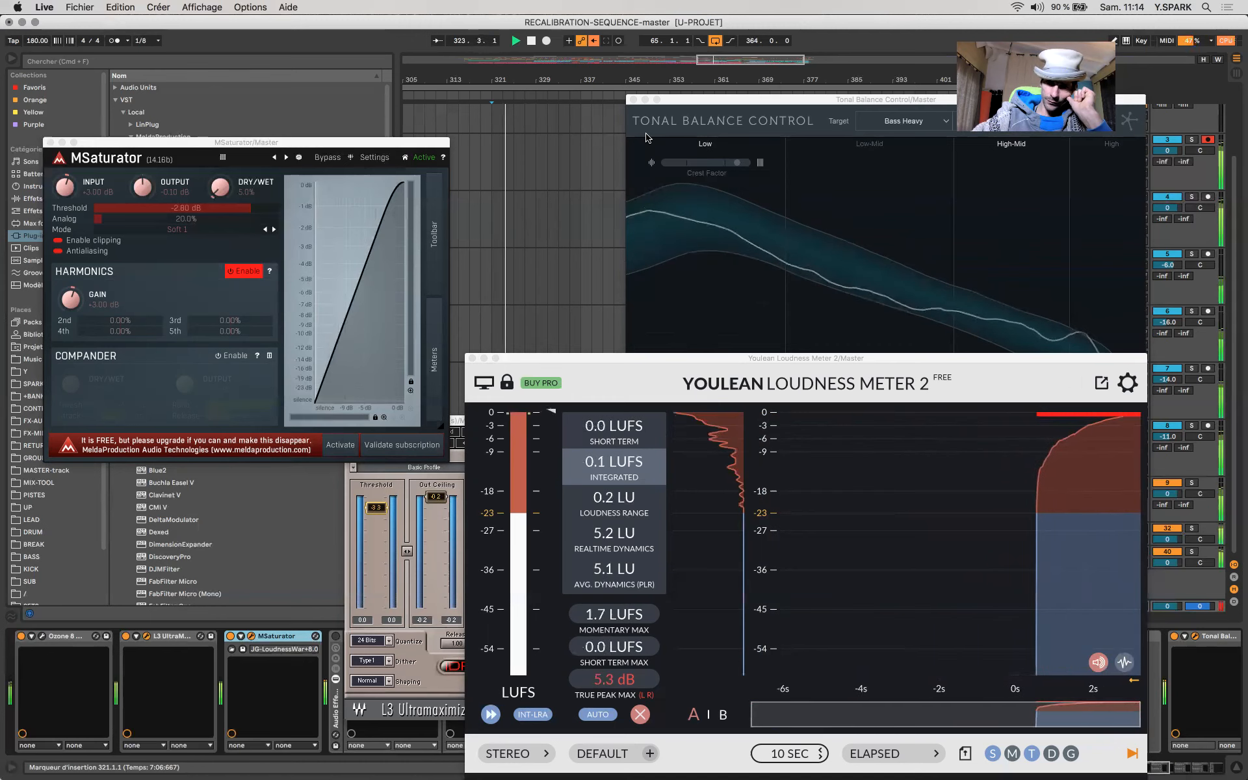
left_click(246, 272)
key("space")
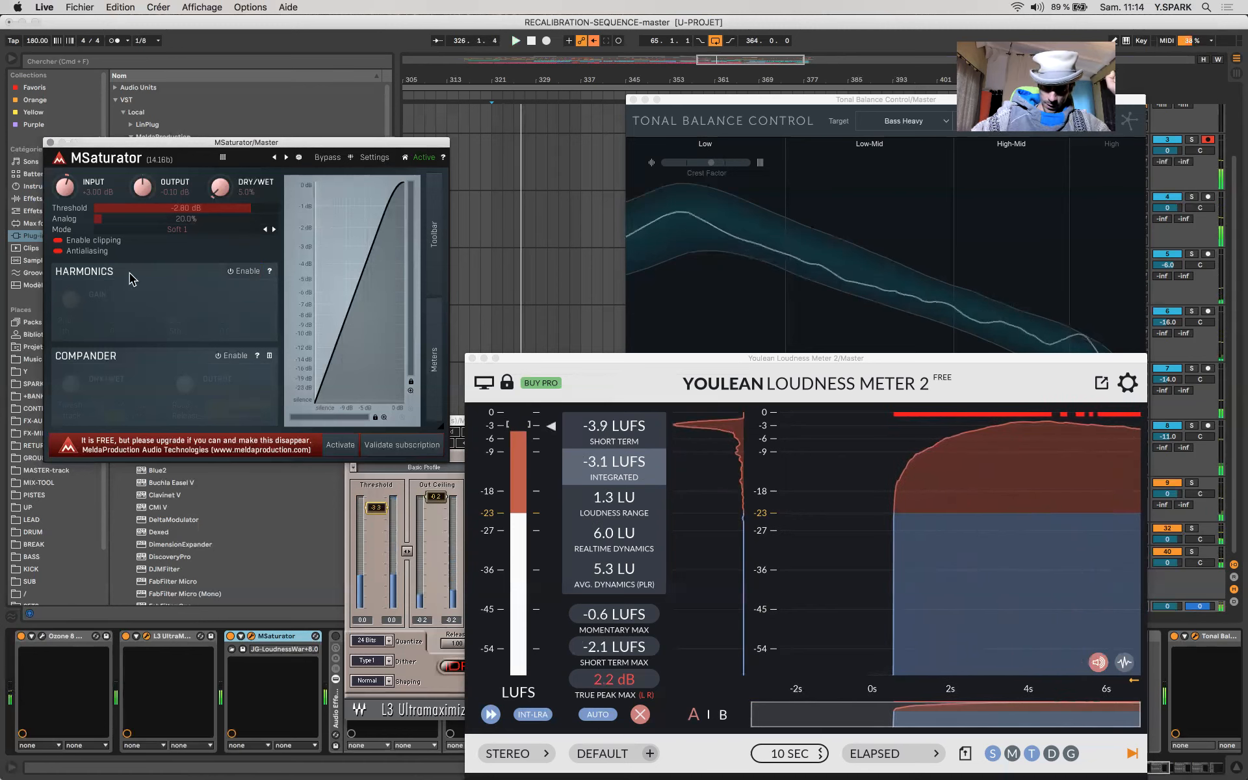
Step: Re-enable MSaturator's Harmonics section and set its gain to 1 dB
left_click(235, 276)
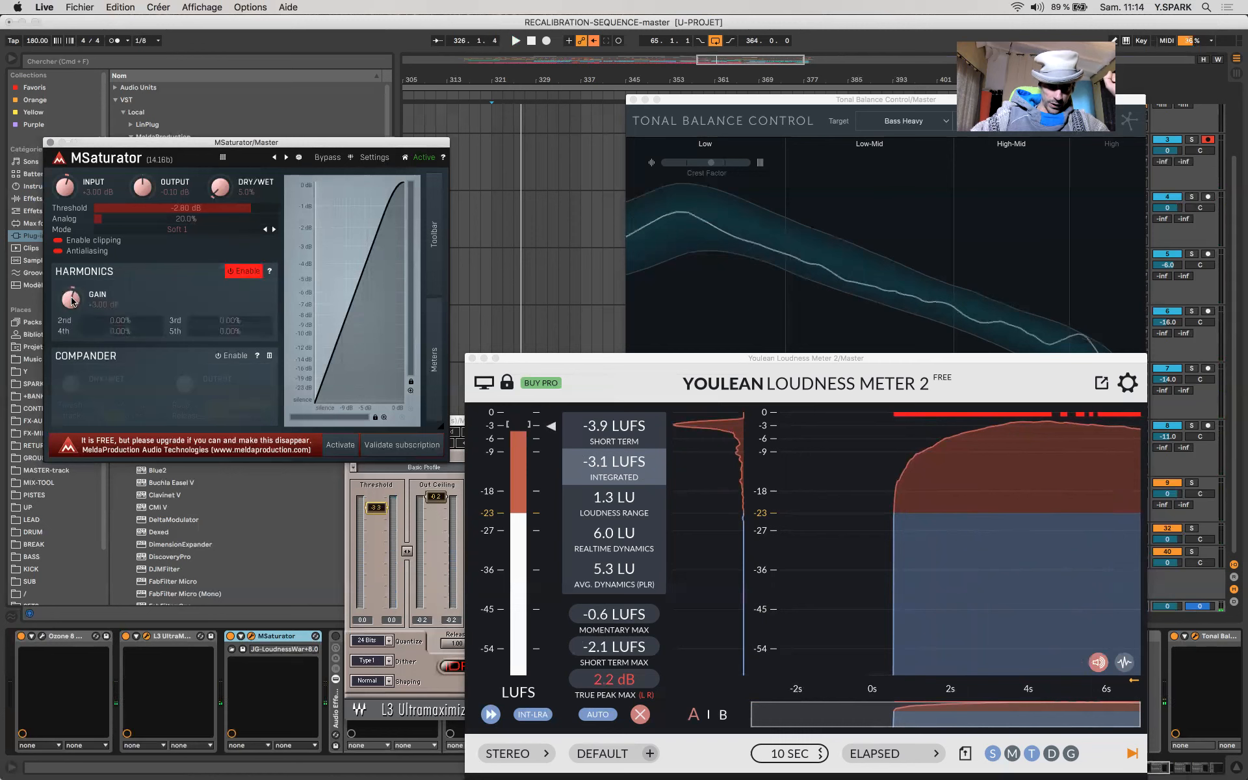
double_click(71, 301)
type("1")
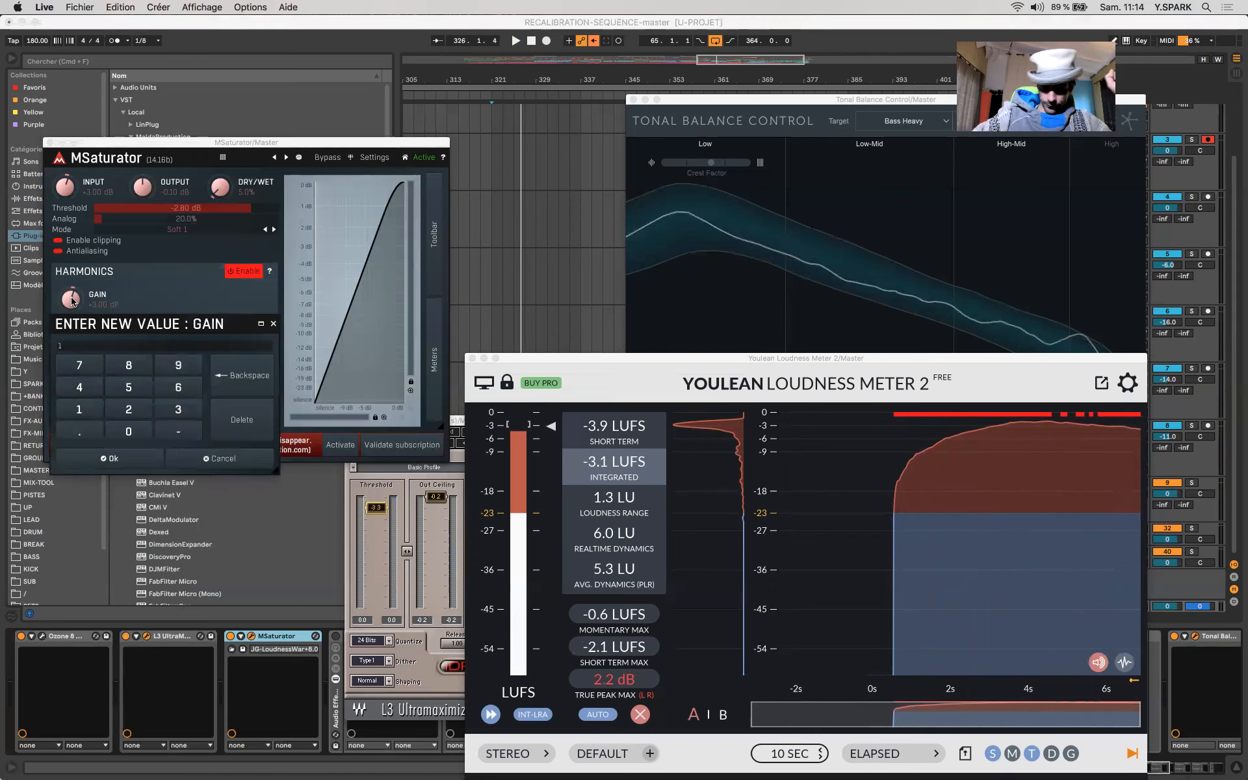
key("Return")
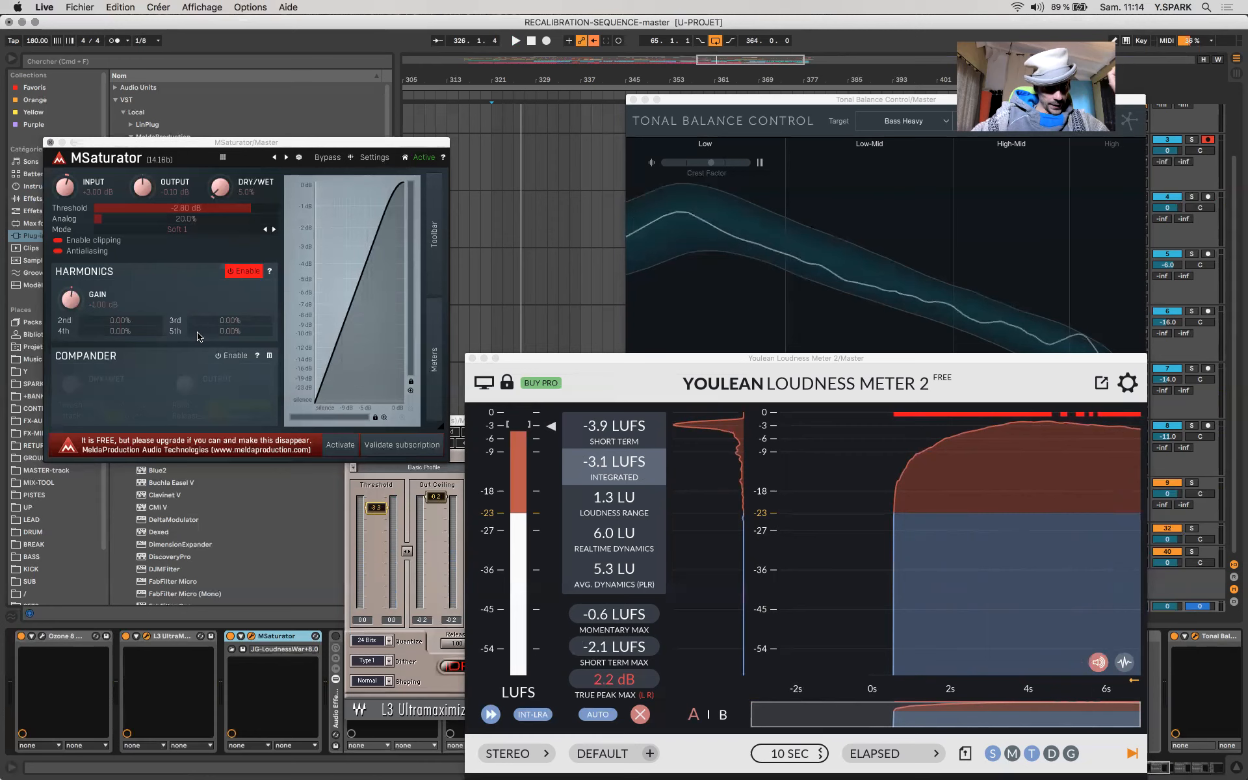
Step: Open Ozone 8 Maximizer clear of the loudness meter and set its threshold to -9.1 dB while the track plays
left_click(42, 637)
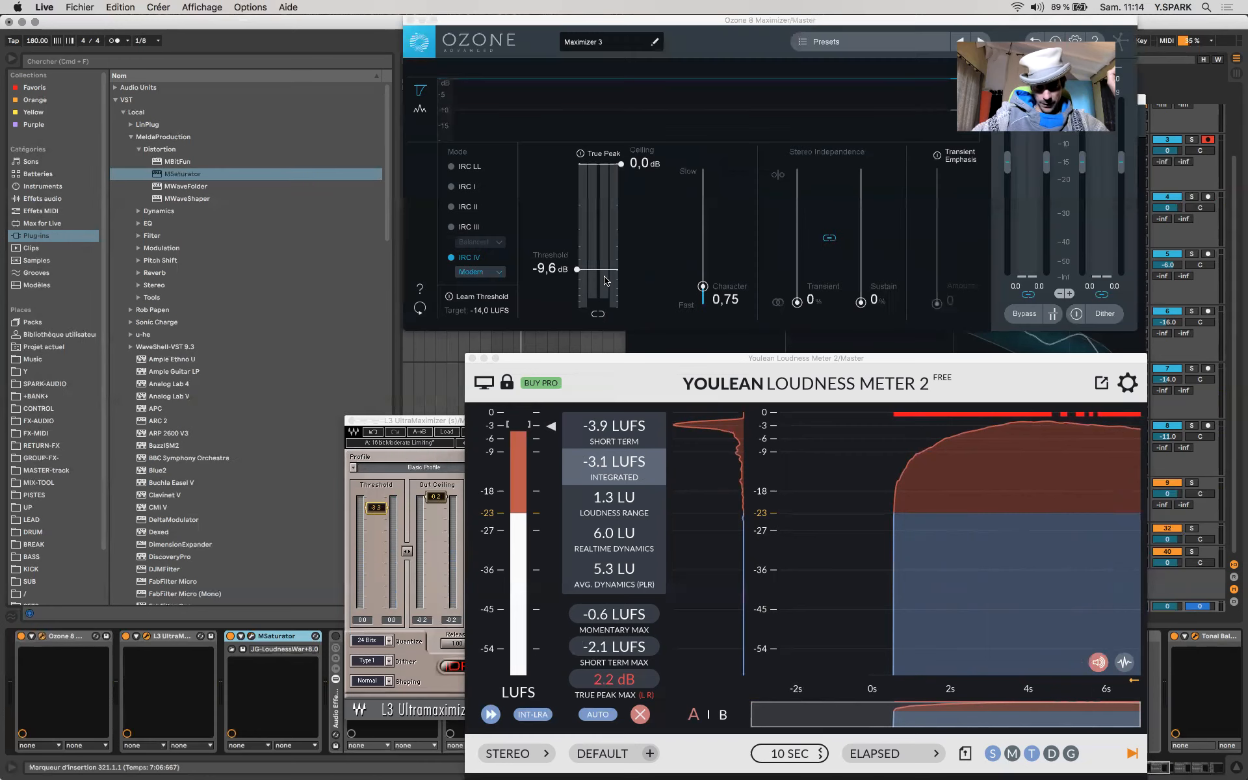
left_click_drag(608, 30, 362, 29)
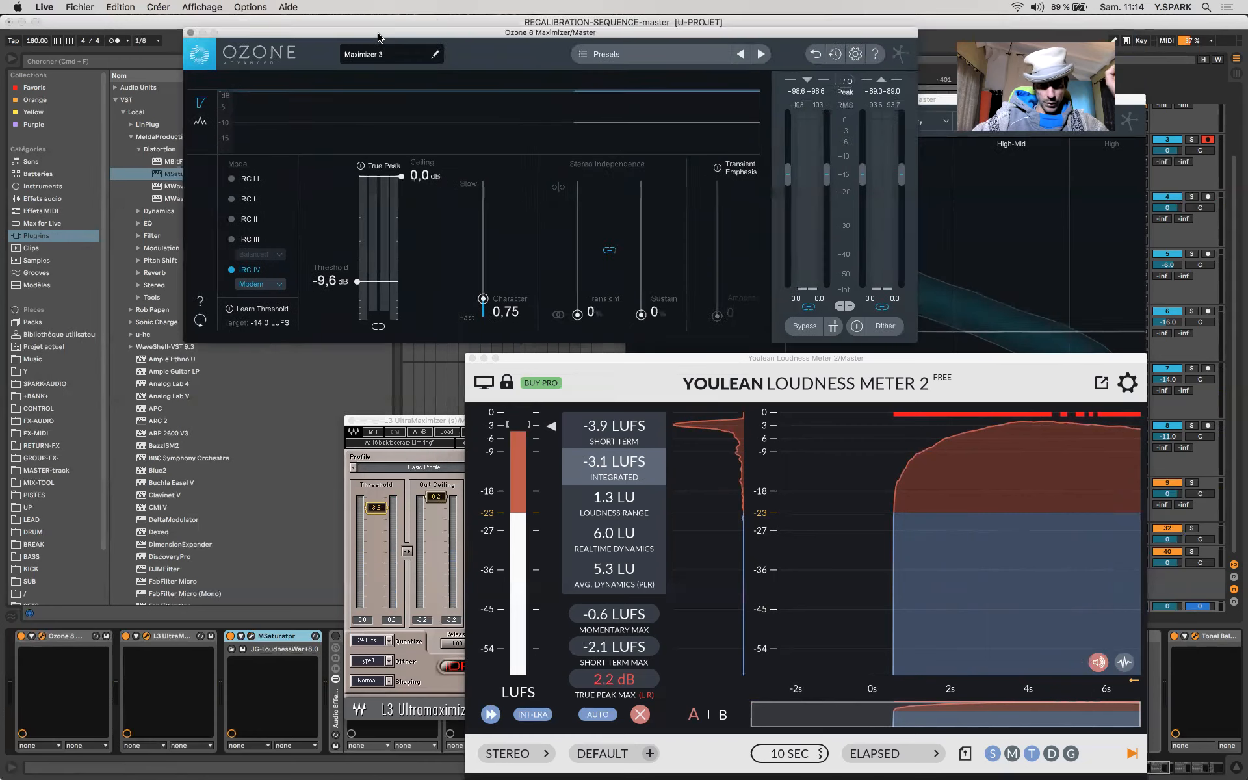
key("space")
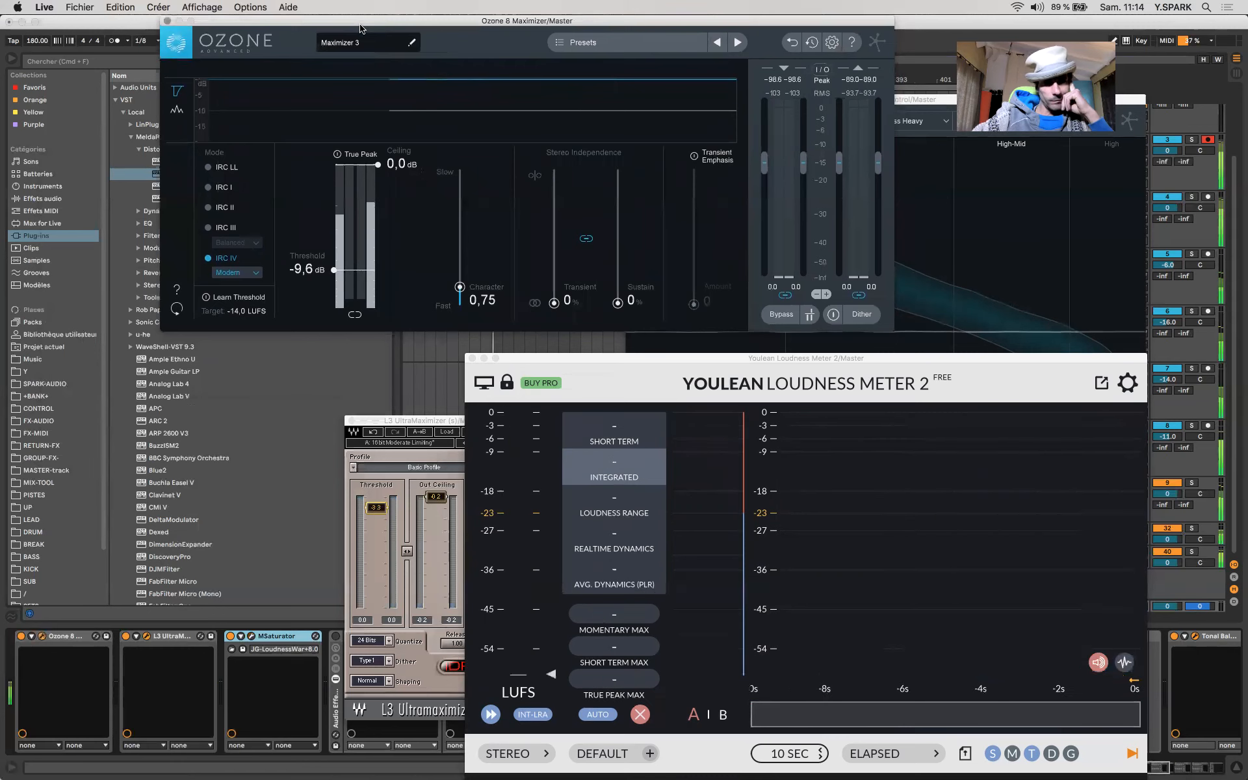
left_click_drag(342, 275, 338, 276)
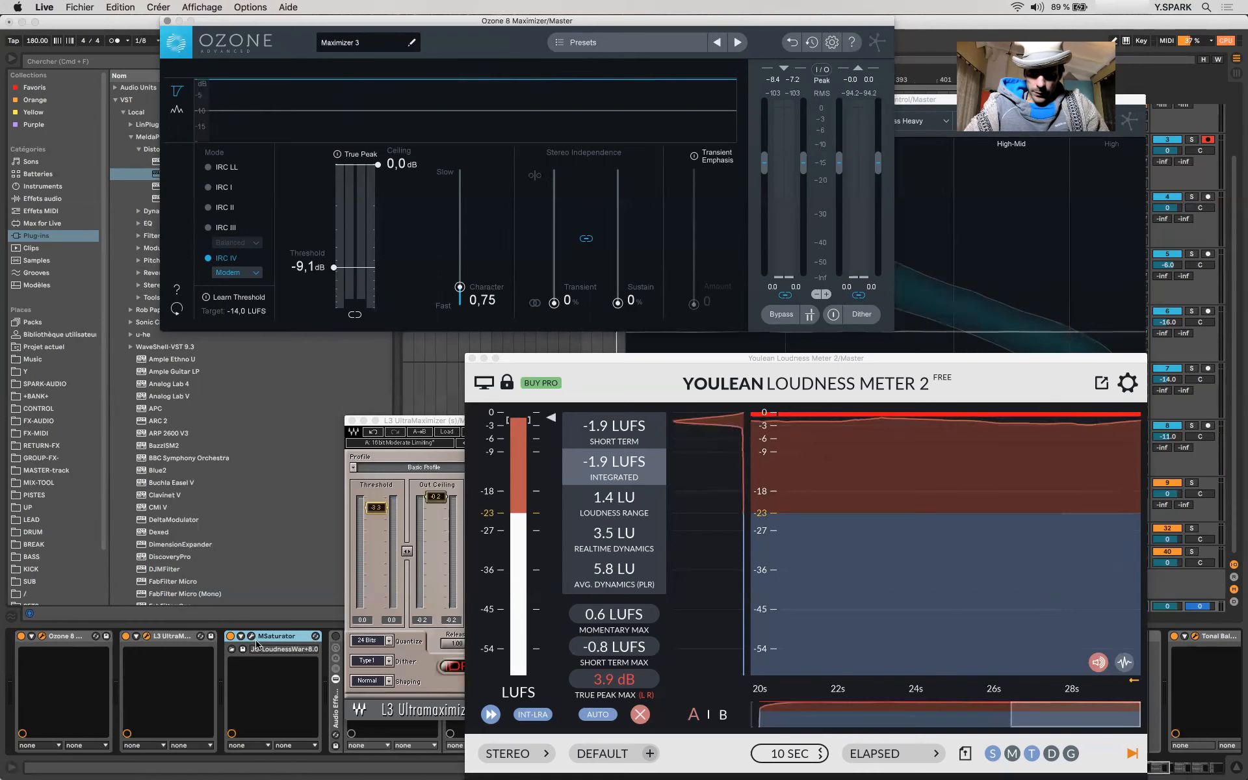
Step: Set MSaturator's Output to -0.30 dB and play the track to check the loudness
left_click(291, 639)
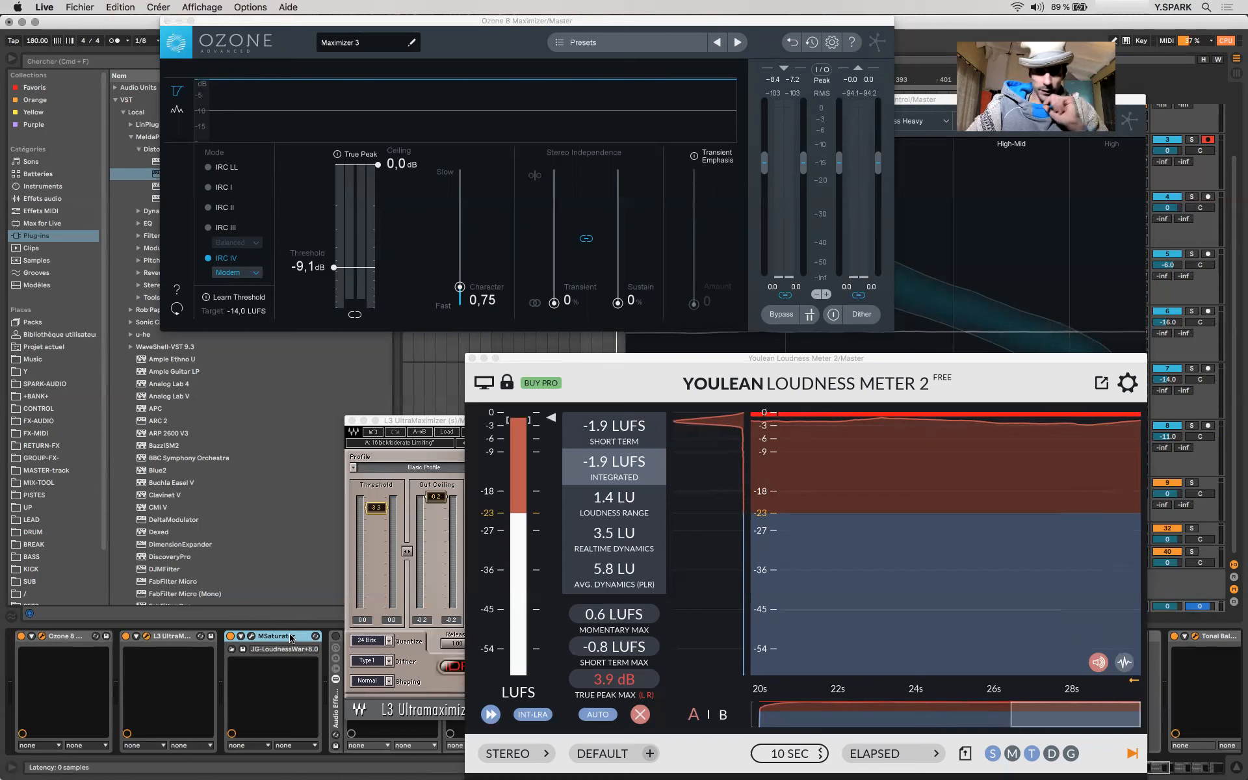
left_click(252, 637)
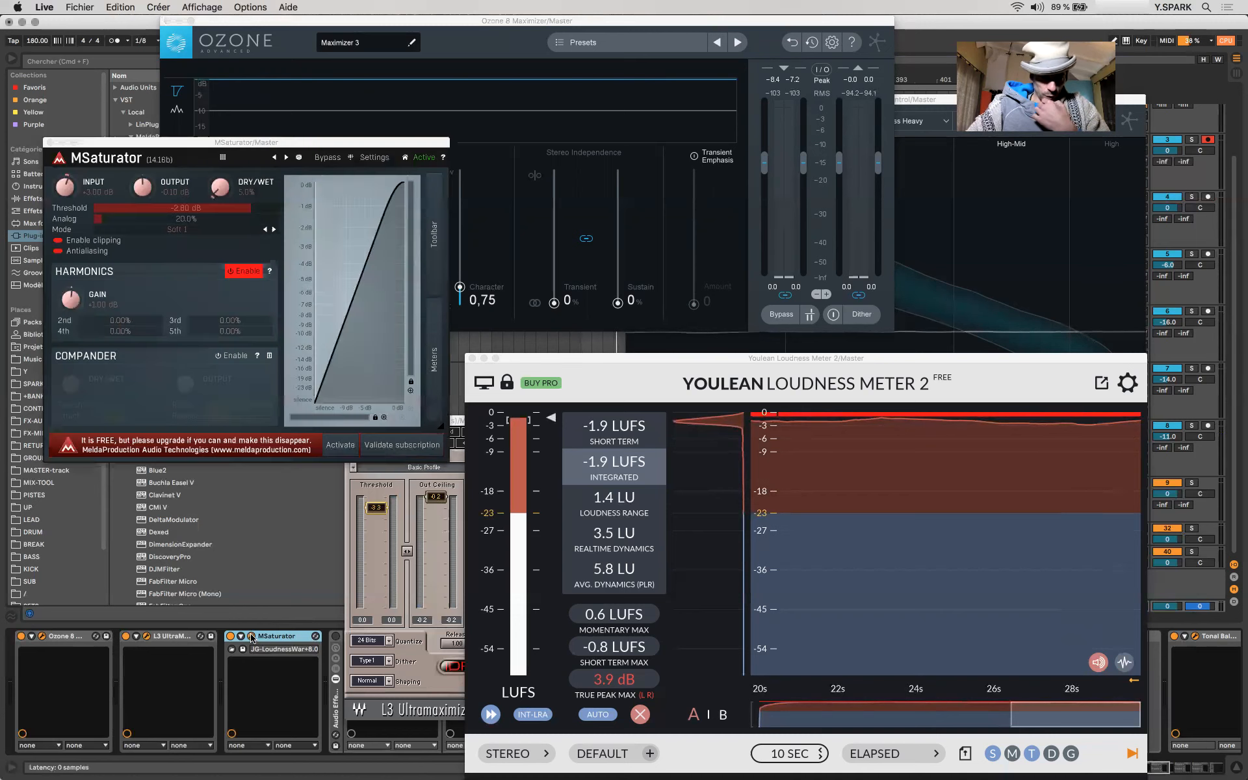
double_click(144, 193)
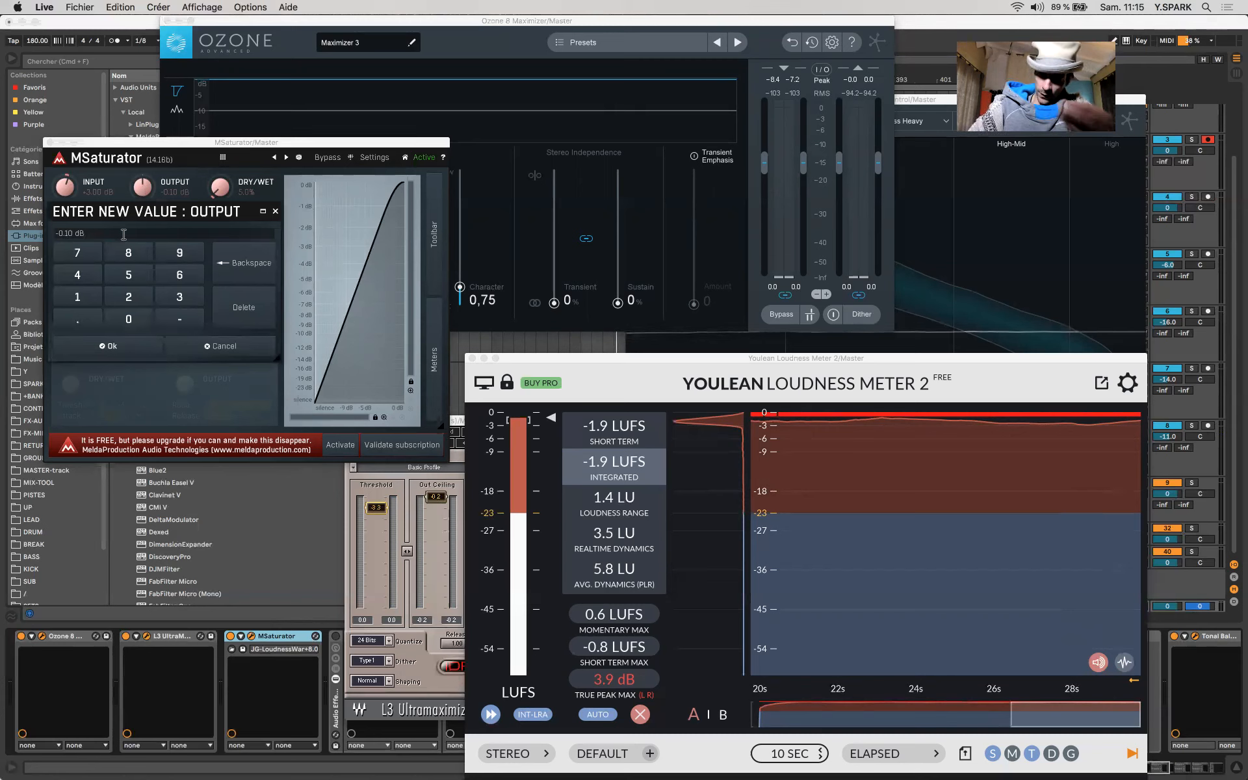
type("3")
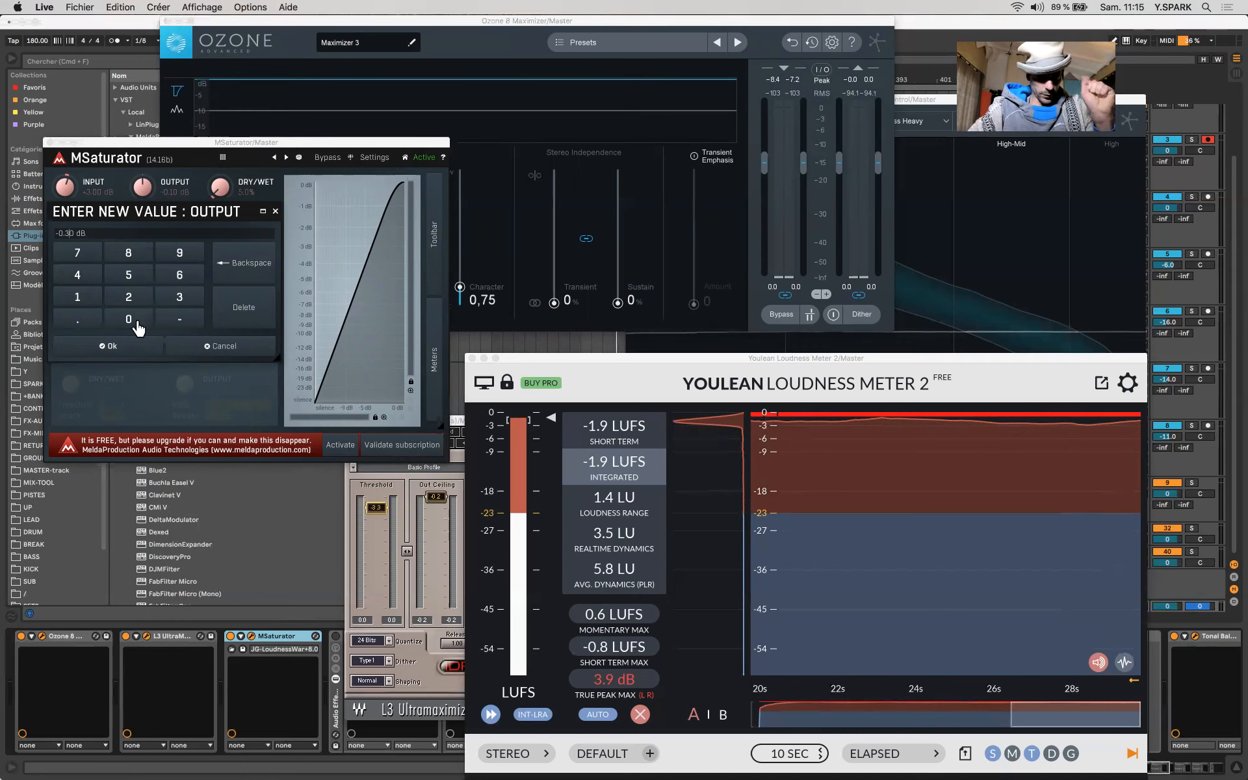
left_click(110, 346)
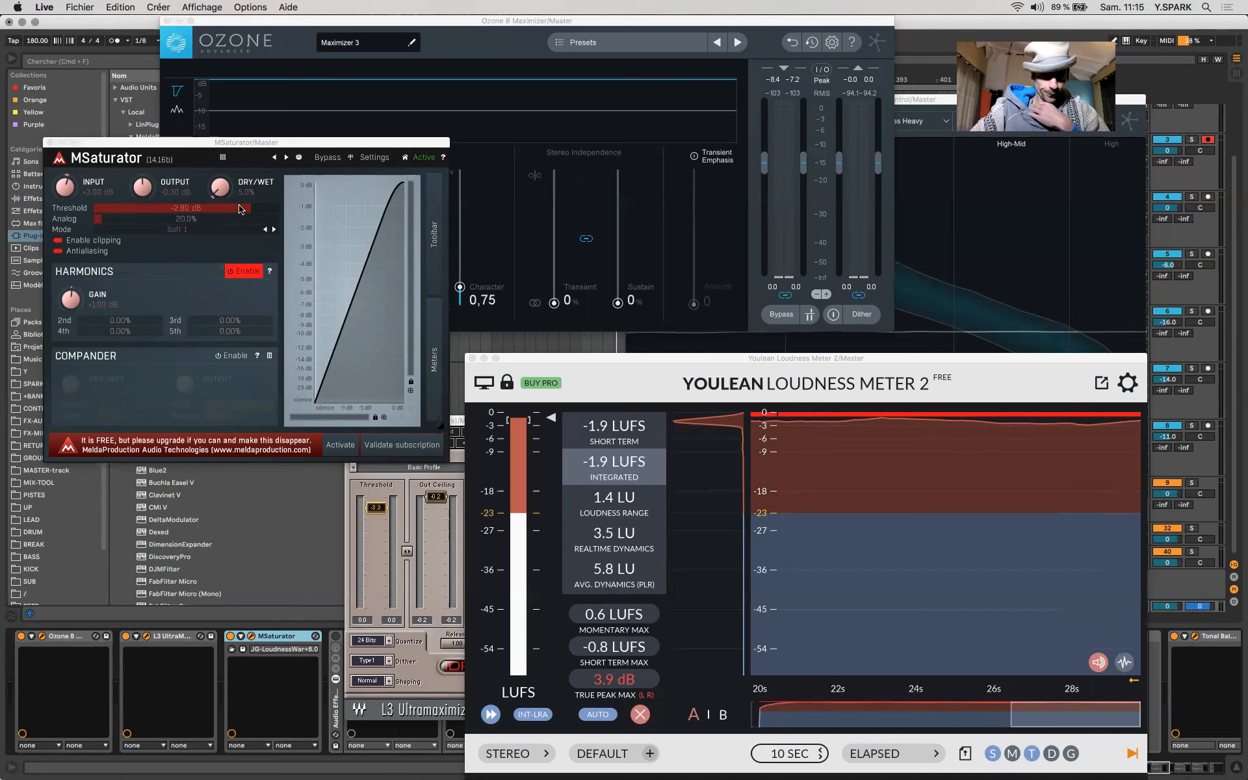
key("space")
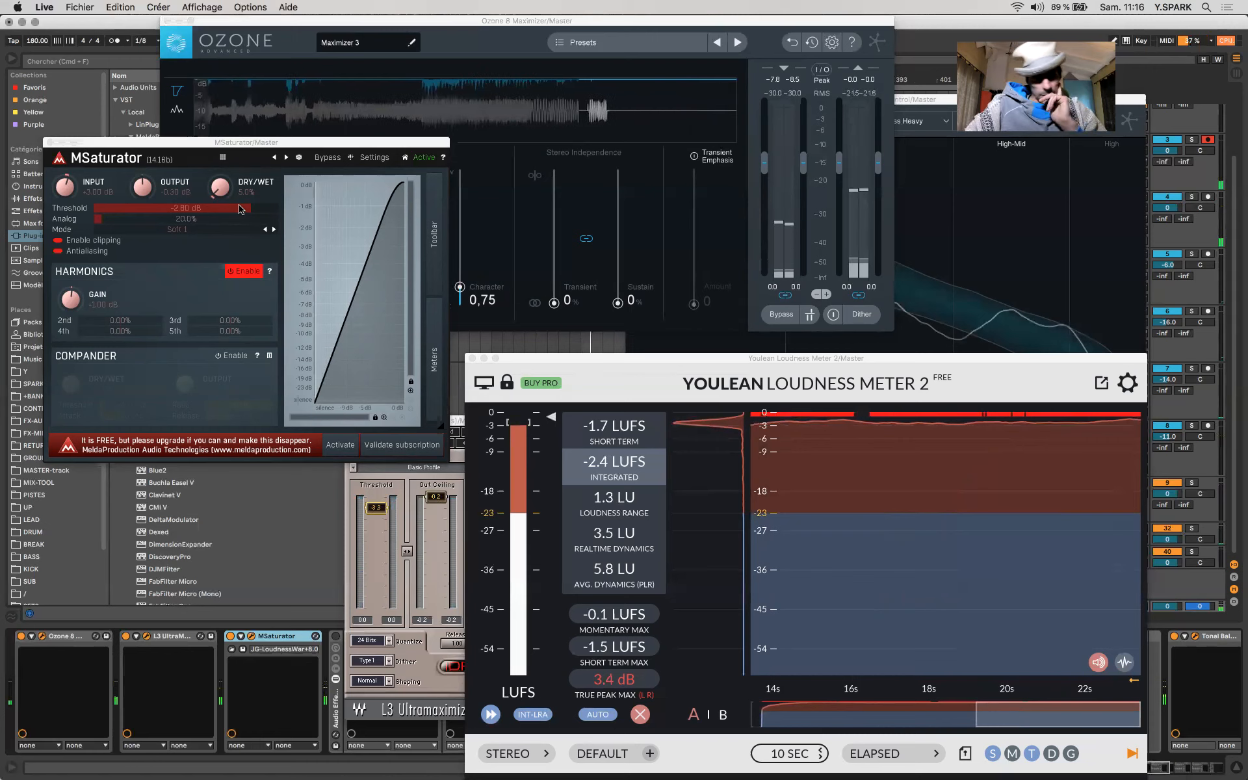
Step: Move the loudness meter aside and close it, play the track to check tonal balance, and close the Ozone and Tonal Balance Control windows
left_click_drag(131, 145, 151, 103)
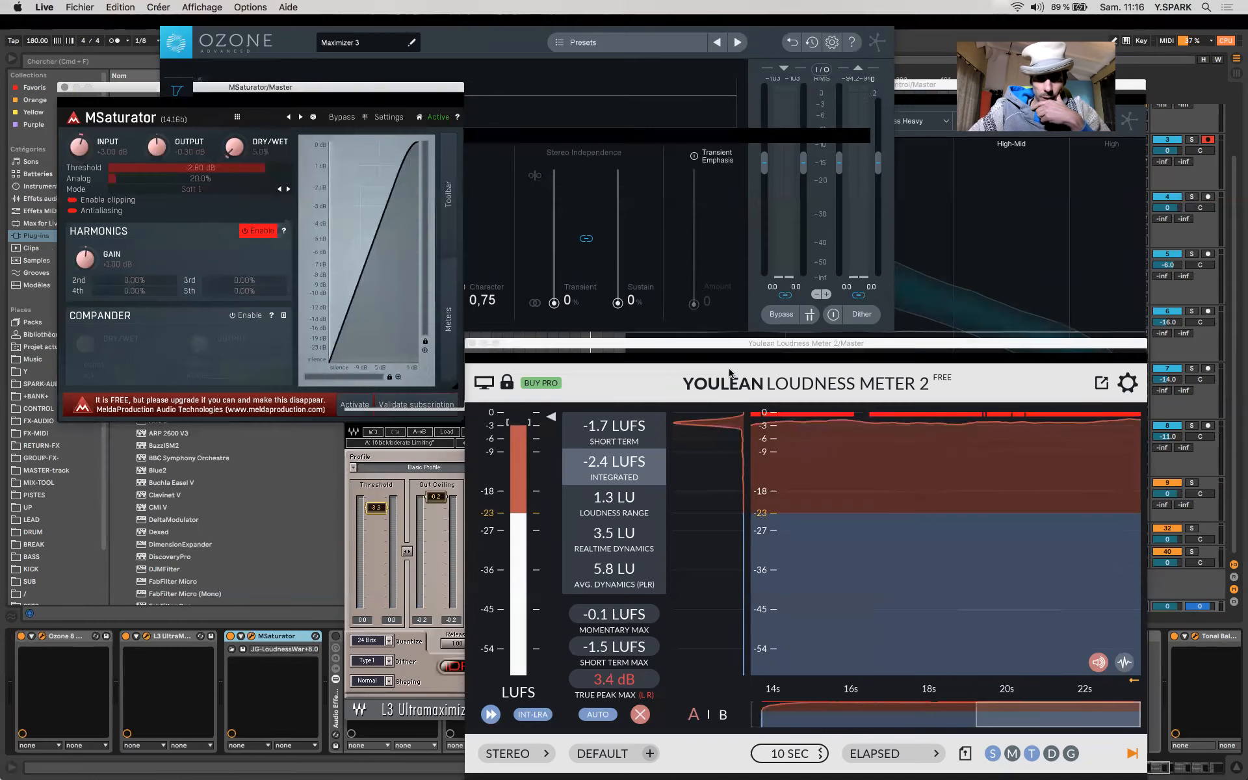
left_click_drag(704, 358, 707, 9)
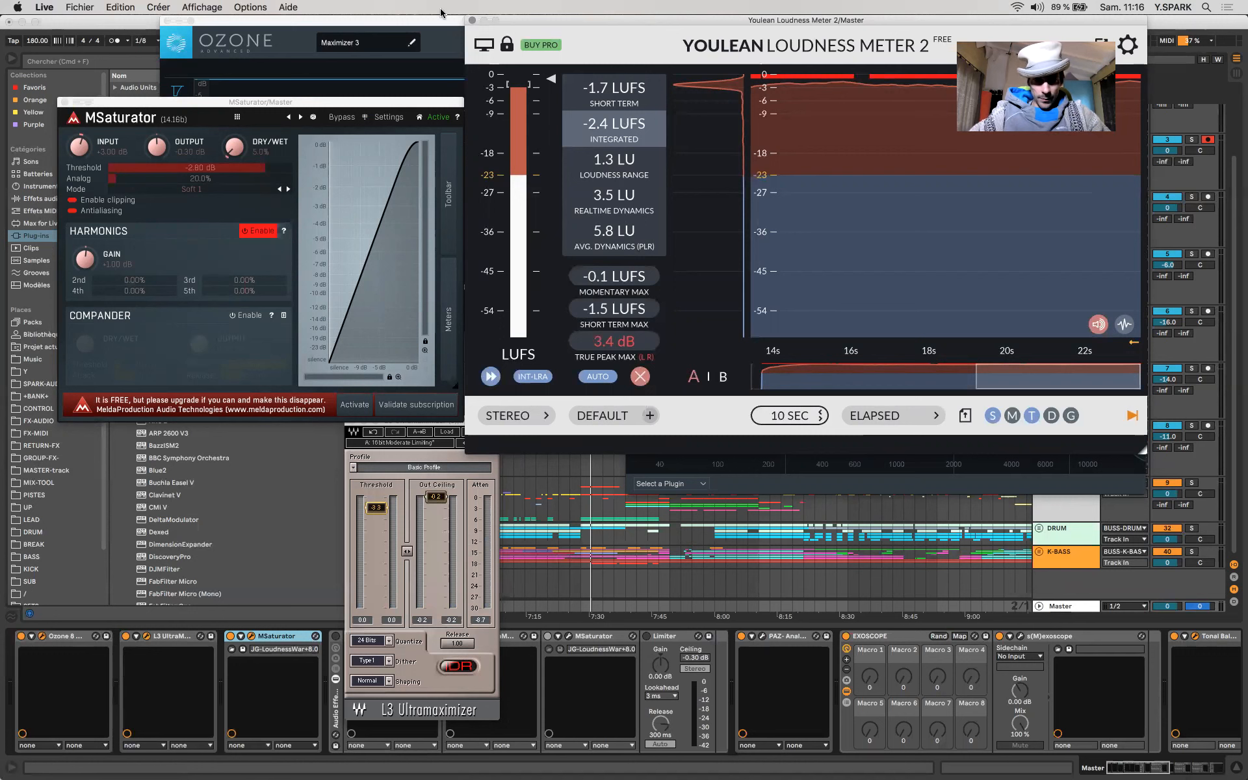
left_click(472, 21)
key("space")
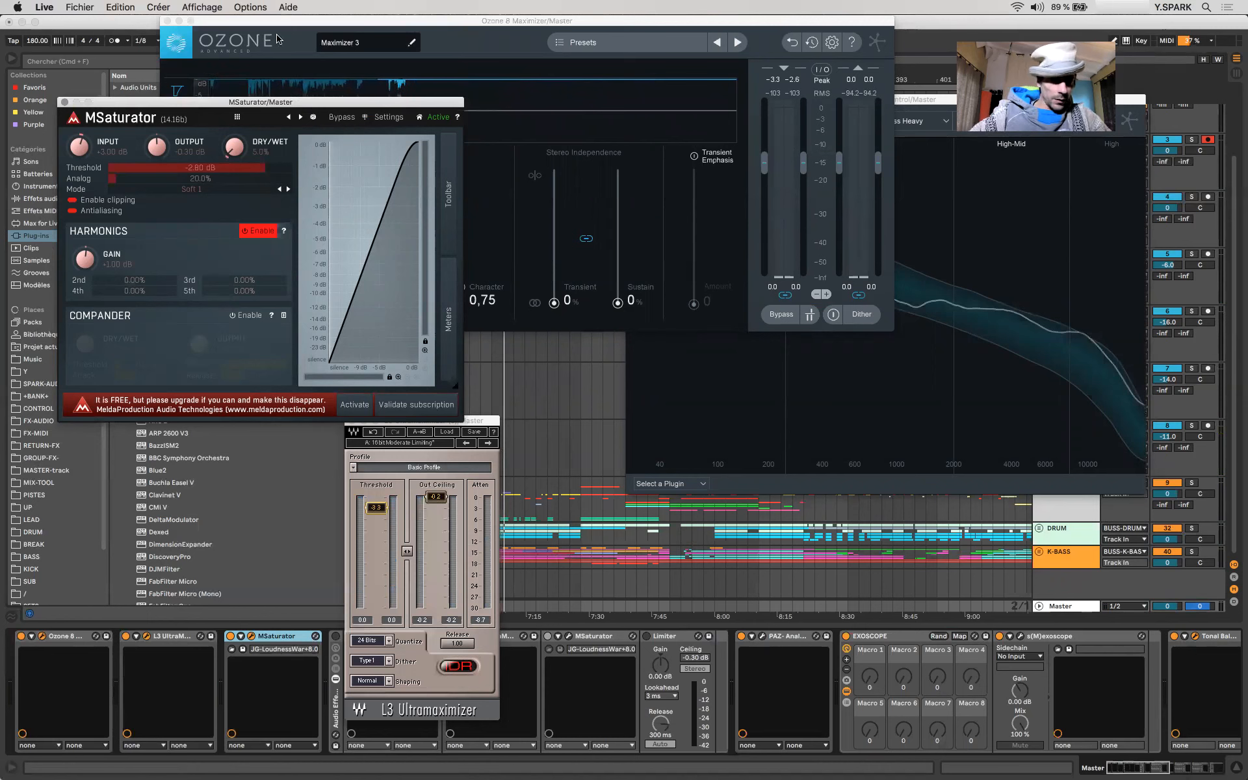
left_click(168, 21)
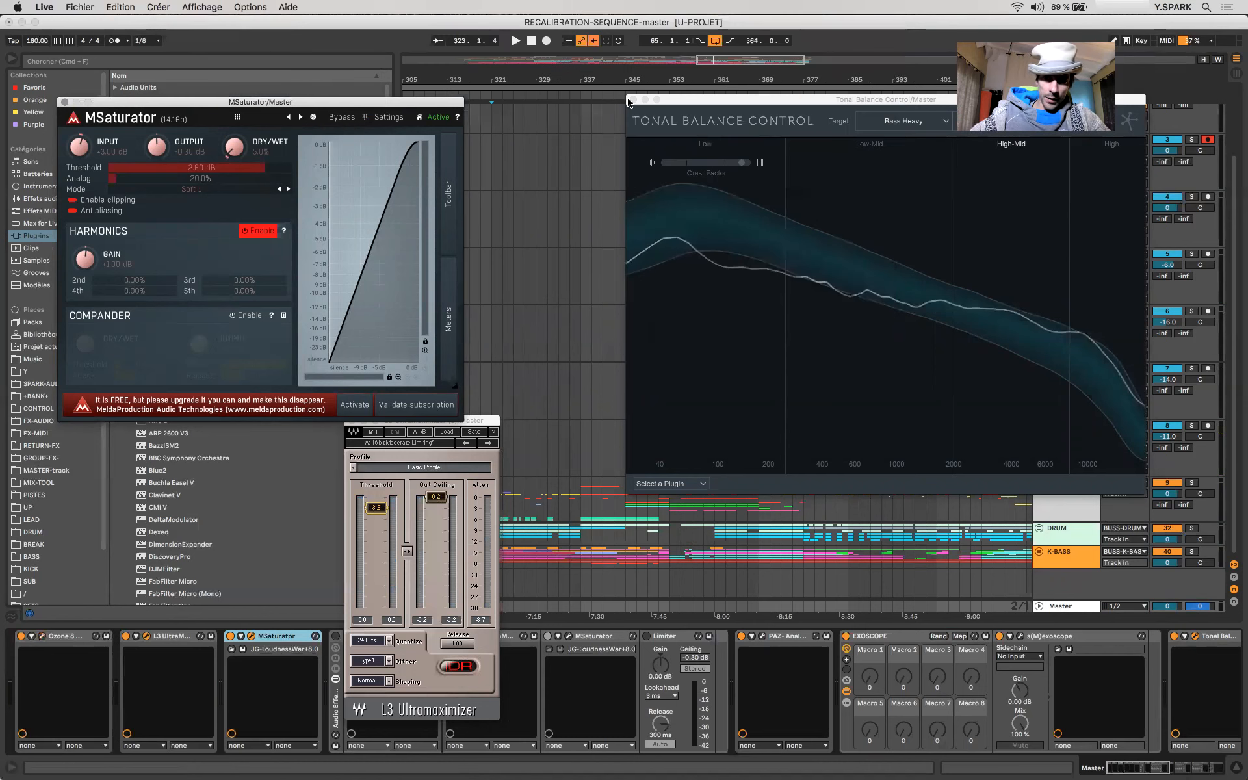
left_click(630, 101)
Step: Arm the REC track and record a few bars of the mastered output onto it, starting playback from bar 361
scroll(637, 195, "up", 3)
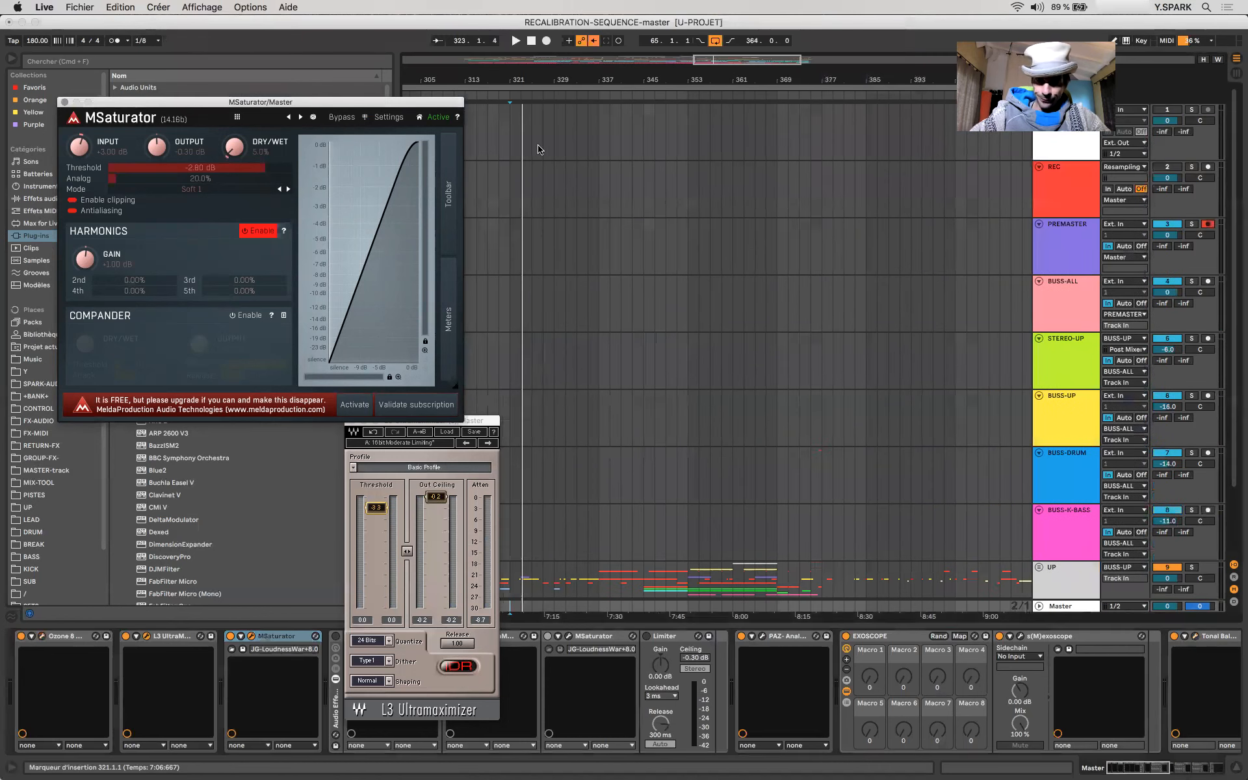
left_click(588, 178)
left_click(1208, 167)
left_click(733, 200)
key("space")
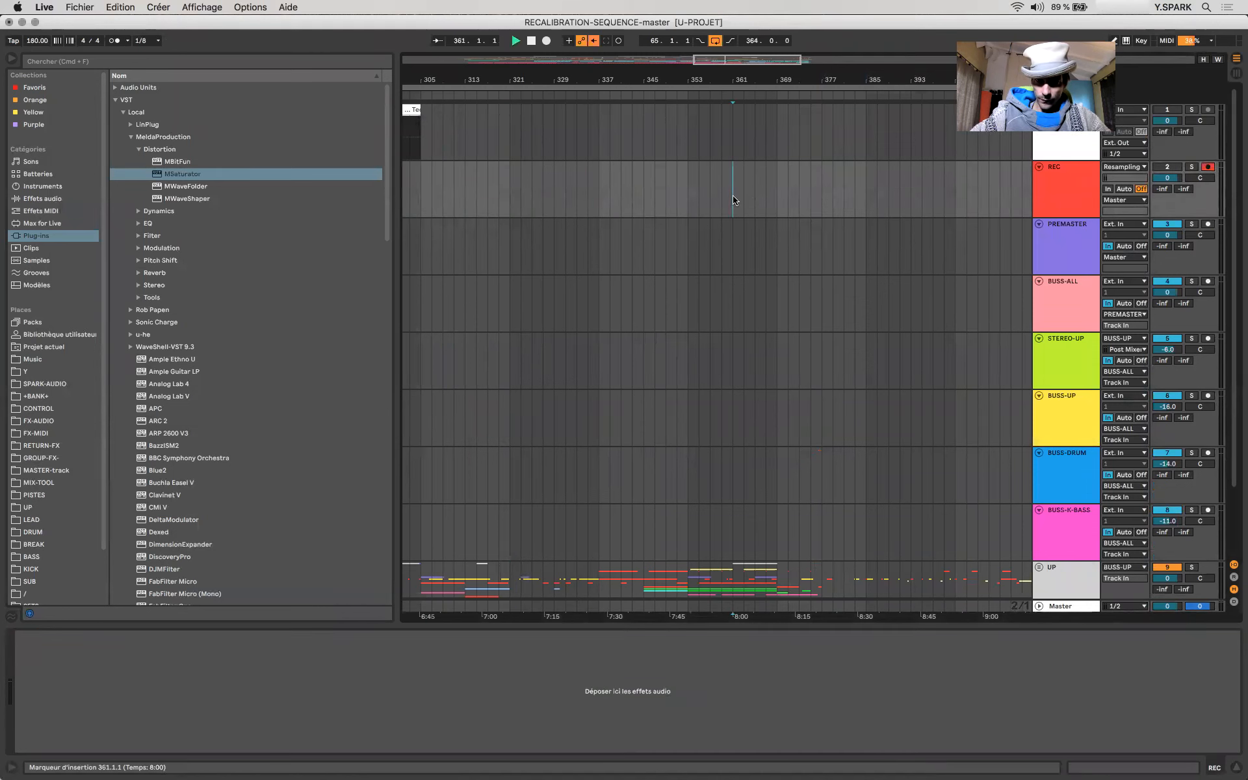
left_click(547, 41)
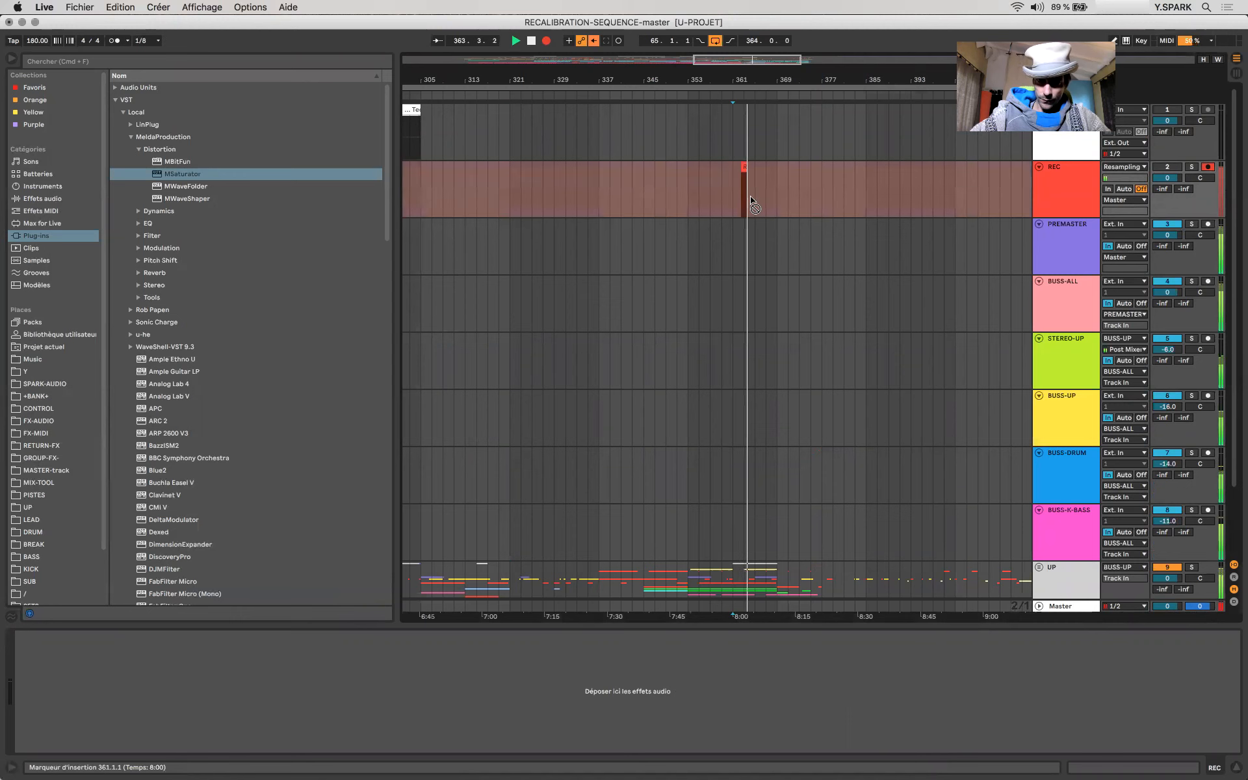
scroll(750, 196, "up", 10)
scroll(490, 206, "up", 10)
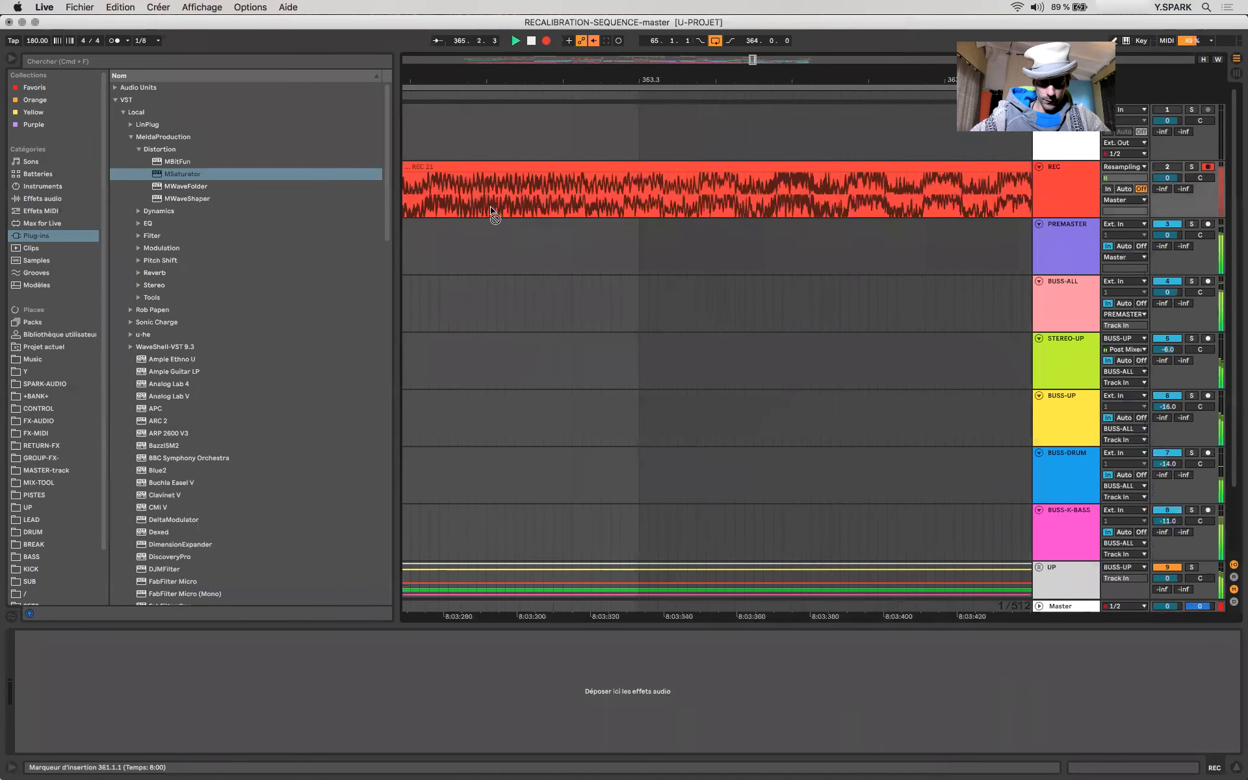
key("space")
Step: Examine the waveform of the newly recorded clip on the REC track up close
scroll(819, 202, "up", 5)
scroll(819, 206, "up", 5)
scroll(511, 191, "up", 5)
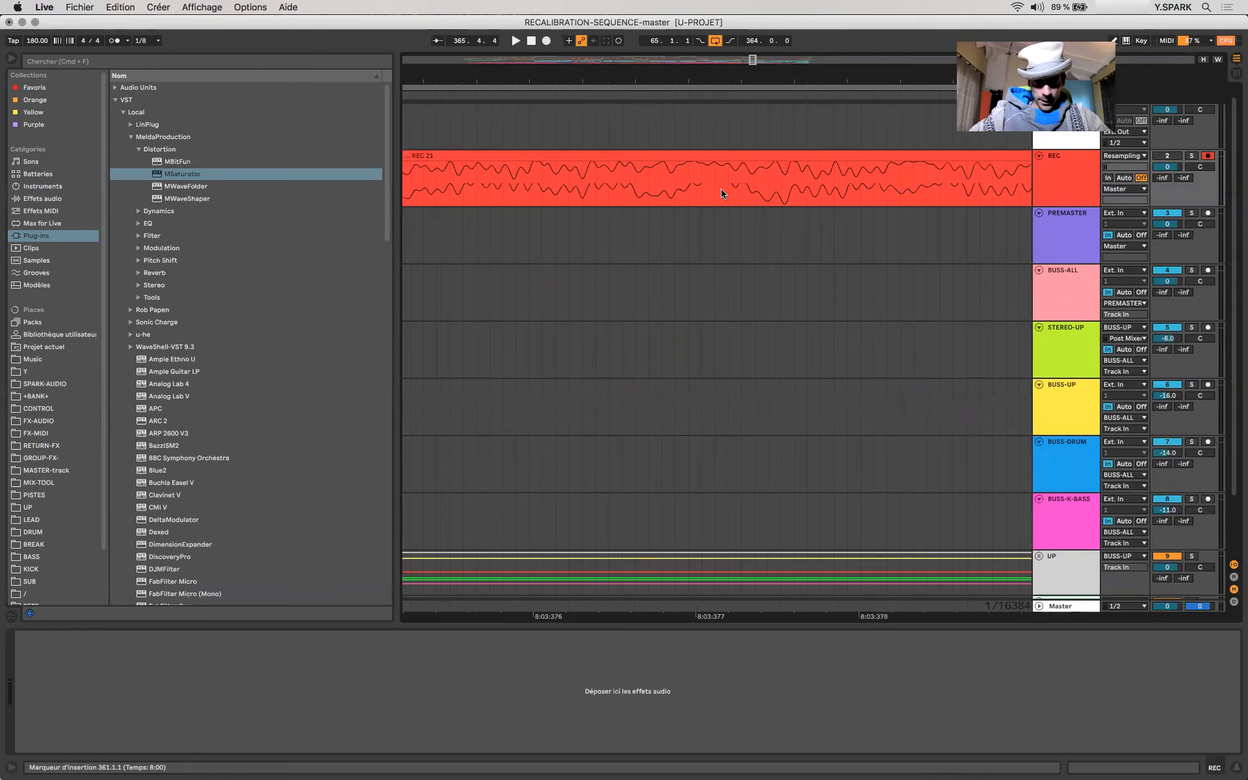
scroll(595, 177, "down", 10)
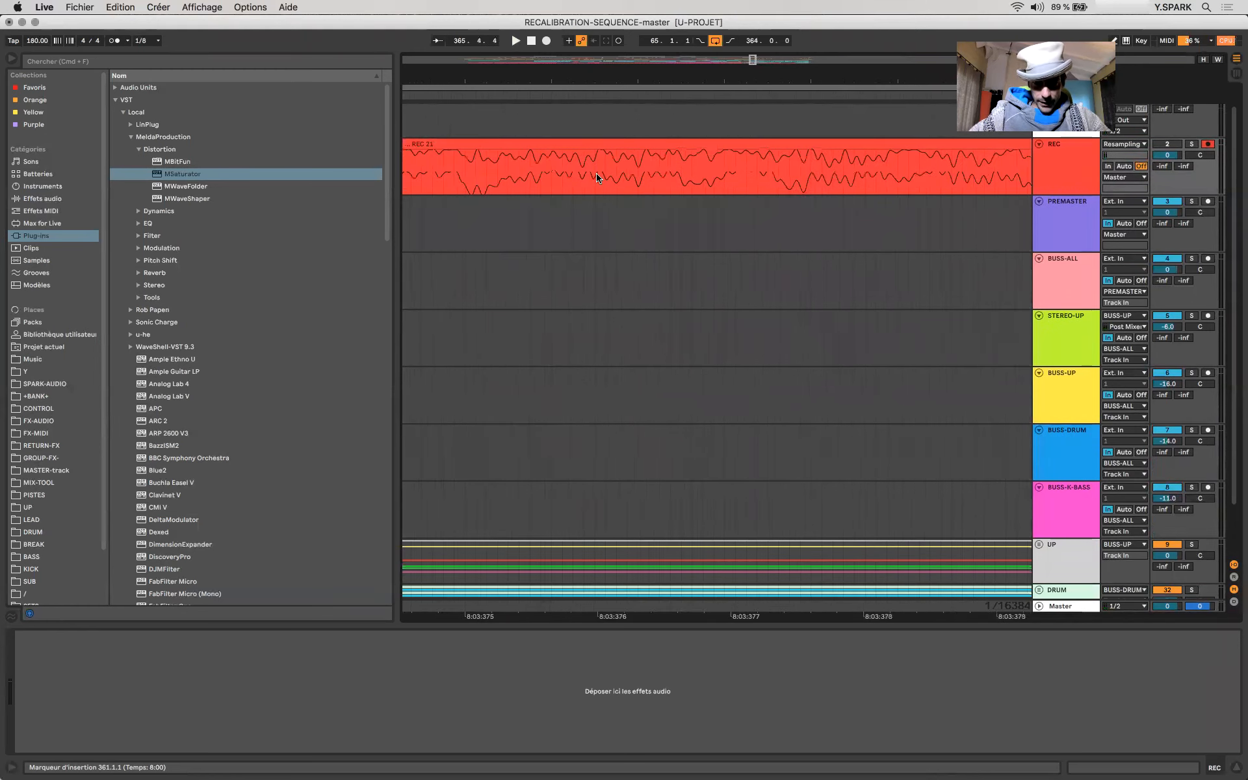
scroll(598, 178, "down", 10)
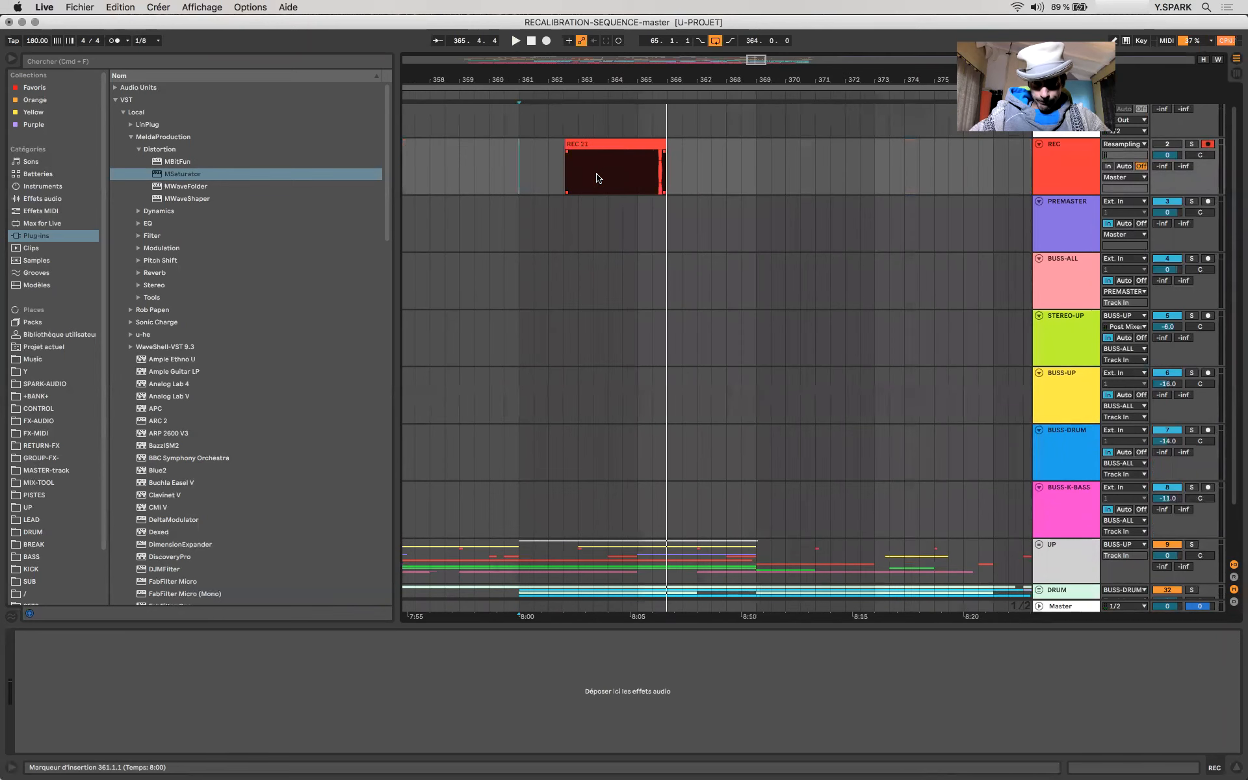
left_click(572, 146)
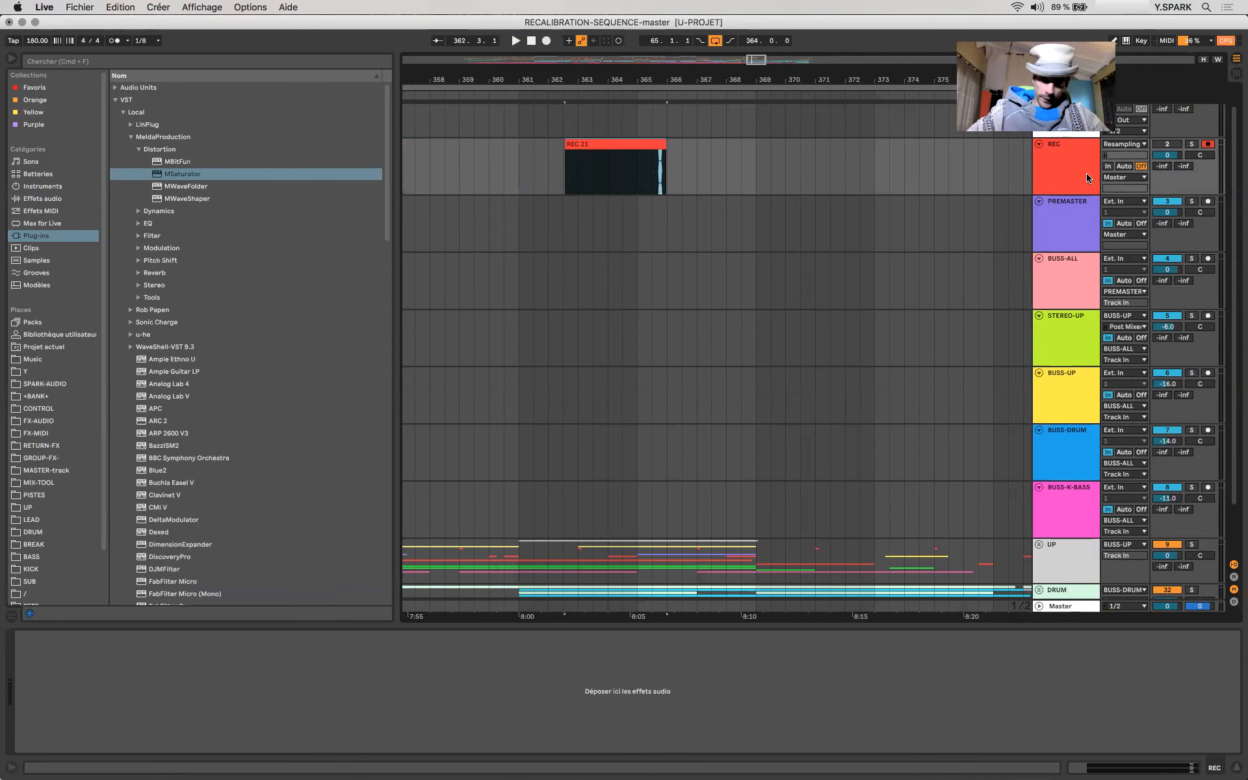
left_click(608, 146)
key("z")
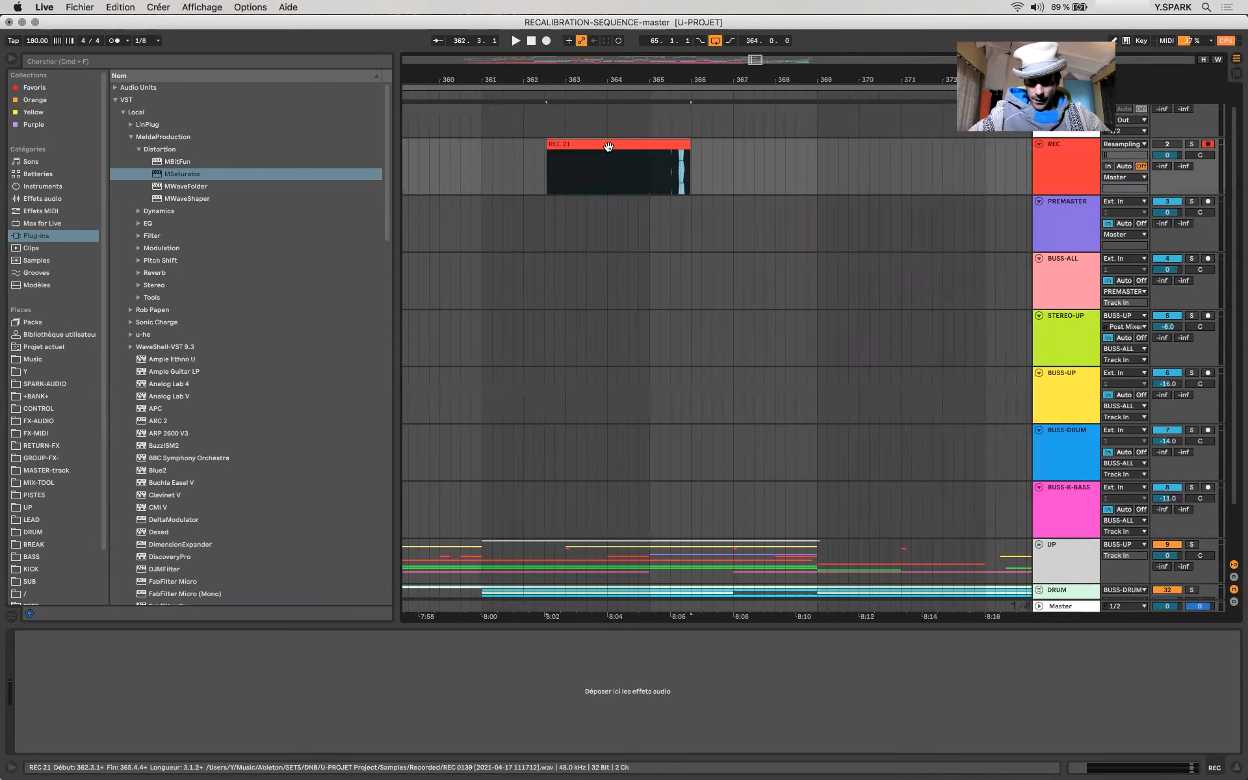
scroll(609, 147, "up", 10)
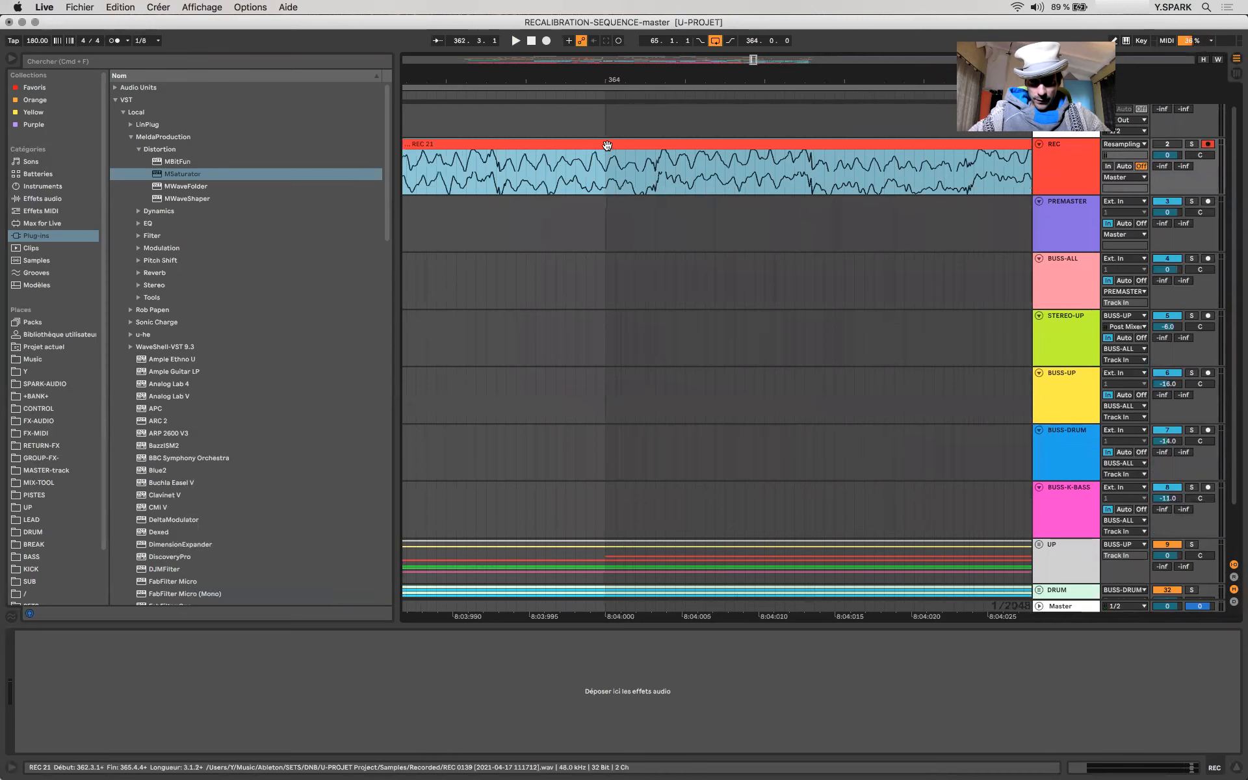
Step: Delete the recorded clip near bar 363 on the REC track
scroll(701, 189, "down", 4)
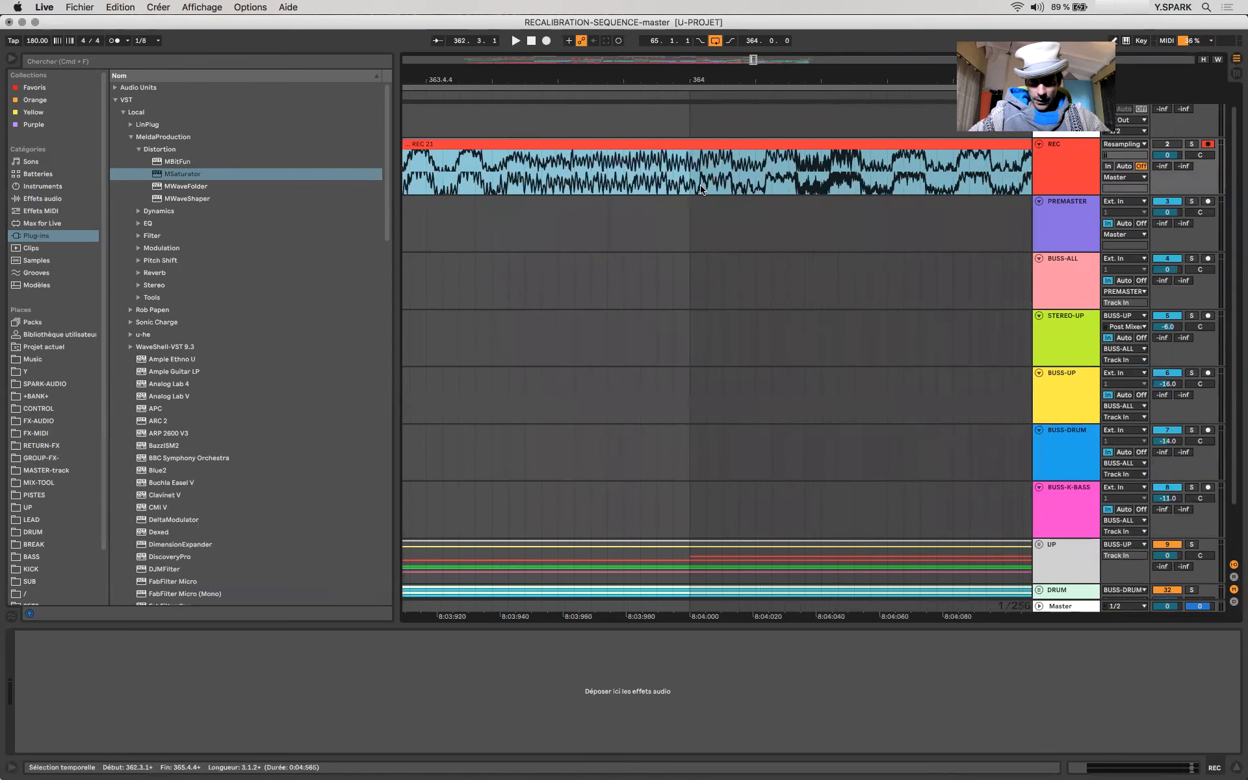
scroll(701, 189, "down", 8)
scroll(843, 176, "up", 2)
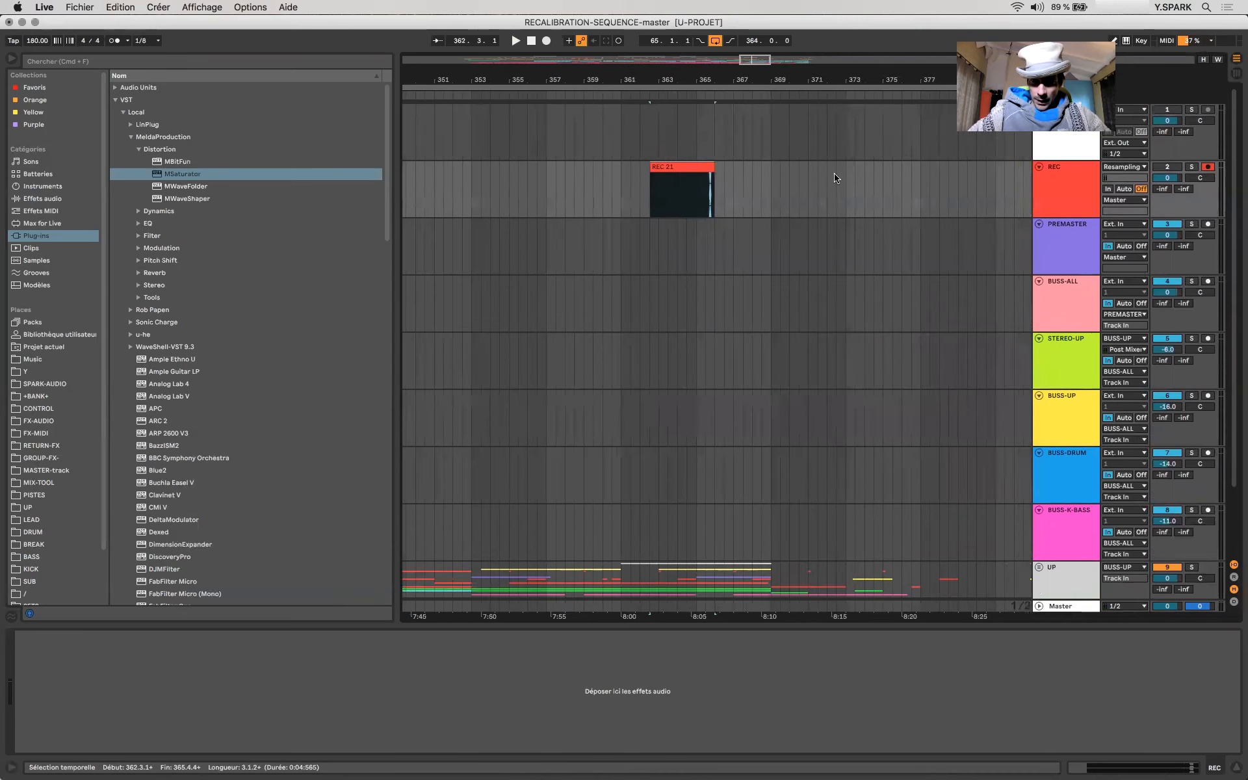
left_click(676, 168)
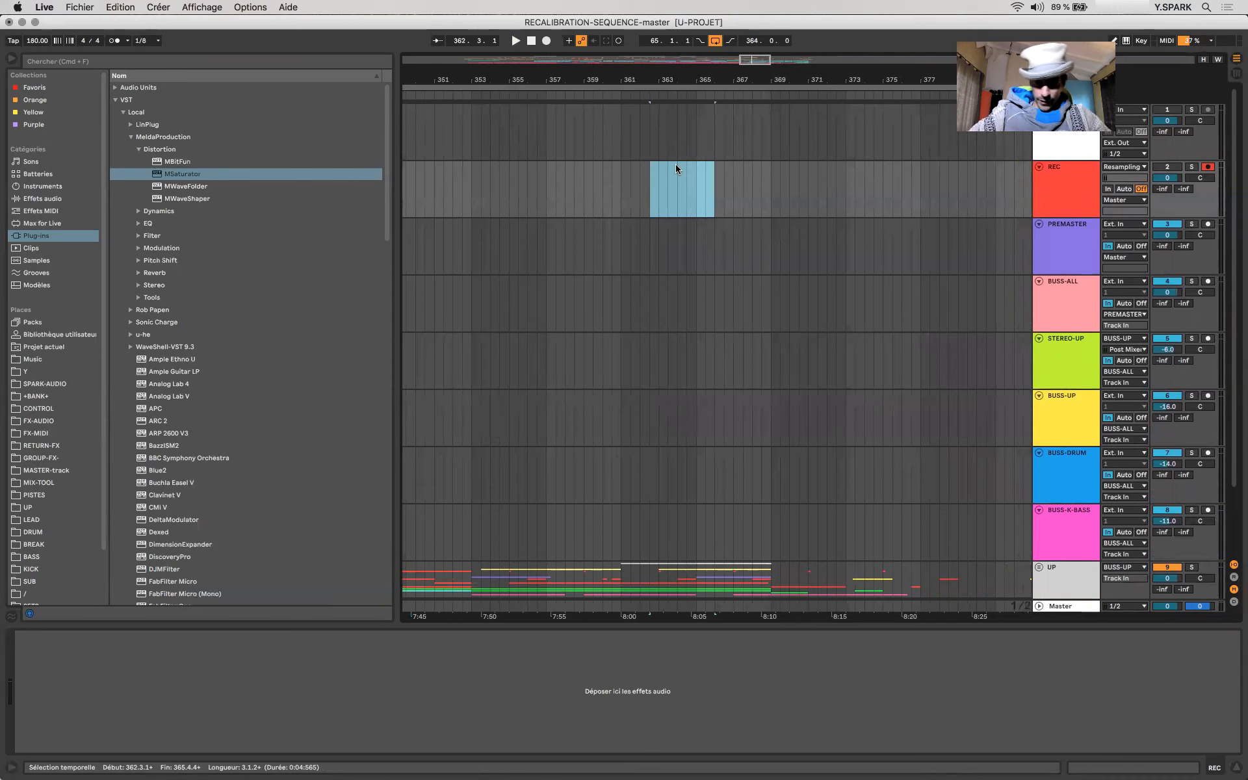
Step: Solo the ANA reference track and play the Teddy-killerz clip from bar 289 to measure its loudness
scroll(676, 164, "down", 6)
left_click(555, 107)
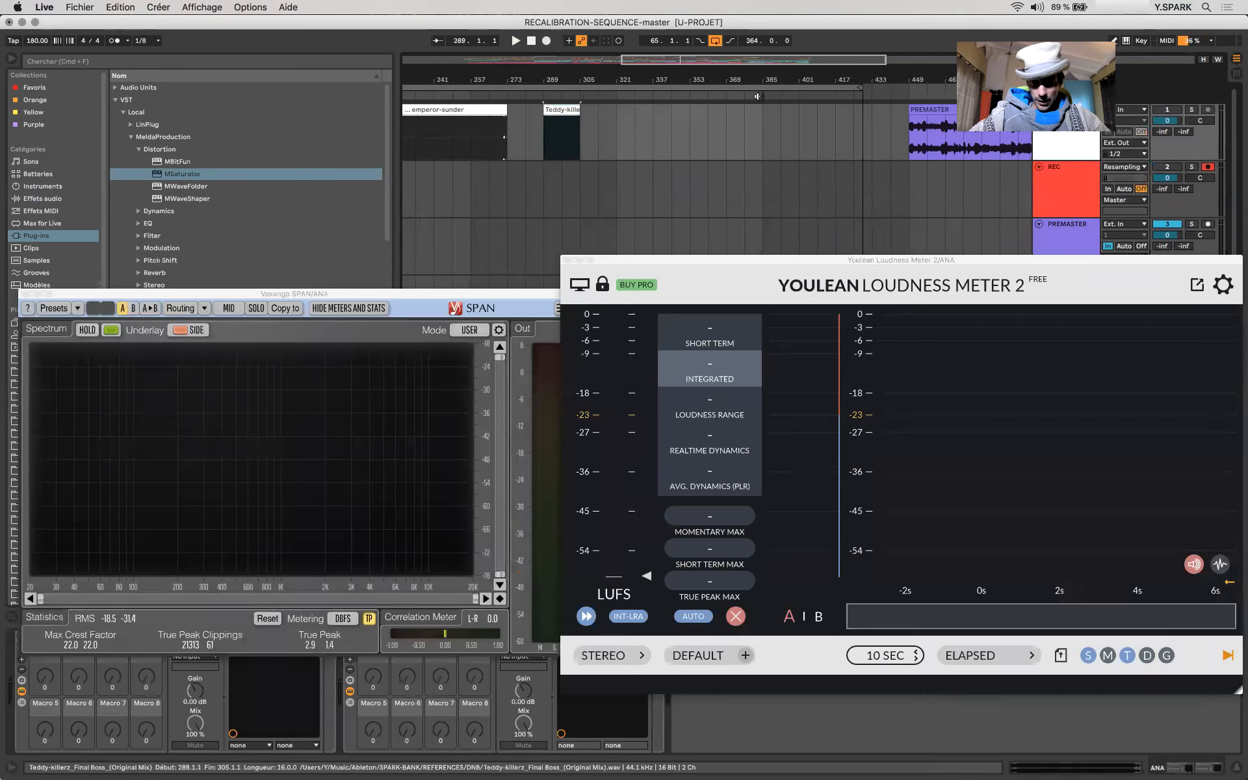
left_click(1190, 111)
key("space")
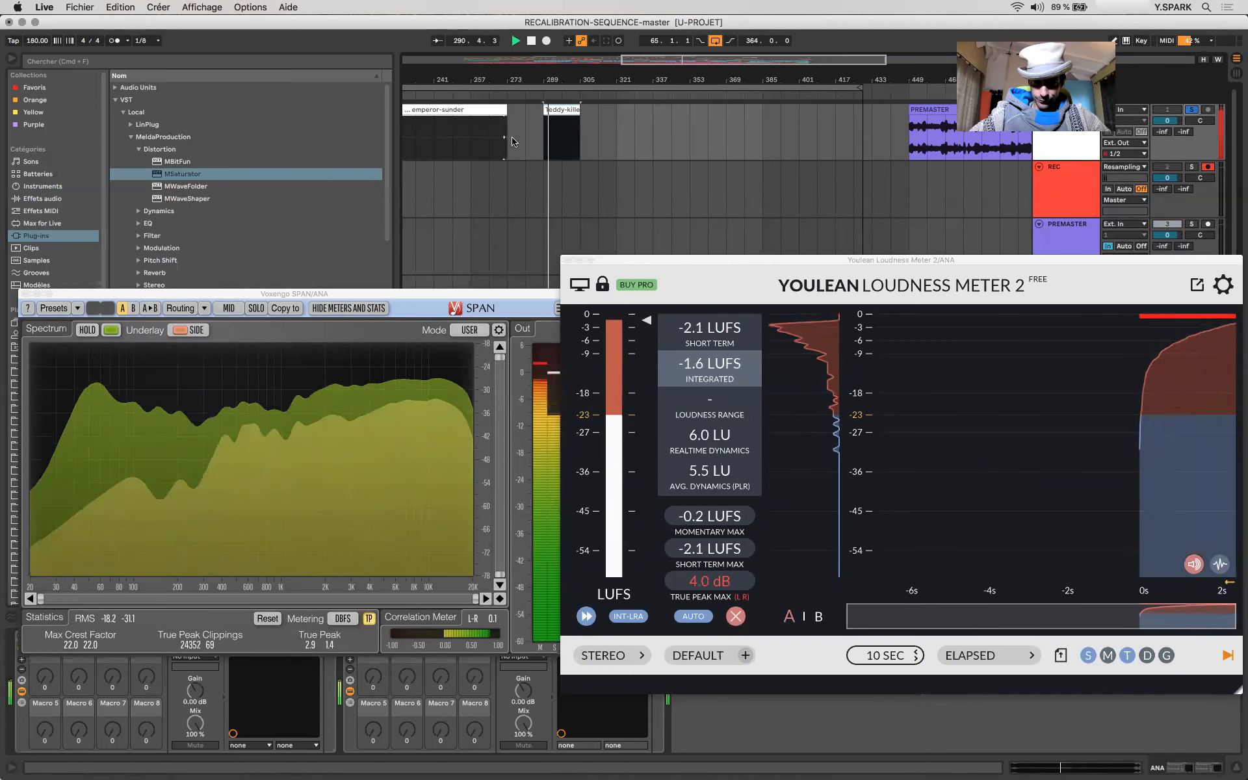
left_click(552, 137)
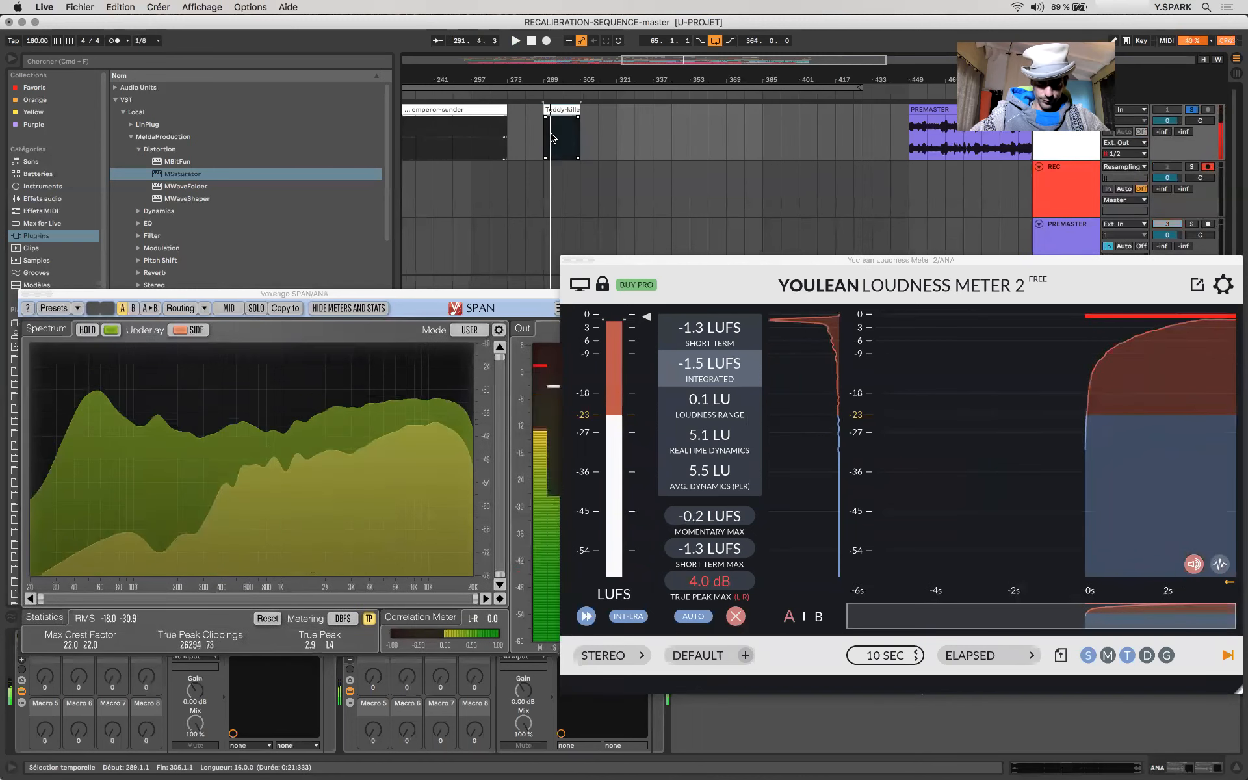
Step: Examine the waveform of the Teddy-killerz reference clip around bar 291 down to individual samples
scroll(552, 138, "up", 10)
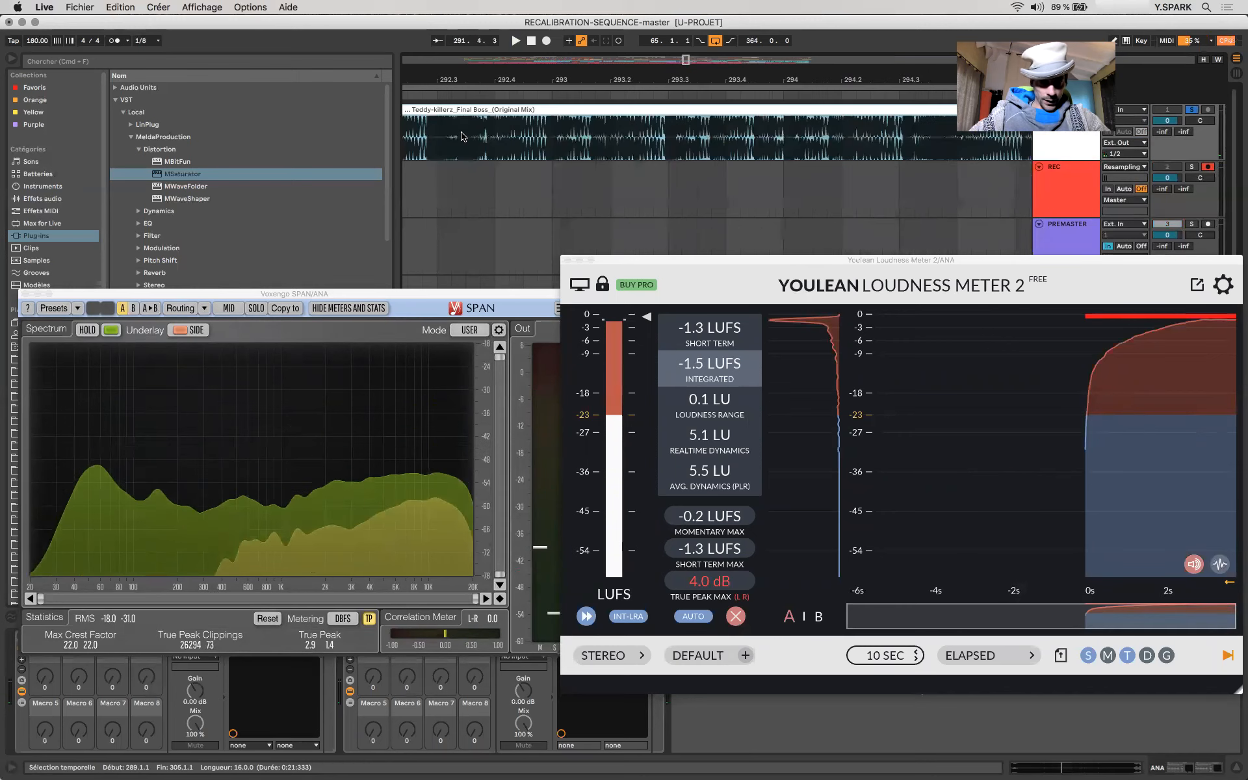
scroll(585, 128, "left", 5)
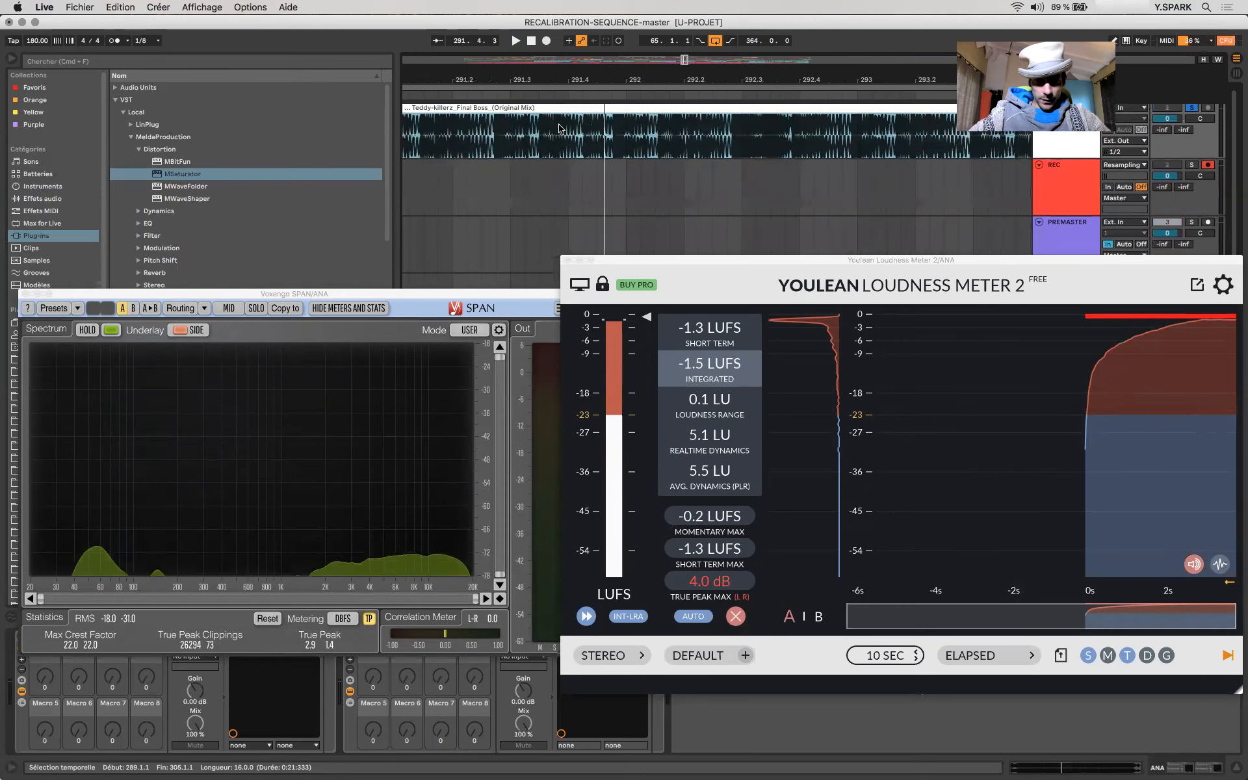
scroll(558, 132, "up", 8)
scroll(559, 129, "up", 4)
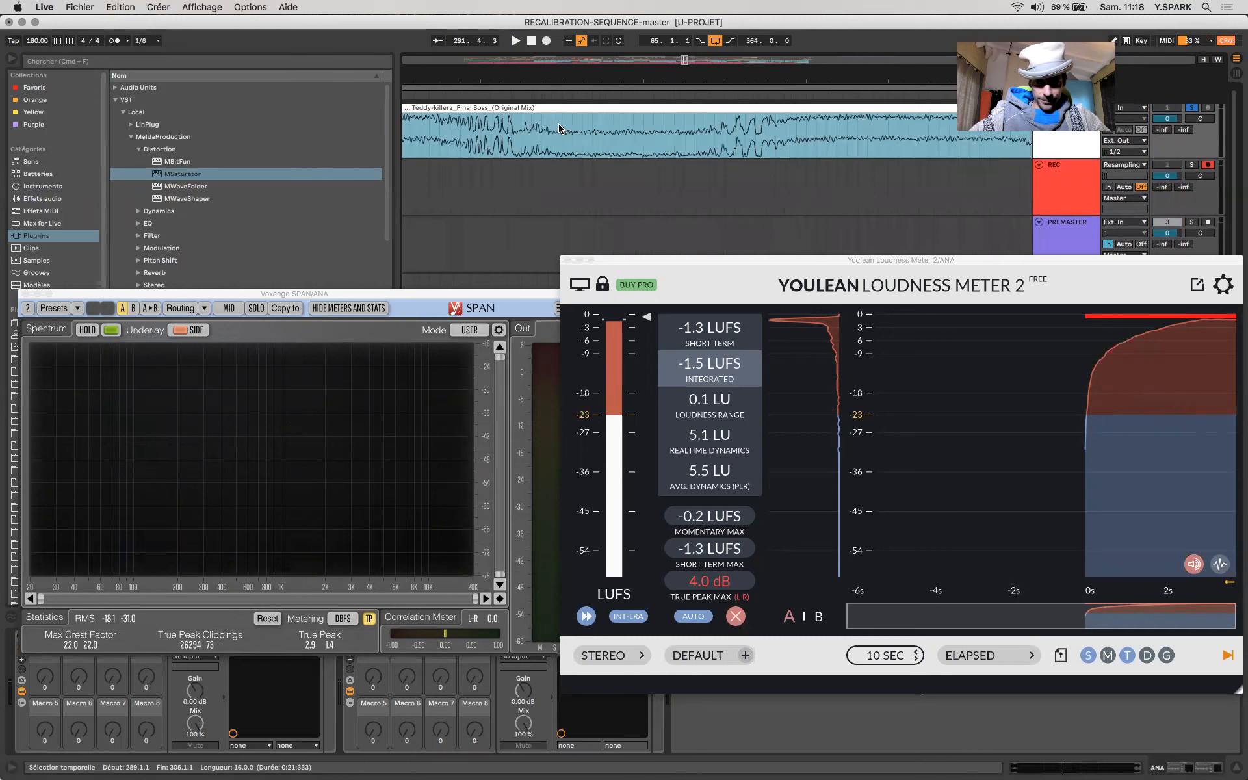
scroll(511, 144, "up", 6)
scroll(748, 137, "up", 4)
scroll(776, 134, "up", 3)
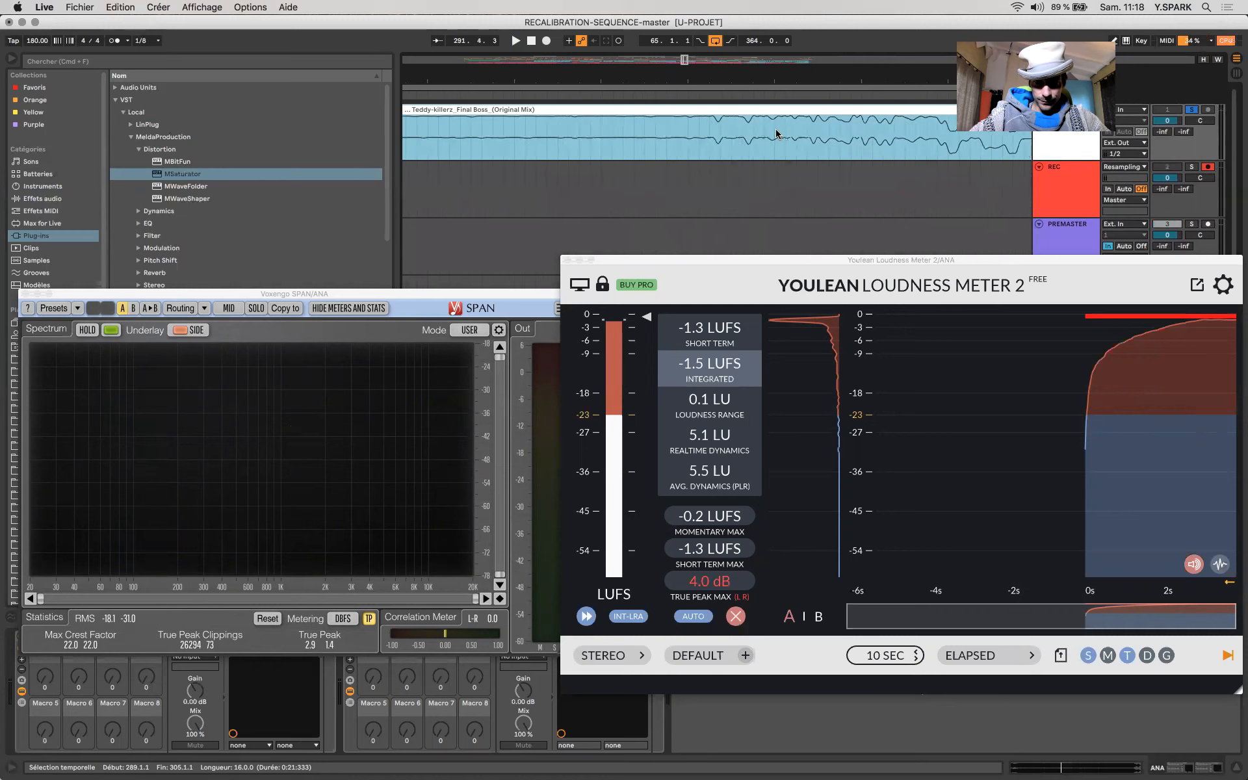
scroll(783, 143, "up", 4)
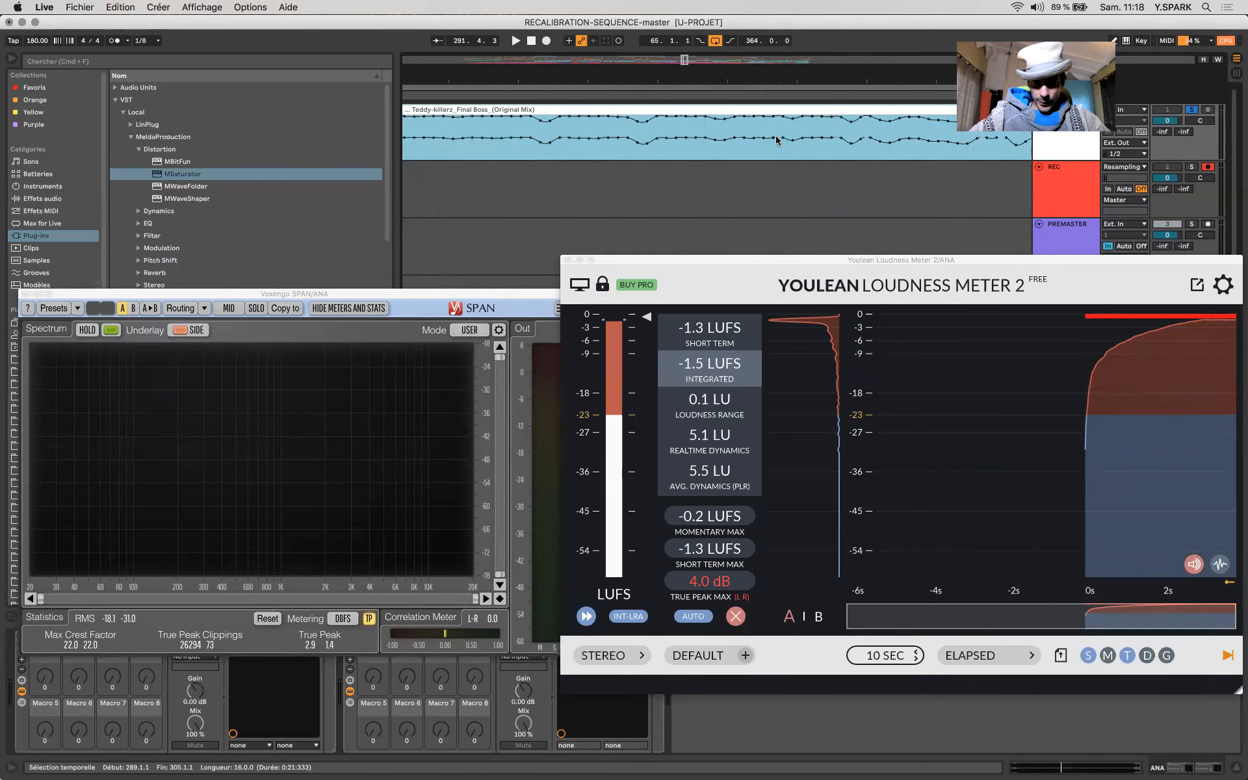
scroll(777, 140, "right", 3)
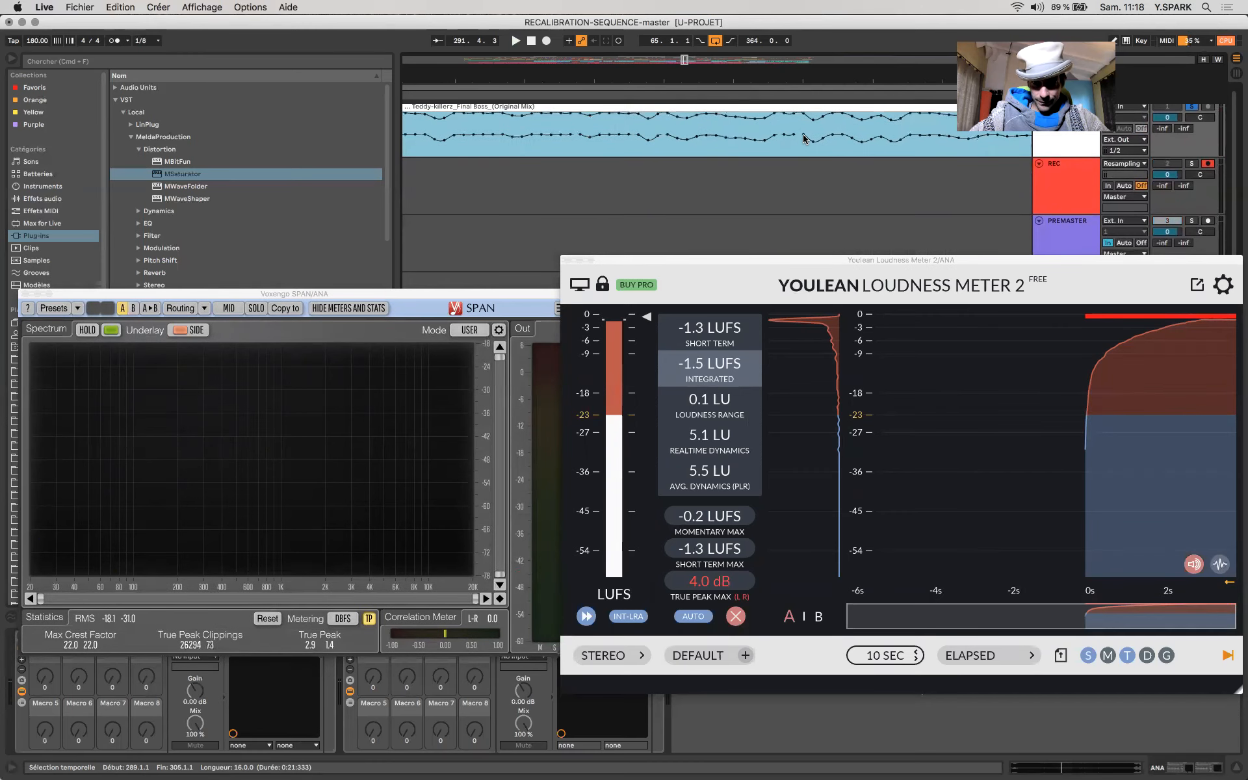
scroll(819, 141, "down", 3)
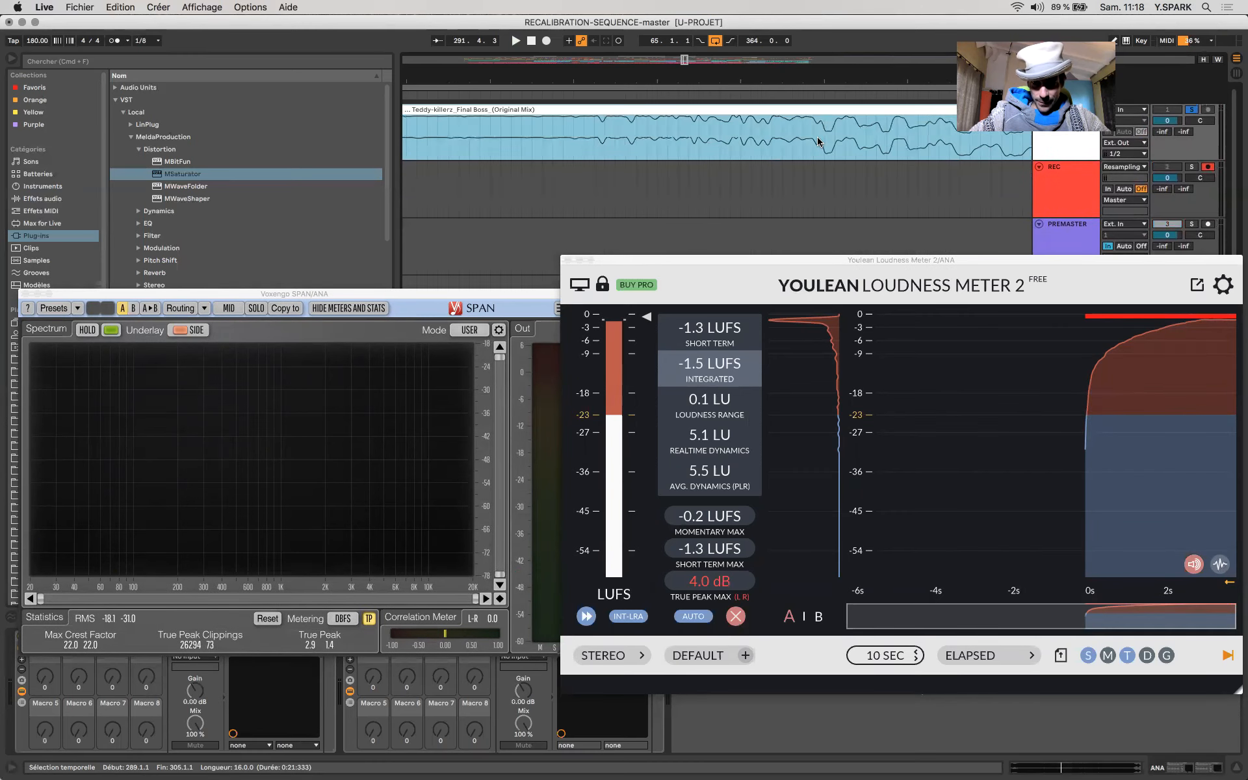
scroll(818, 141, "down", 5)
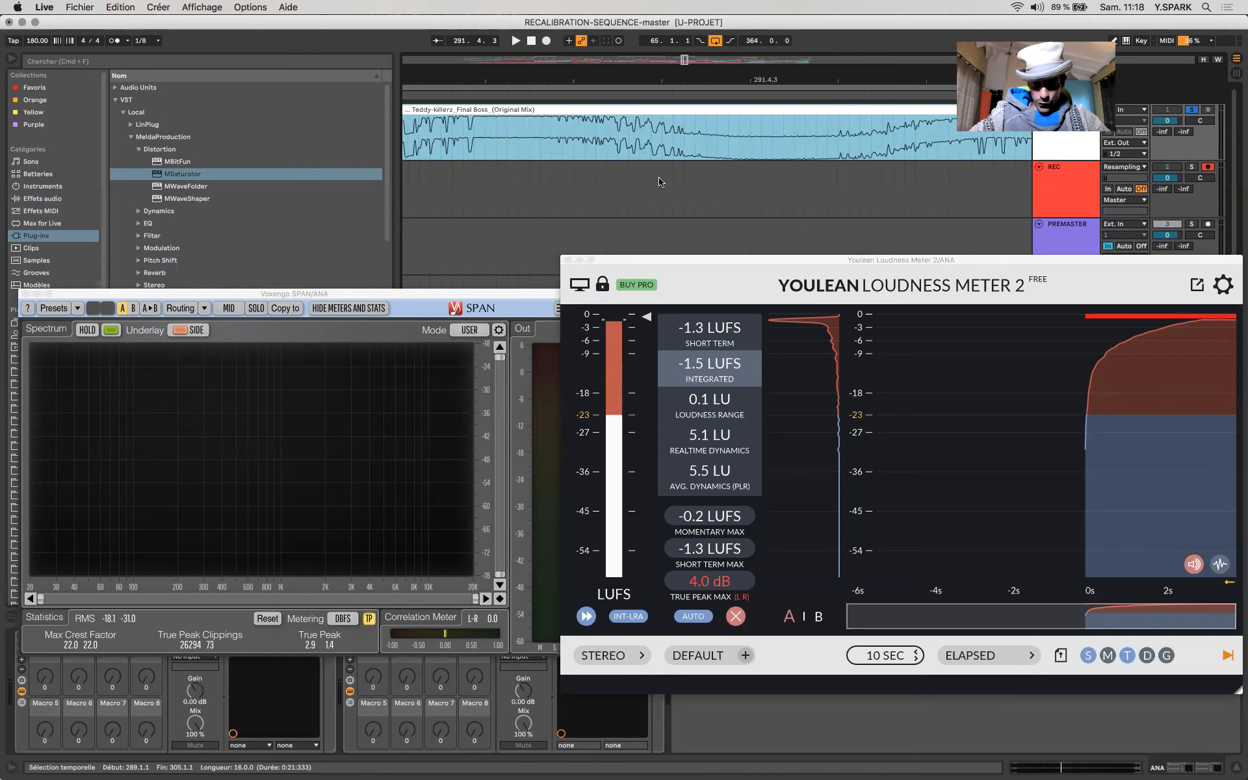
scroll(661, 182, "down", 5)
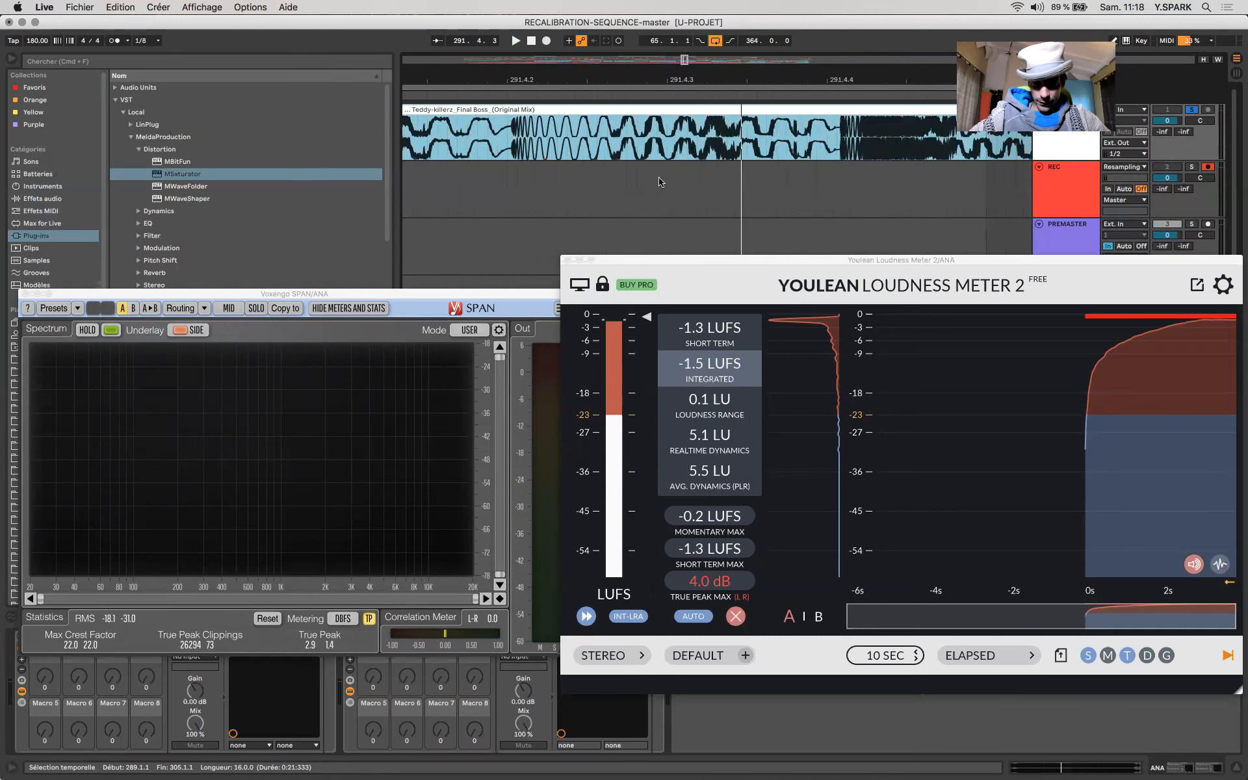
scroll(662, 182, "down", 3)
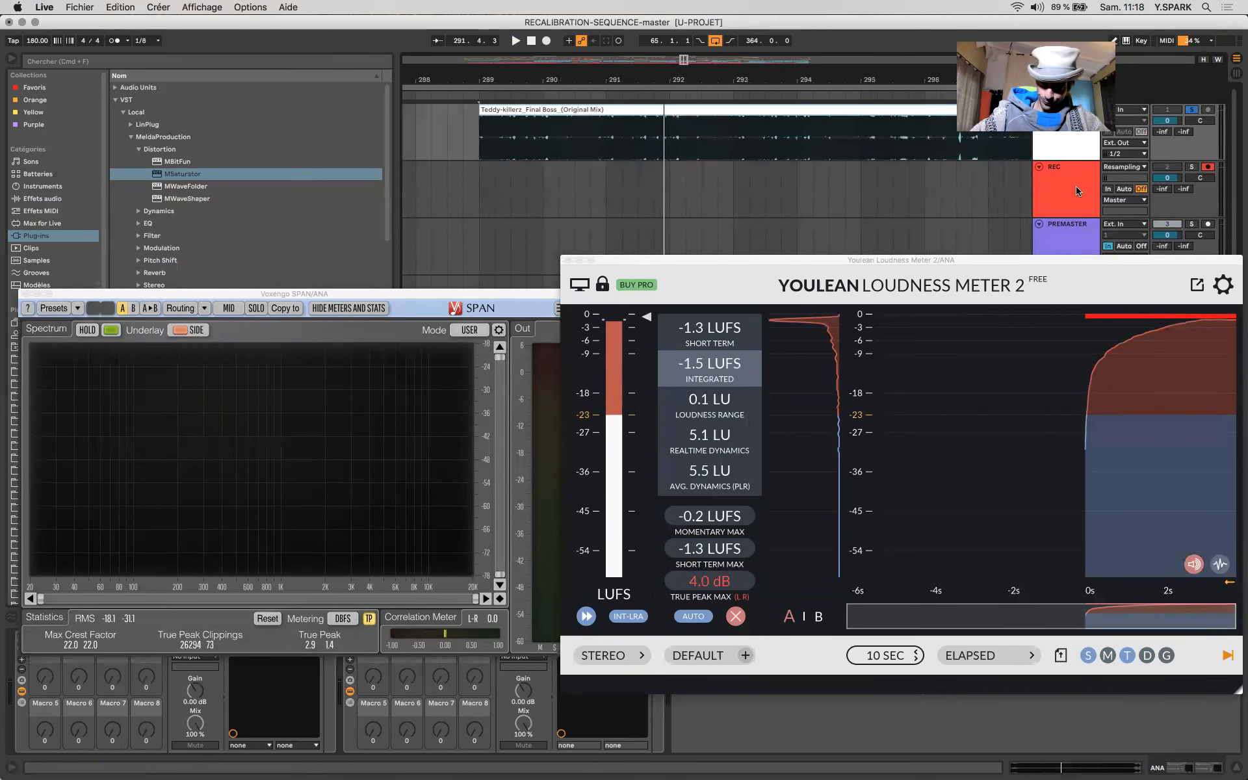
Step: Try to record the soloed reference clip onto the REC track from bar 289, without and with REC soloed
left_click_drag(824, 260, 876, 76)
left_click(1067, 604)
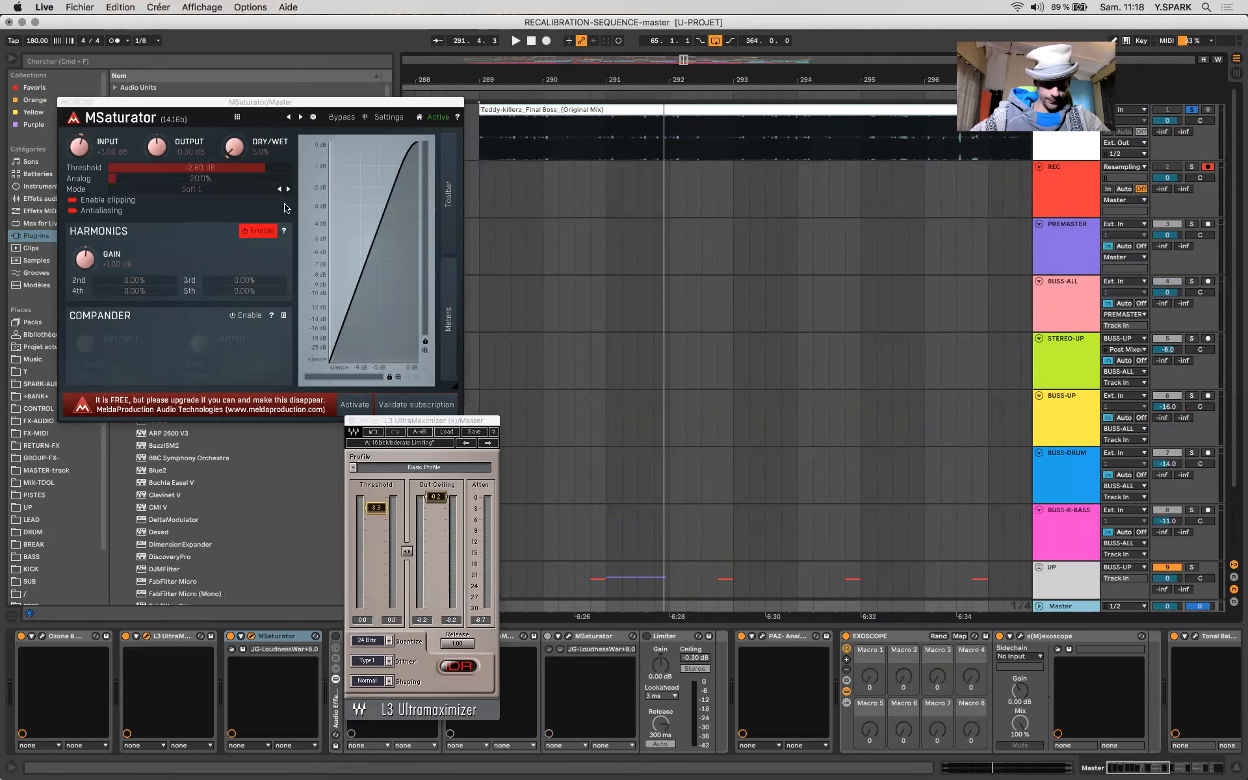
left_click(547, 41)
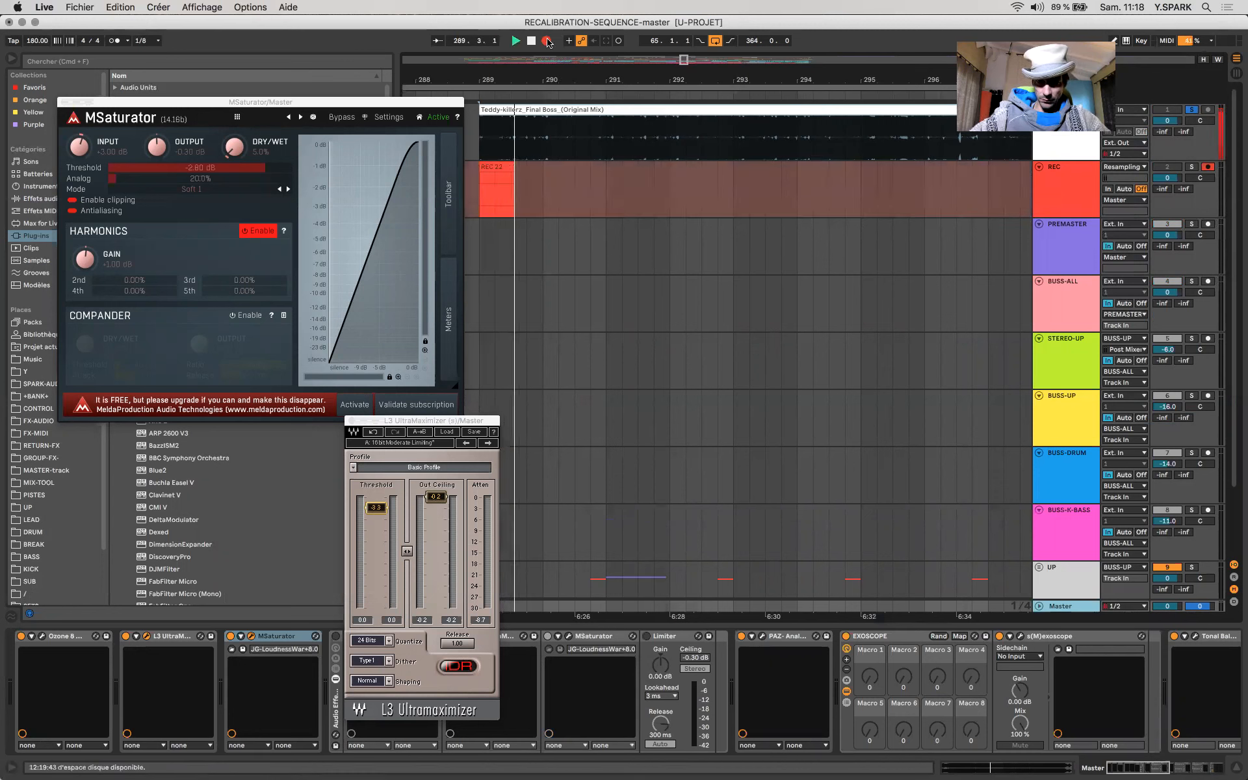
key("space")
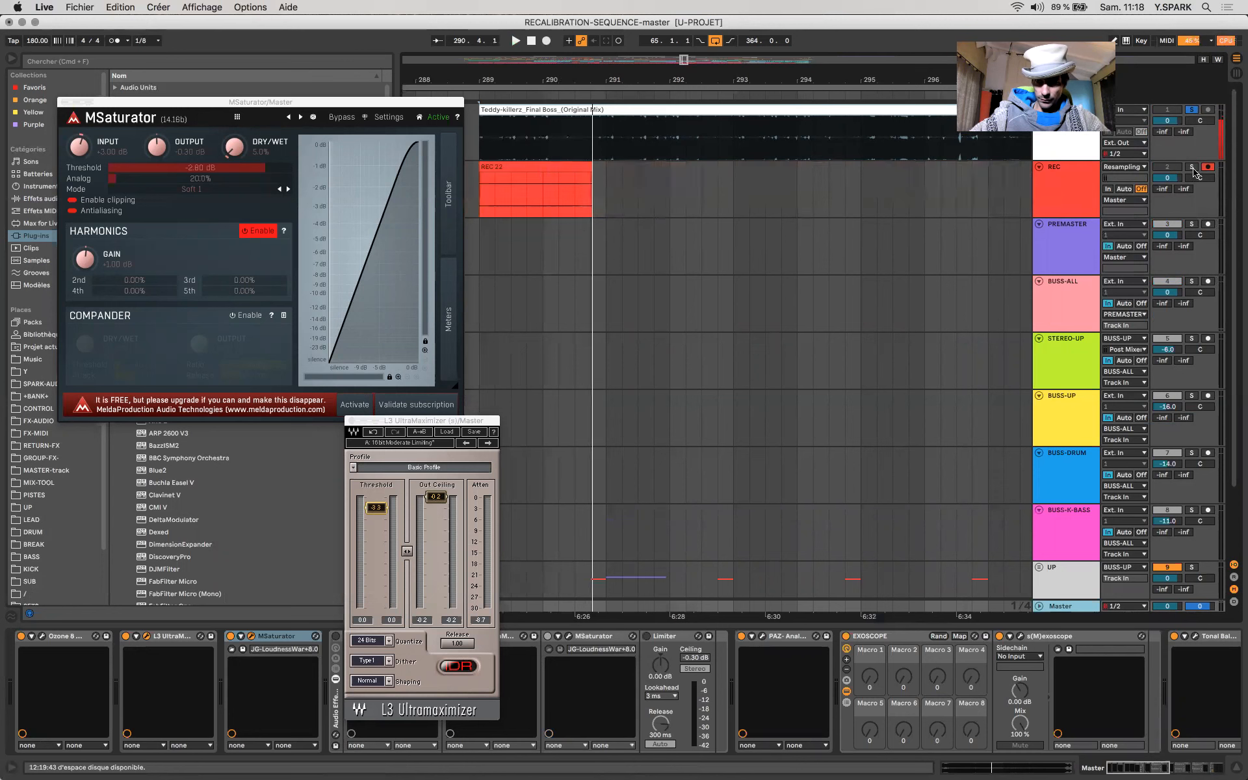
left_click(1191, 168)
left_click(547, 41)
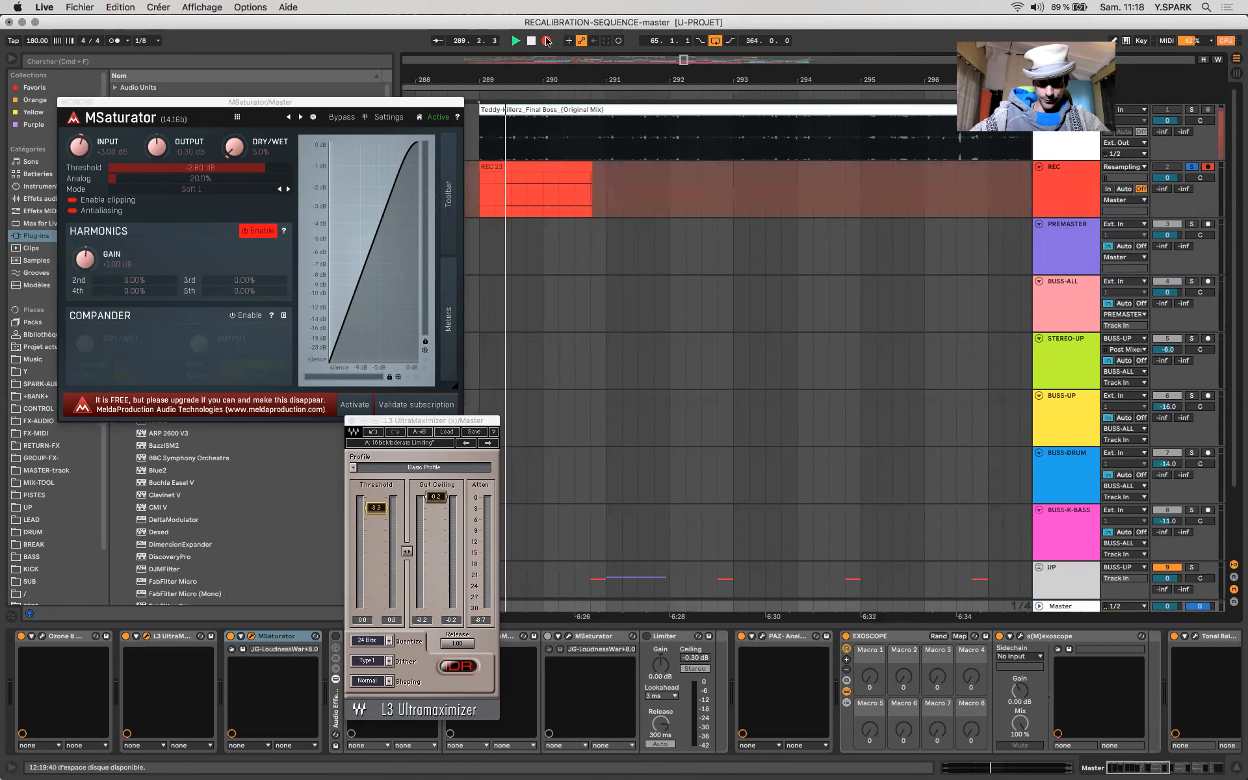
key("space")
Step: Clear the track solos and record the reference clip through the Master chain onto REC from bar 289 to about bar 294
left_click(1193, 167)
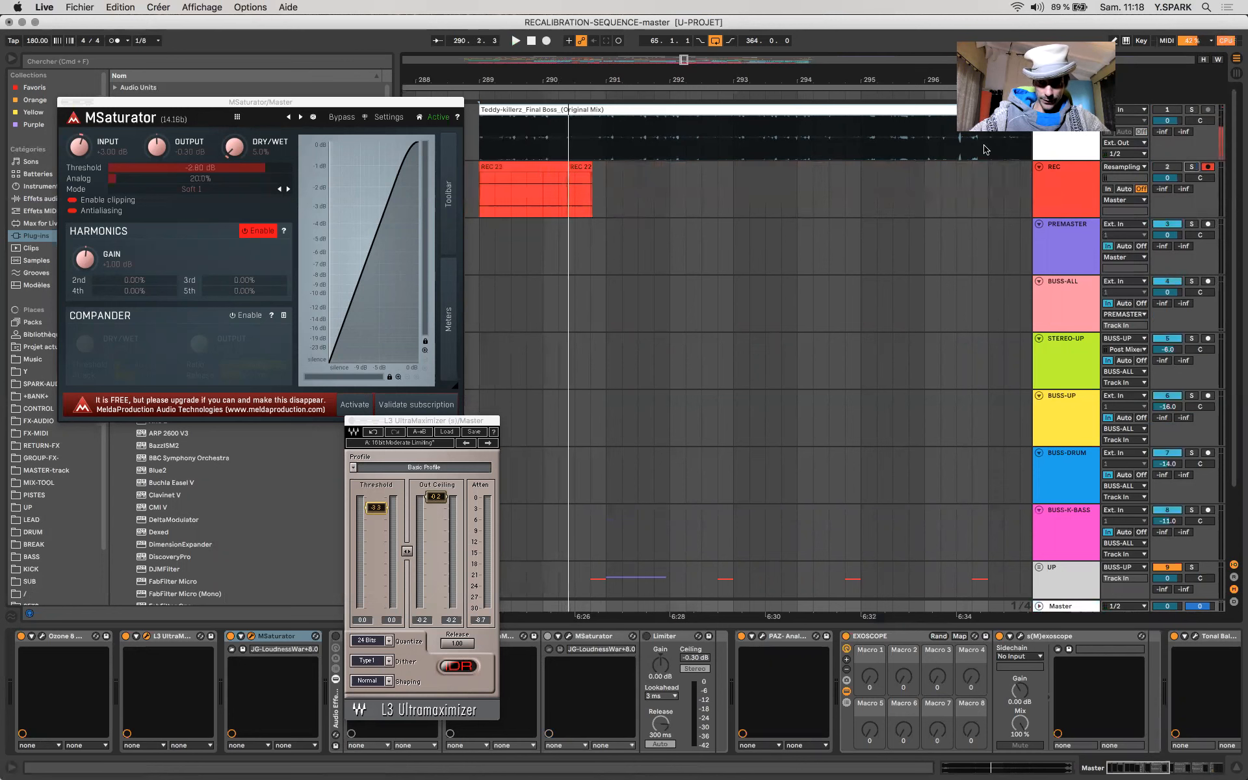
left_click(546, 41)
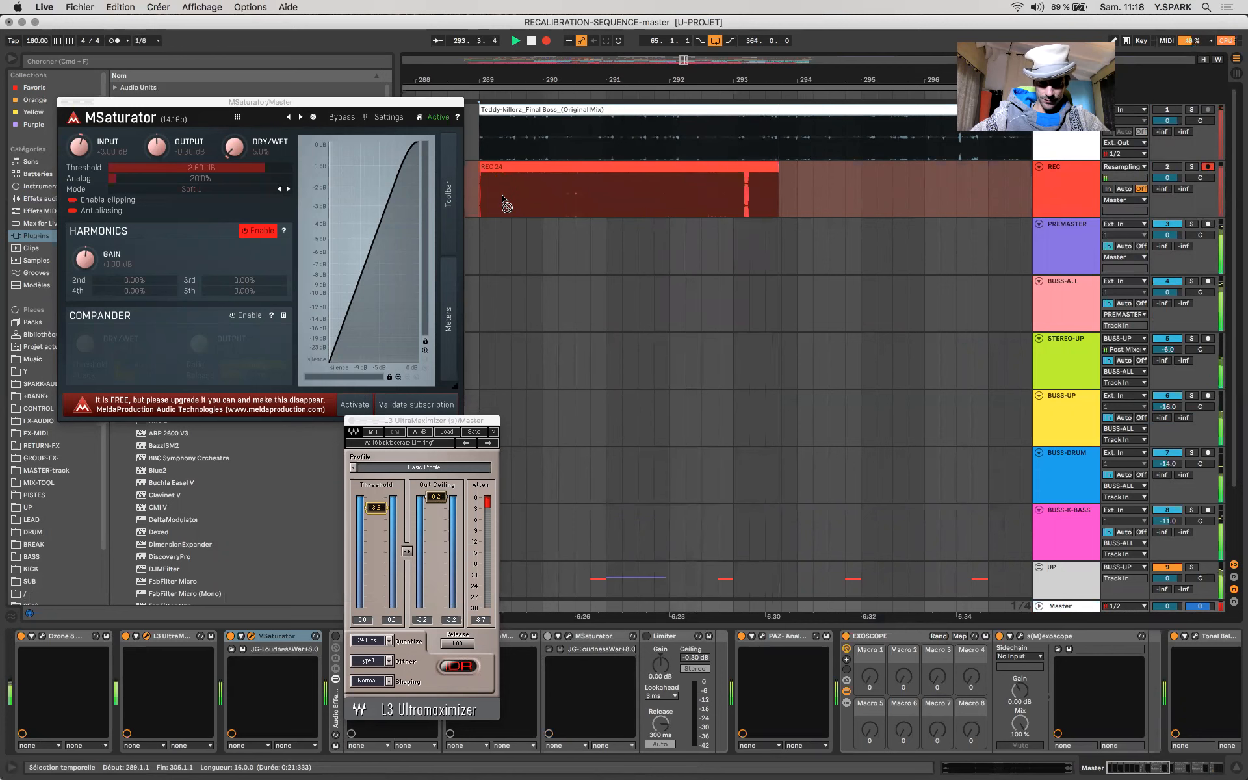
key("space")
Step: Compare the recorded REC waveform with the original reference waveform above it around 289.2.4
scroll(507, 199, "up", 5)
scroll(507, 198, "up", 8)
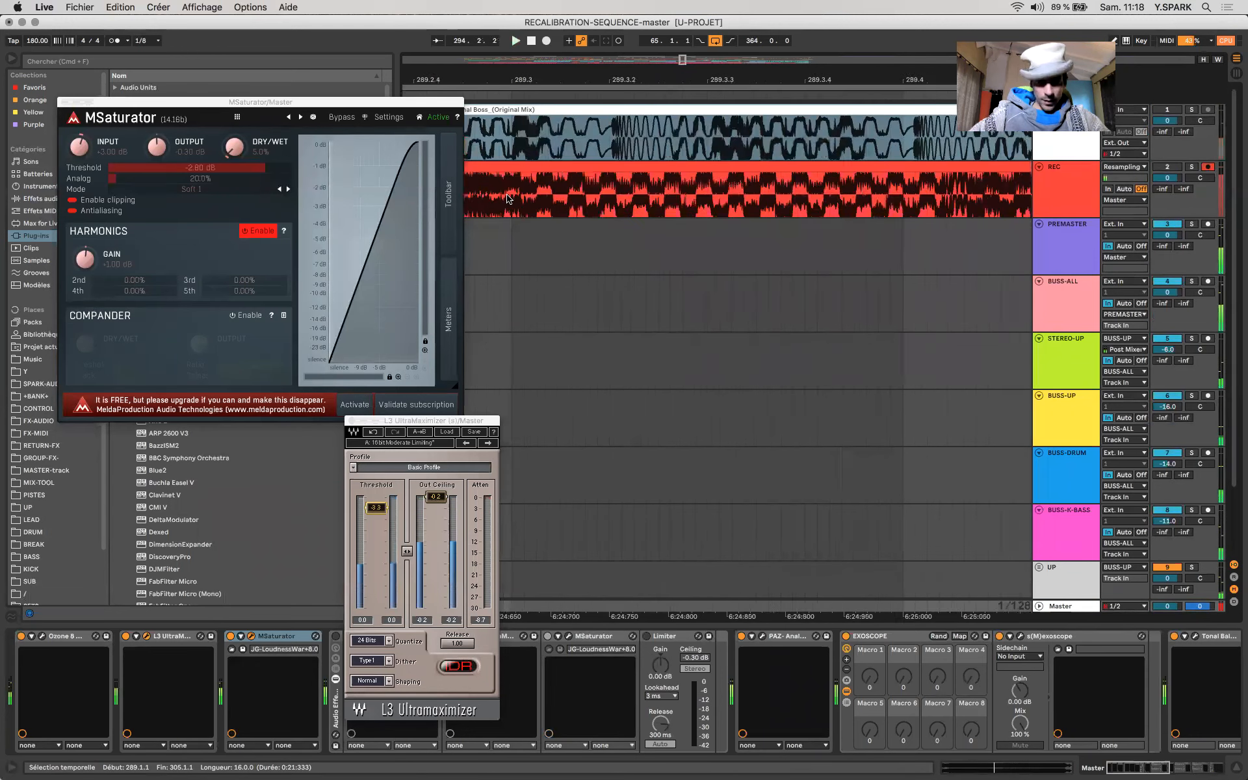
scroll(507, 199, "left", 5)
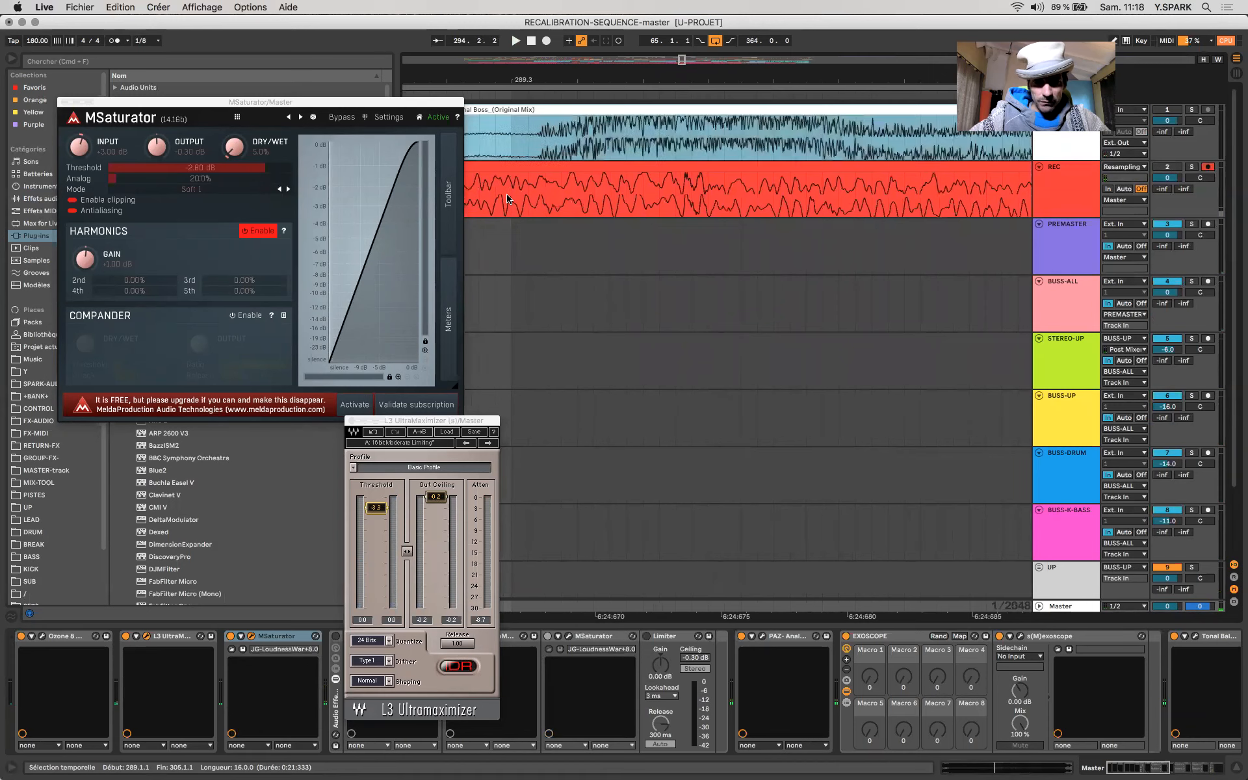
scroll(507, 198, "left", 5)
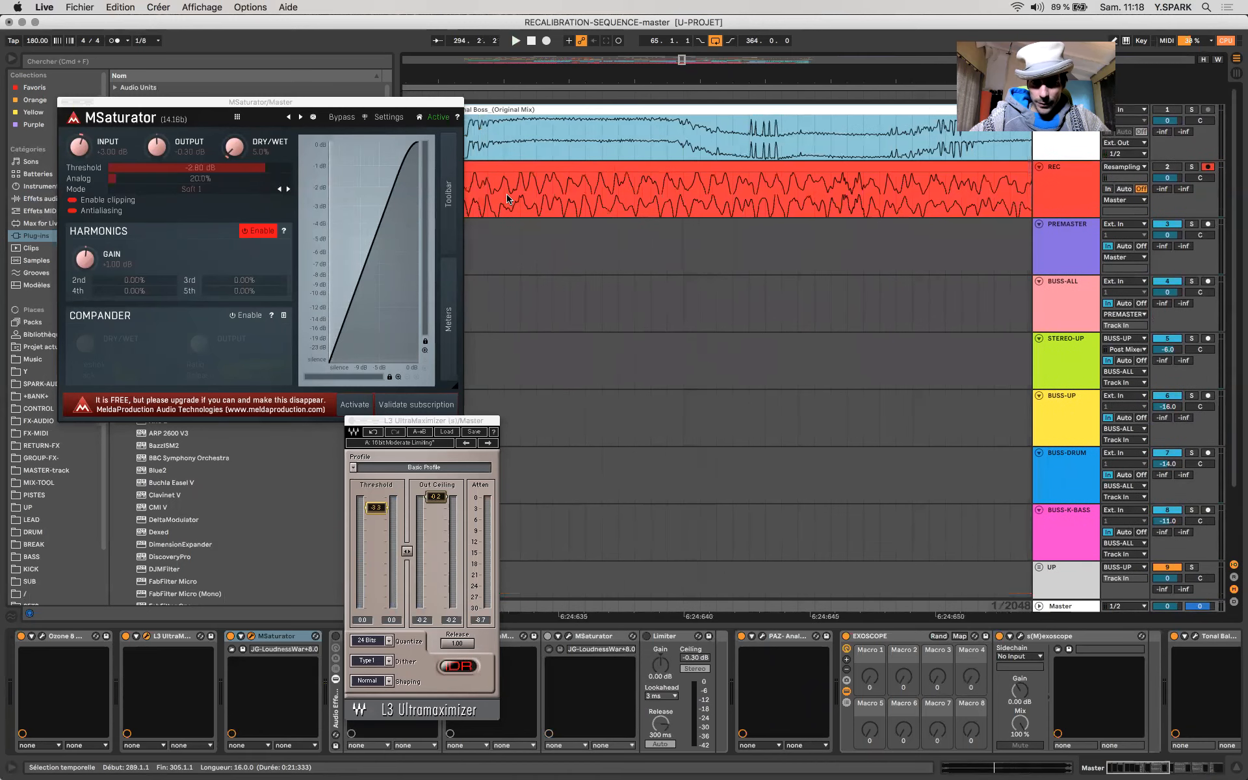
scroll(509, 198, "down", 5)
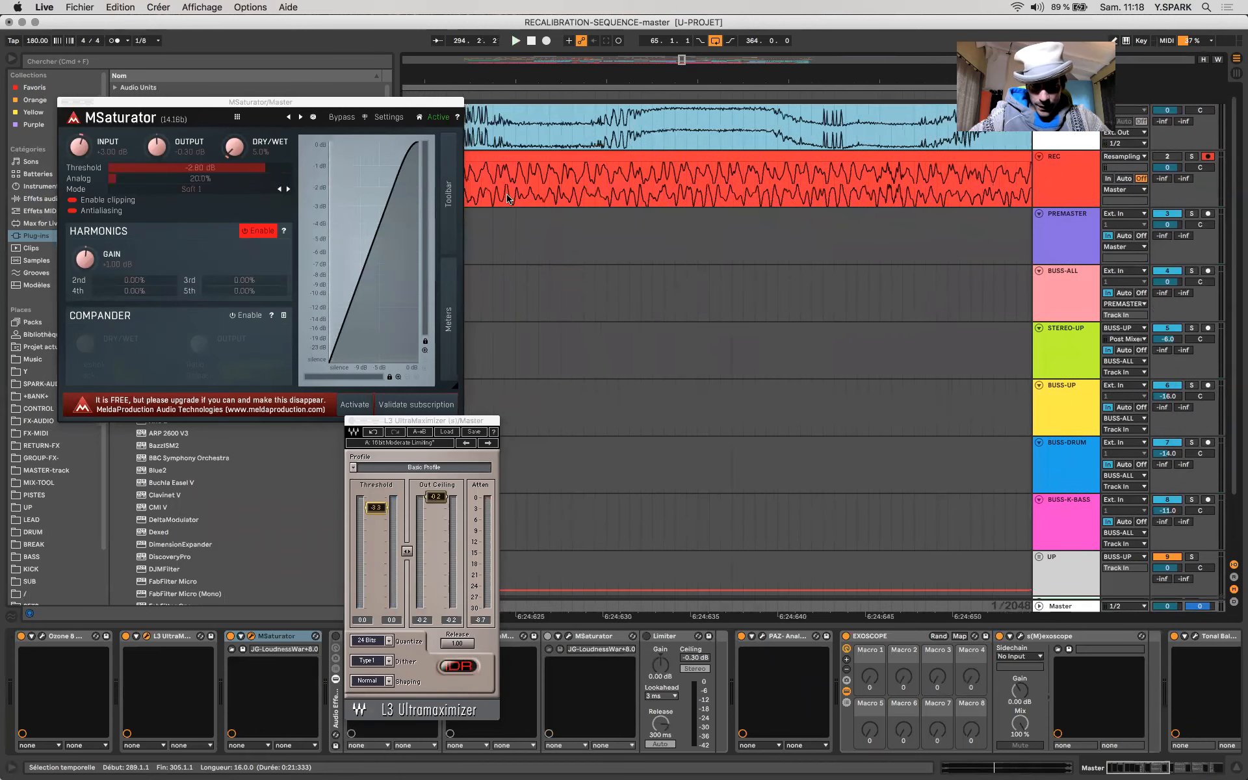
scroll(685, 180, "up", 5)
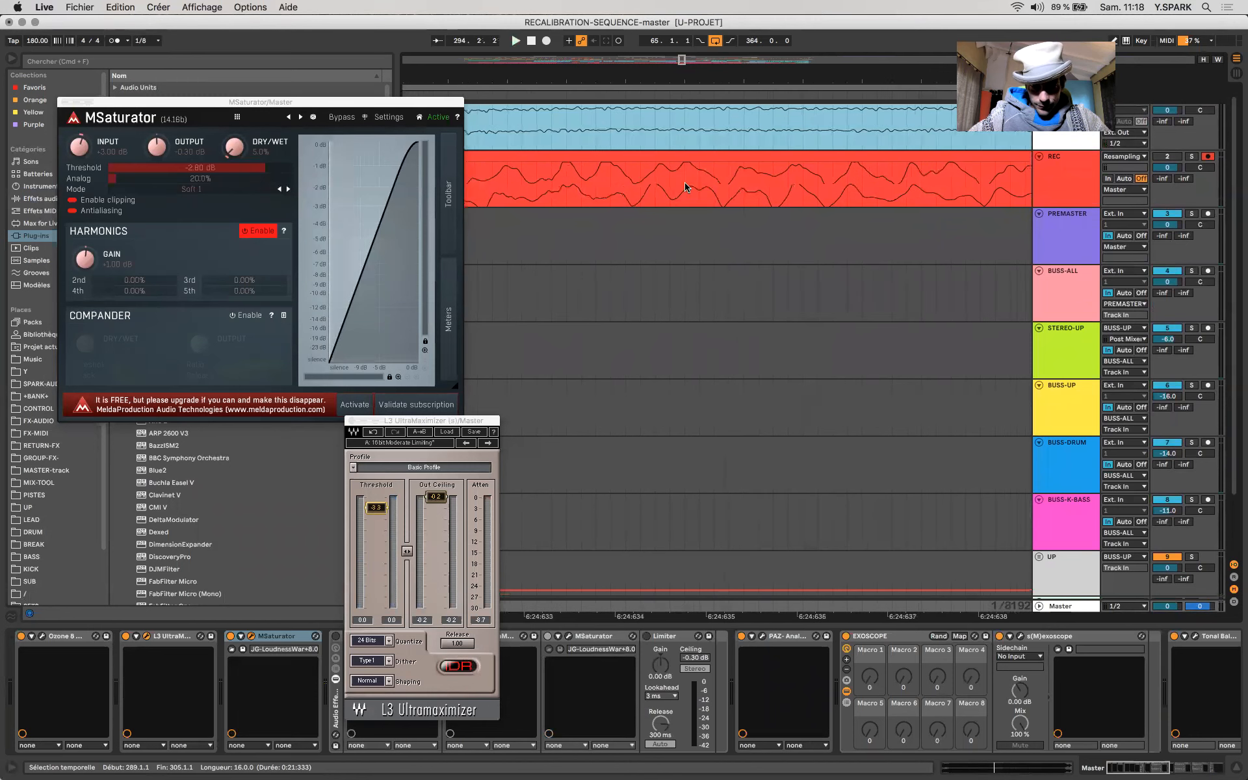
left_click_drag(546, 199, 611, 187)
scroll(611, 188, "down", 5)
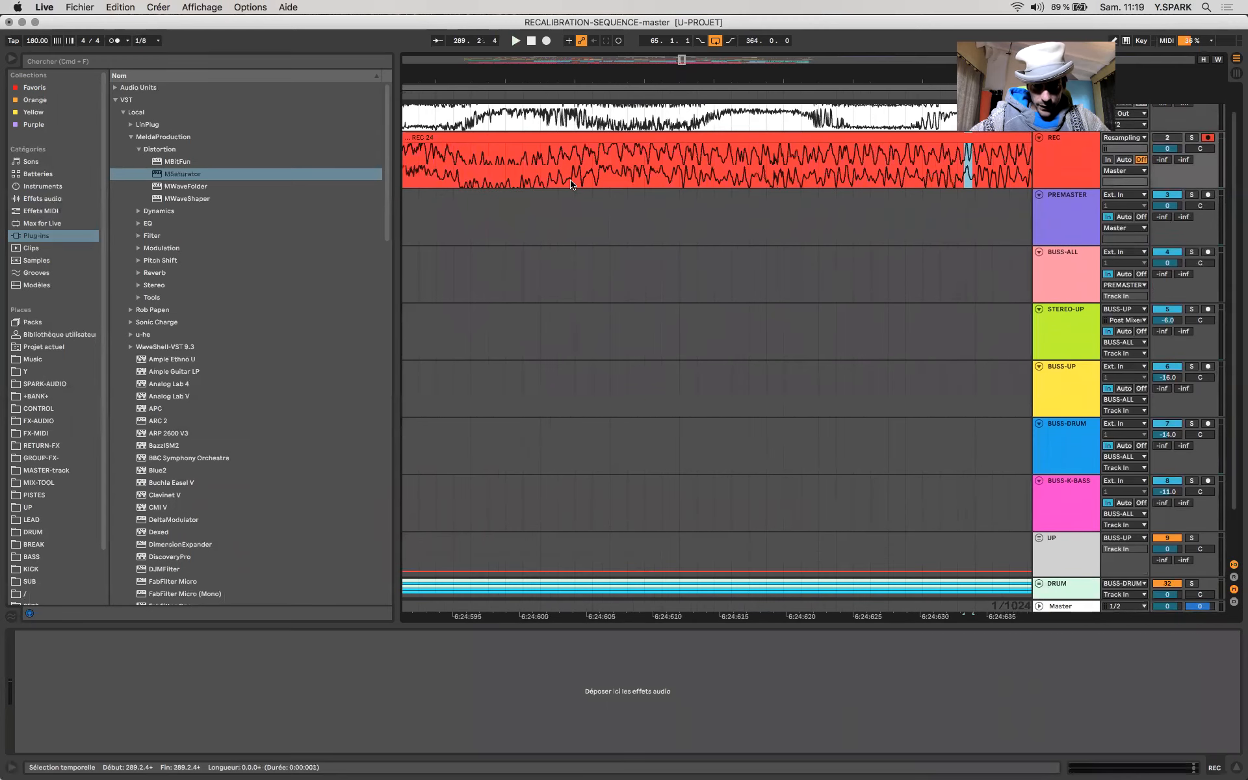
scroll(571, 185, "left", 5)
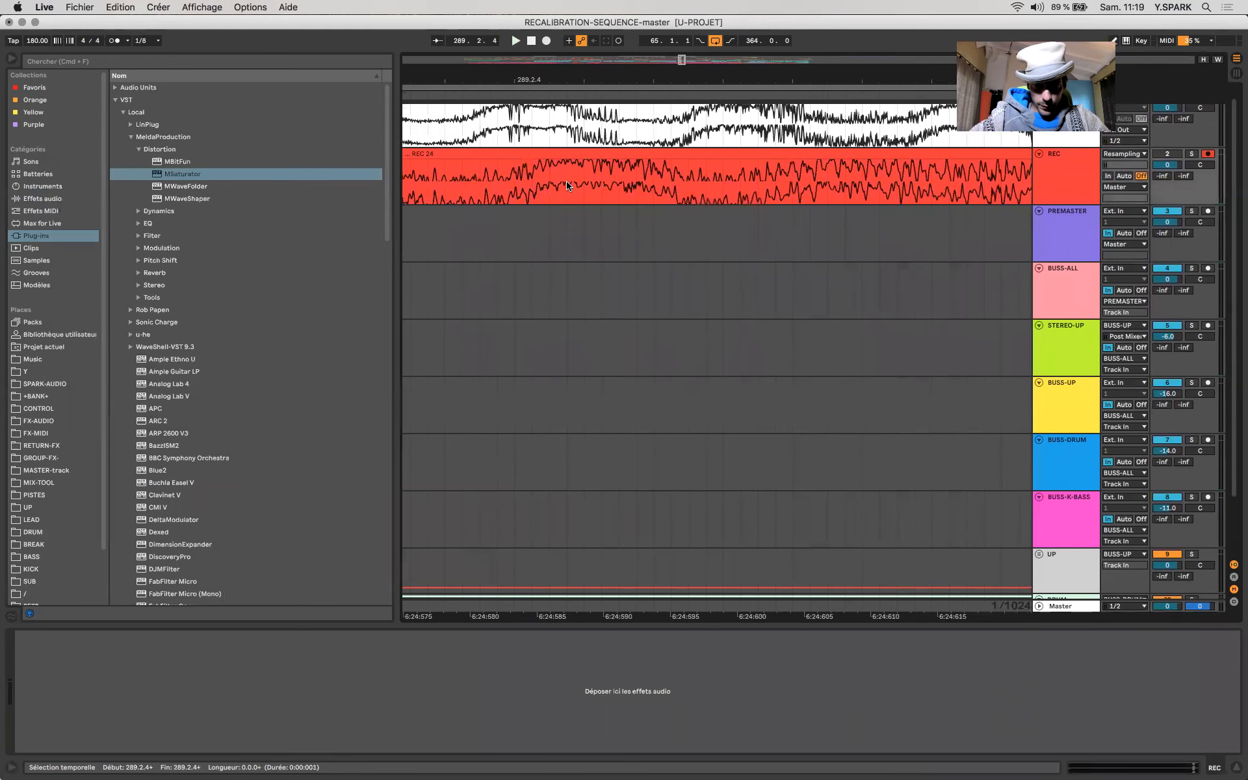
scroll(567, 184, "up", 2)
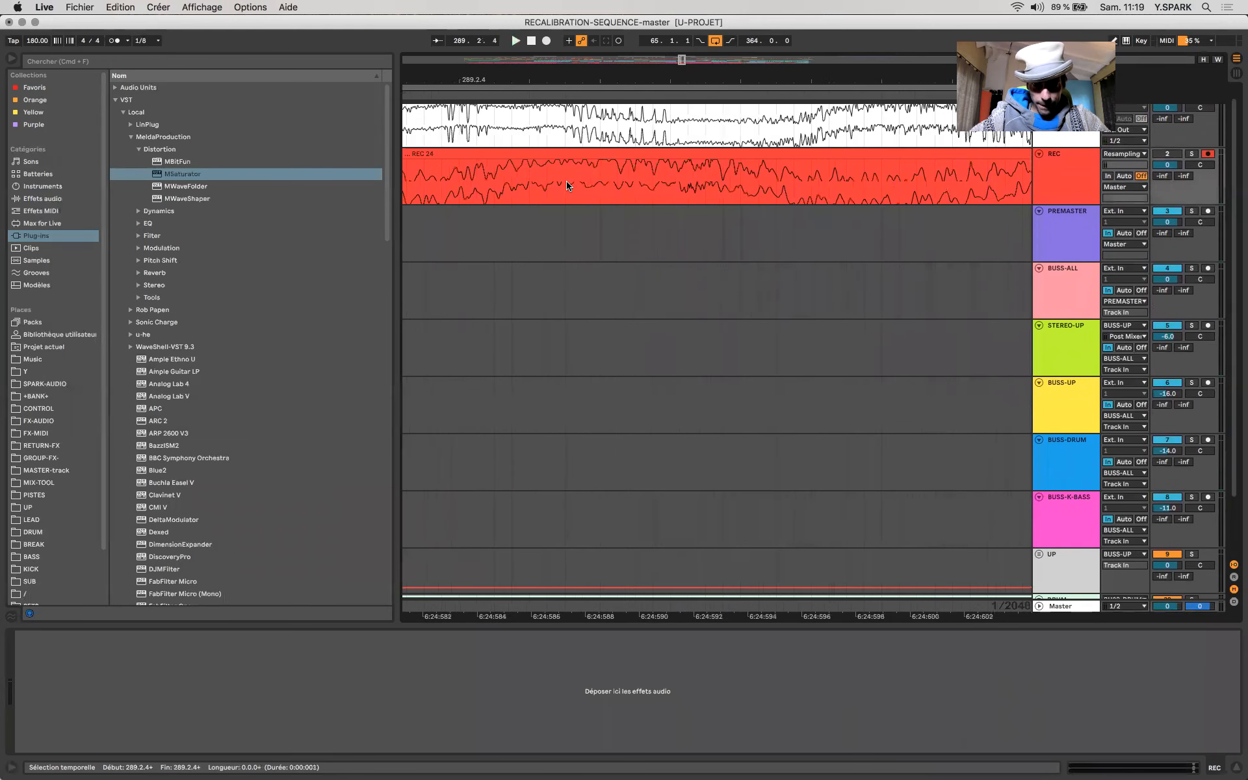
Step: Place the insert marker at 289.1.3 and examine the recorded waveform near the start of the REC clip
scroll(567, 185, "down", 10)
left_click(534, 186)
scroll(533, 185, "up", 10)
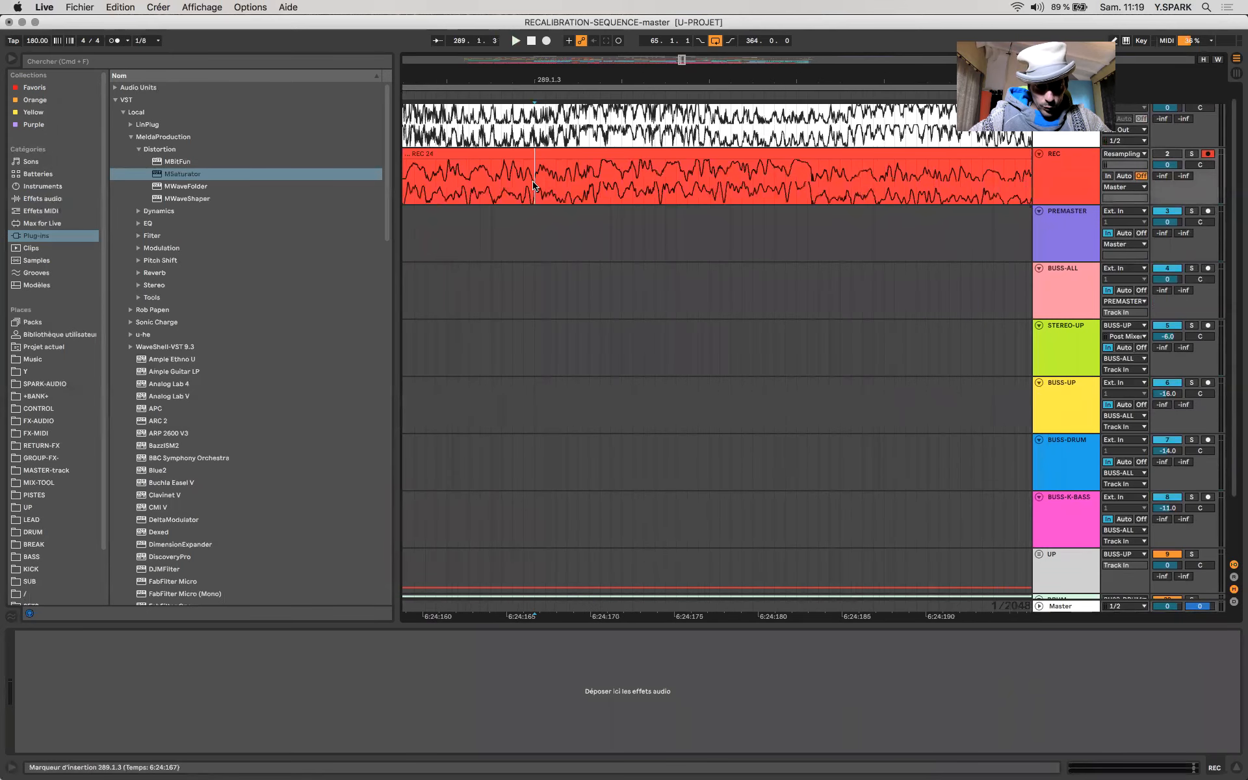
scroll(533, 185, "left", 3)
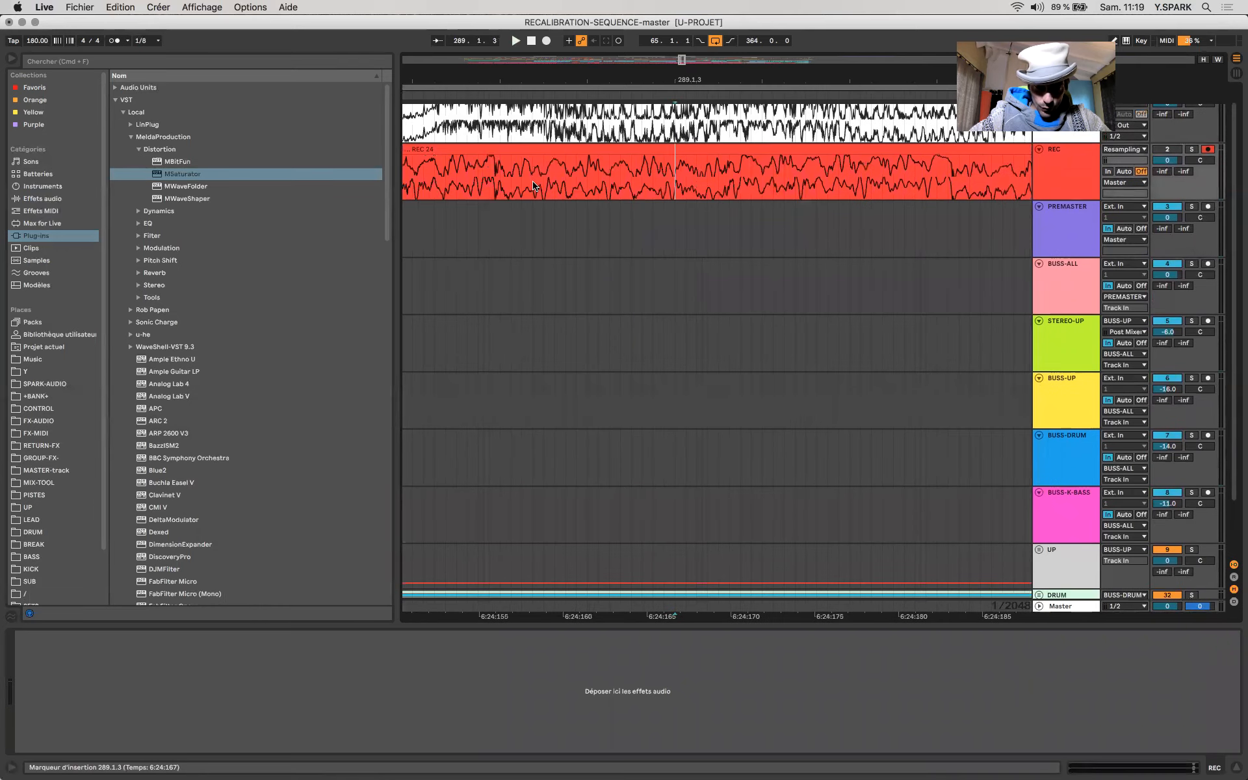
scroll(533, 186, "down", 4)
scroll(534, 186, "down", 7)
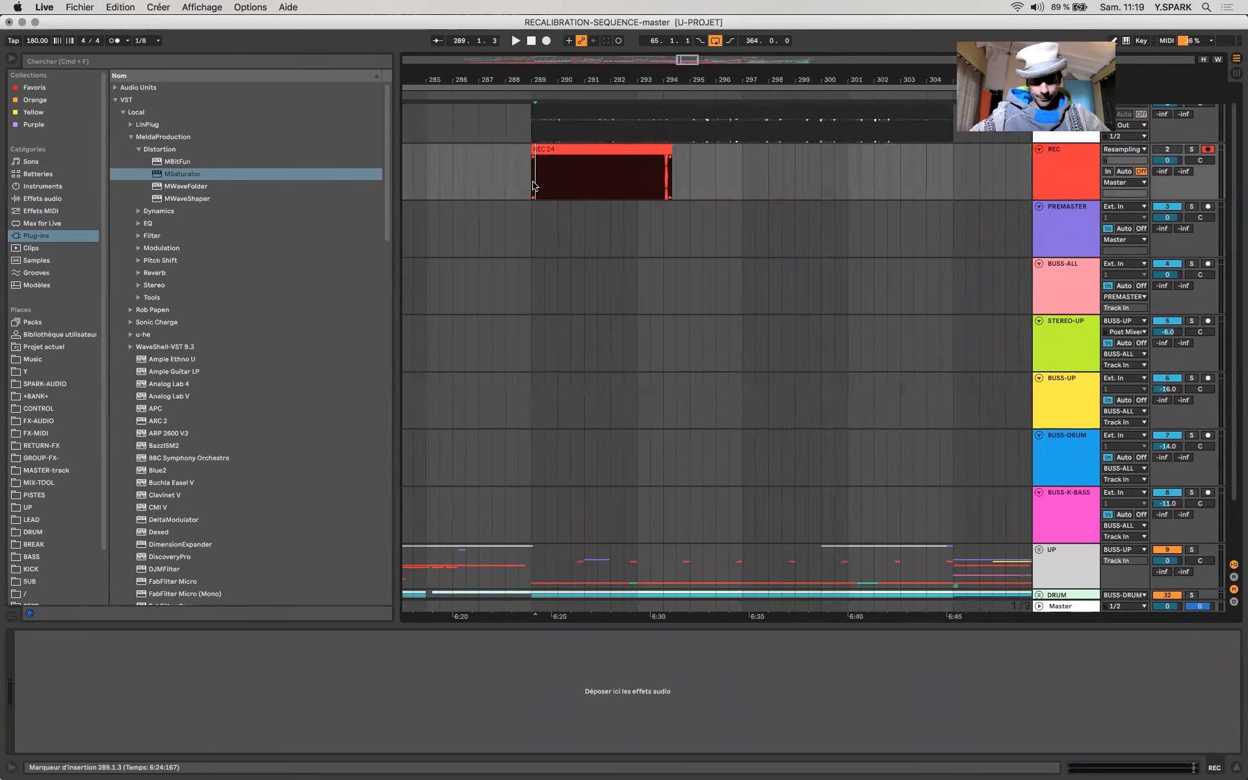
Step: Show the Master devices and disable MSaturator's Harmonics section
left_click(1061, 606)
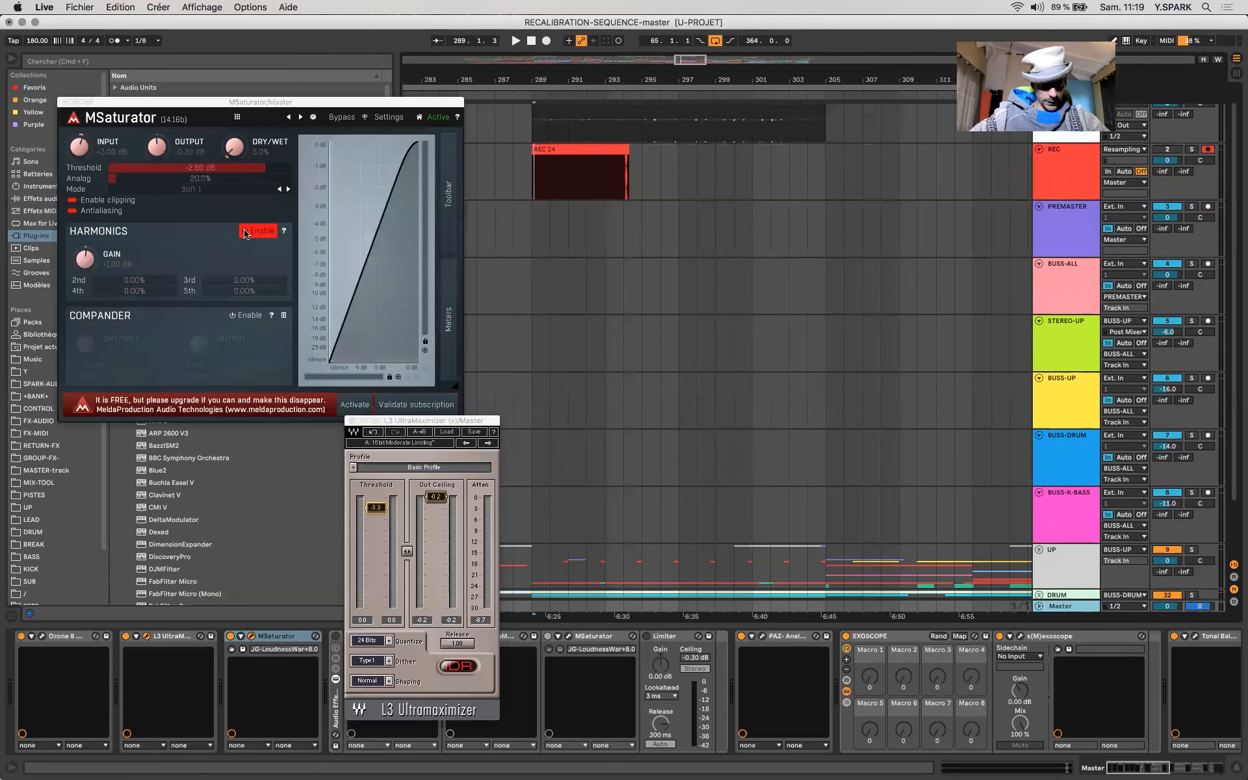
left_click(246, 232)
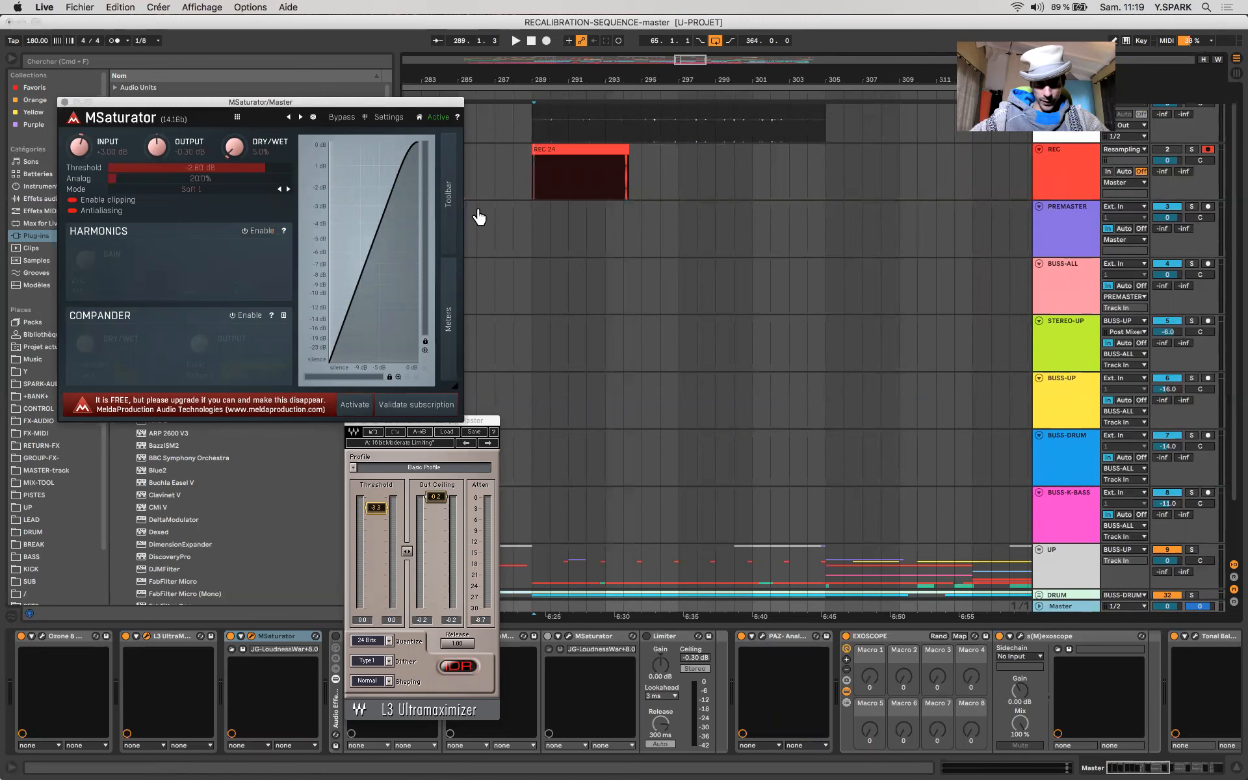
Step: Record a short take through the Master chain onto REC from 289.1.3 and compare its waveform with the reference around 289.3
left_click(546, 41)
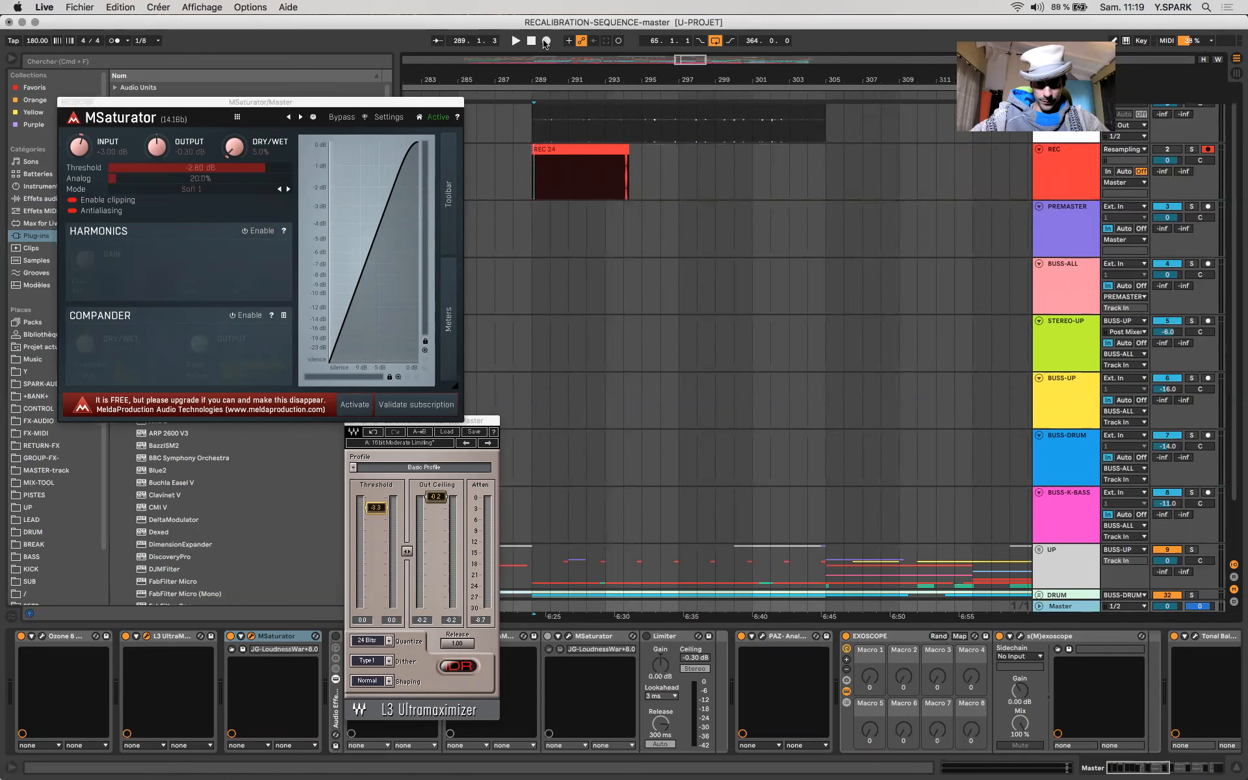
scroll(543, 176, "up", 10)
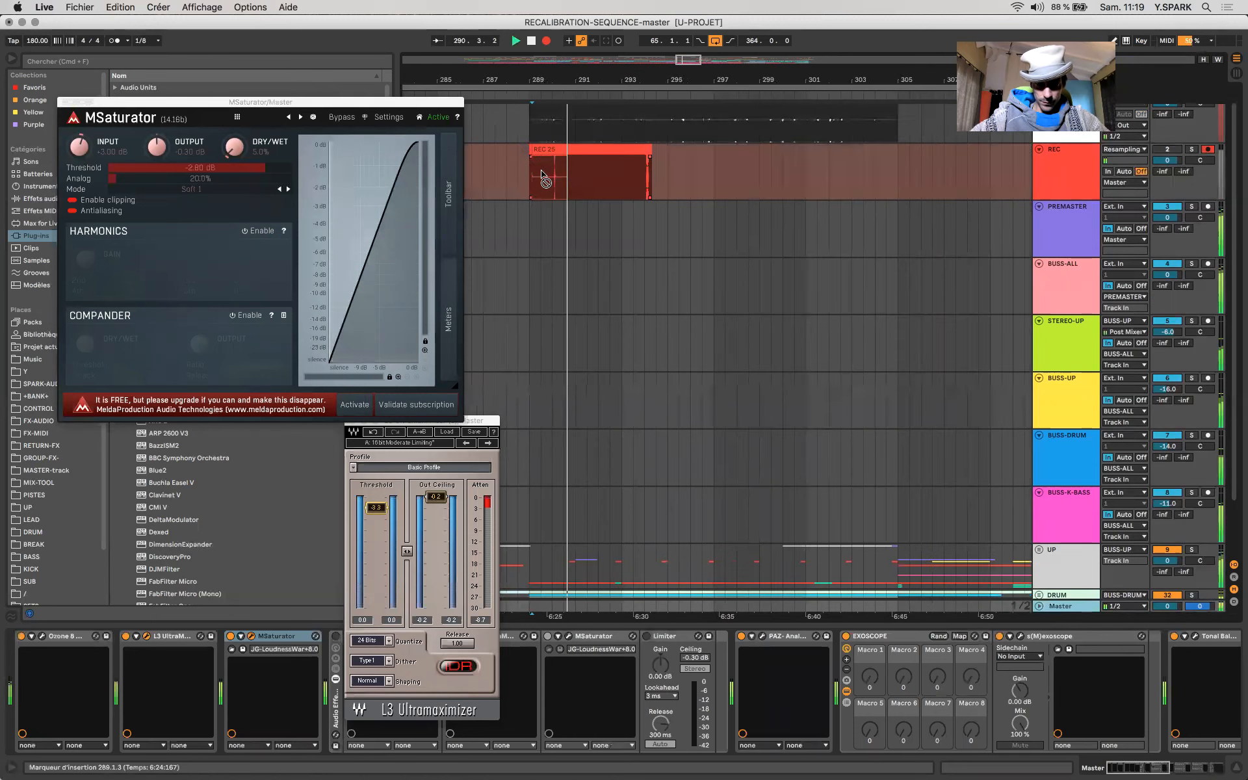
scroll(659, 174, "up", 10)
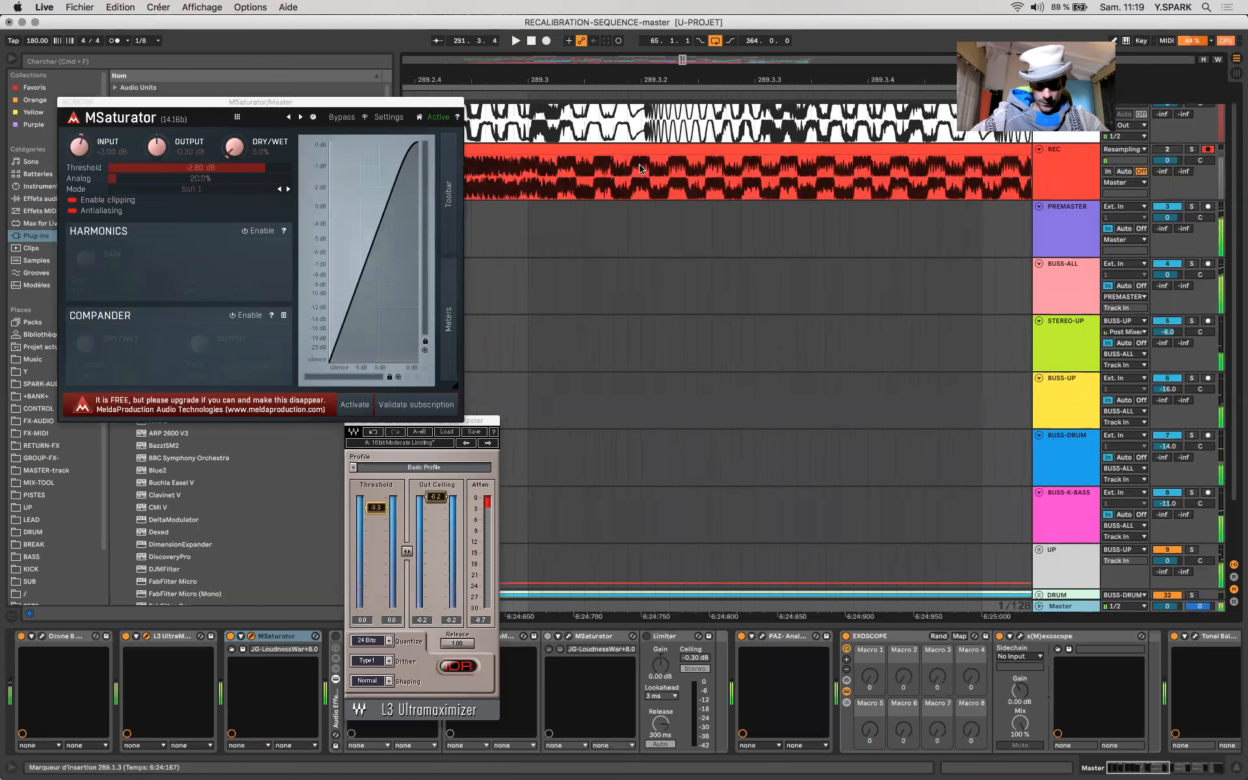
key("space")
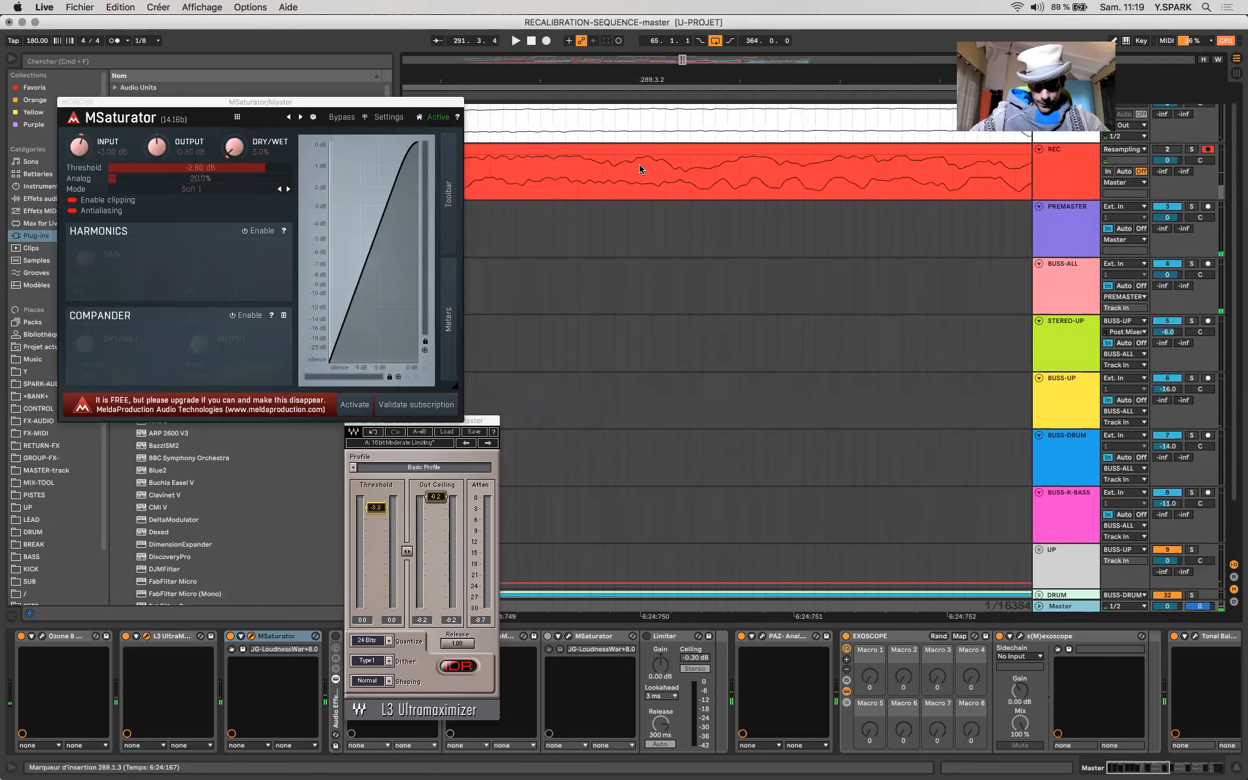
scroll(641, 169, "down", 10)
scroll(640, 169, "down", 10)
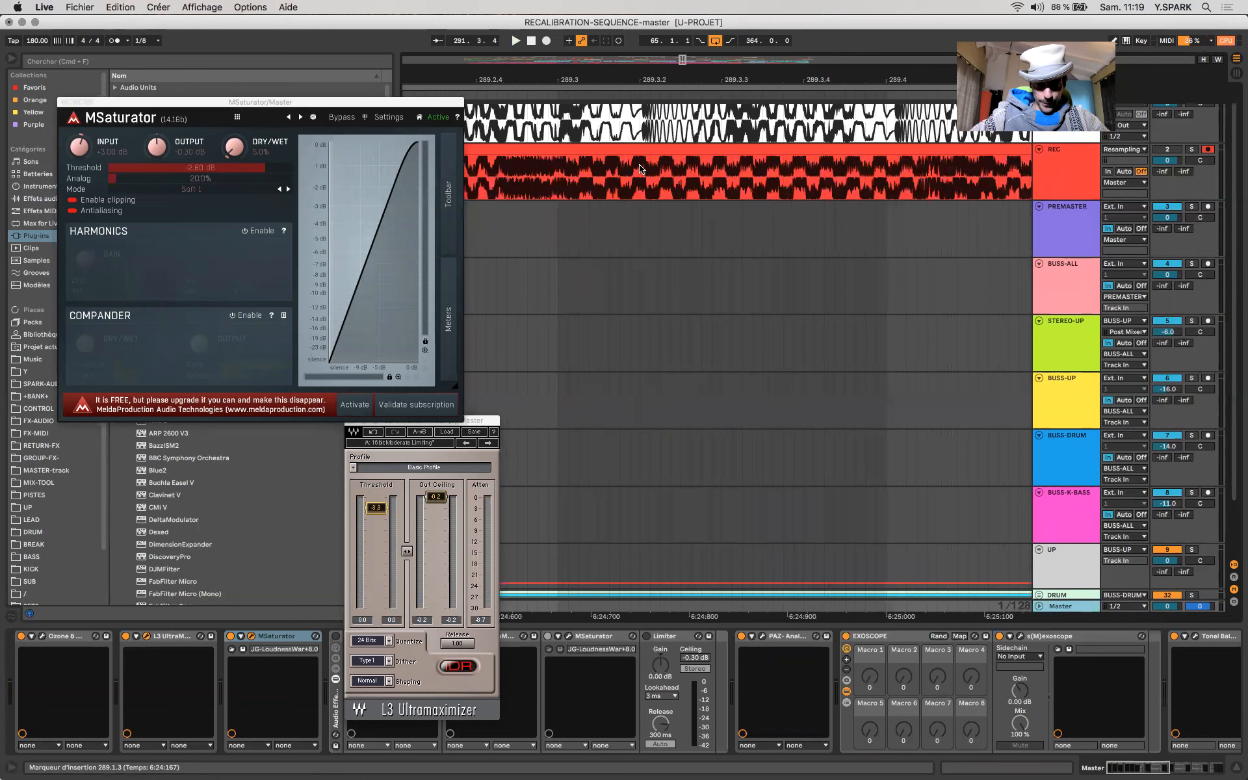
Step: Enable MSaturator's Harmonics section and reset the 4th harmonic to 0%
left_click(247, 232)
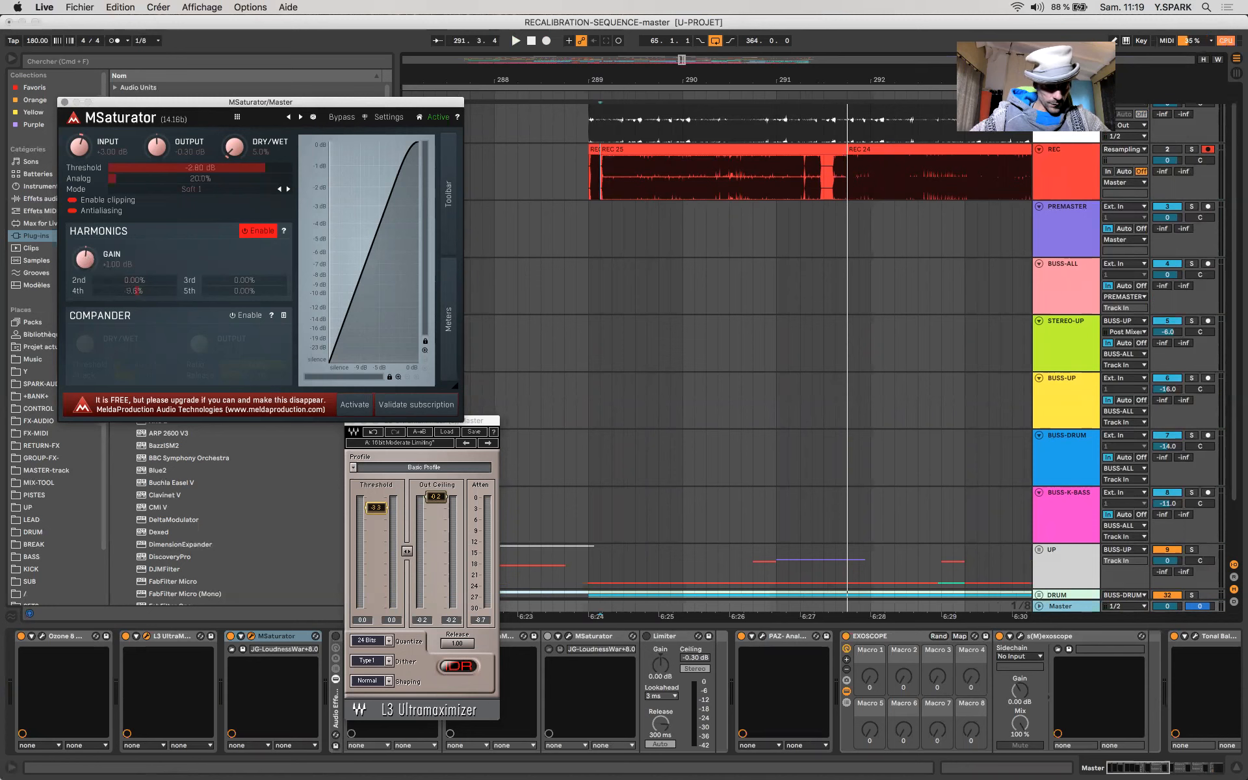
double_click(128, 290)
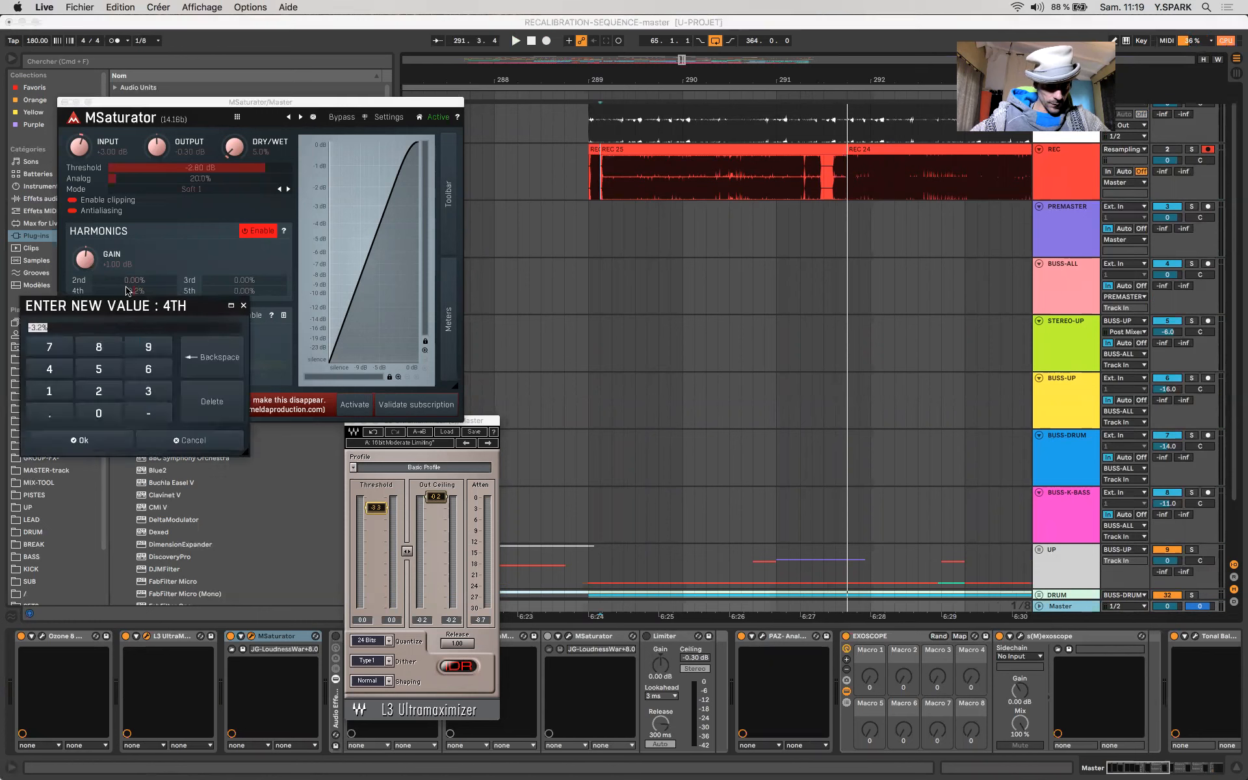
left_click(244, 306)
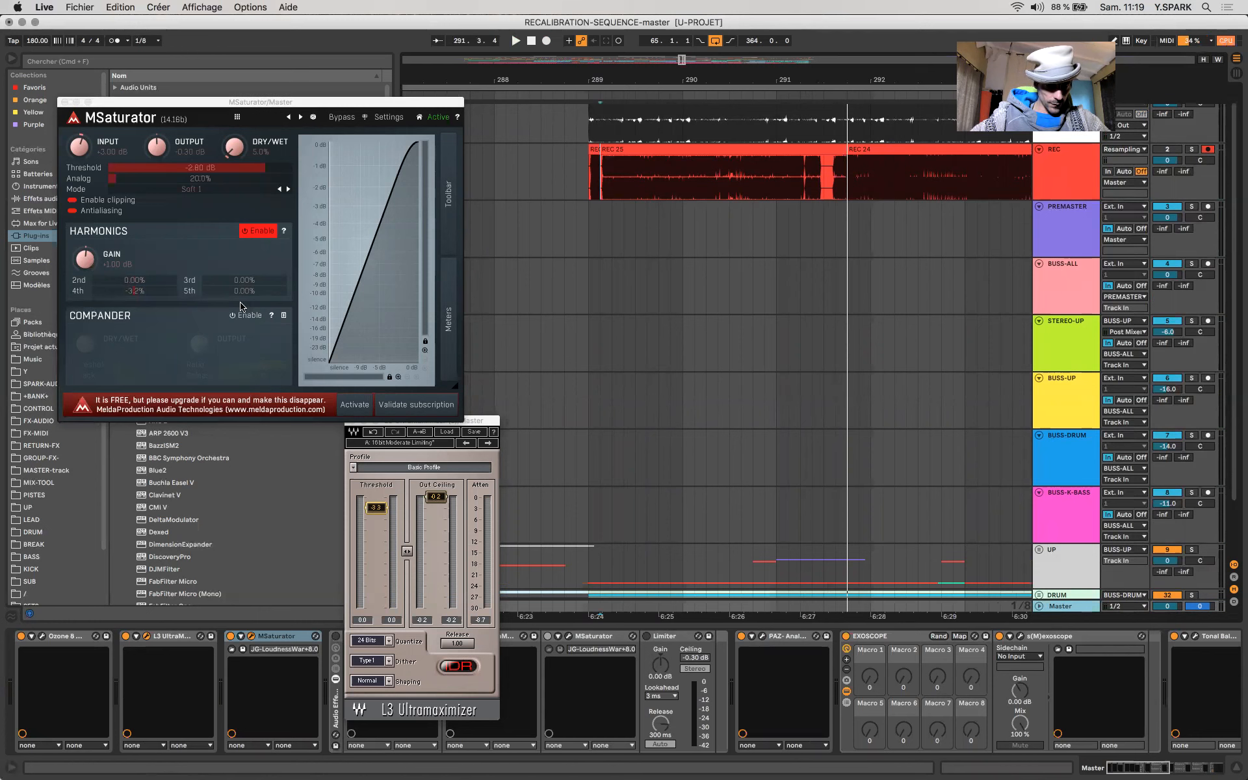
double_click(155, 297)
key("Return")
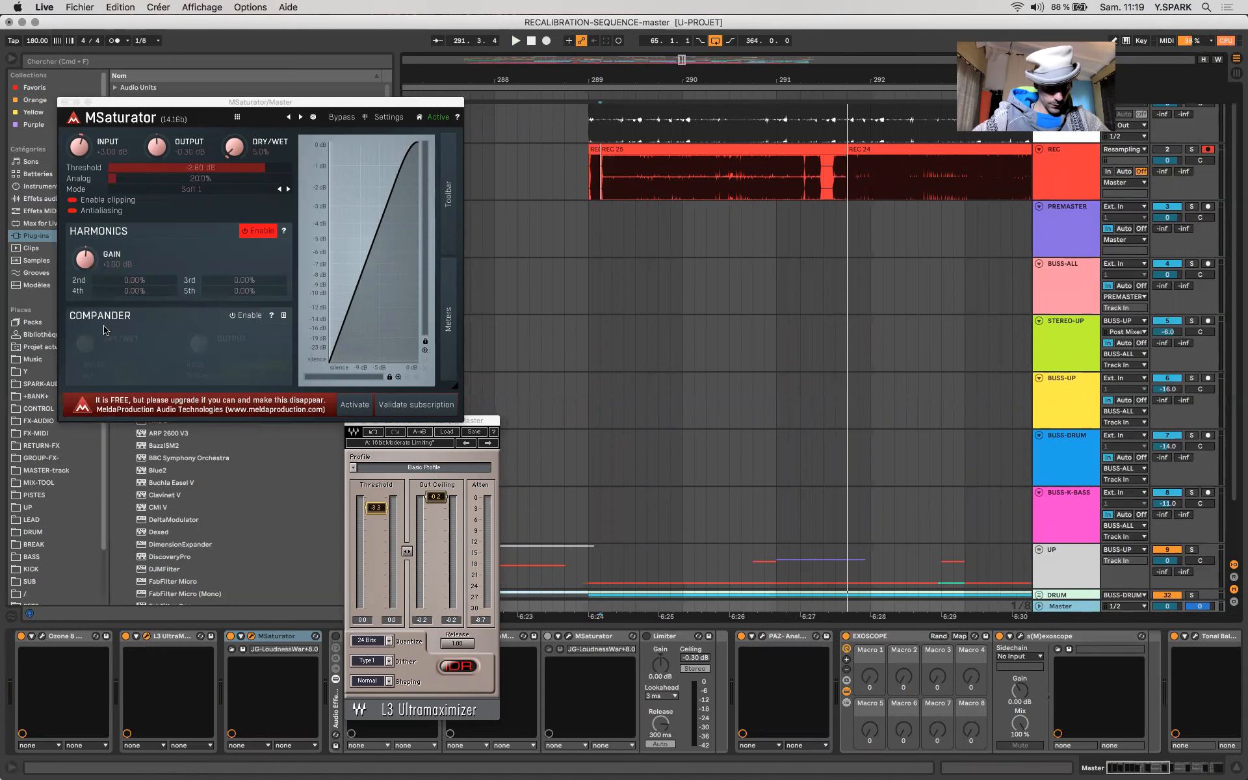
Step: During playback, raise MSaturator's 2nd, 4th and 5th harmonics to 100% and the 3rd to 94.4%, with the Harmonics gain at 1 dB
key("space")
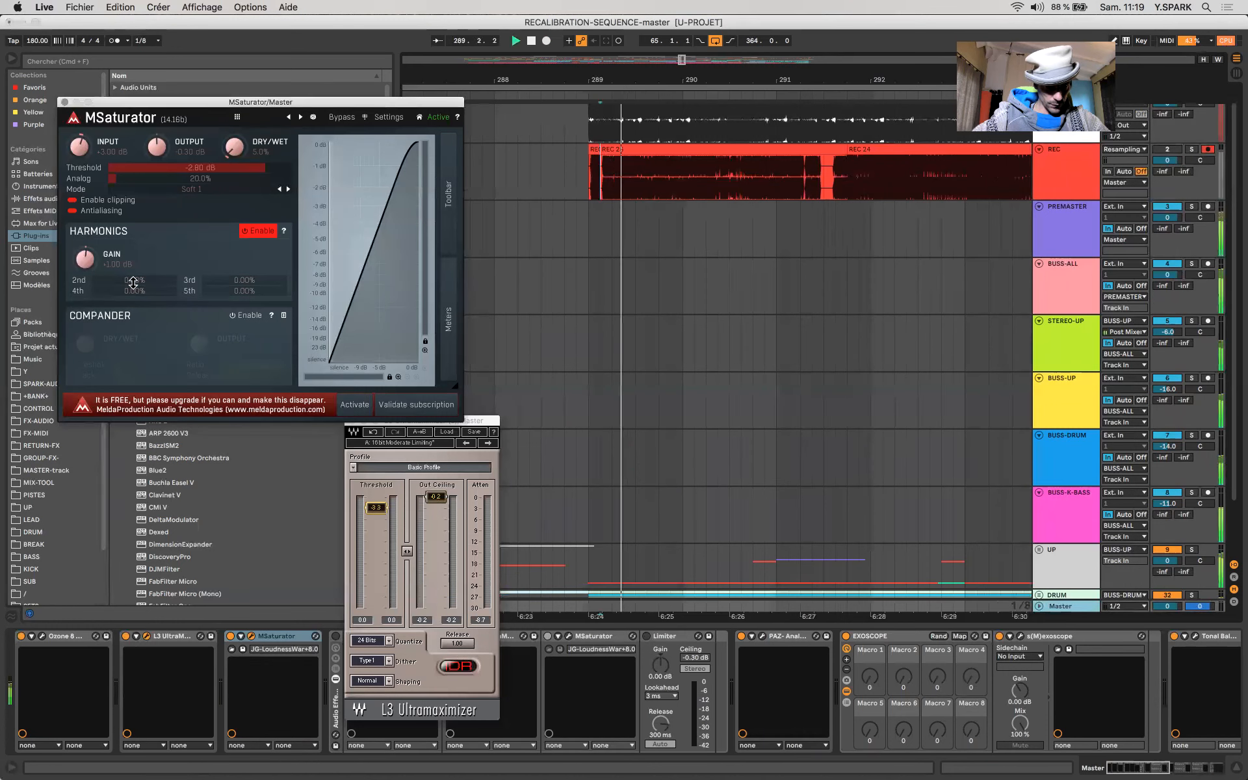
left_click_drag(155, 280, 254, 287)
double_click(254, 291)
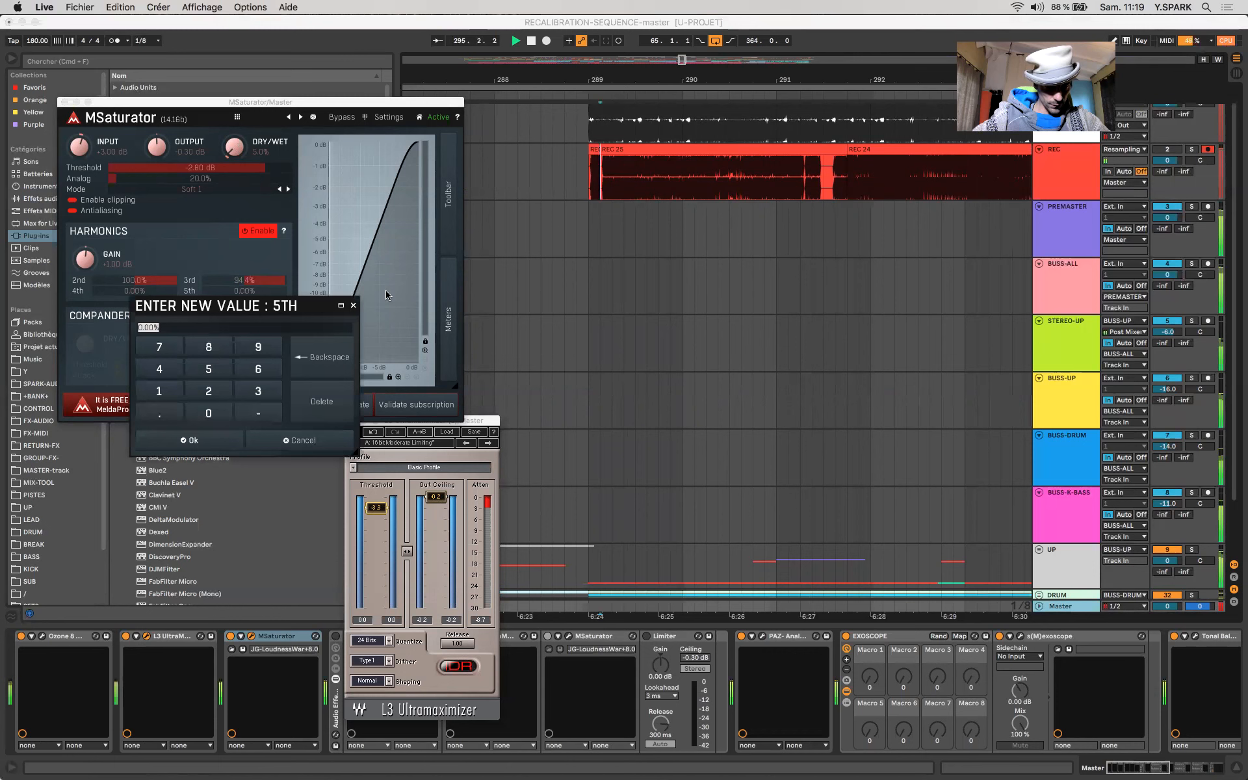
left_click_drag(248, 288, 140, 83)
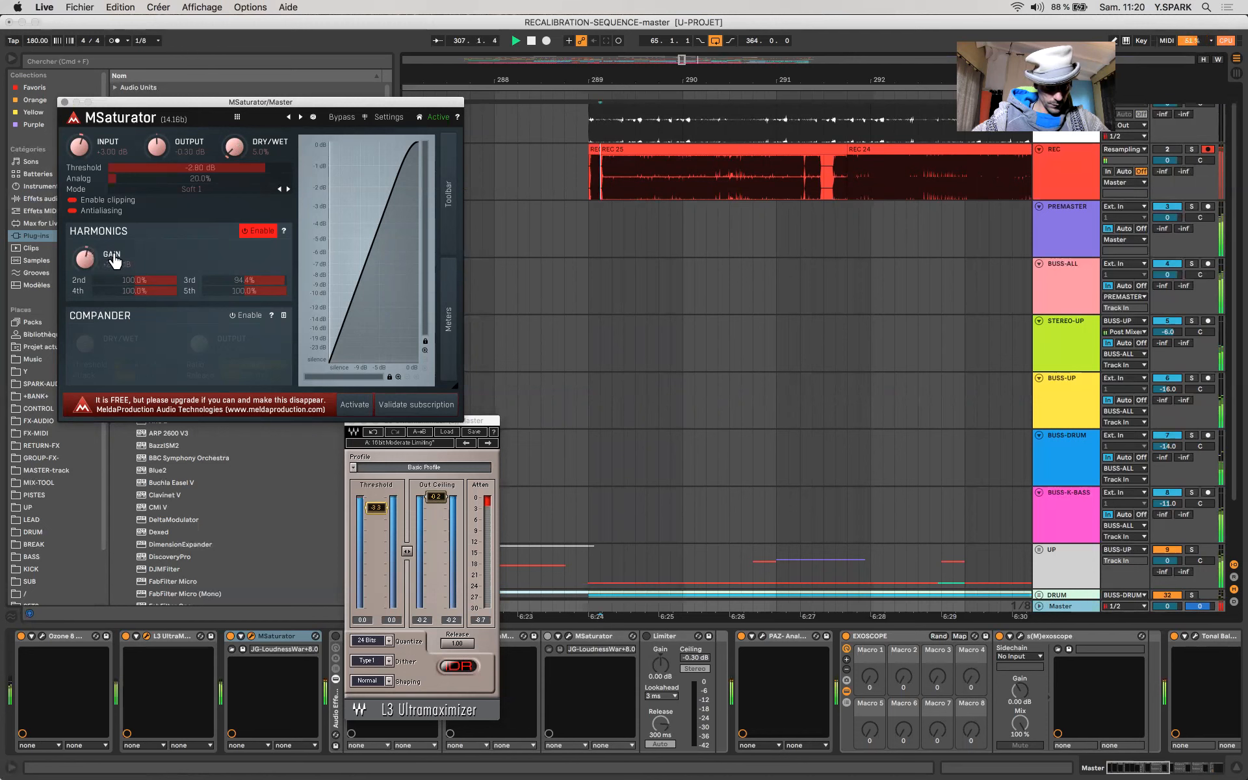
double_click(84, 258)
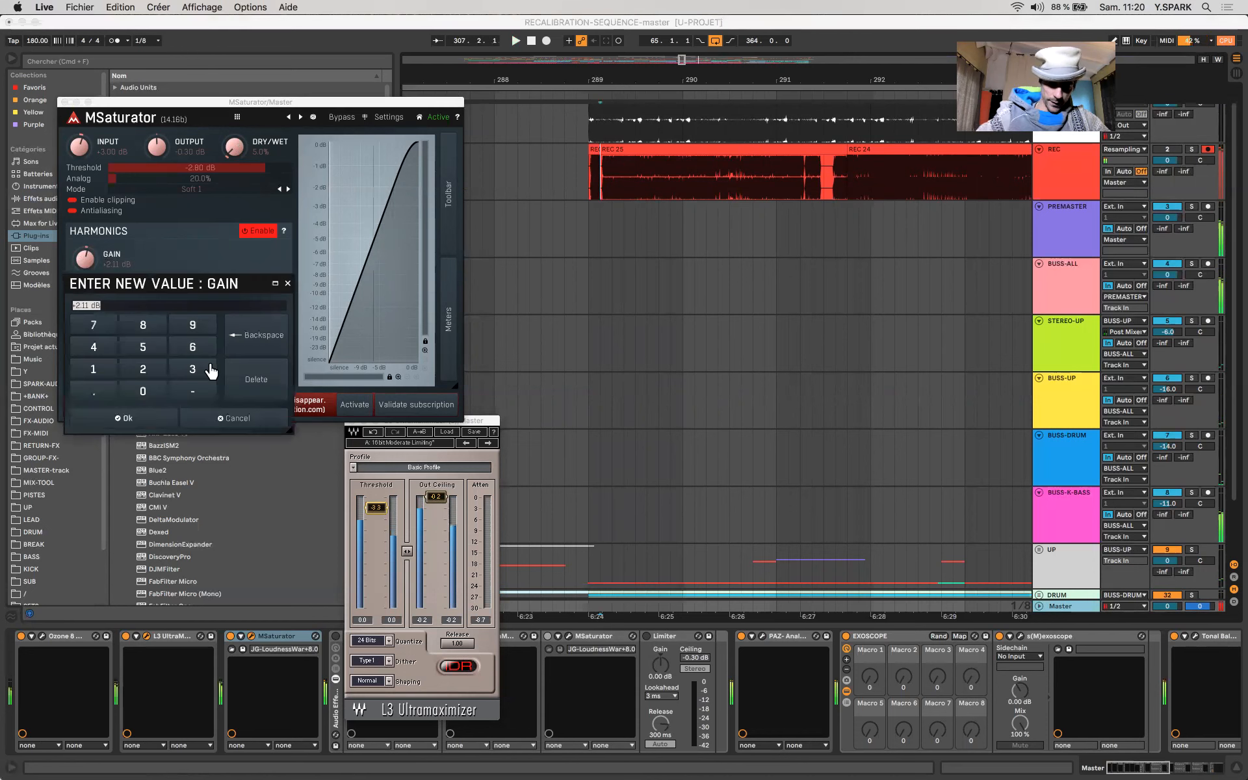
type("1")
key("Return")
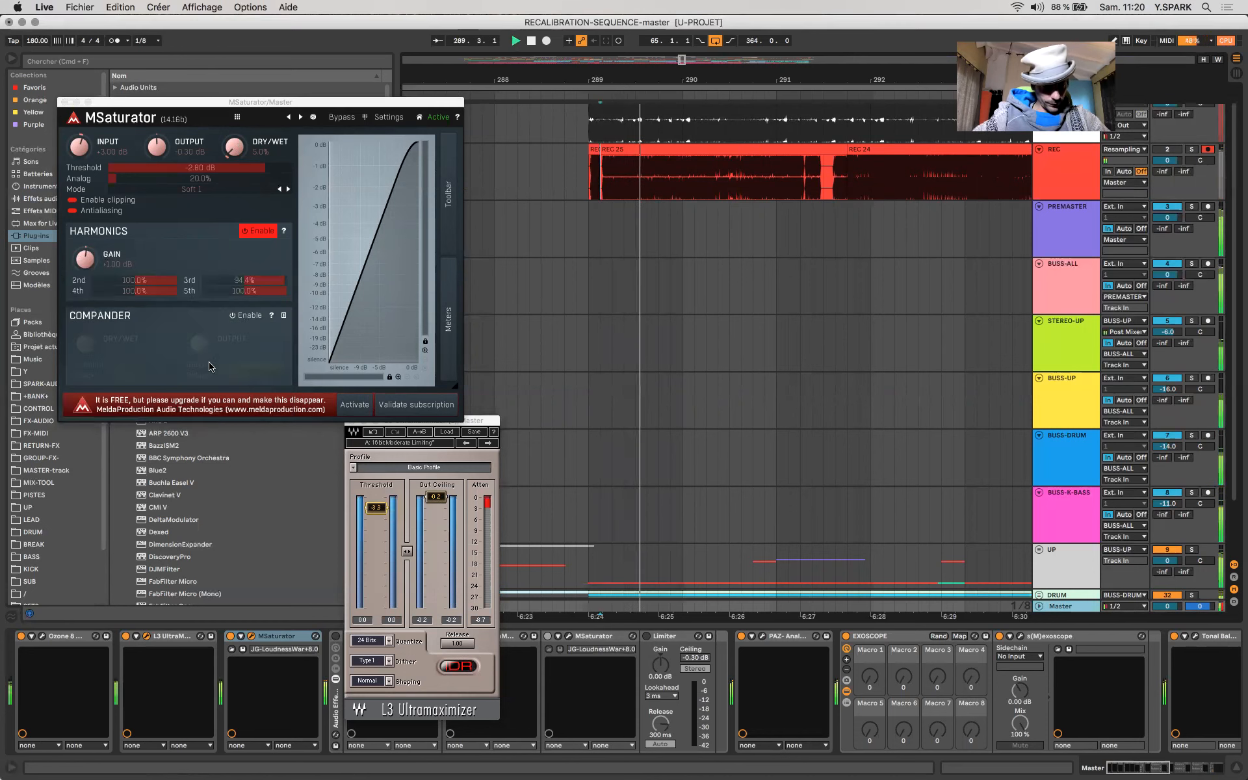
Step: Set the Ozone 8 Maximizer's threshold to -8.6 dB and the L3 Ultramaximizer's threshold to -3.1 dB, leaving the Maximizer closed
scroll(596, 304, "down", 5)
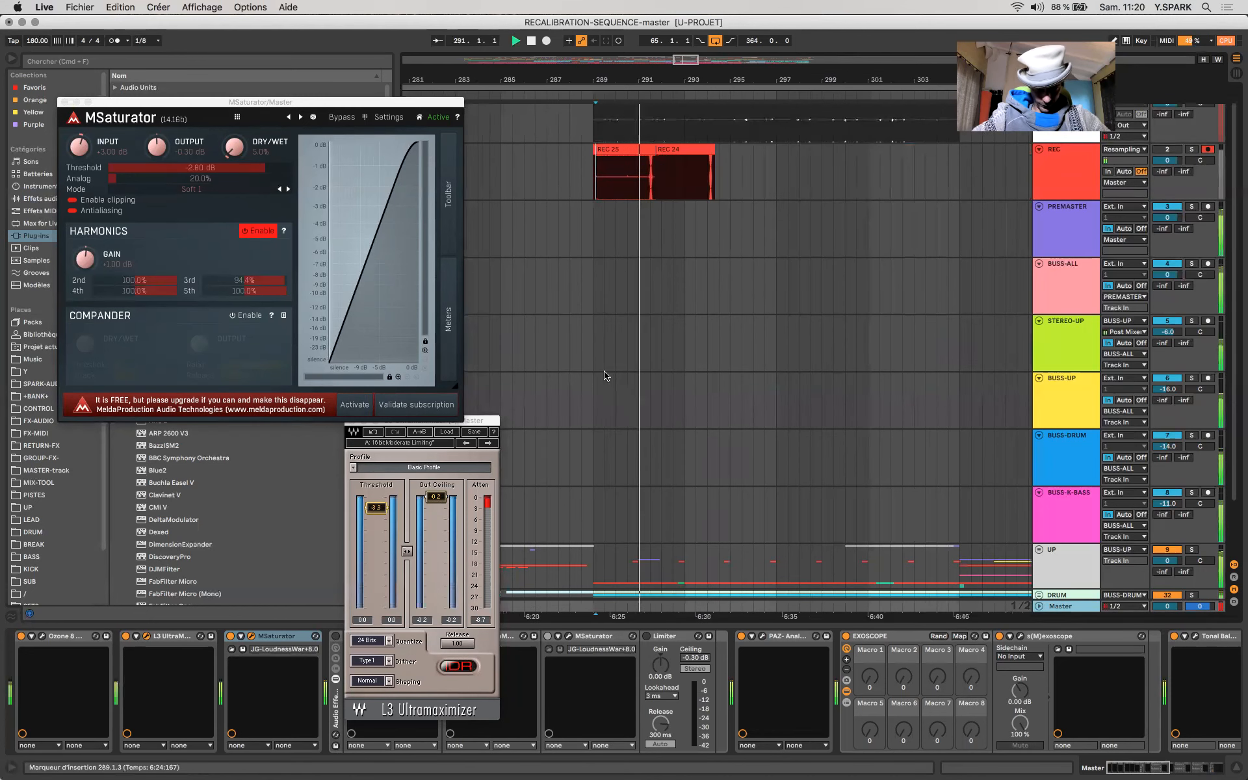
left_click(43, 638)
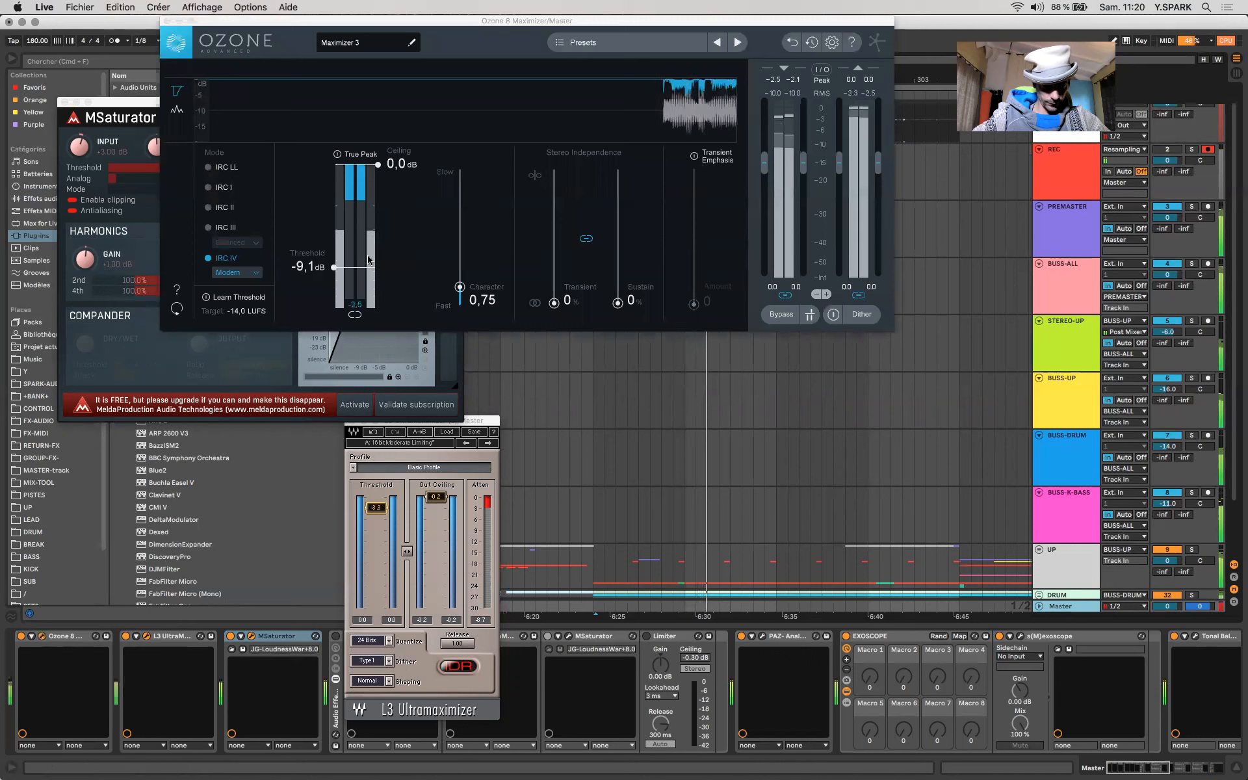
left_click_drag(333, 267, 332, 268)
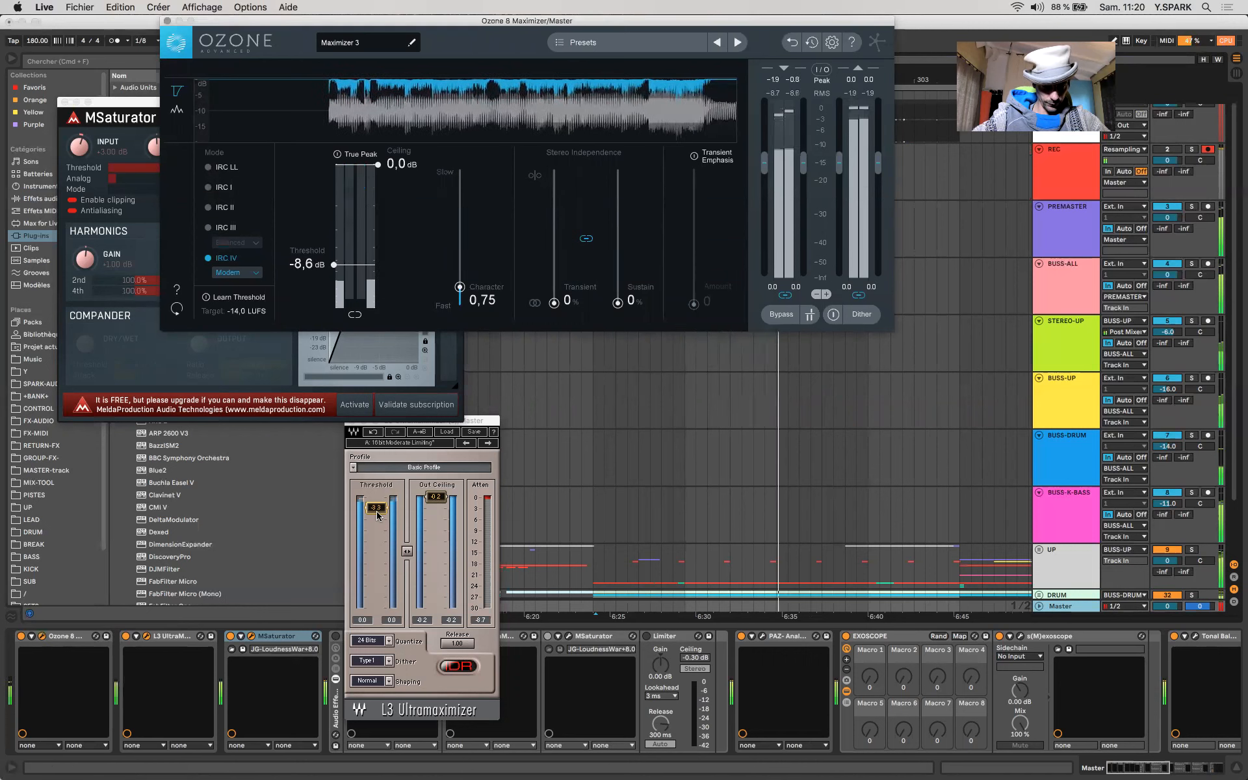
mouse_move(377, 516)
left_mouse_down()
mouse_move(376, 496)
mouse_move(378, 509)
left_mouse_up()
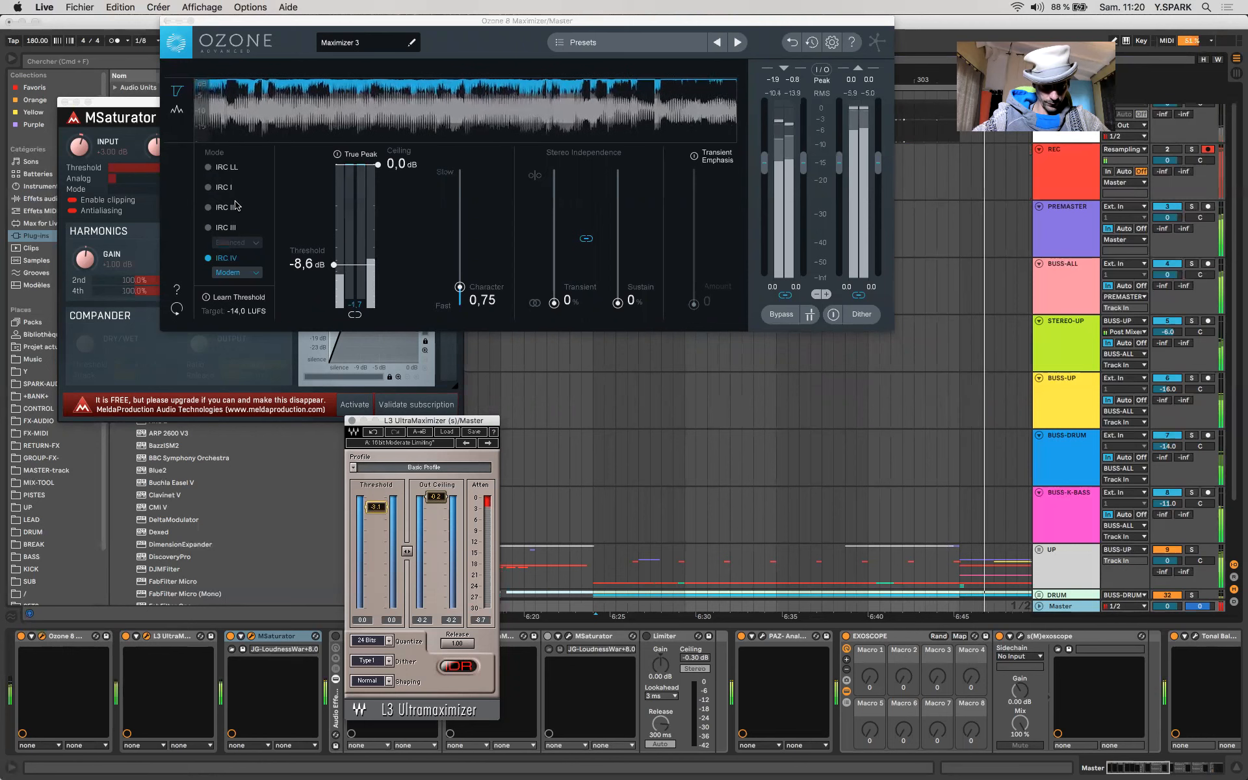
left_click(166, 21)
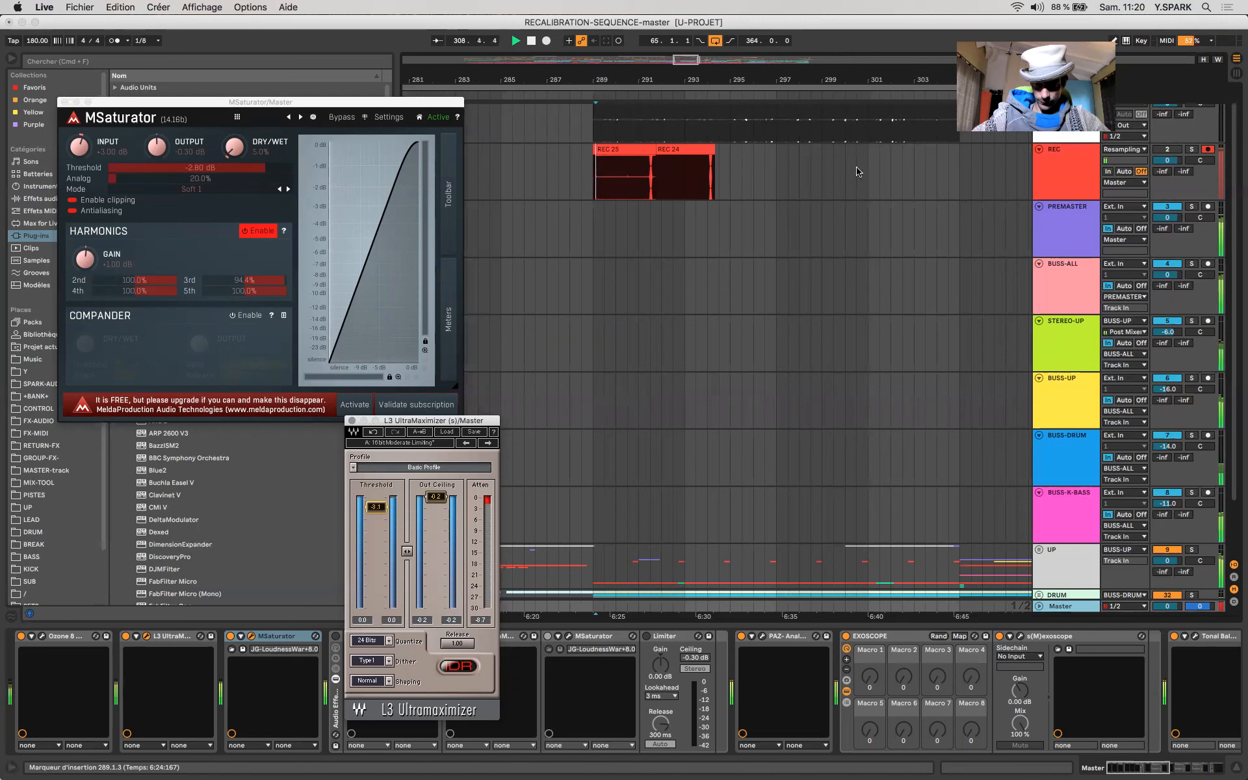
Step: Disable MSaturator's Harmonics section and open Youlean Loudness Meter 2 on the Master chain
left_click(259, 232)
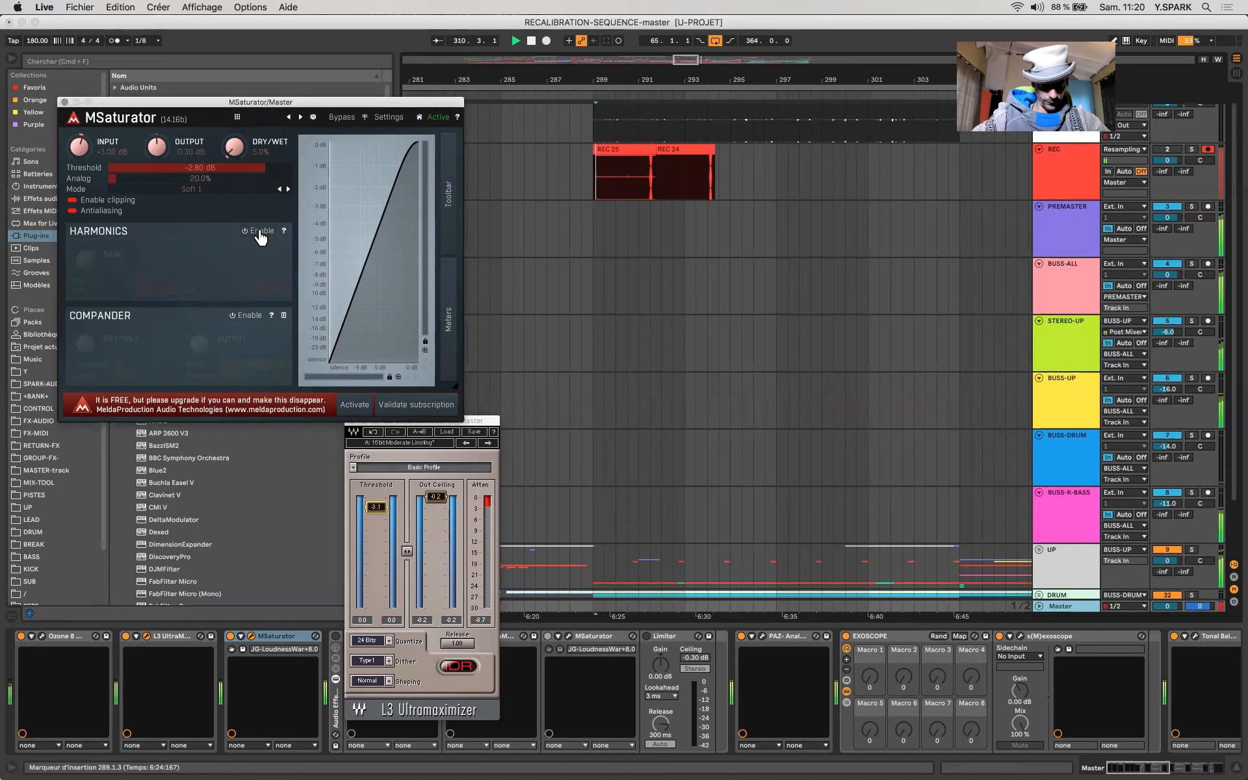
scroll(1006, 642, "right", 10)
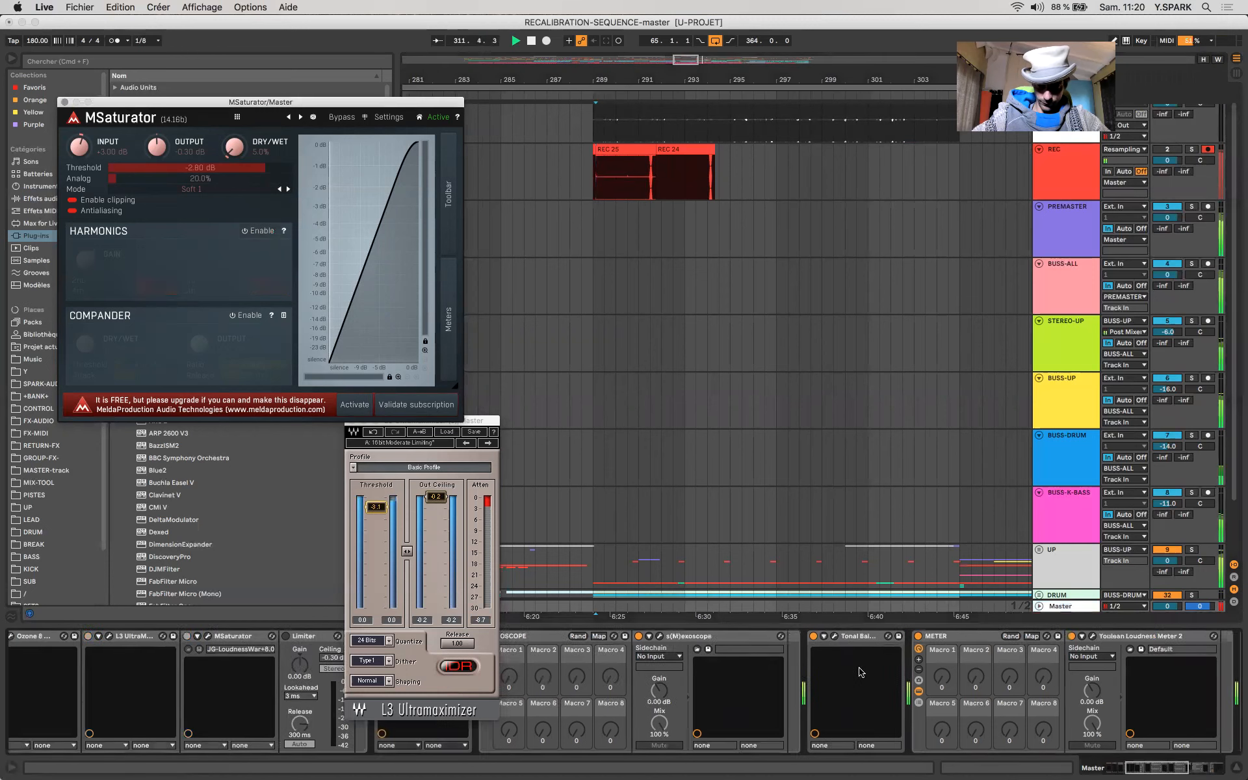
left_click(917, 637)
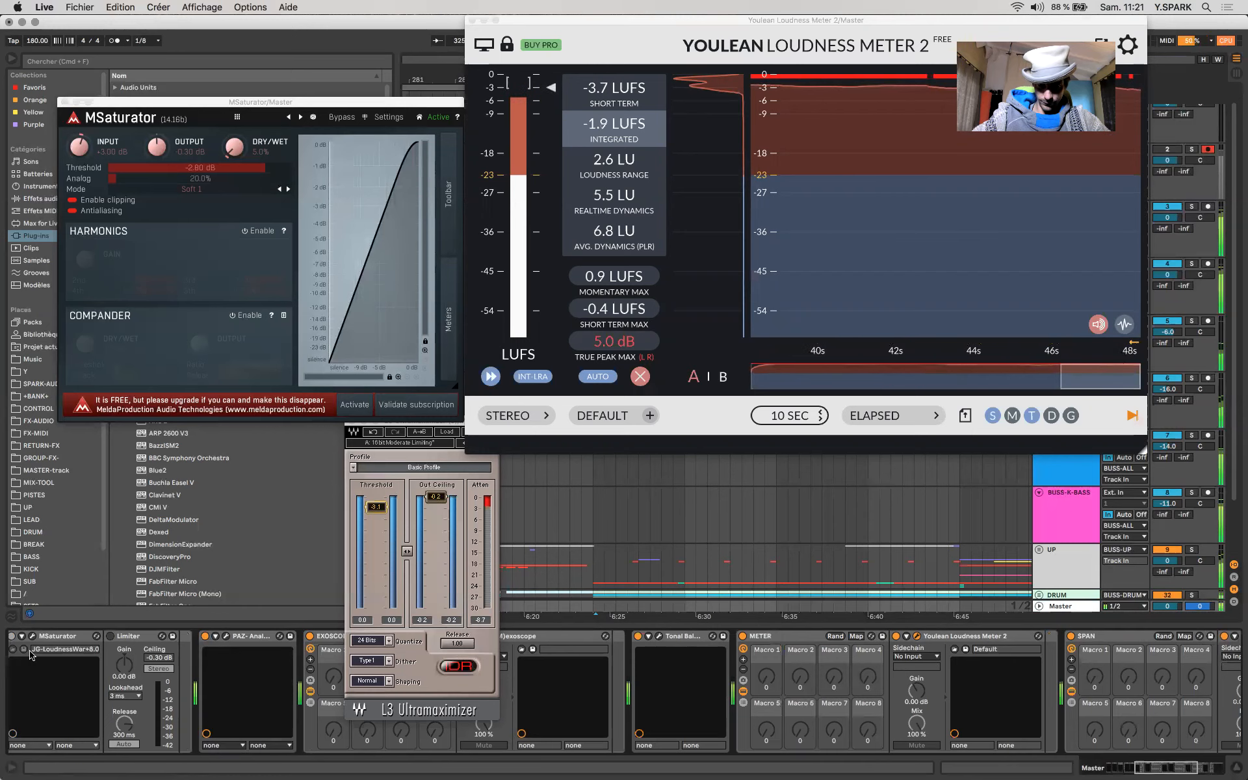
Step: Place the insert marker at 291.1.1, disable the second Ozone 8 plug-in on BUSS-ALL, and return to the Master's devices
left_click(638, 504)
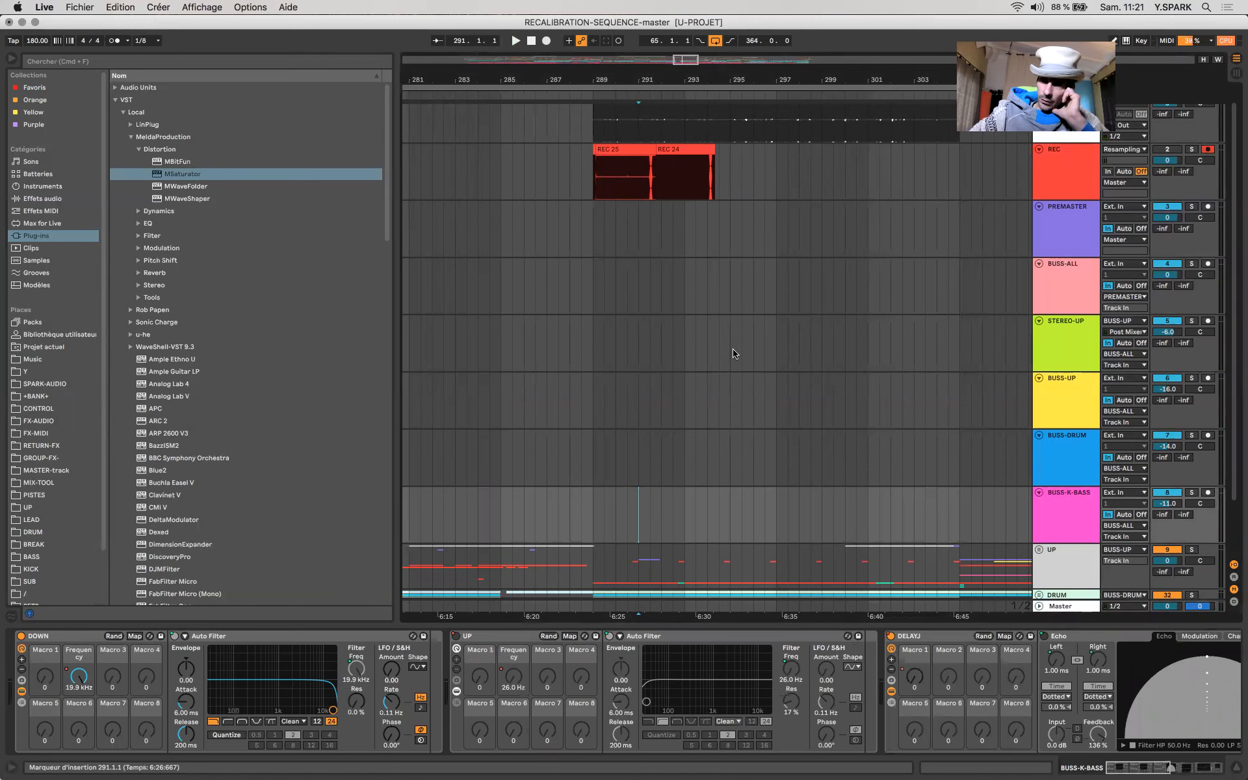
left_click(1072, 237)
left_click(1069, 284)
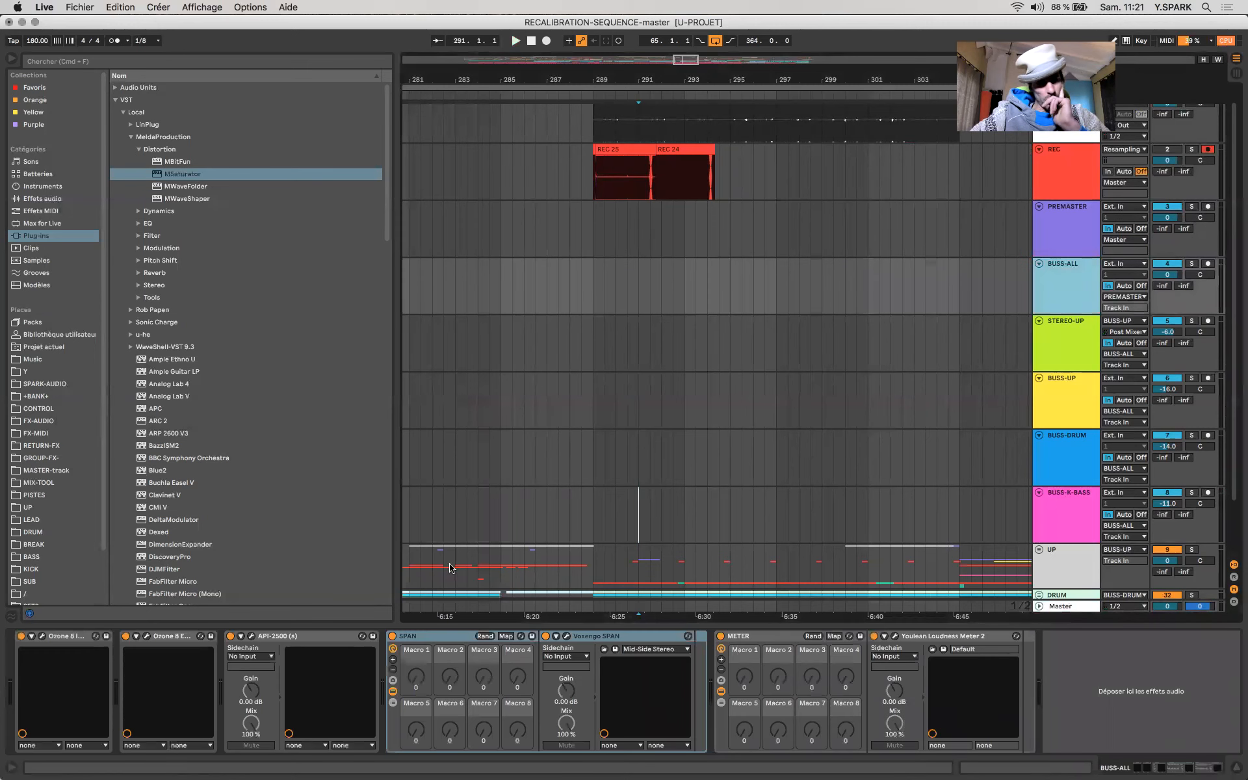
left_click(147, 638)
left_click(147, 638)
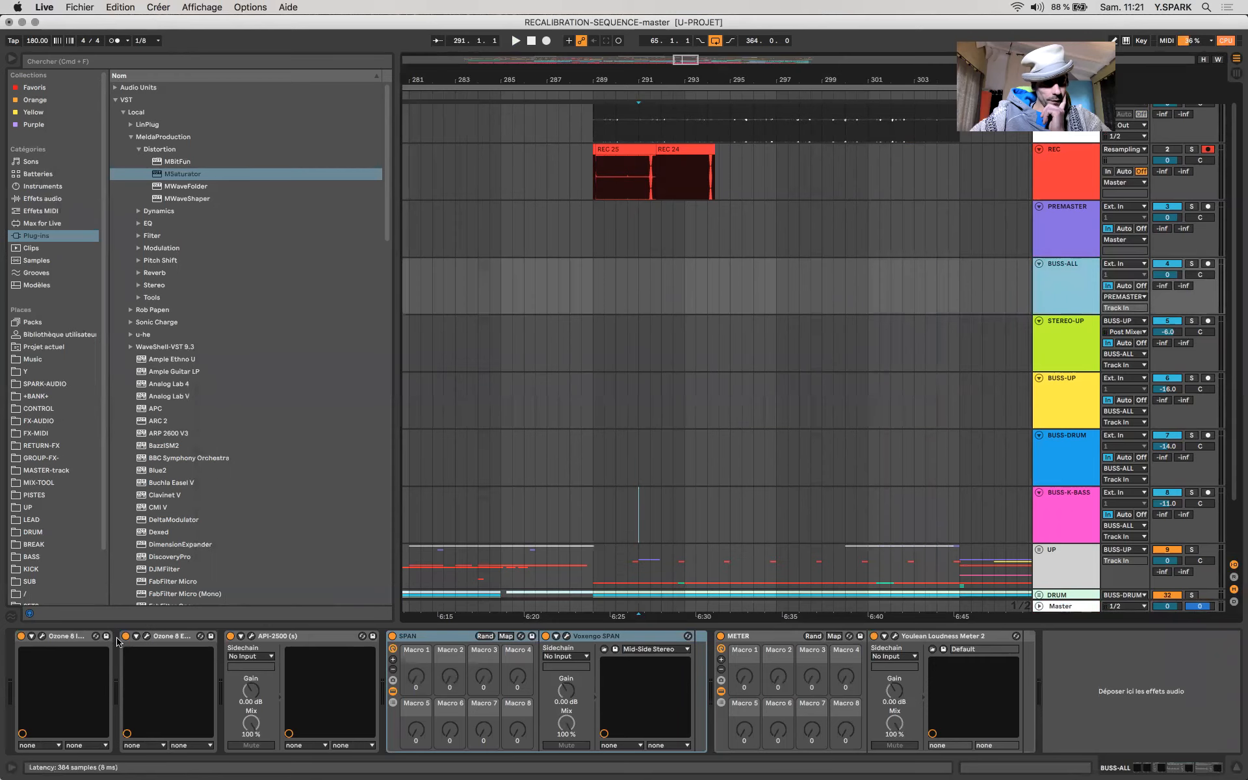
left_click(125, 637)
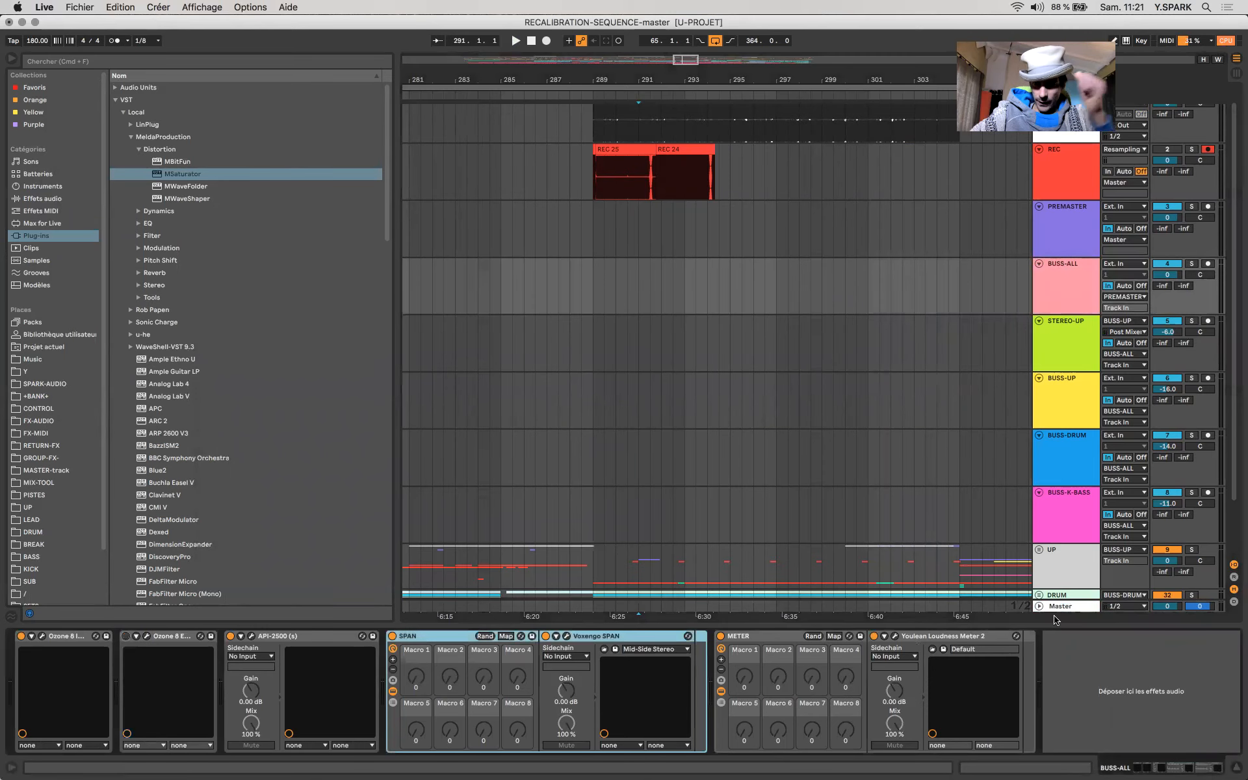
left_click(1081, 608)
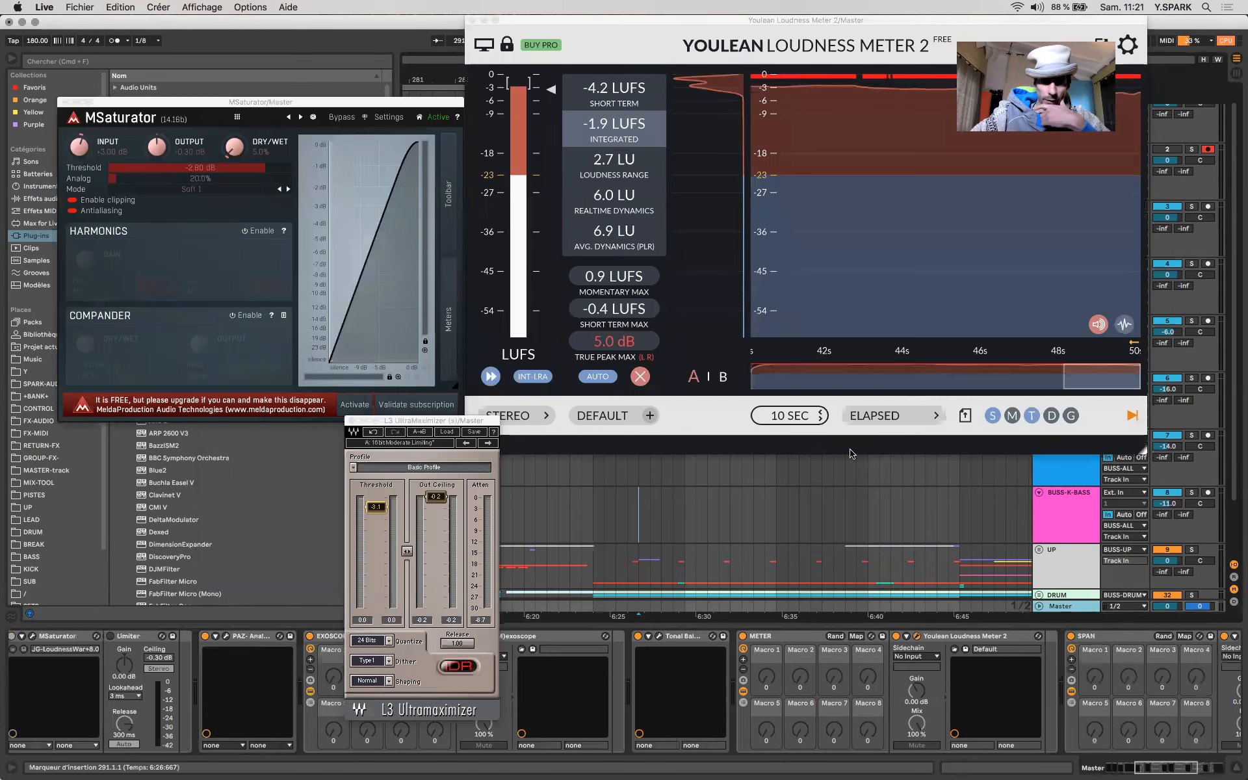
Step: During playback from bar 291, enable MSaturator's Harmonics section and set the 2nd and 4th harmonics to 0%
key("space")
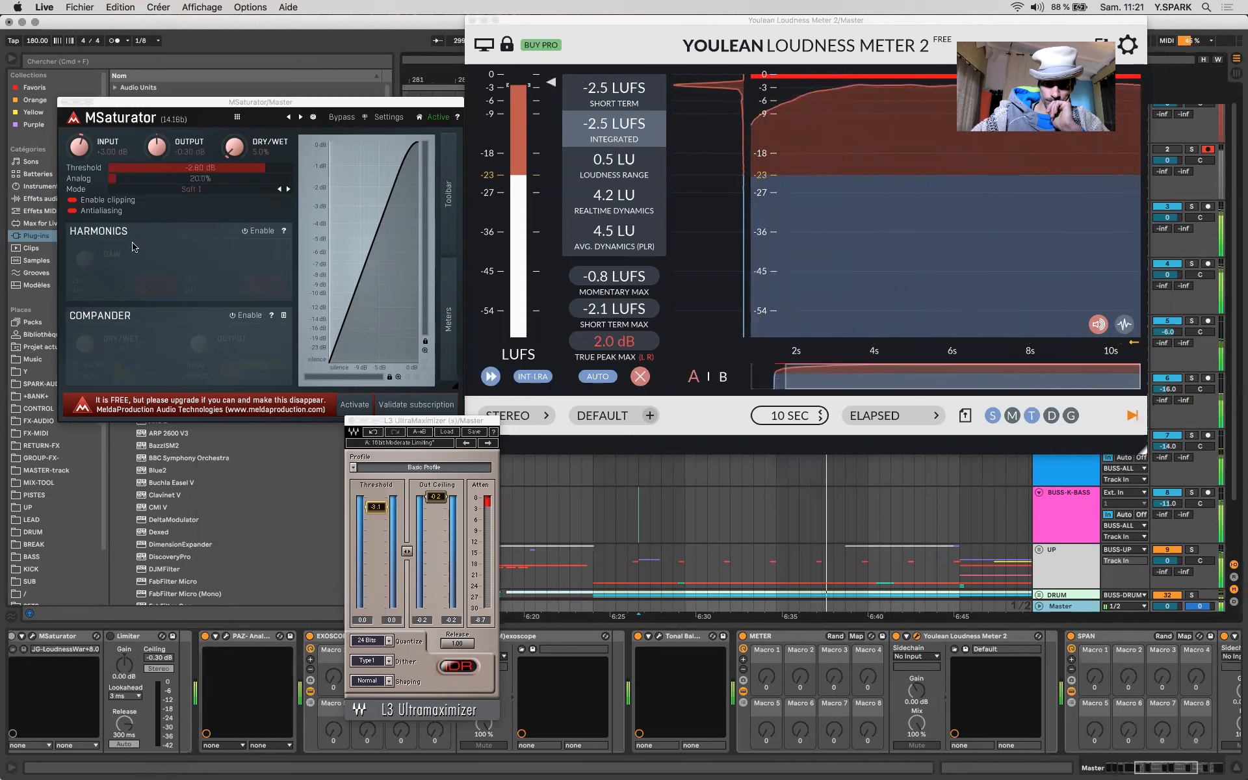
left_click(260, 232)
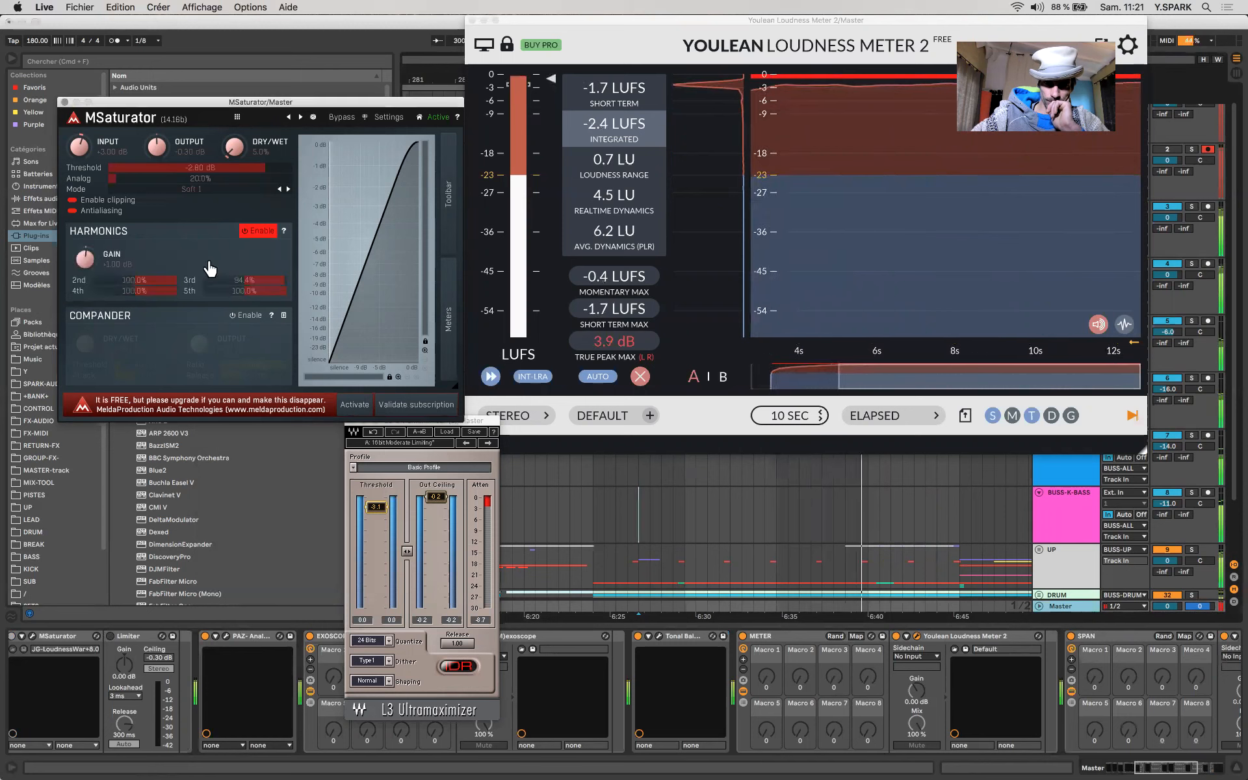
double_click(163, 284)
type("0")
key("Return")
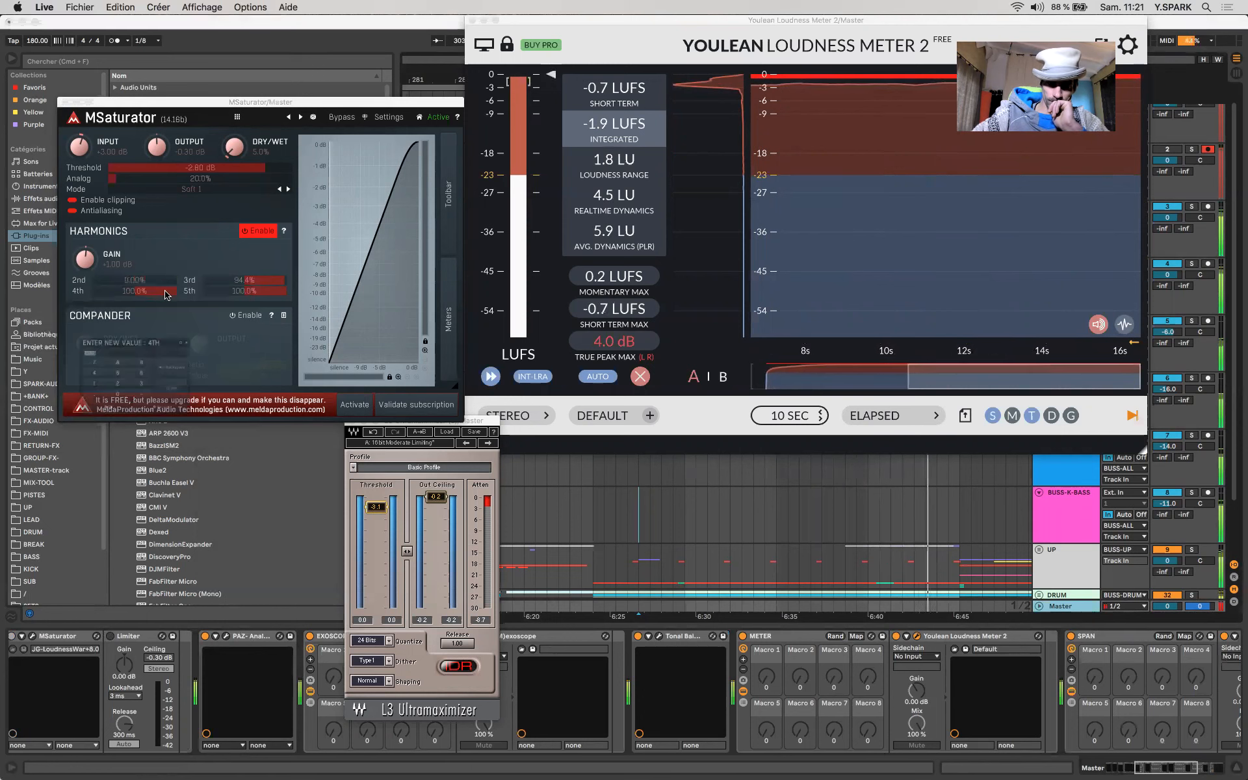
double_click(167, 293)
type("0")
key("Return")
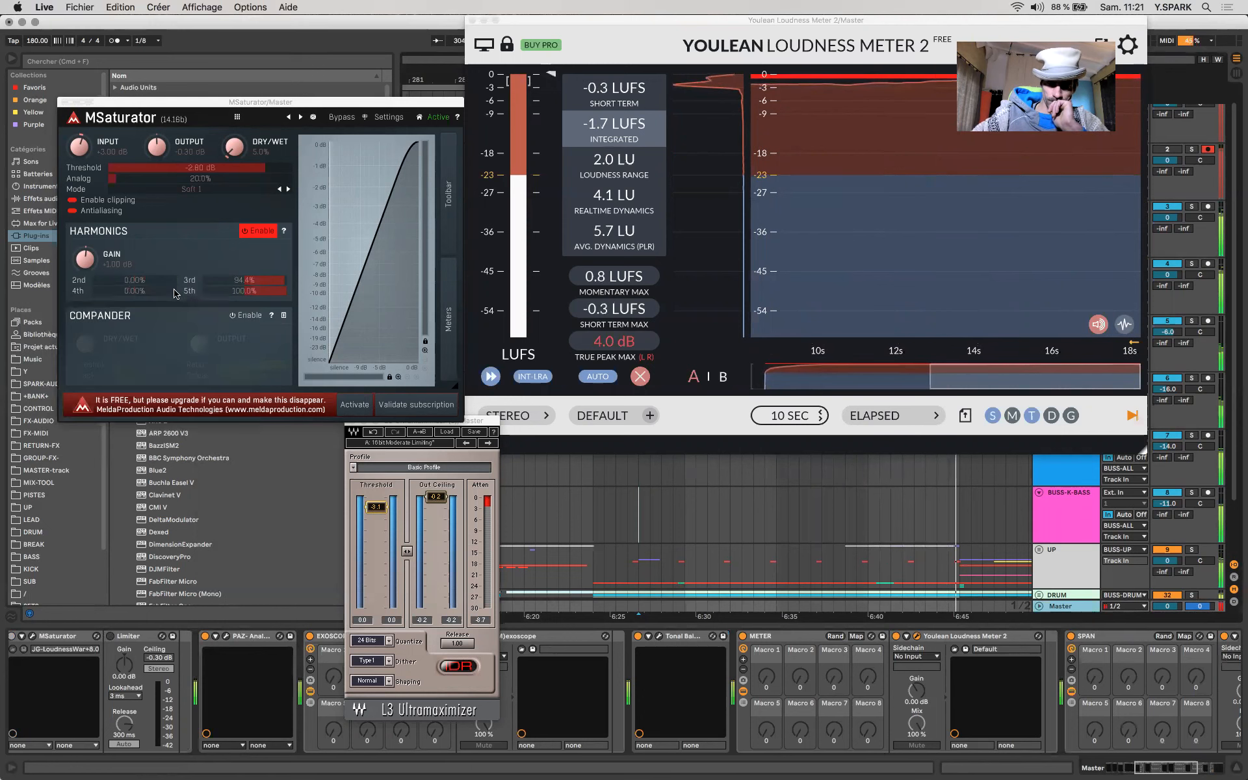
Step: Set MSaturator's 3rd and 5th harmonics to 0% and disable the Harmonics section
double_click(257, 281)
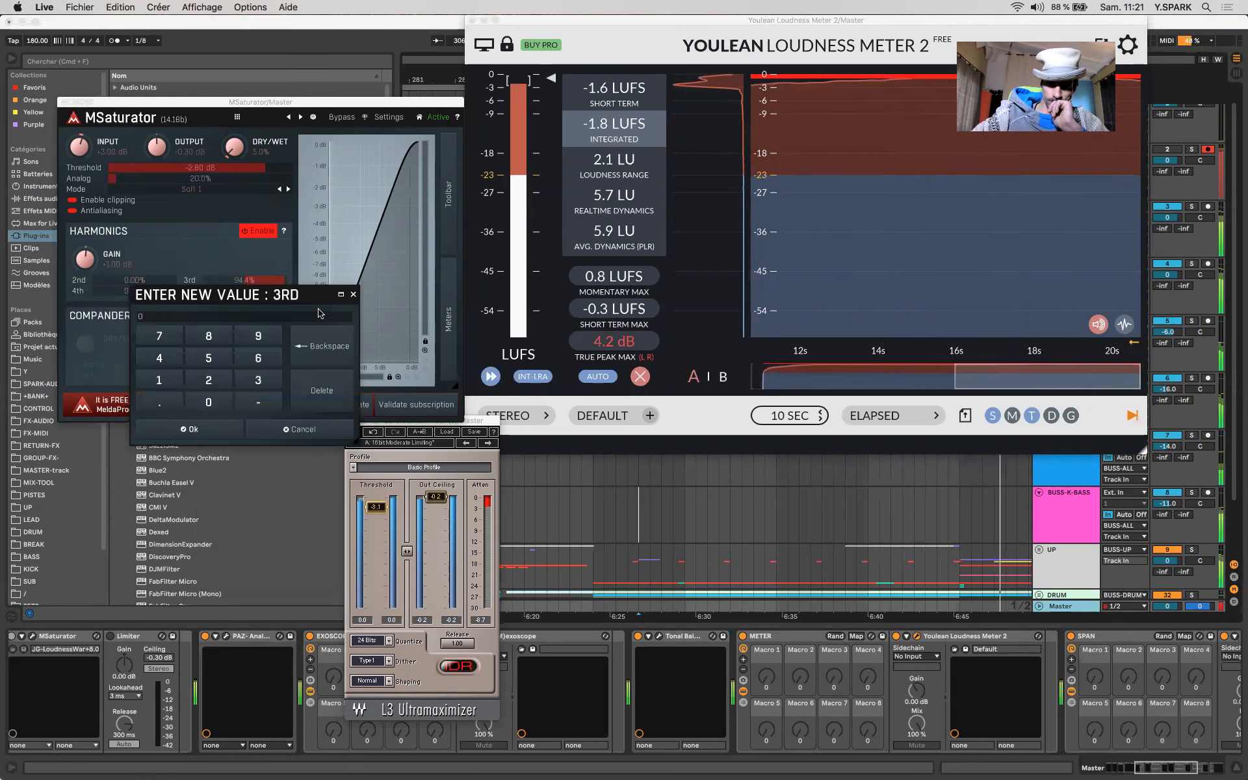
type("0")
key("Return")
double_click(264, 291)
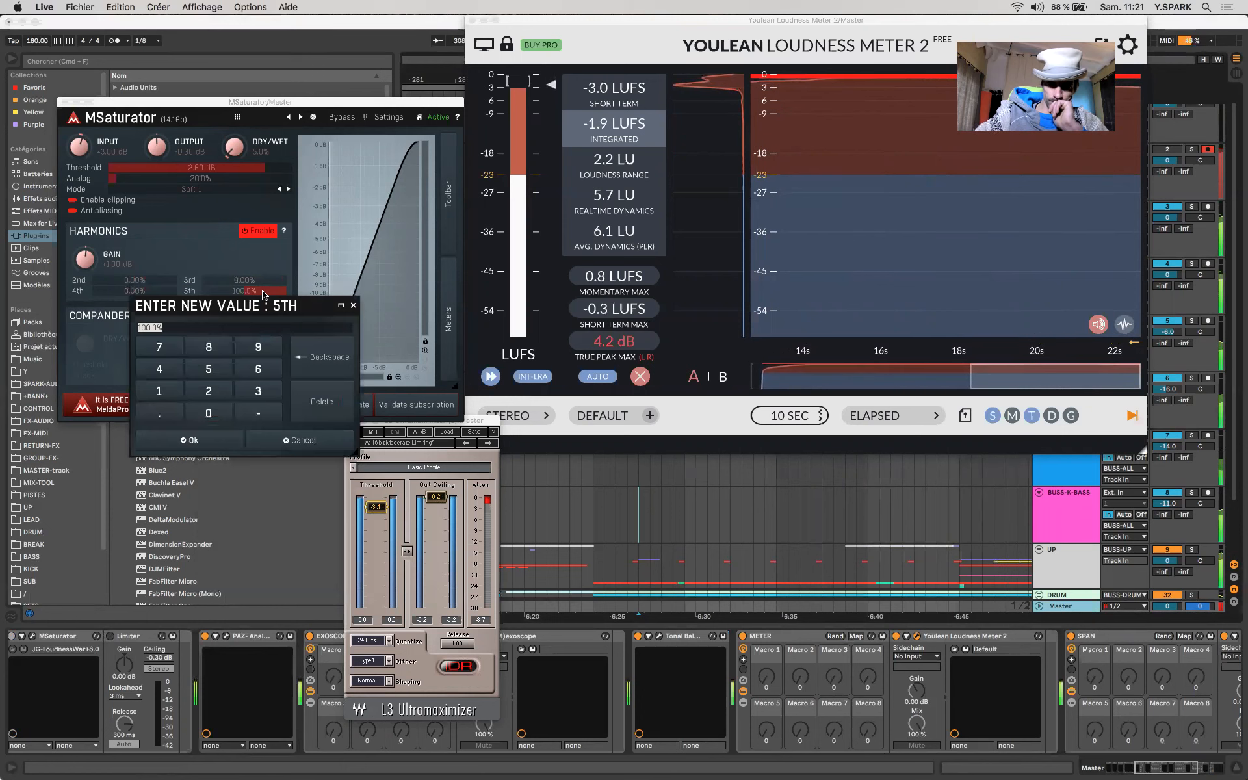
type("0")
key("Return")
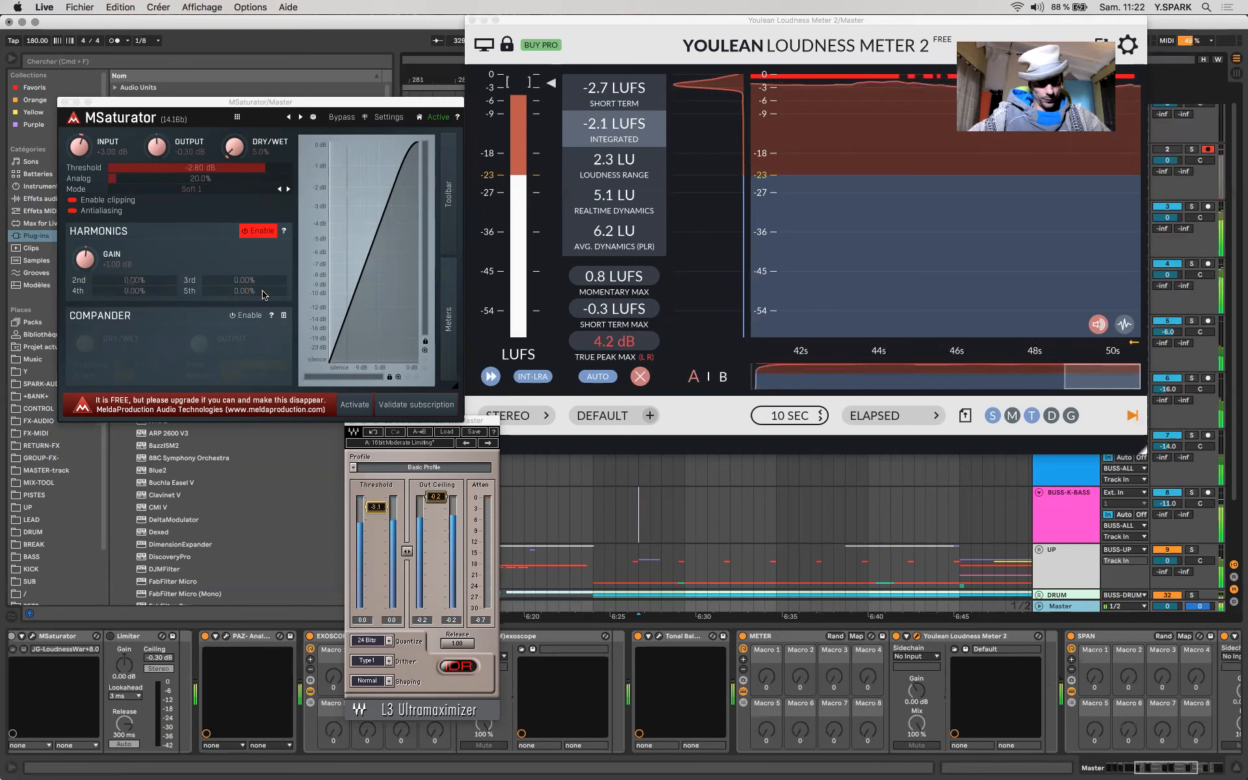
left_click(257, 232)
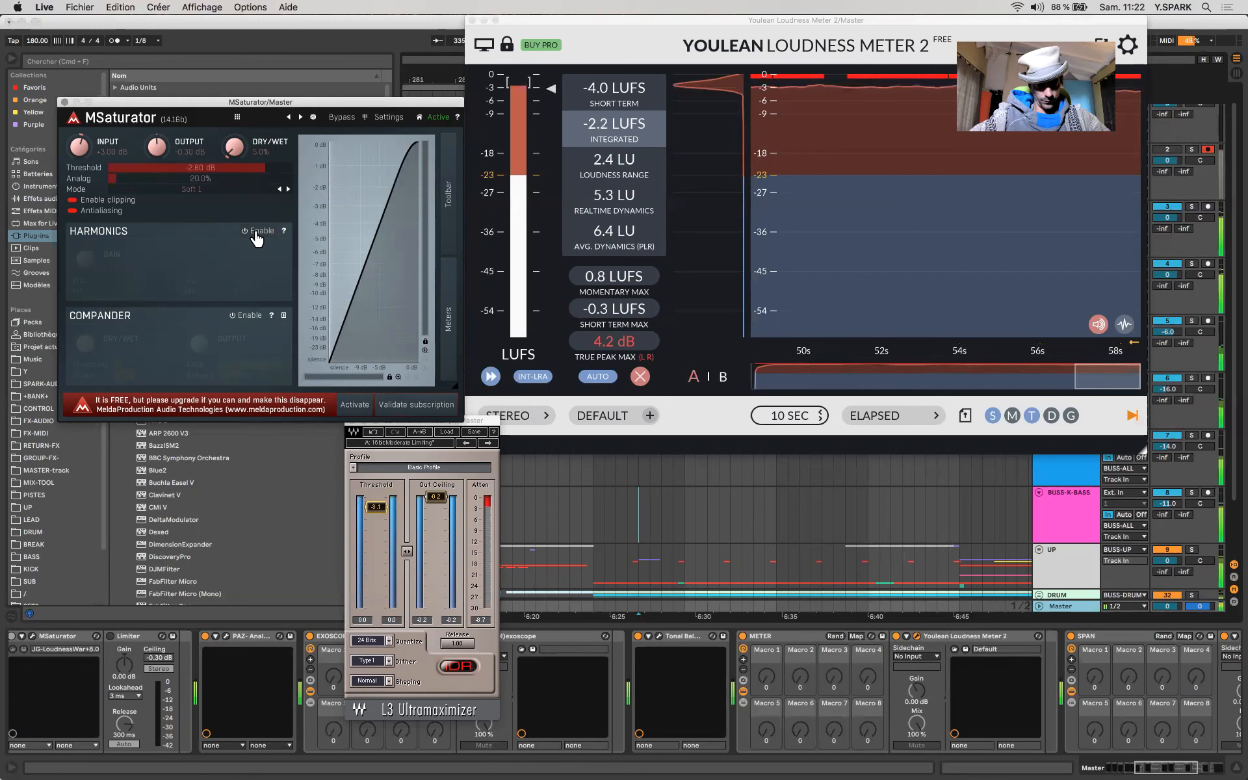
Step: Enable MSaturator's Harmonics section, and close the MSaturator and Youlean Loudness Meter 2 windows
left_click(256, 232)
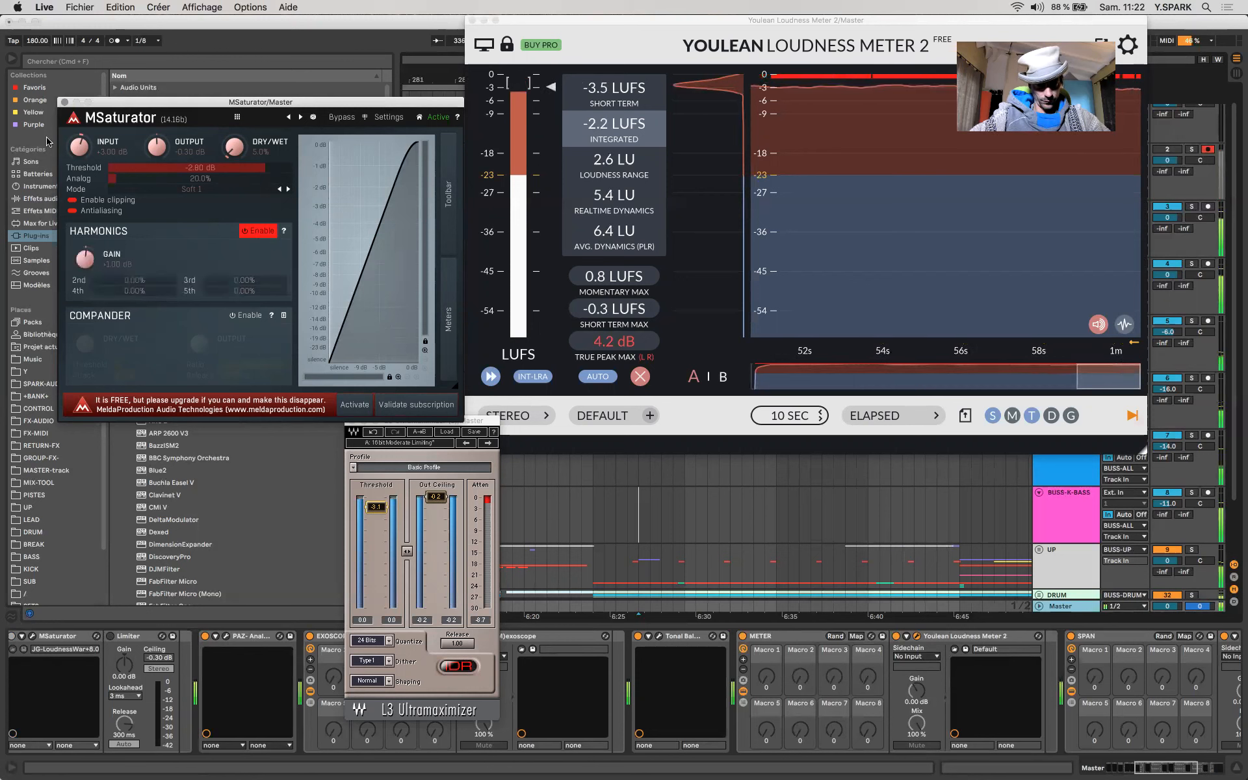
left_click(64, 103)
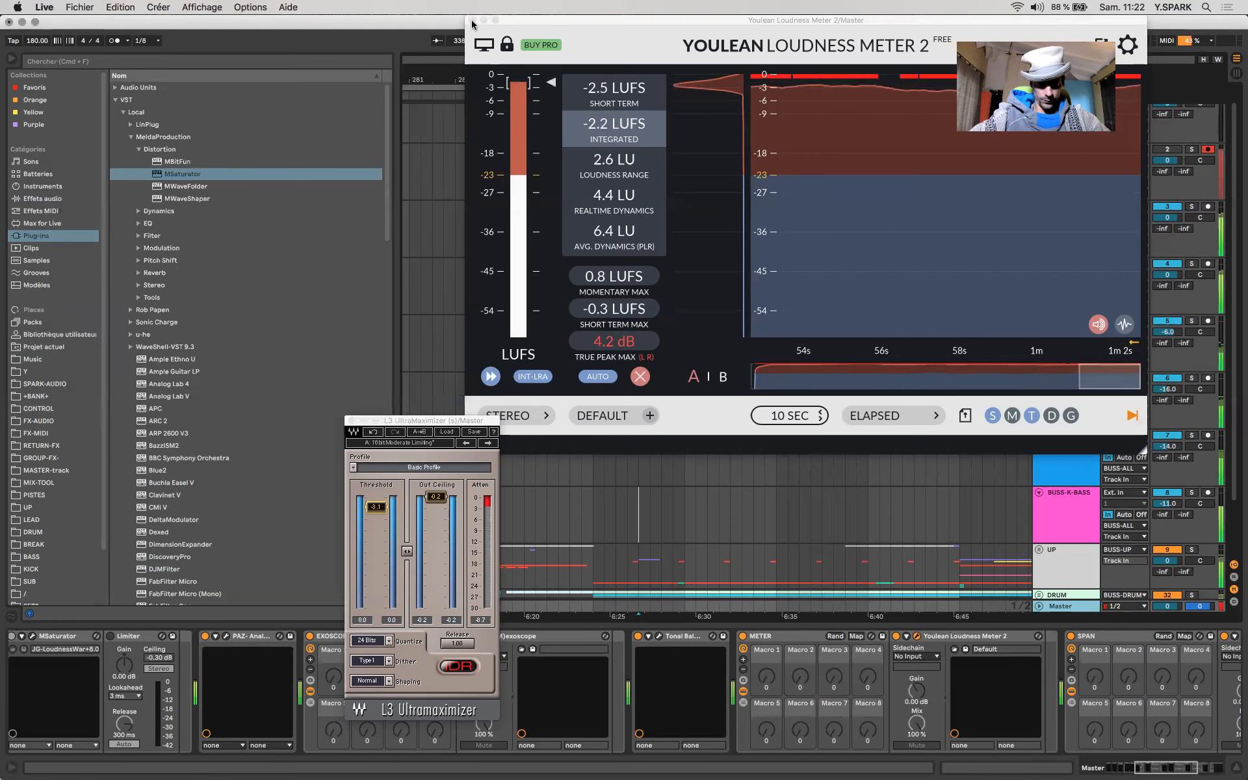
left_click(472, 20)
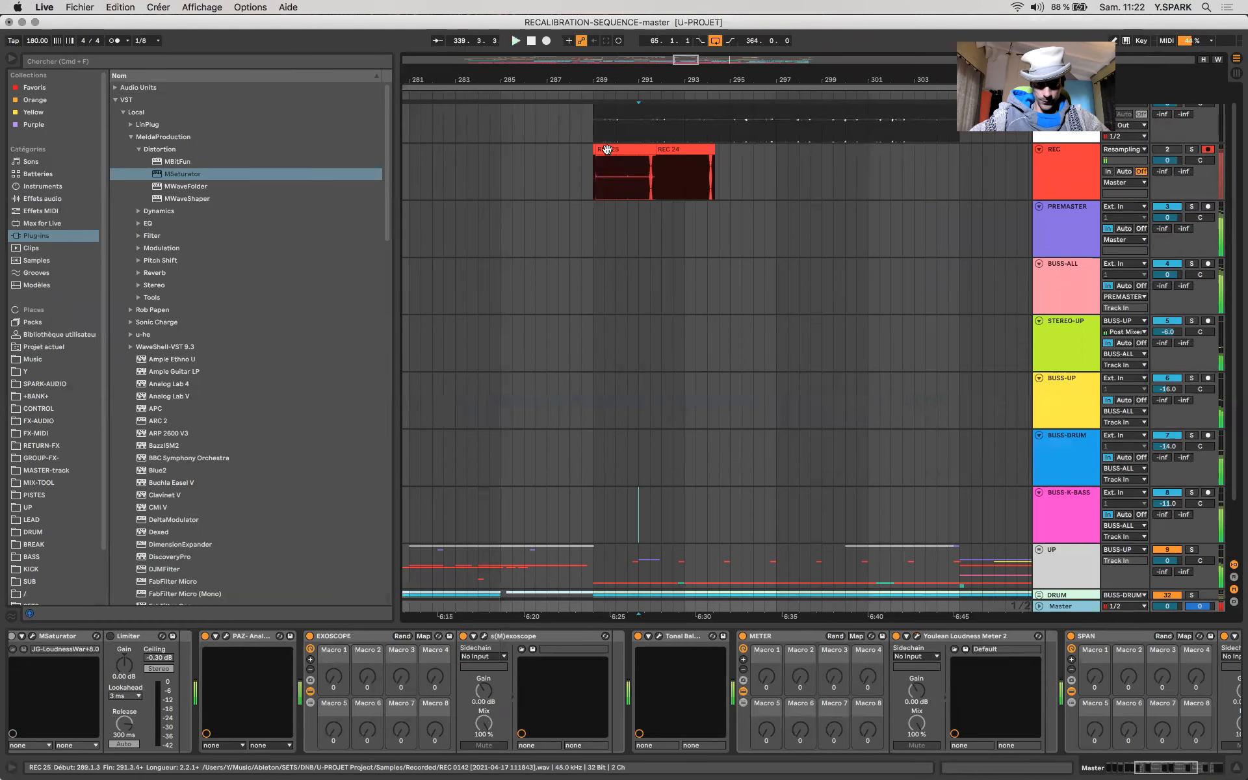
Step: Record a short new take of the resampled master on the REC track, starting at 289.1.1
left_click_drag(593, 188, 765, 188)
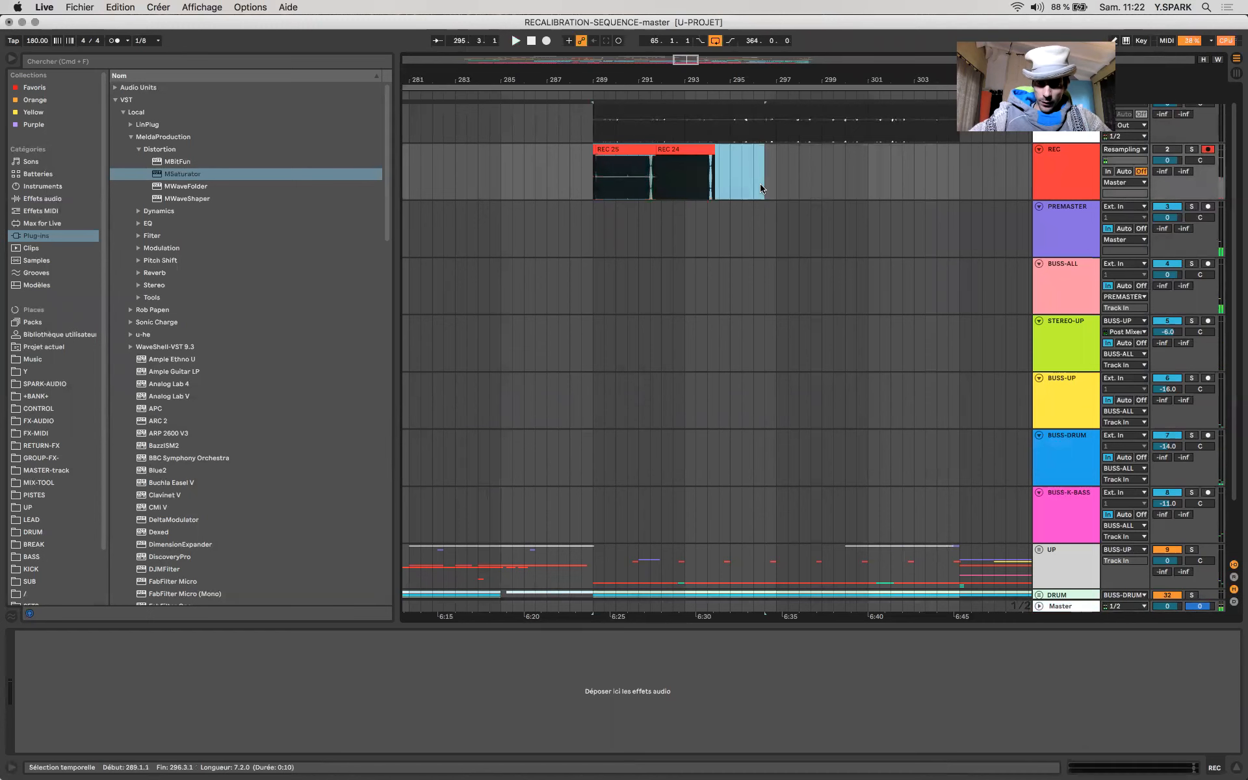
left_click(546, 41)
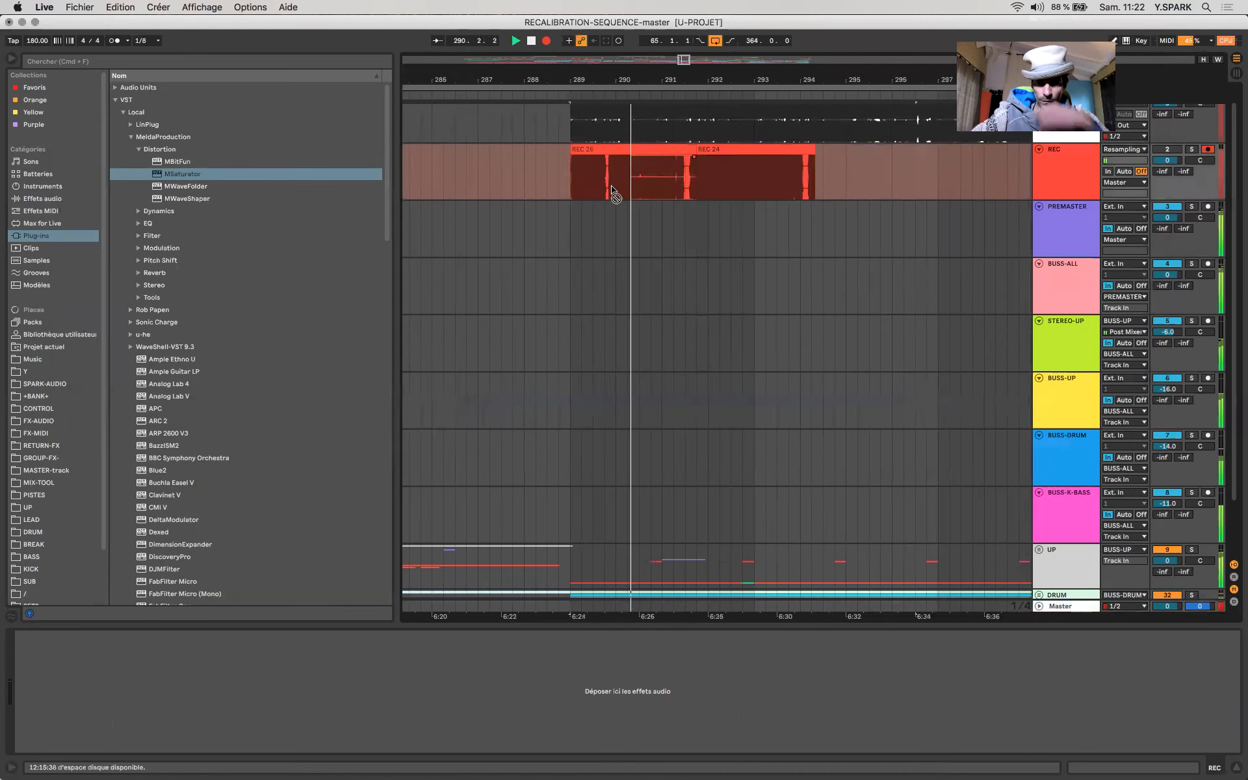
scroll(481, 225, "up", 10)
key("space")
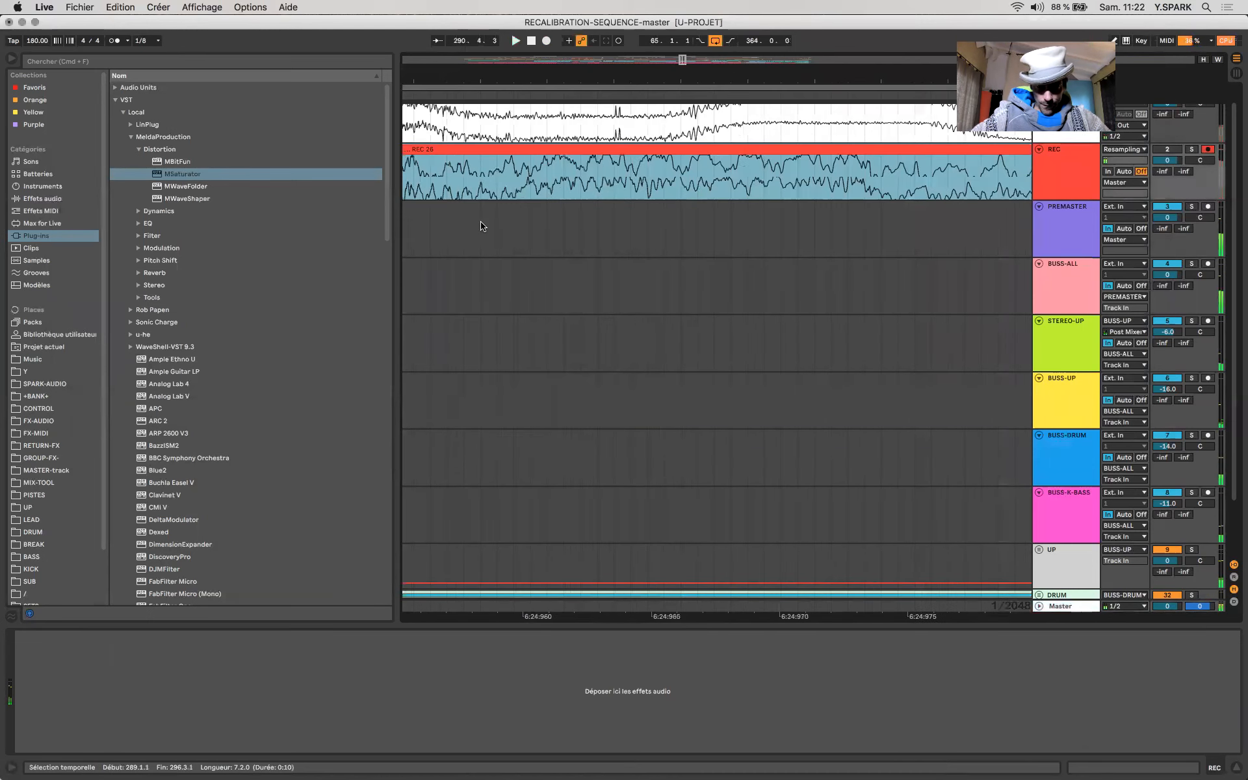
Step: Examine the new REC 26 waveform closely, selecting a tiny portion near 289.3.4 to inspect its clipped peaks
scroll(481, 226, "down", 2)
scroll(481, 226, "left", 5)
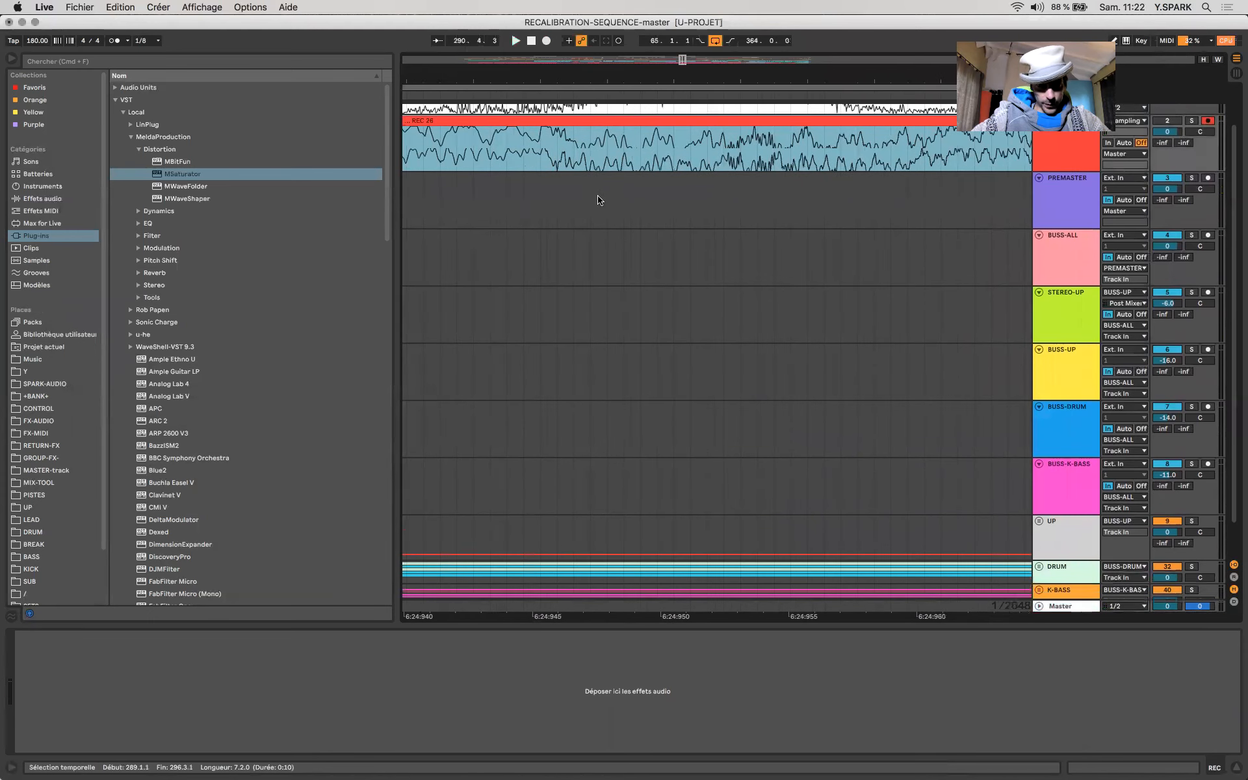
mouse_move(605, 154)
left_mouse_down()
mouse_move(709, 151)
mouse_move(691, 149)
left_mouse_up()
left_click(684, 149)
scroll(684, 148, "up", 4)
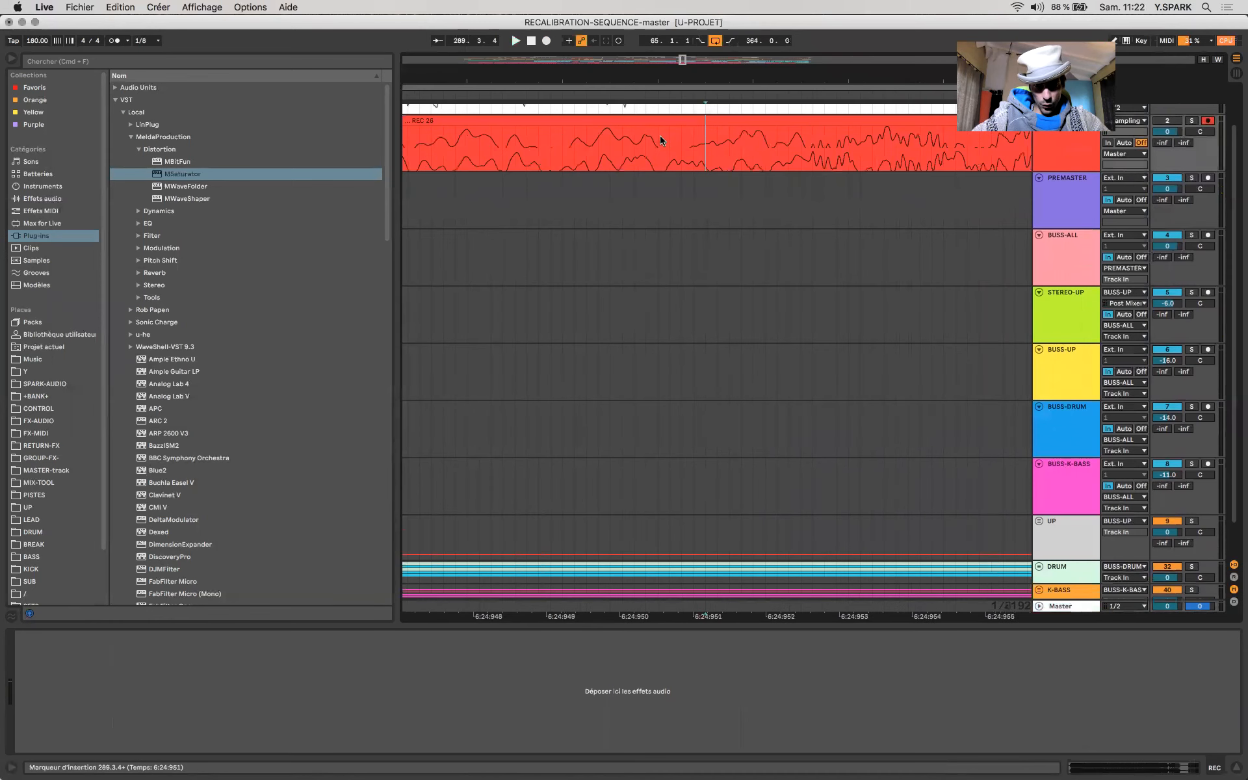
left_click(685, 140, "shift")
key("shift+Left")
scroll(637, 143, "up", 2)
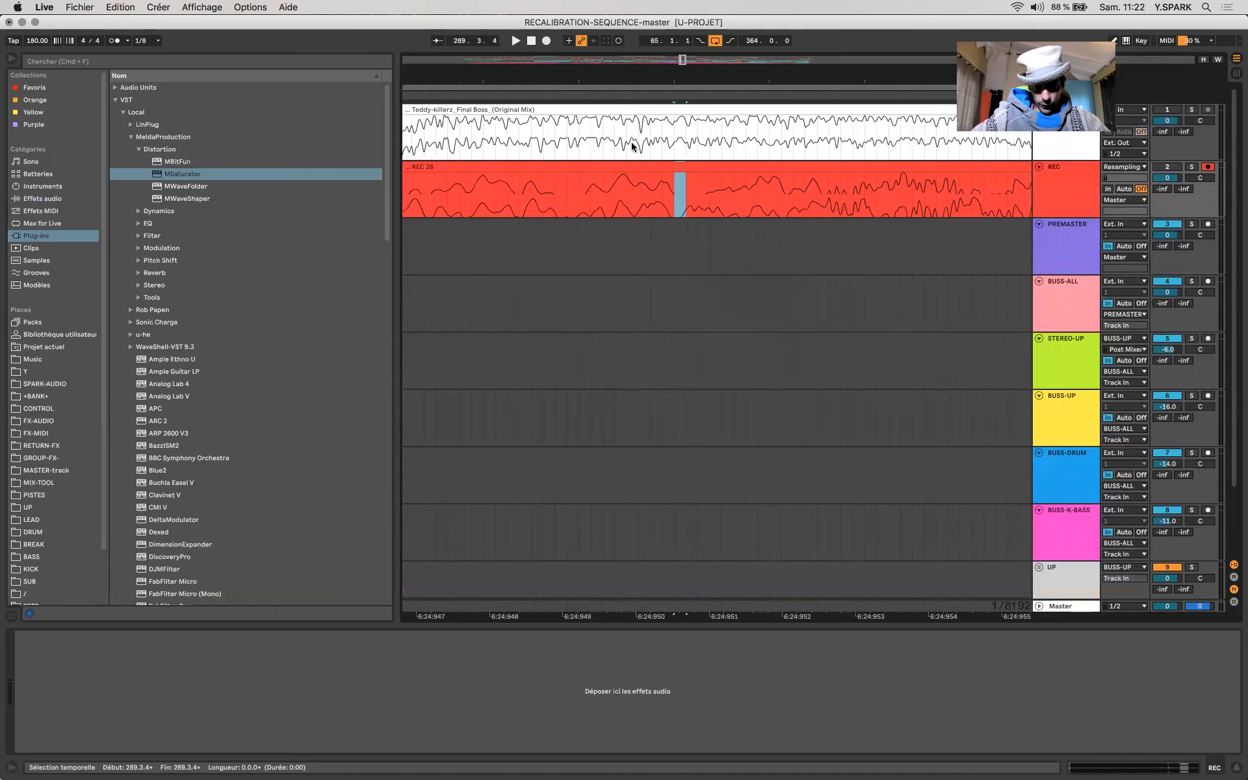
Step: Compare the Teddy-killerz reference waveform with REC 26, selecting a single wave peak just after 289.3.2 in the reference clip
scroll(611, 143, "down", 5)
scroll(611, 146, "down", 1)
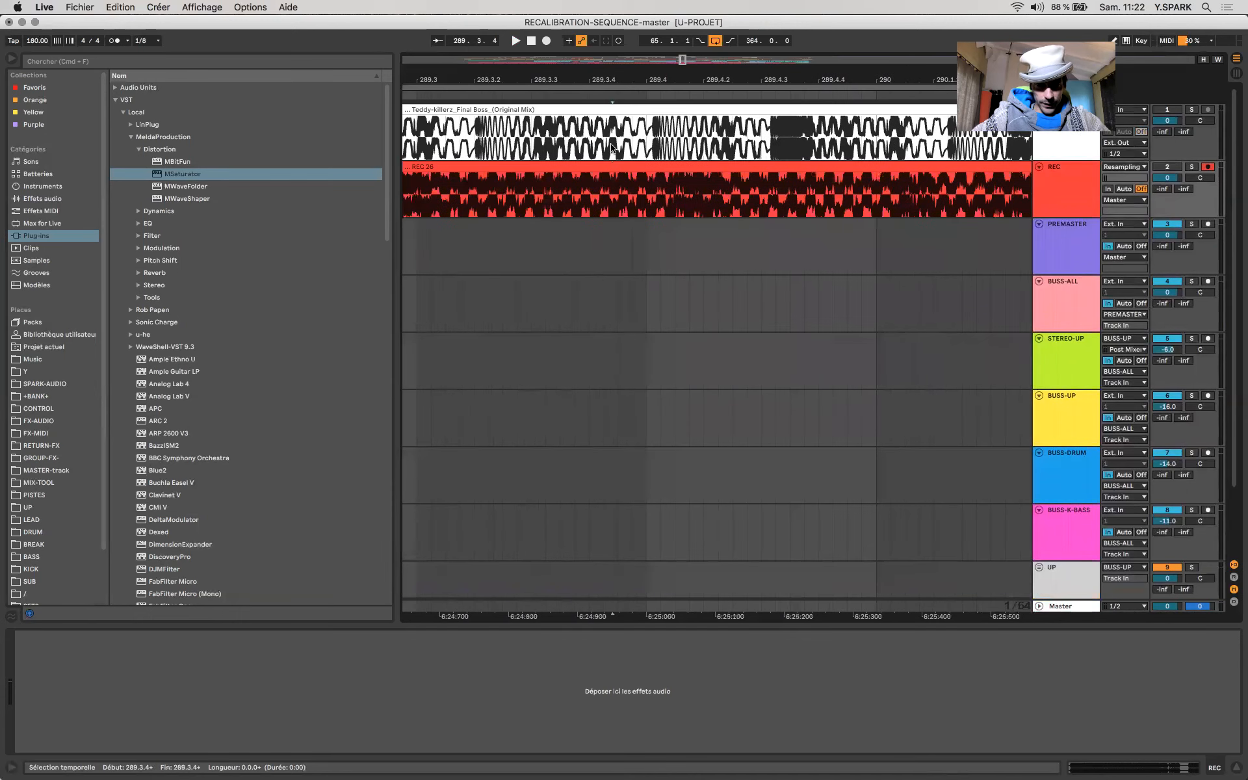
scroll(454, 151, "up", 5)
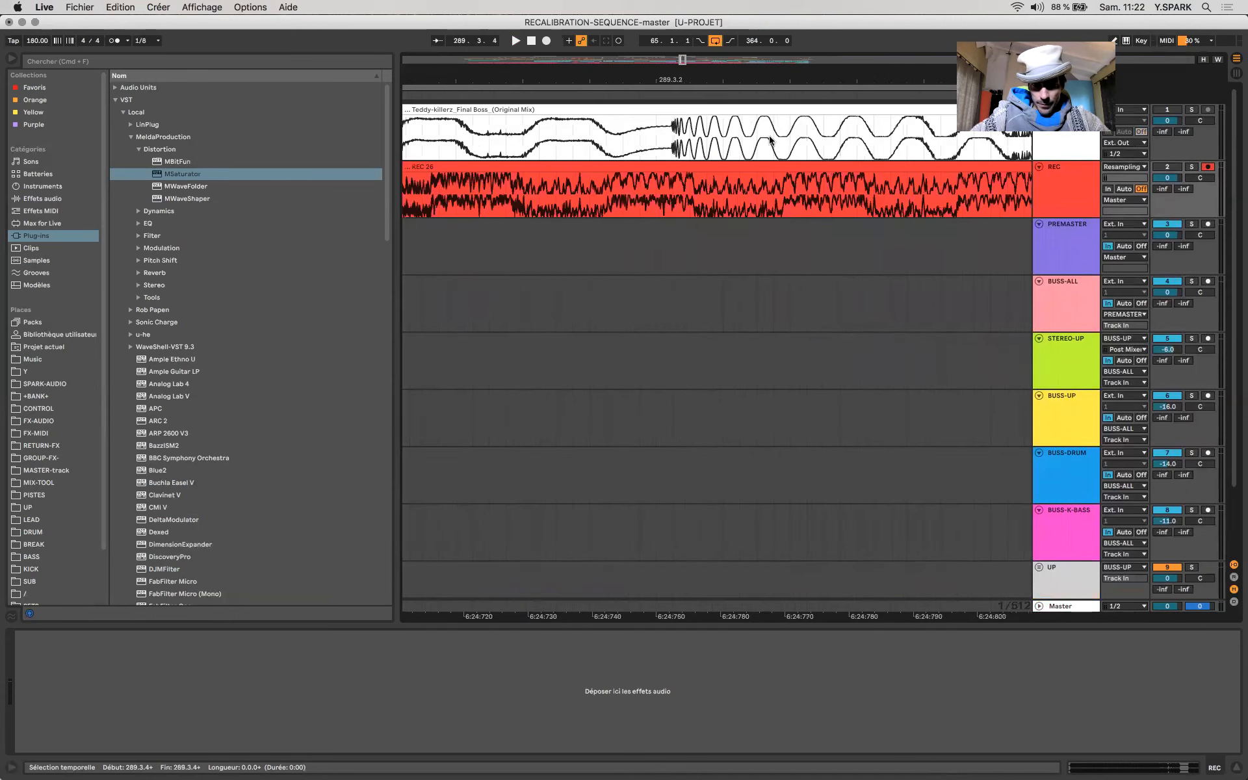
scroll(770, 139, "up", 2)
left_click(688, 119)
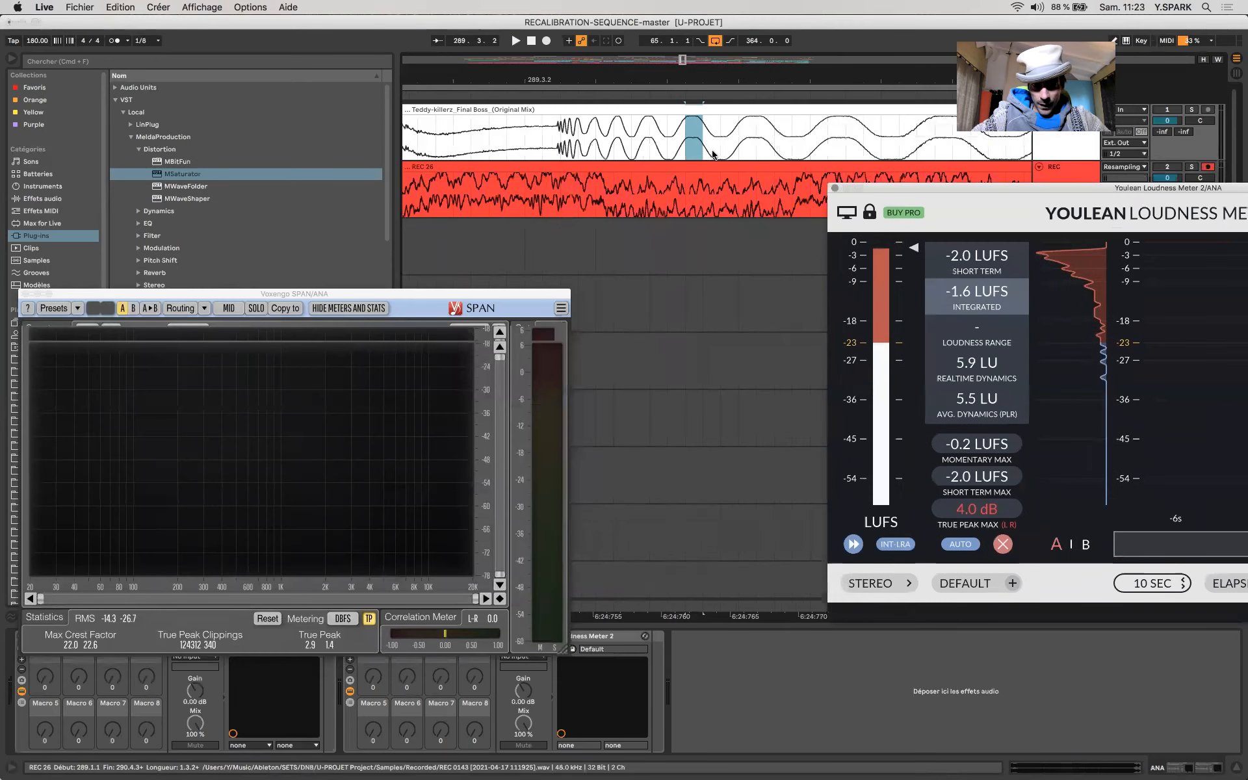
left_click_drag(690, 138, 701, 137)
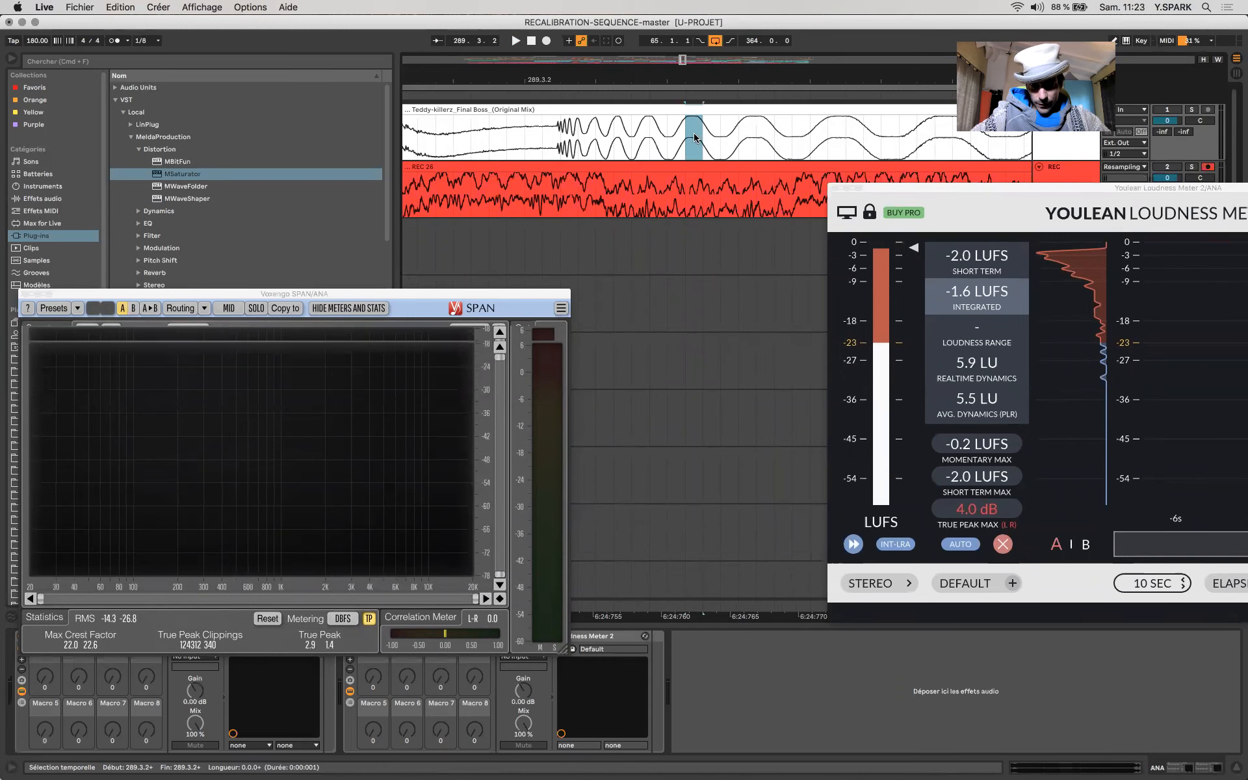
key("minus")
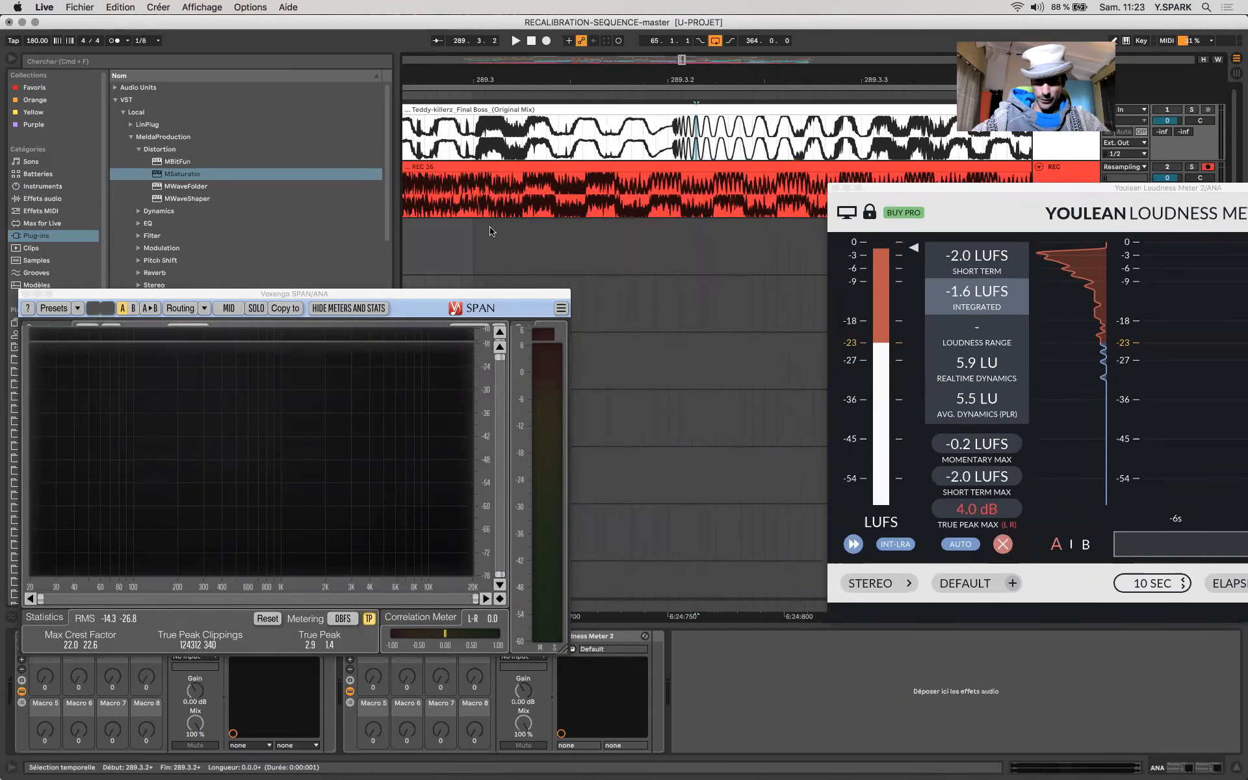
left_click(574, 162)
key("minus")
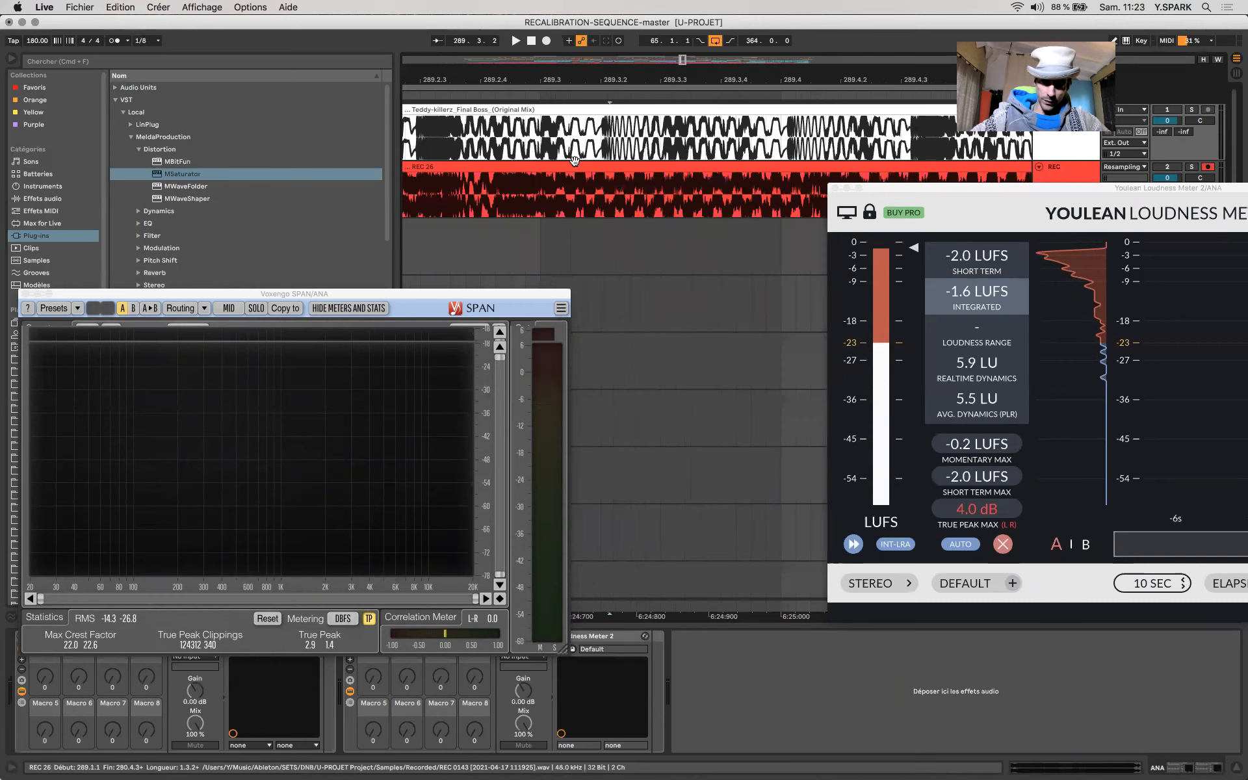
key("minus")
left_click(573, 205)
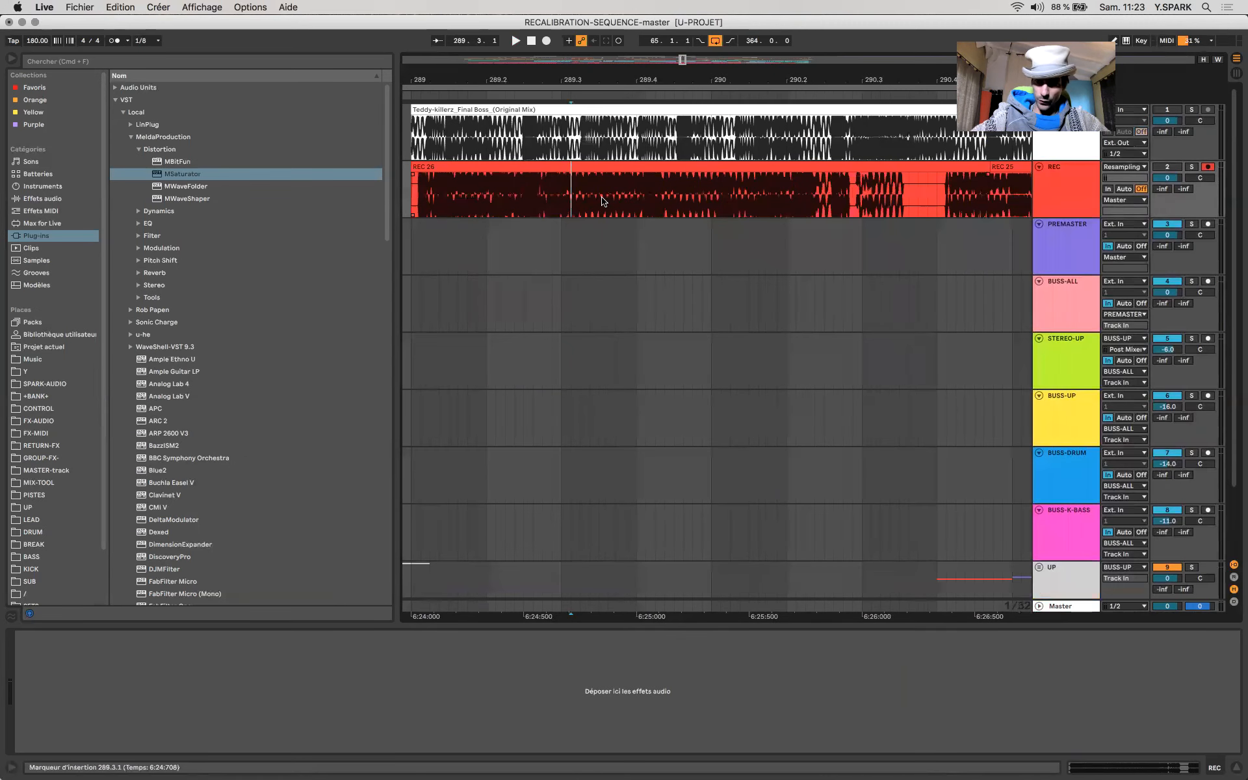
left_click(1073, 608)
left_click(251, 635)
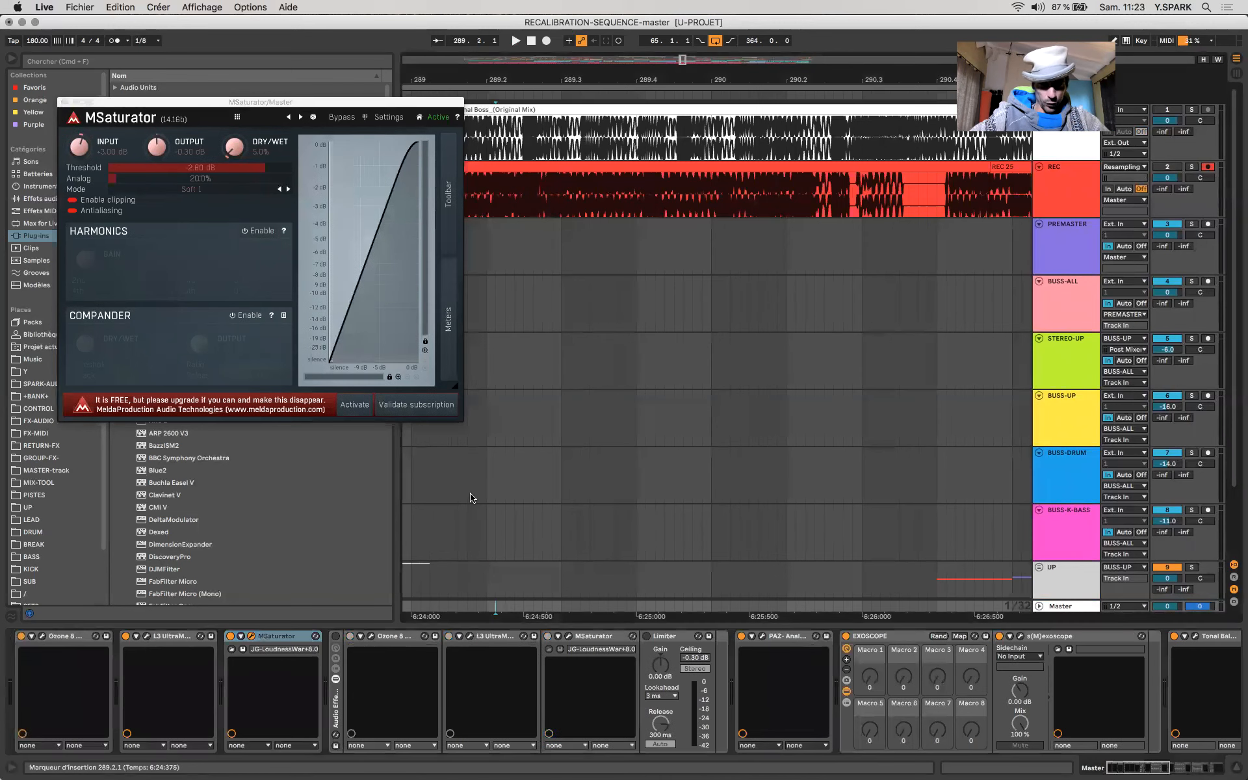
Step: Hide the browser and play the arrangement from bar 385
left_click(443, 561)
key("minus")
key("minus")
key("minus")
key("minus")
key("minus")
key("minus")
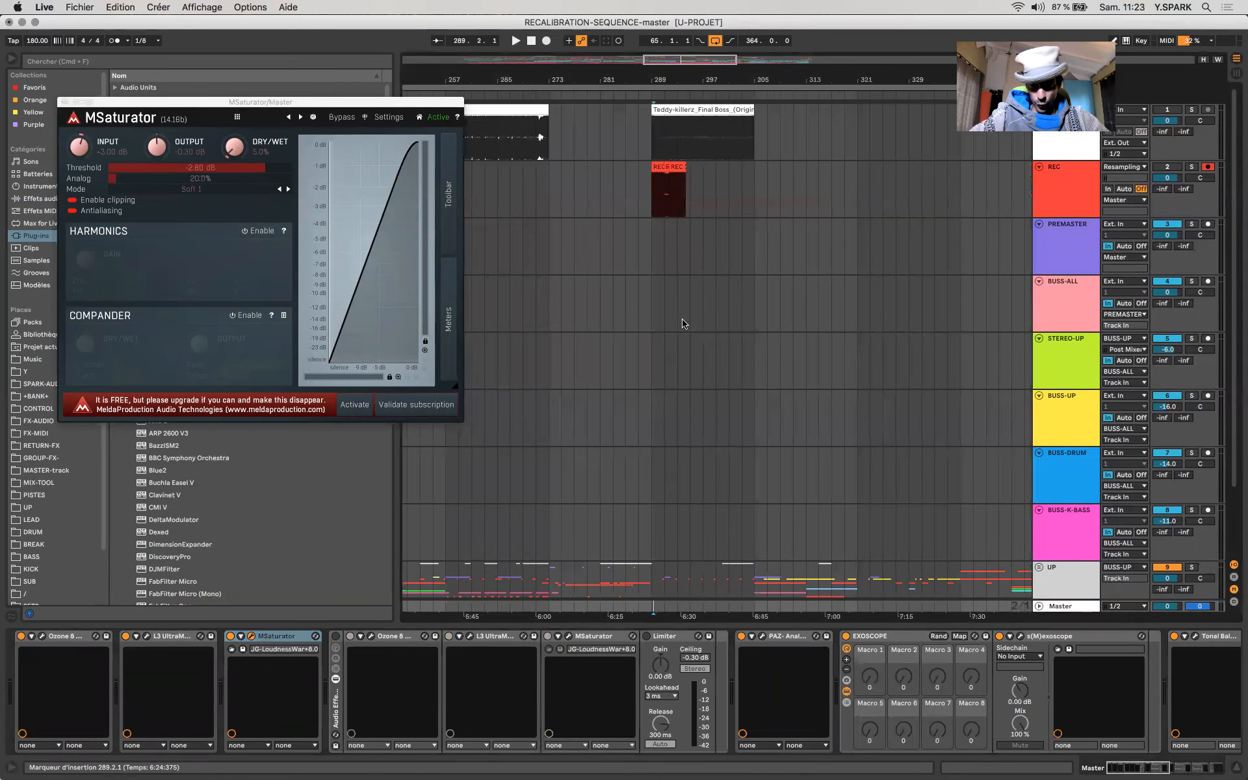
scroll(683, 323, "down", 3)
left_click(11, 59)
scroll(683, 324, "right", 5)
left_click(459, 606)
key("space")
key("space")
key("space")
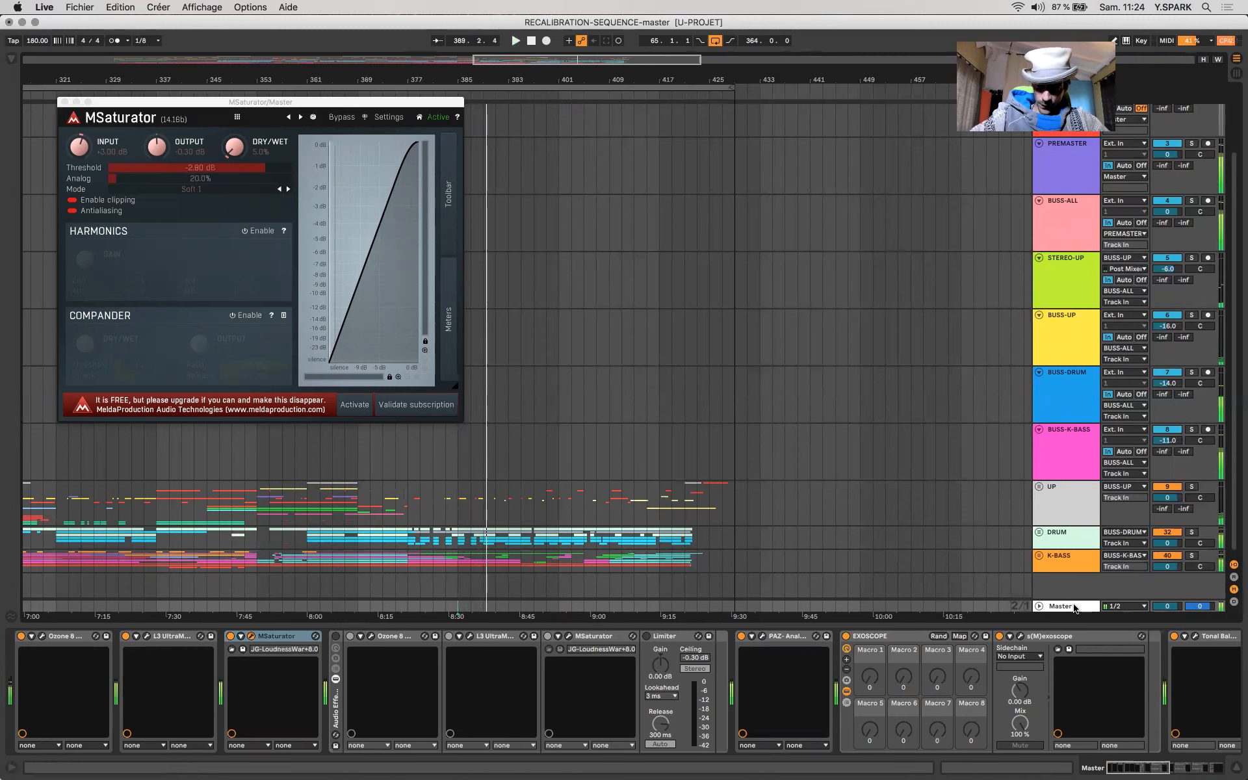
Step: Open the first Ozone 8 Maximizer on the Master, set its threshold to -9.0 dB while listening from bar 385, and close it
left_click(1074, 608)
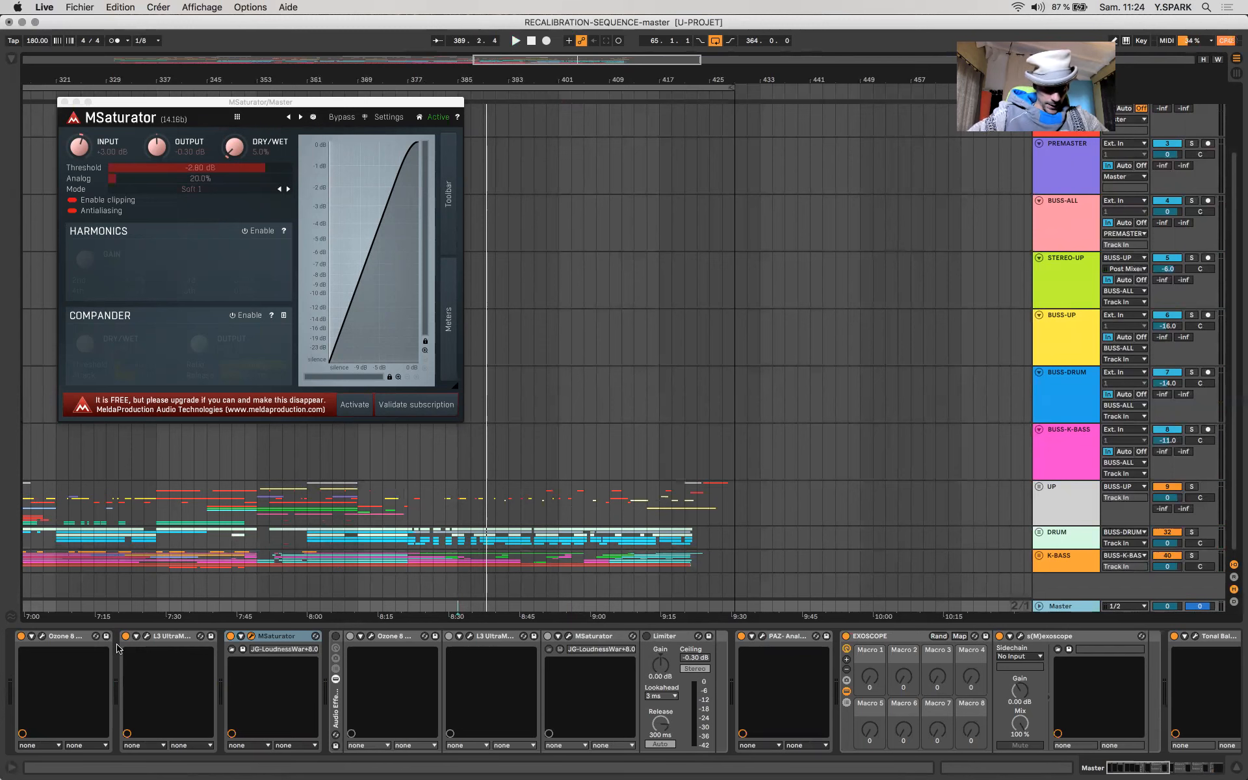
left_click(42, 637)
left_click_drag(334, 264, 335, 275)
key("space")
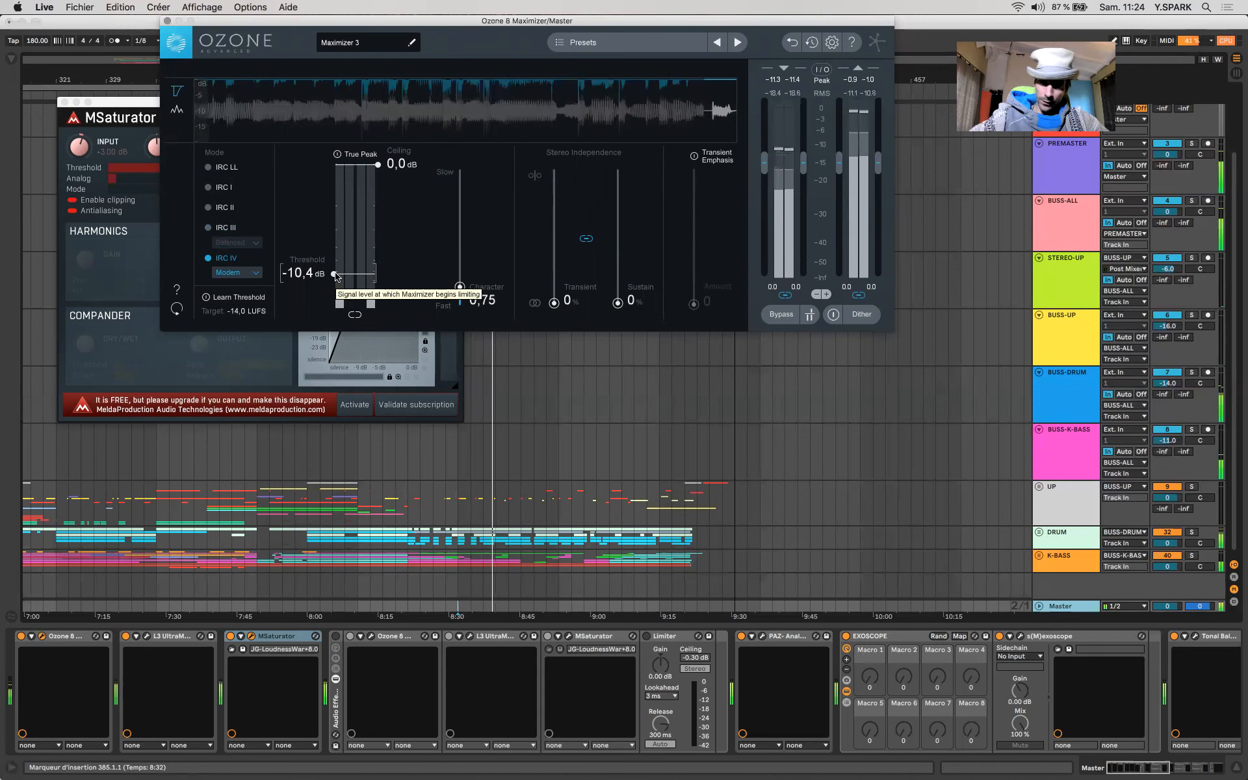
left_click_drag(335, 272, 334, 268)
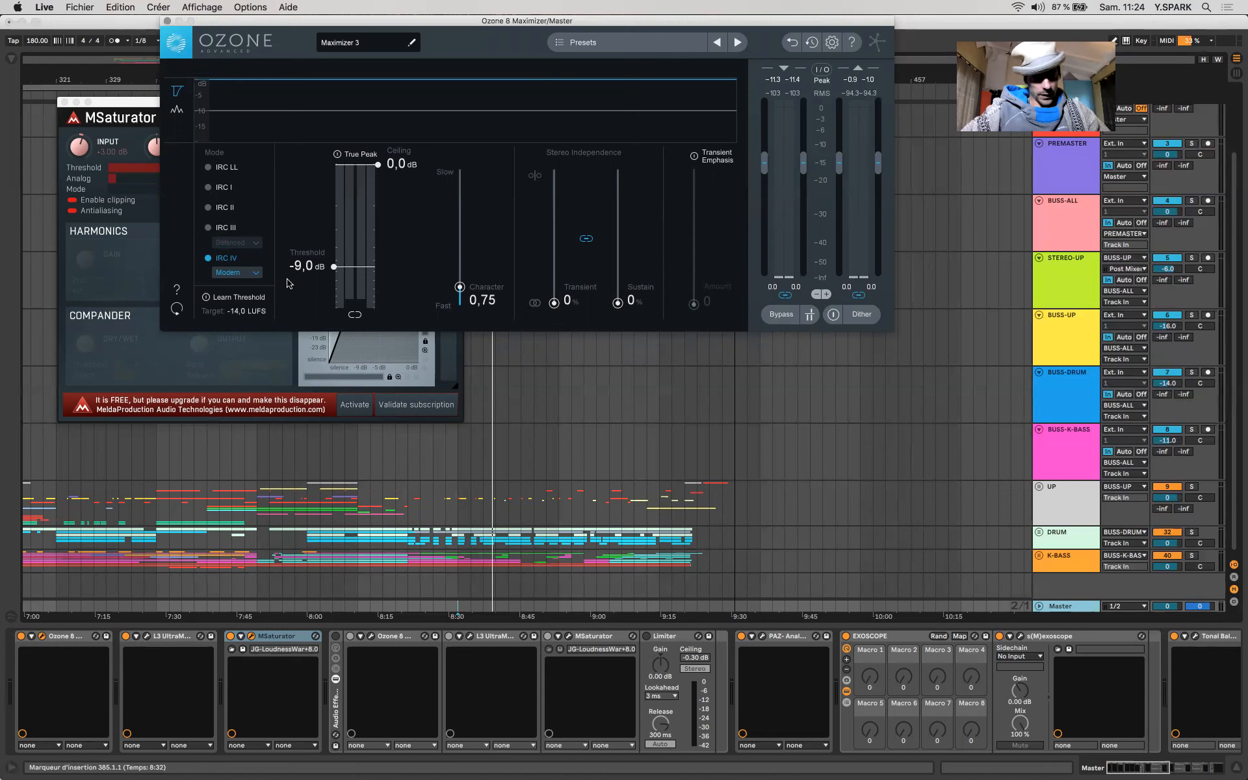
left_click(168, 22)
Step: Move the MSaturator window aside, open Voxengo SPAN on the Master, and examine the spectrum during playback from bar 385
left_click_drag(193, 105, 689, 103)
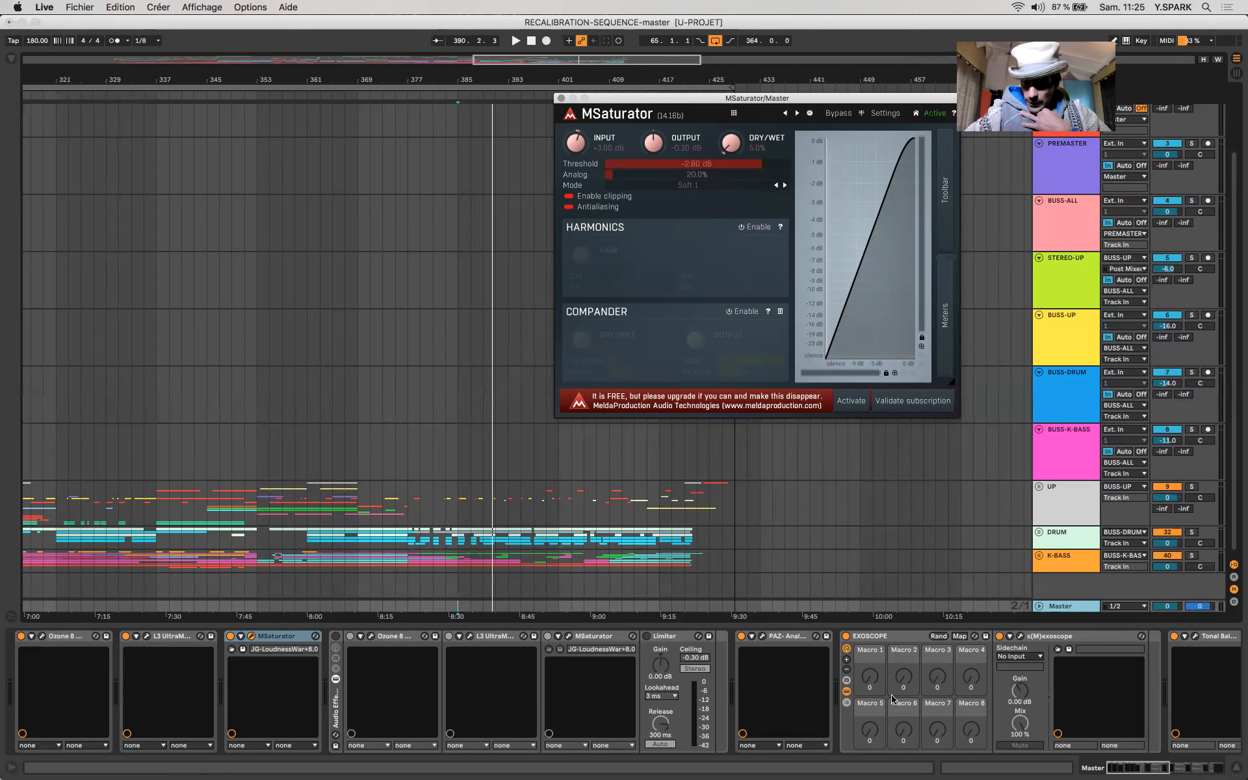
scroll(892, 698, "right", 10)
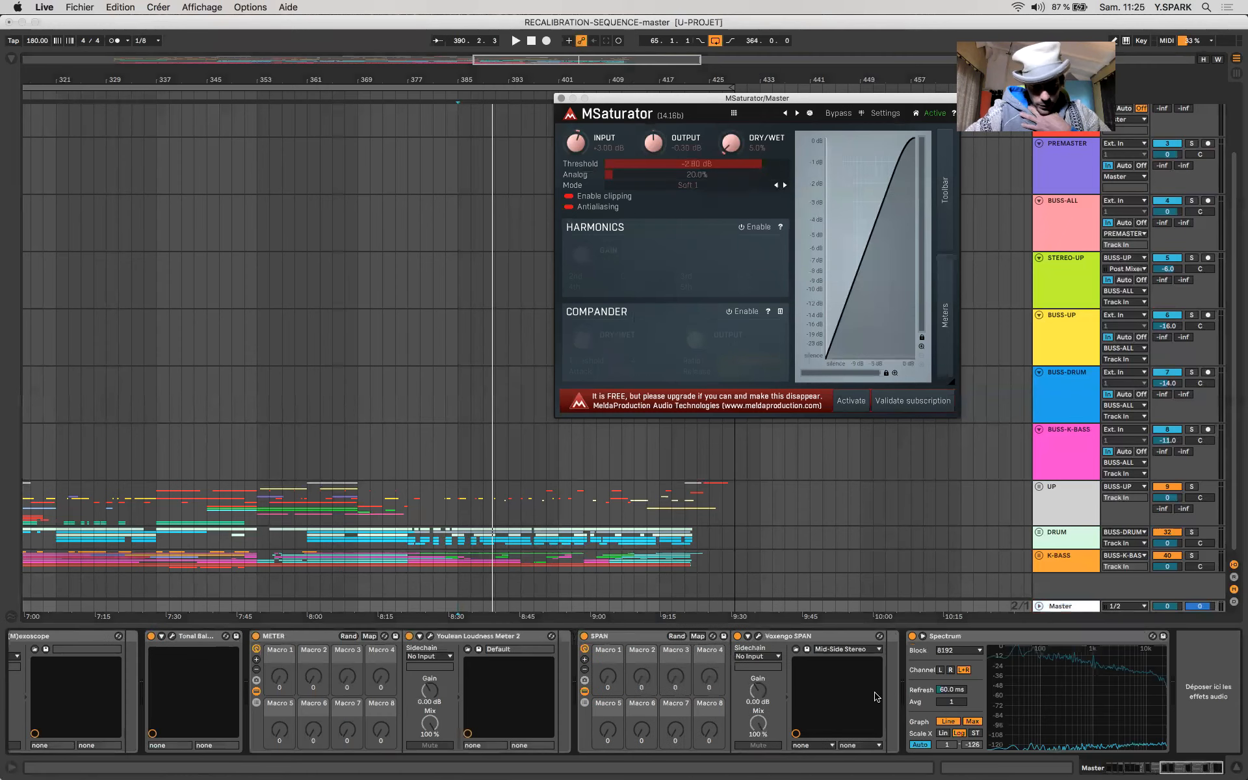
left_click(758, 636)
key("space")
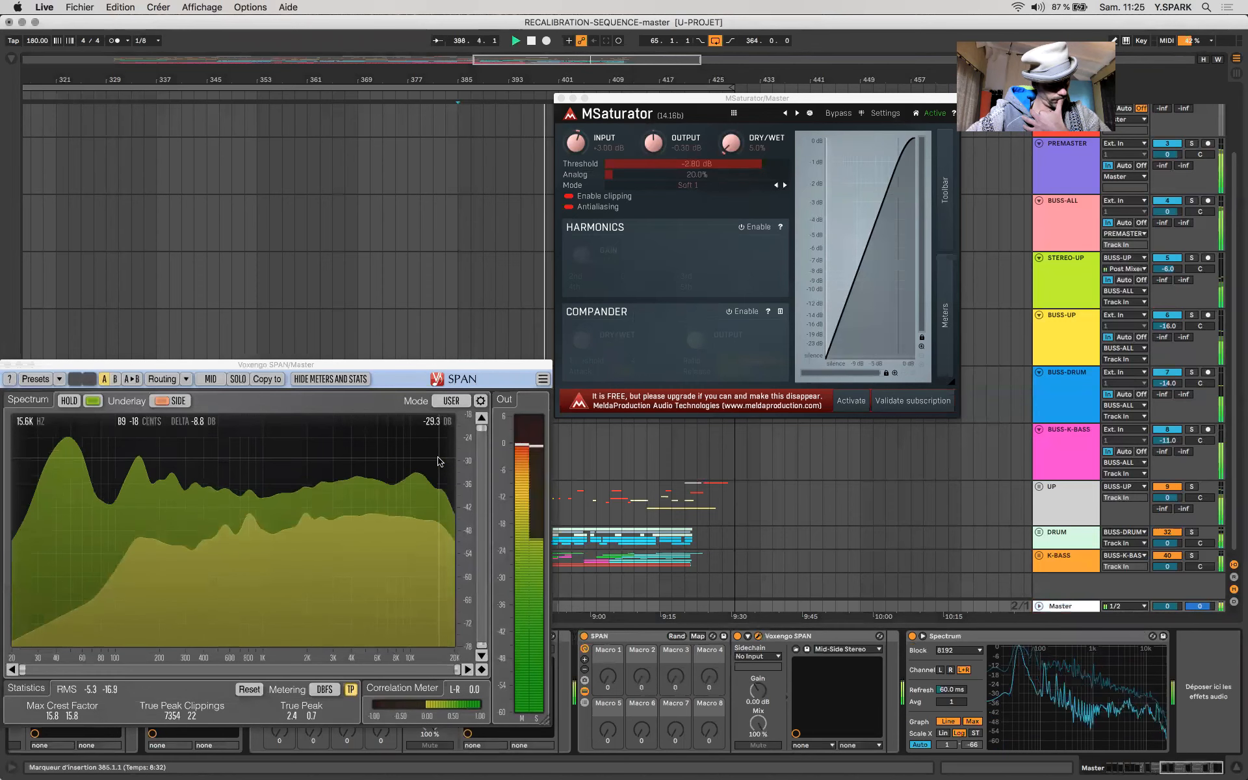
key("space")
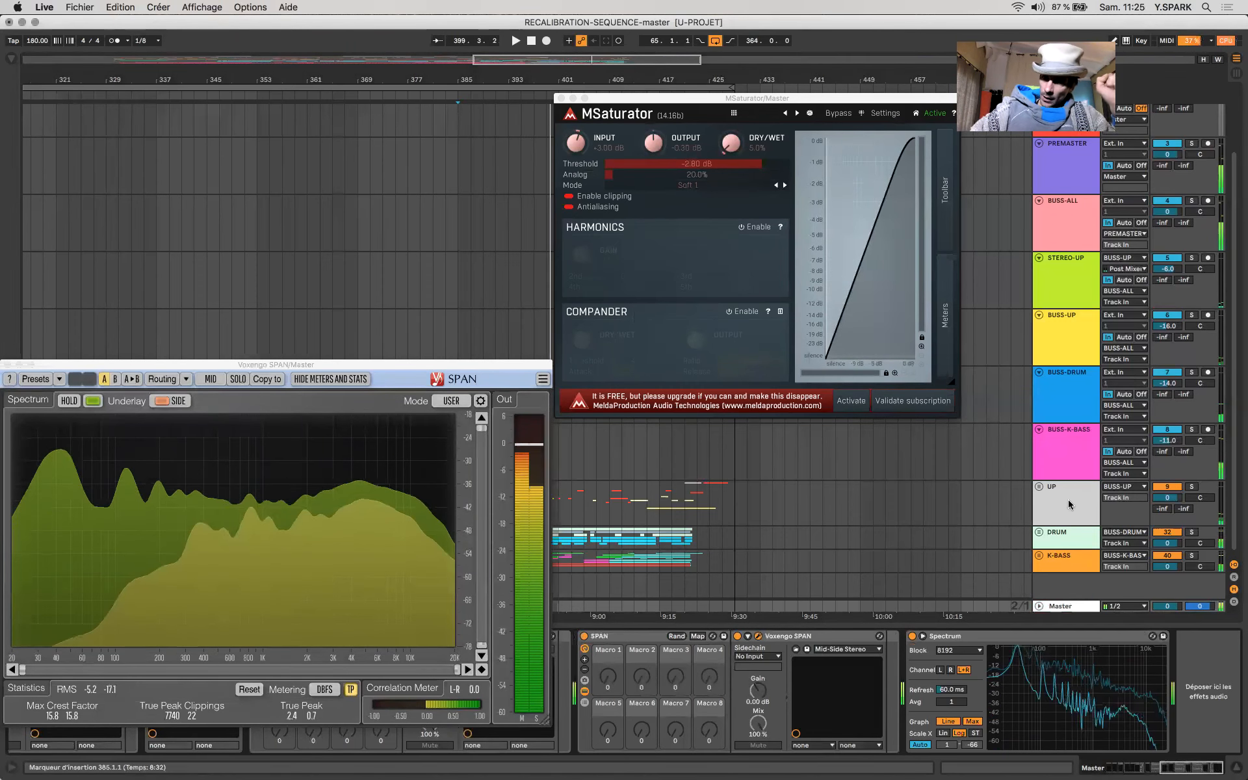
Step: Set the BUSS-K-BASS track volume to -10.0 dB and start playback from bar 385
left_click(1074, 444)
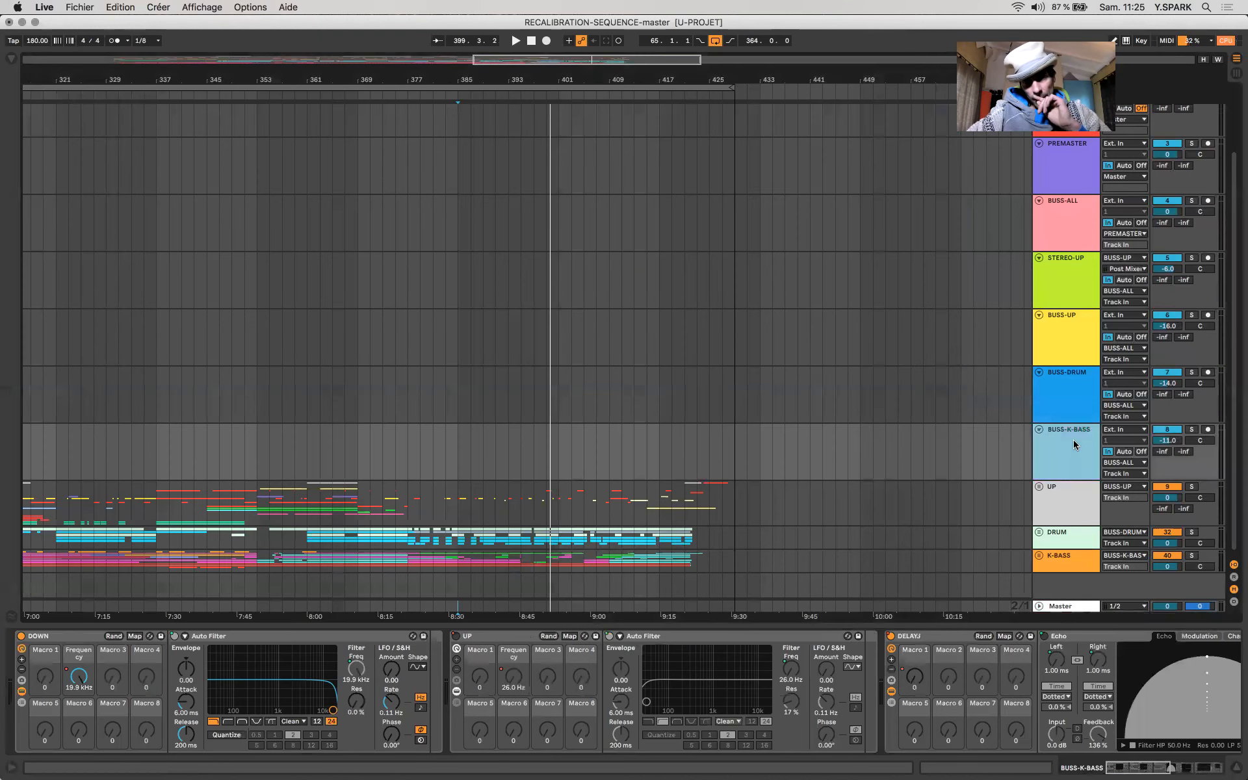
left_click(1178, 441)
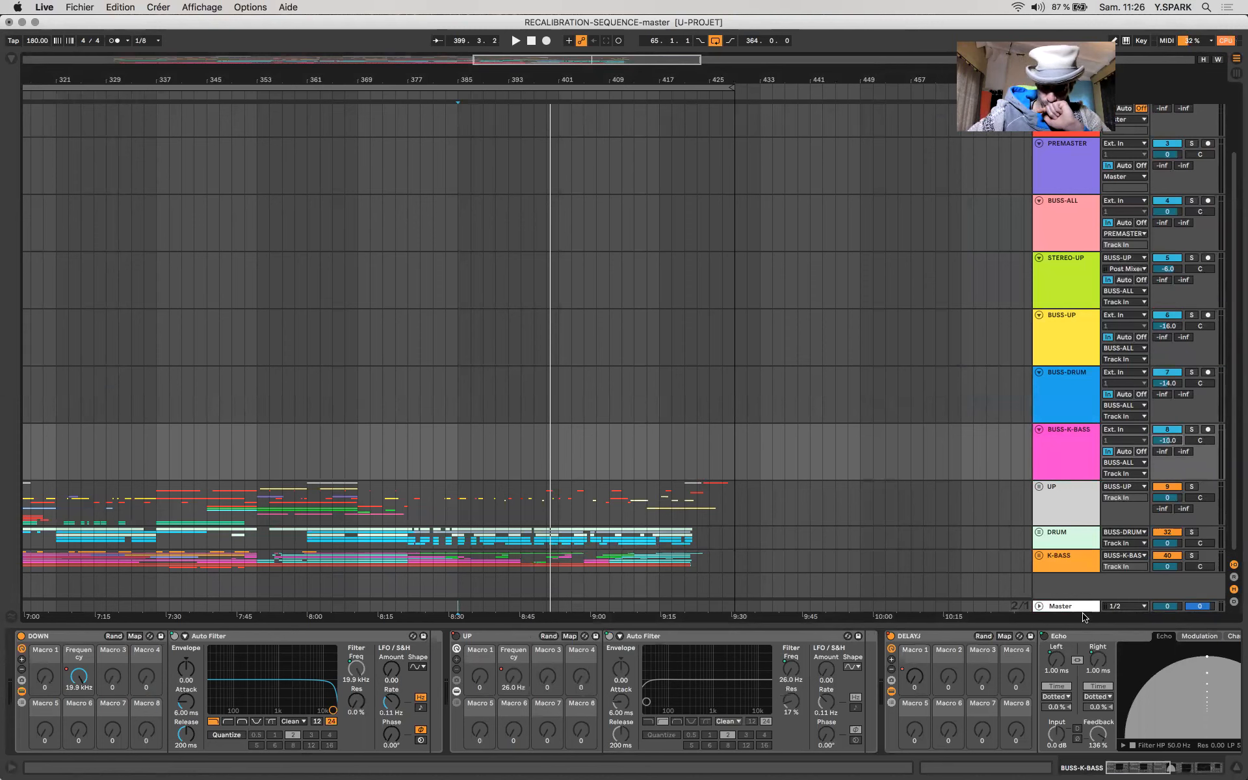
key("space")
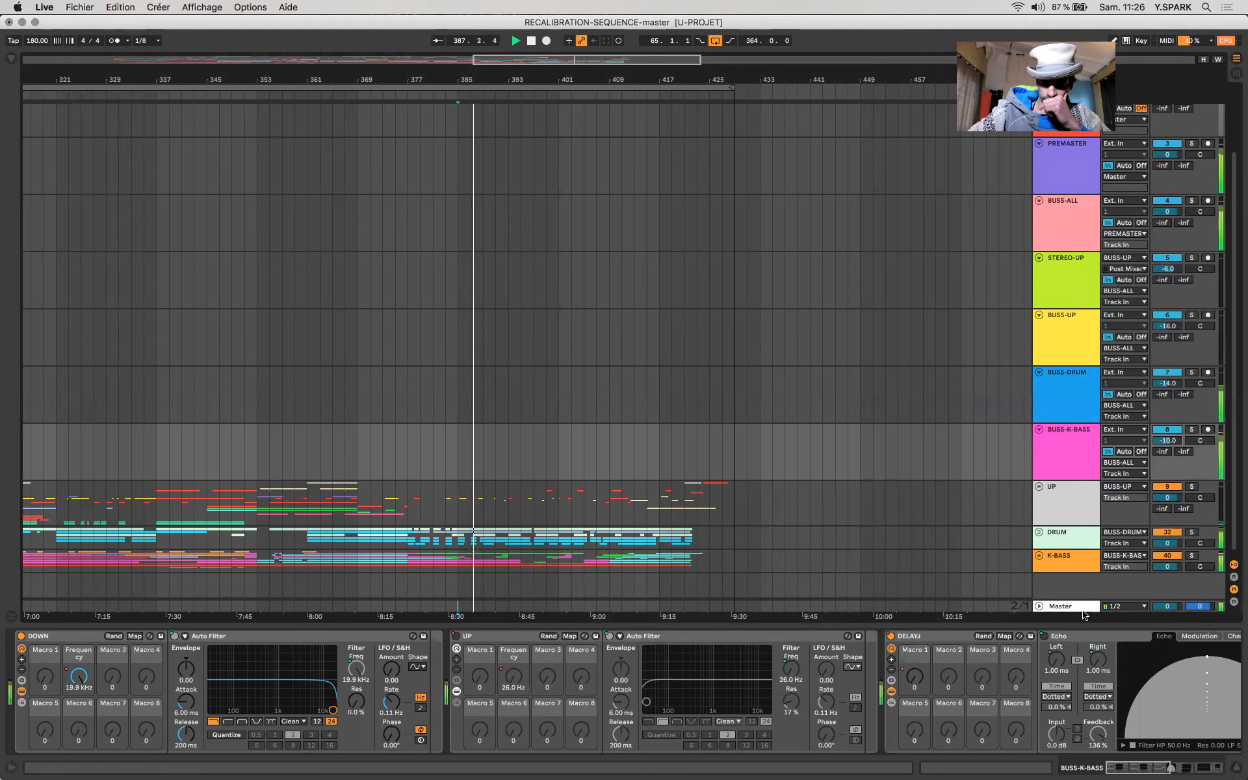
Step: During playback, open Tonal Balance Control beside SPAN and Youlean Loudness Meter 2 on the Master to check tonal balance and loudness
left_click(1078, 608)
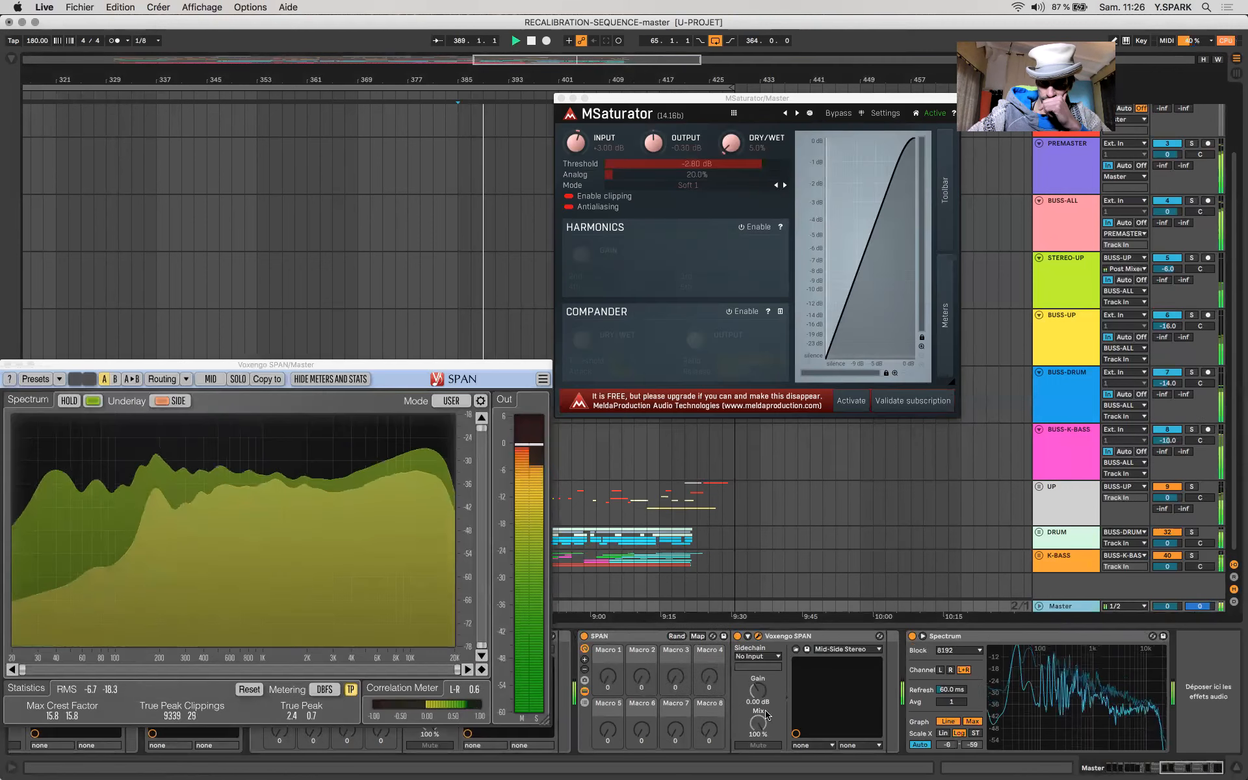
scroll(777, 643, "left", 15)
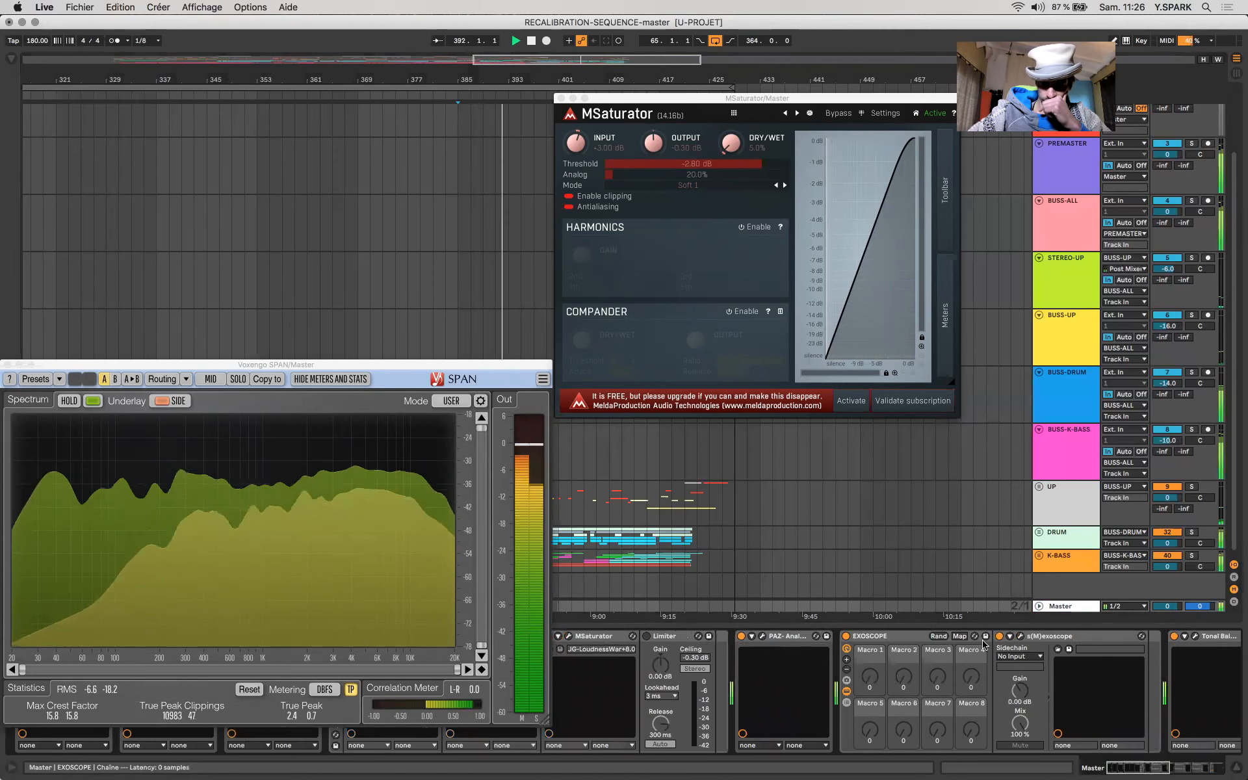
left_click(1195, 636)
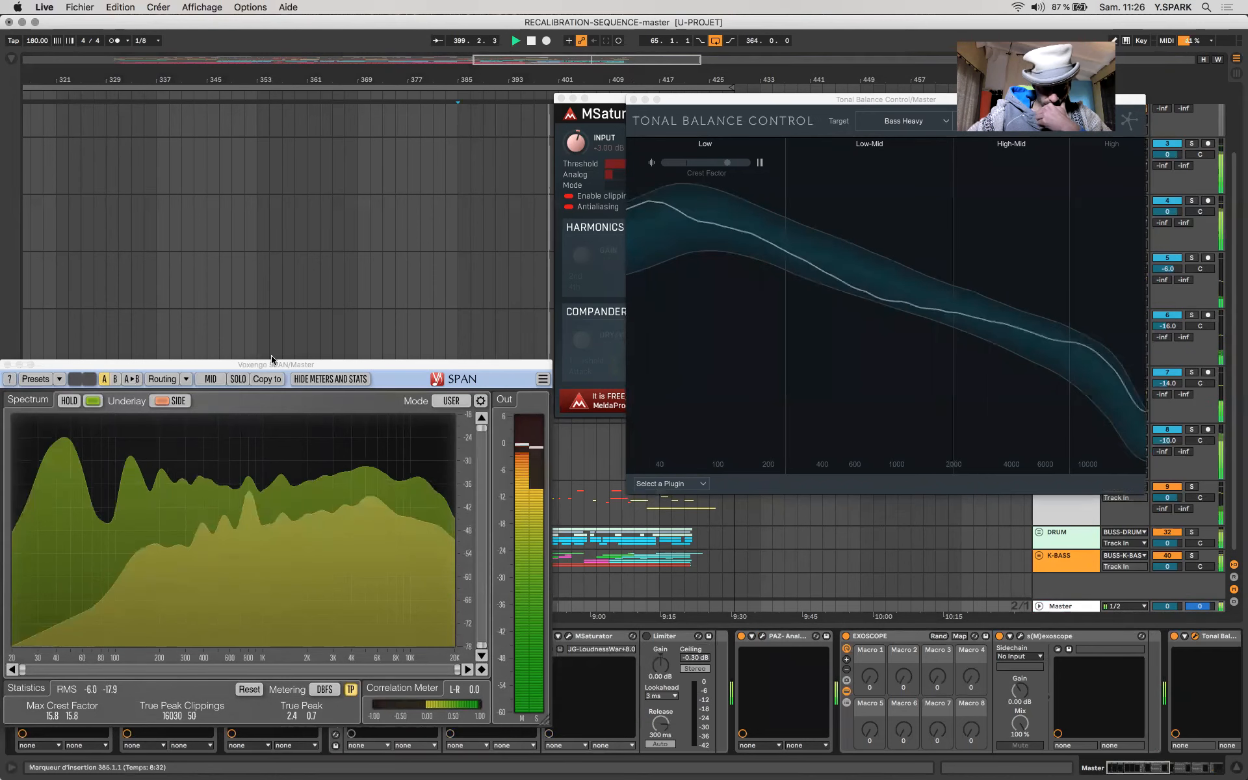
left_click_drag(280, 364, 280, 233)
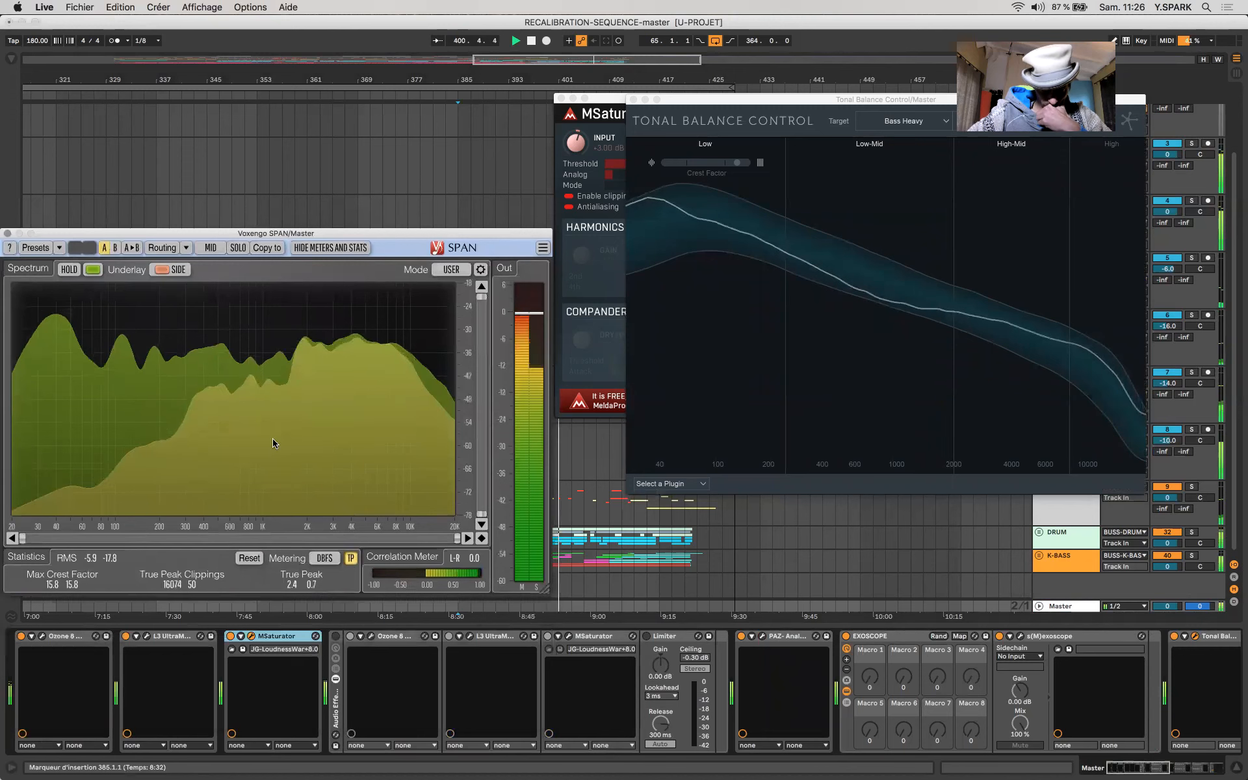
scroll(758, 691, "right", 10)
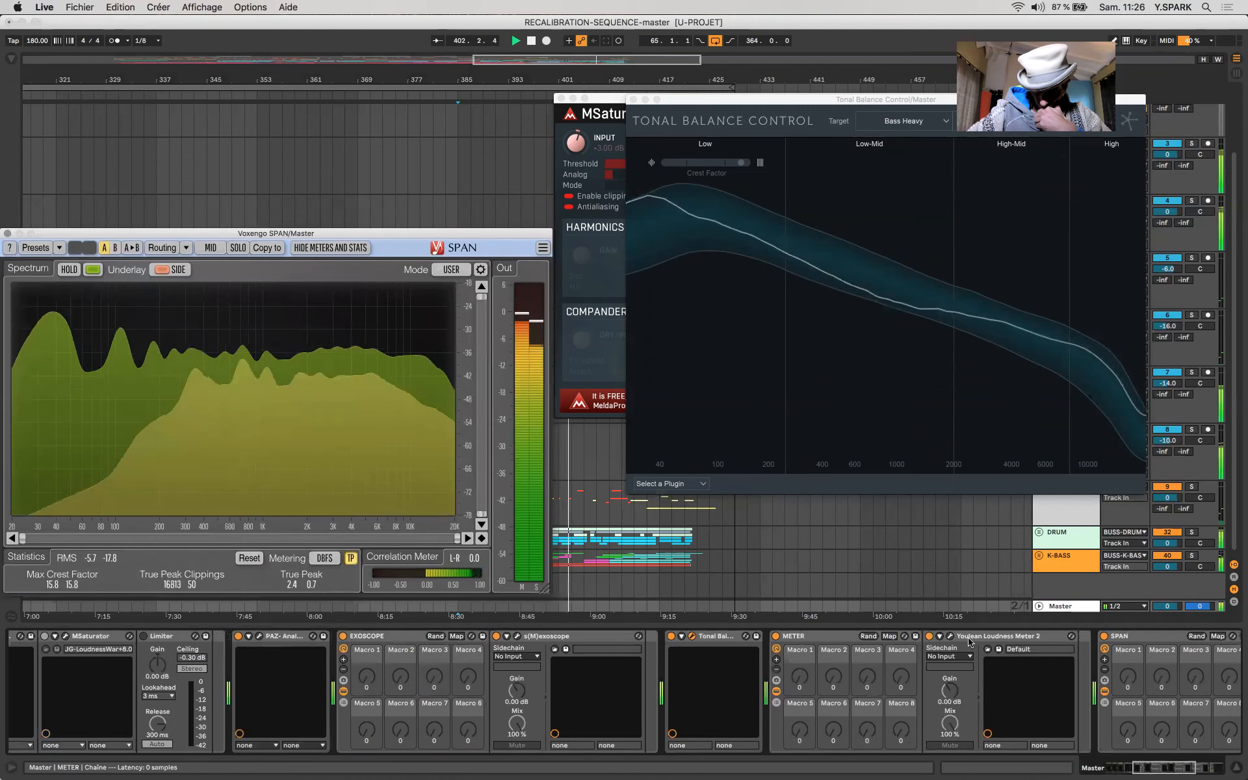
left_click(951, 637)
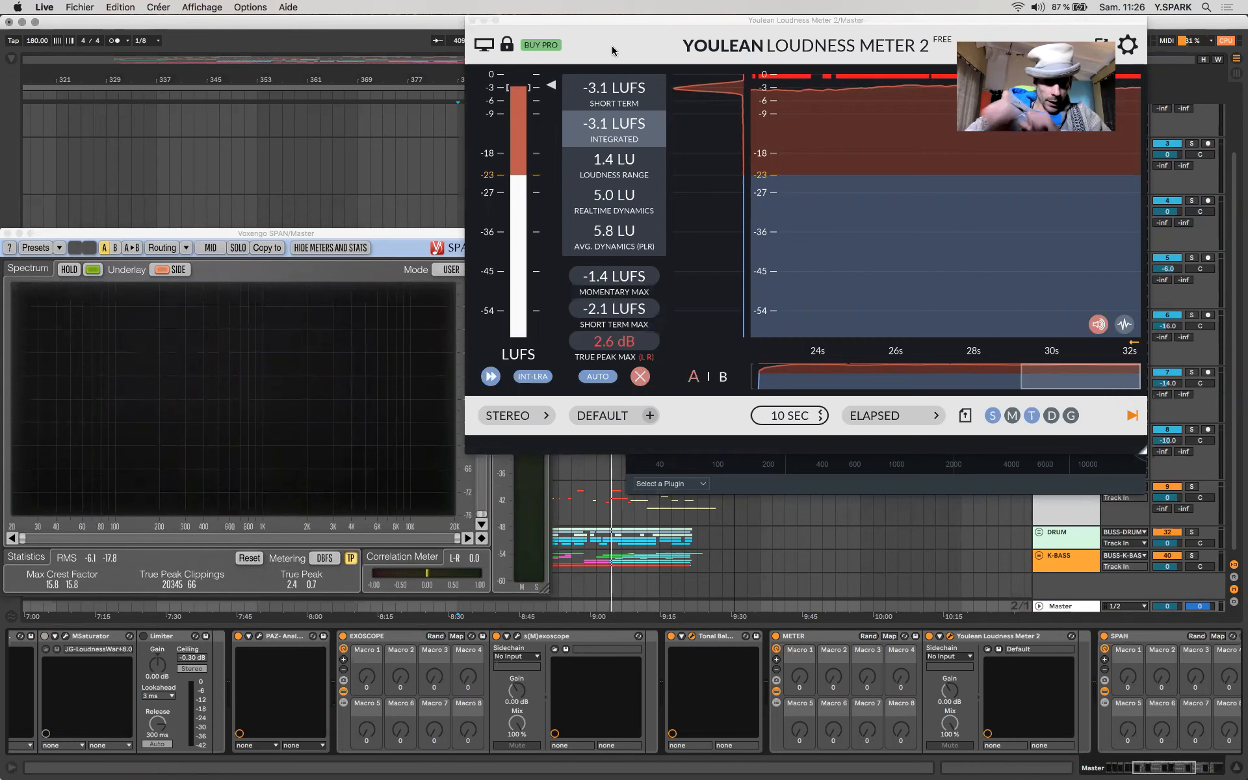
Step: Place the insert marker at bar 281 in the full arrangement and bring the Master track's device chain back
left_click(591, 525)
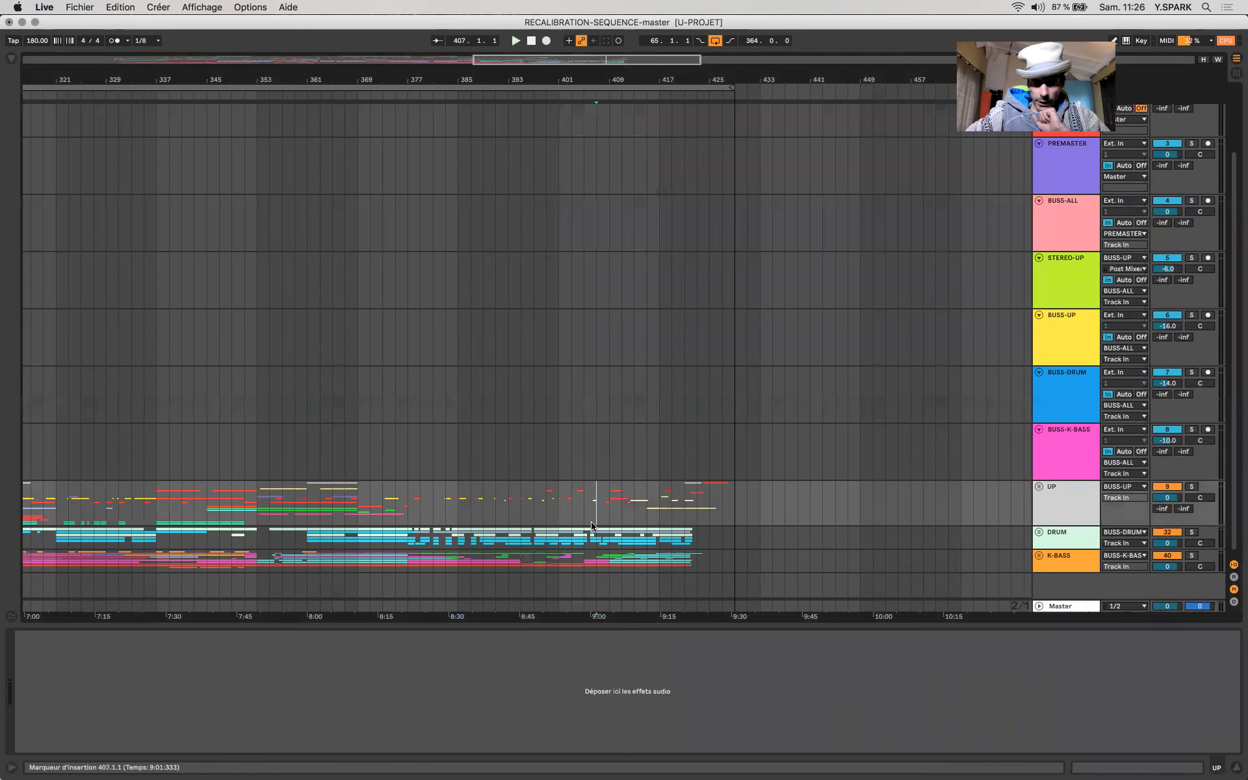
scroll(591, 527, "left", 3)
scroll(592, 527, "down", 10)
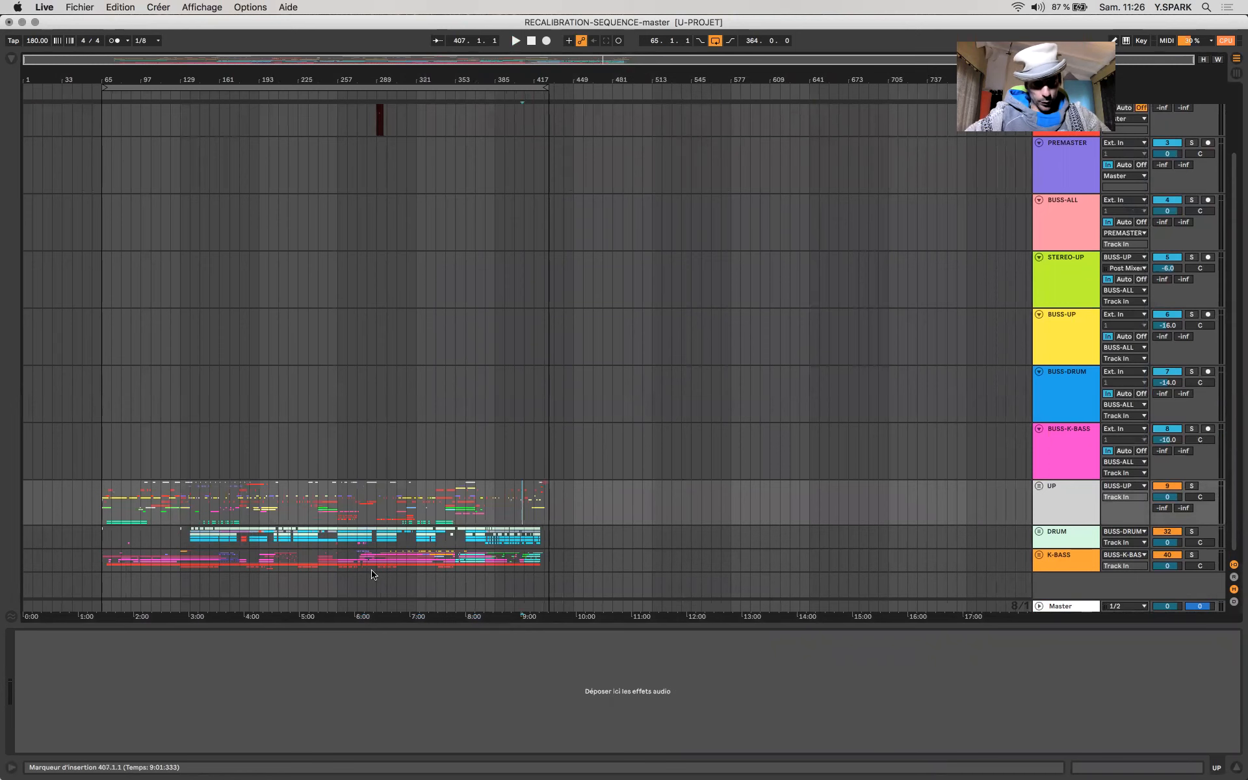
left_click(362, 611)
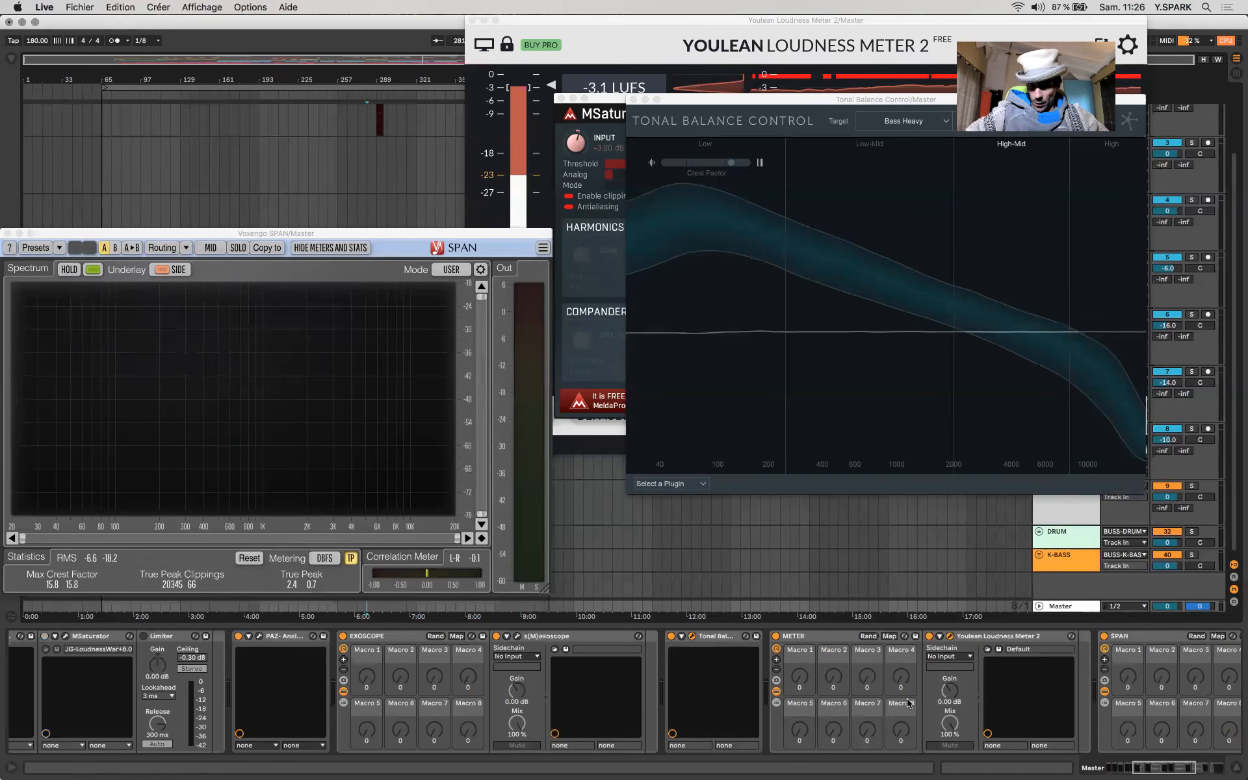
Step: Close the MSaturator, Tonal Balance Control, Voxengo SPAN and Youlean Loudness Meter 2 windows on the Master
left_click_drag(598, 107, 617, 349)
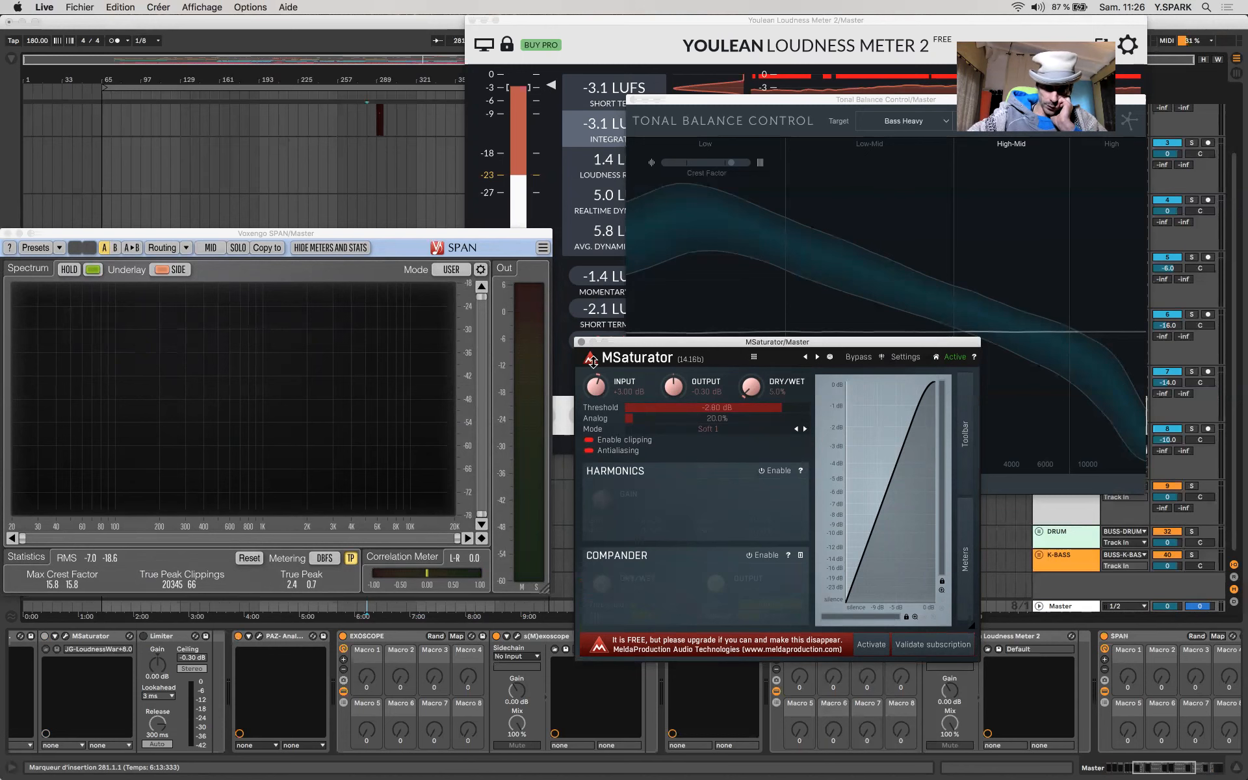
key("super+w")
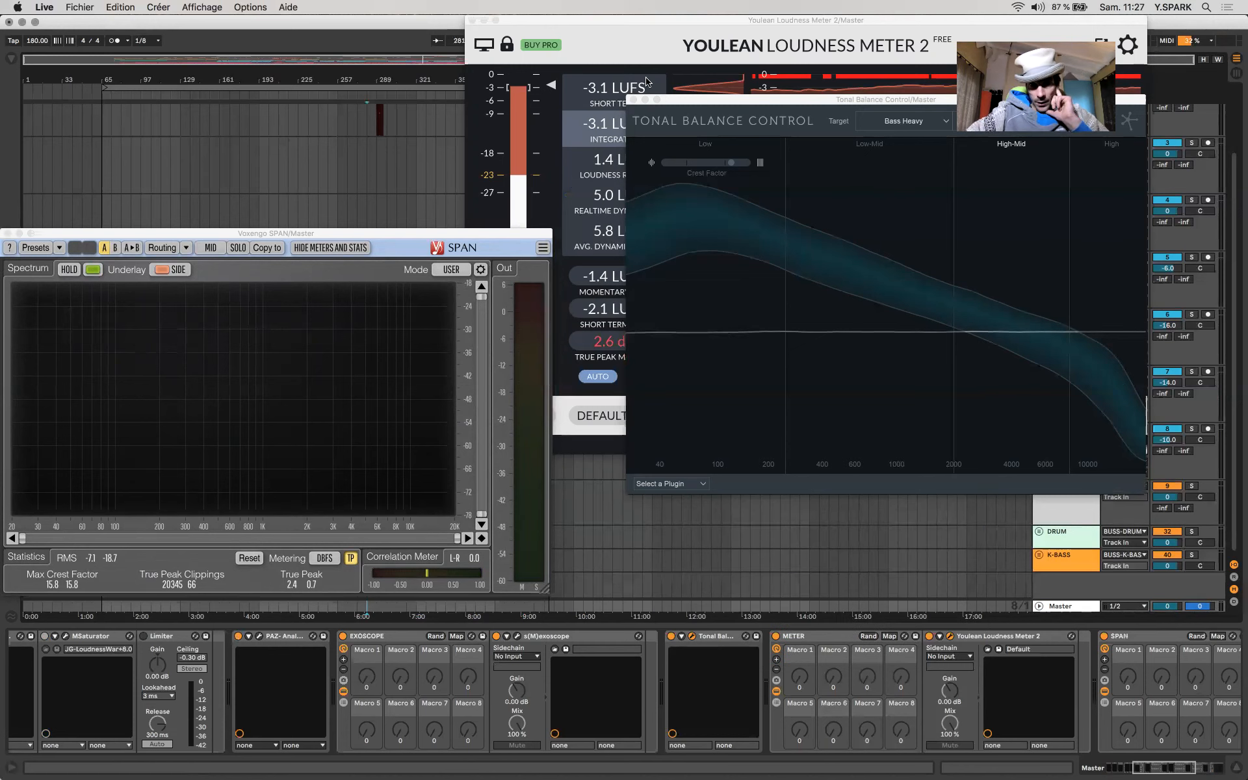
left_click(634, 100)
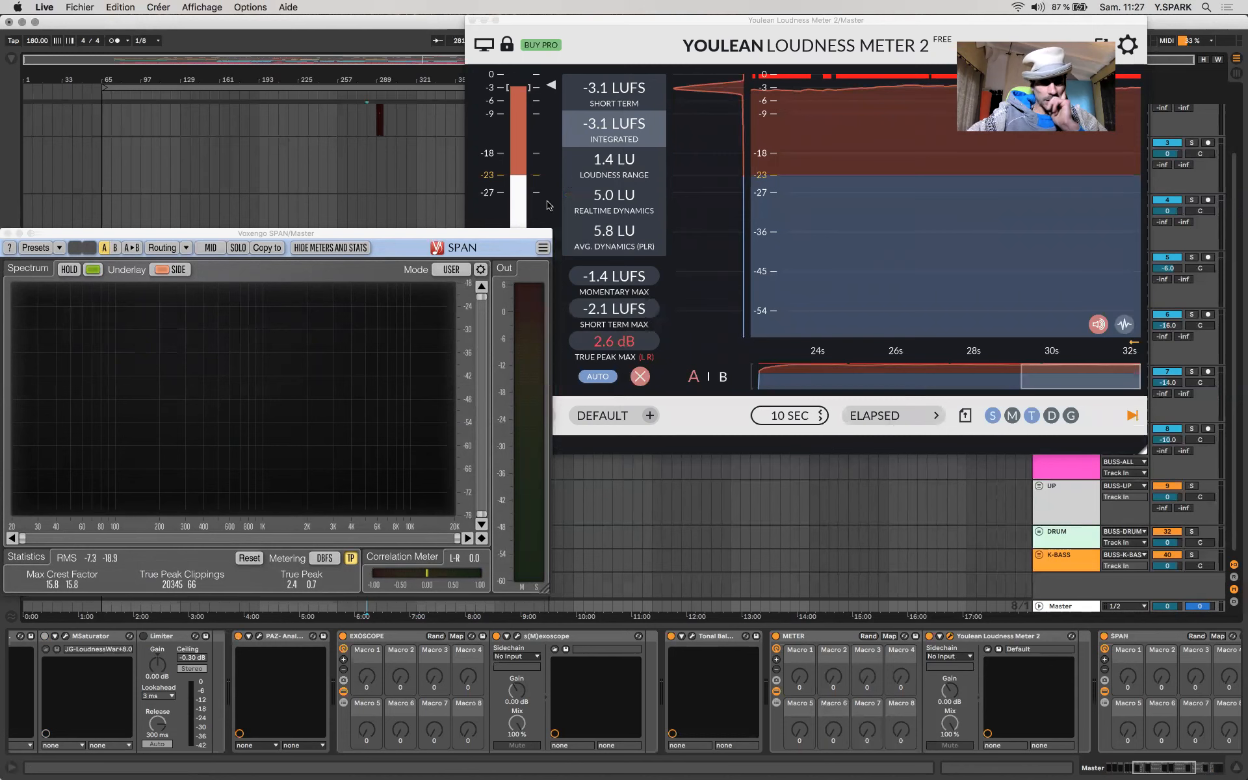
left_click_drag(450, 235, 307, 253)
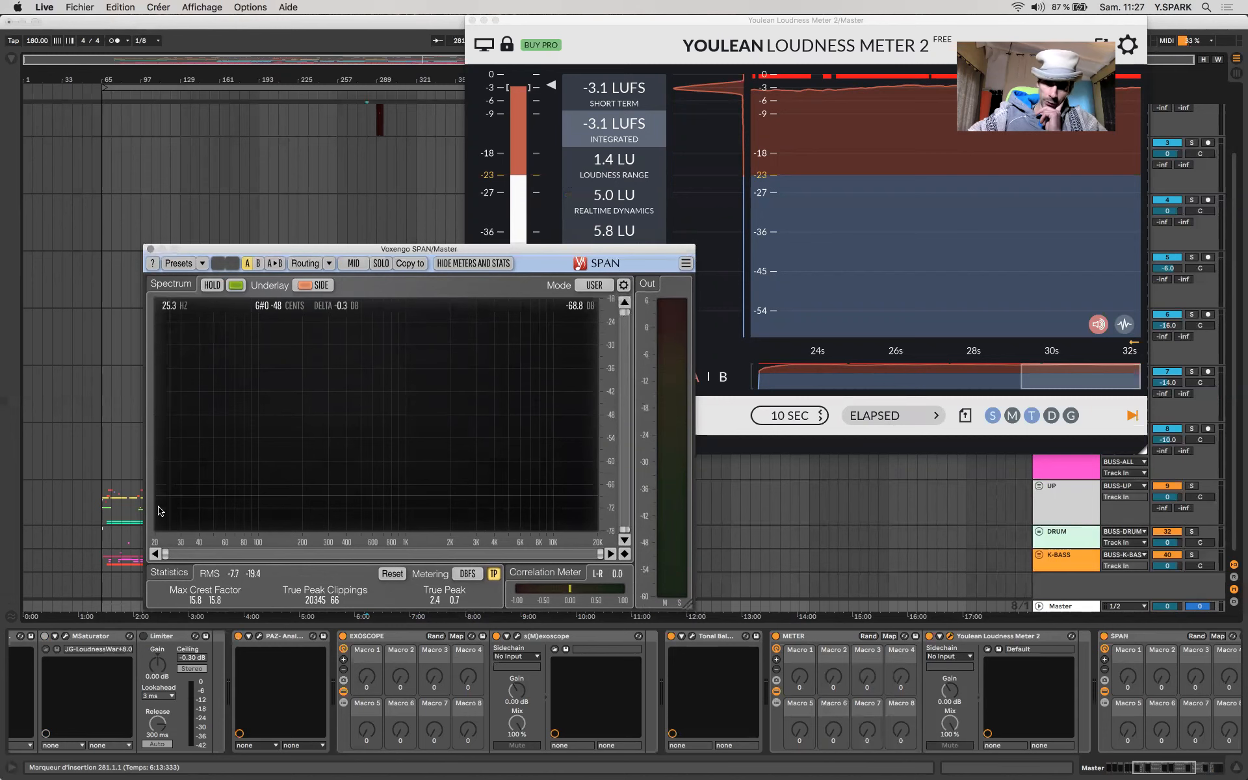
left_click(151, 249)
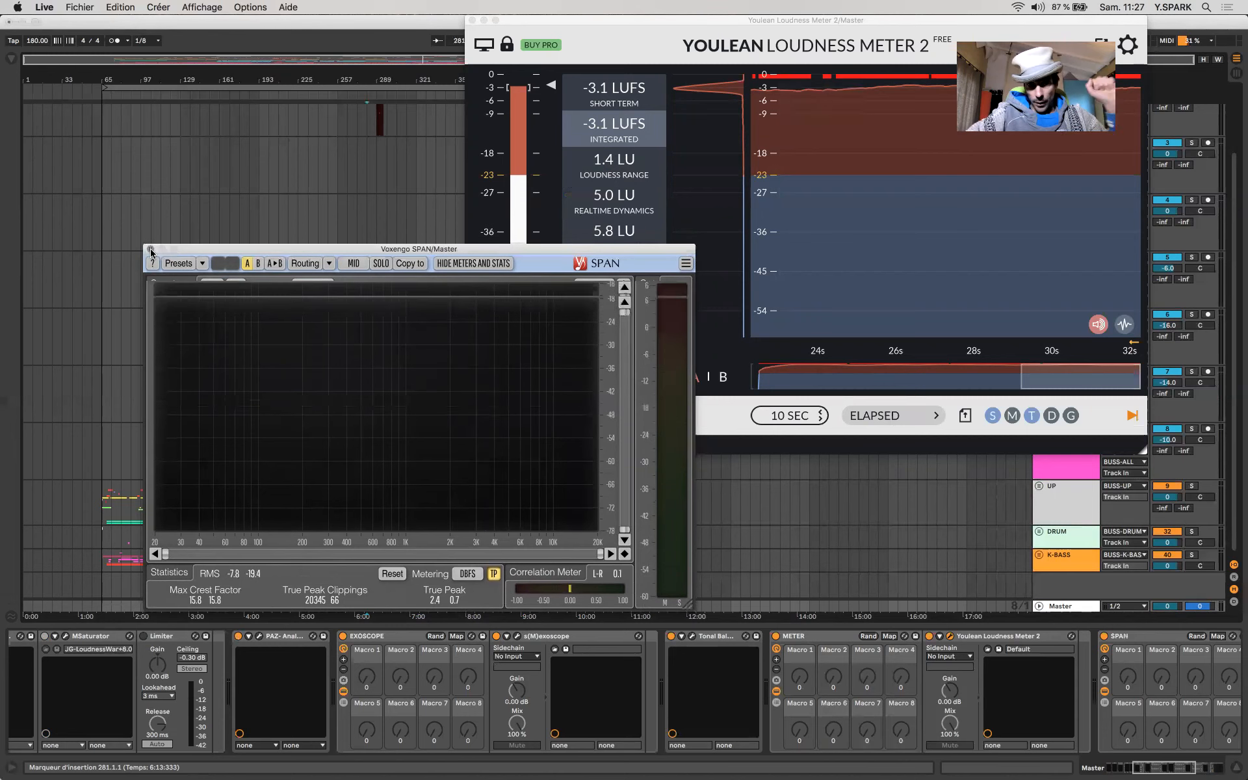
left_click(473, 21)
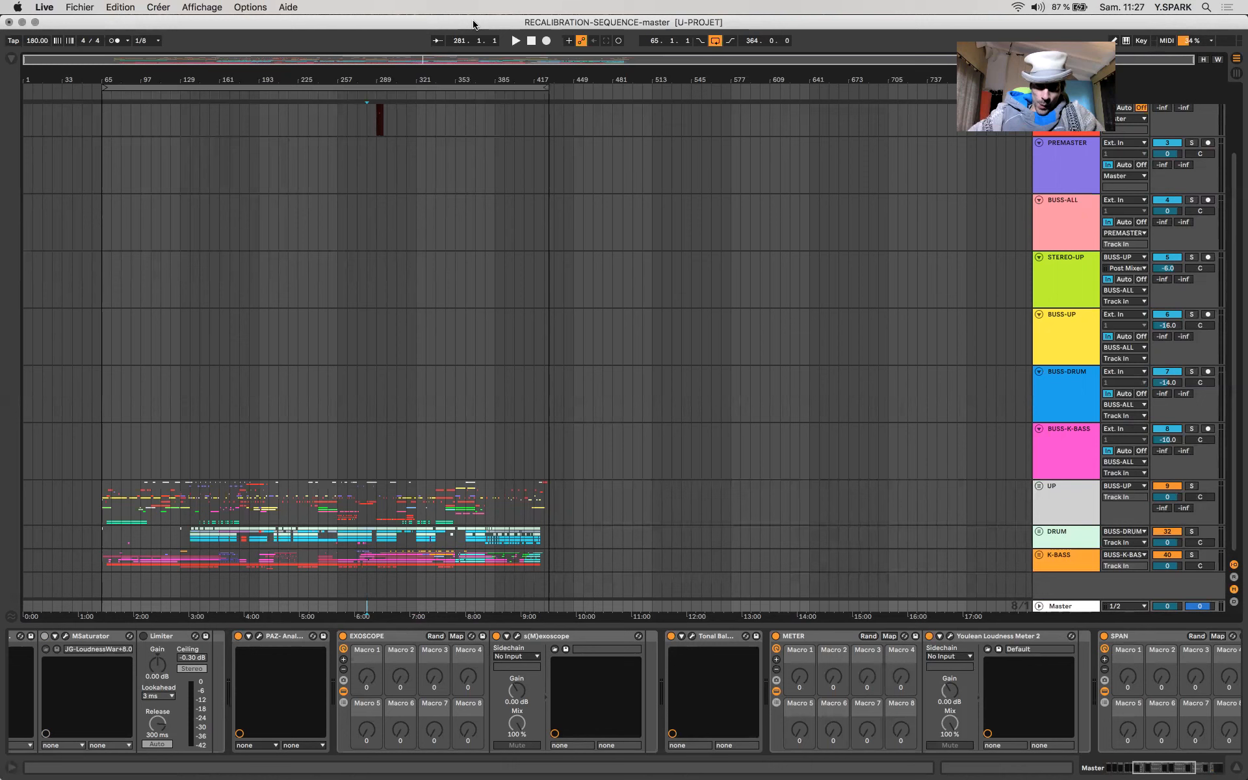
Step: Select an empty time range on the REC track starting at bar 273, below the reference clips
scroll(256, 457, "up", 3)
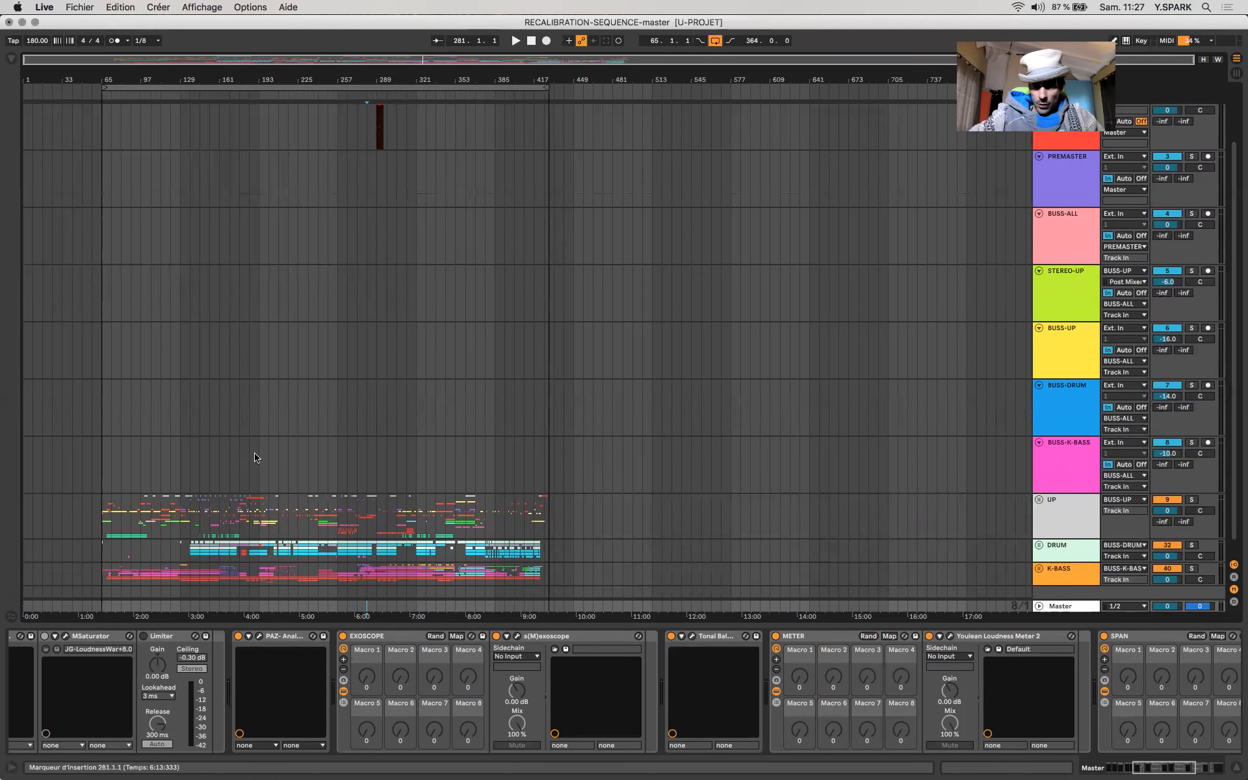
left_click_drag(352, 190, 486, 189)
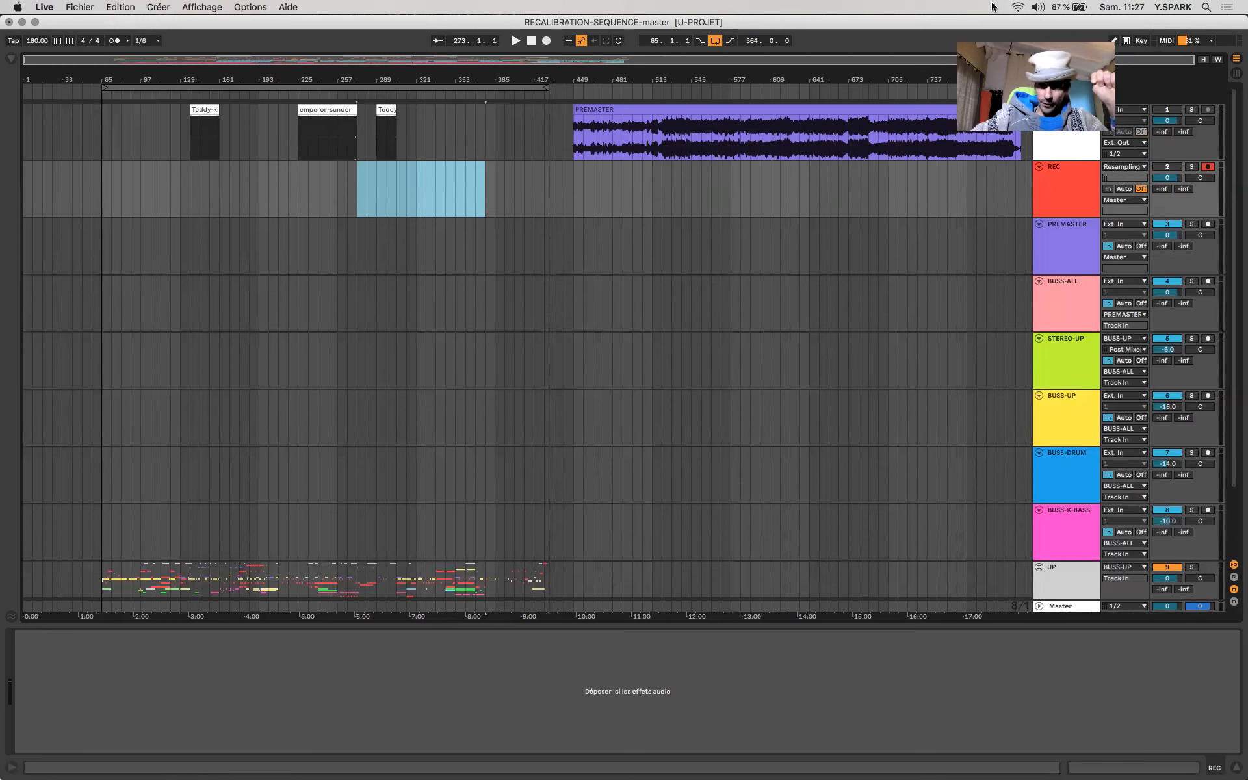
left_click(1002, 7)
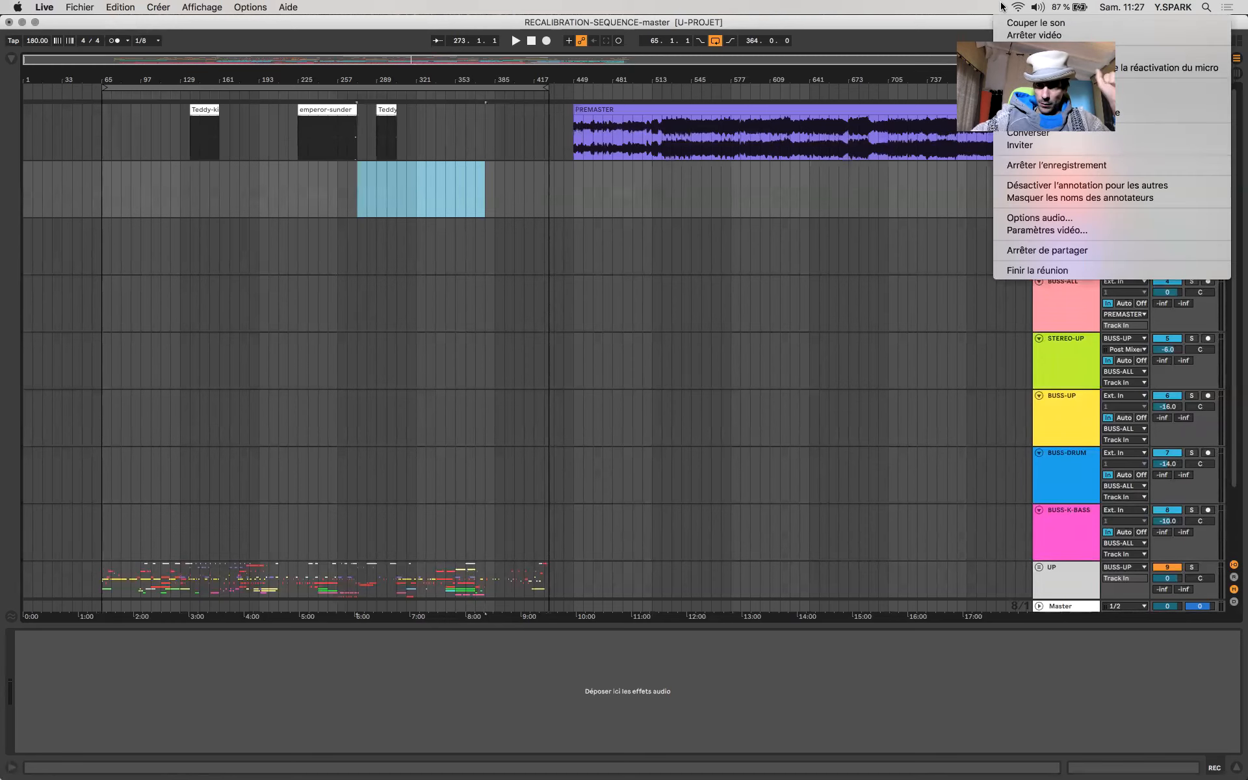